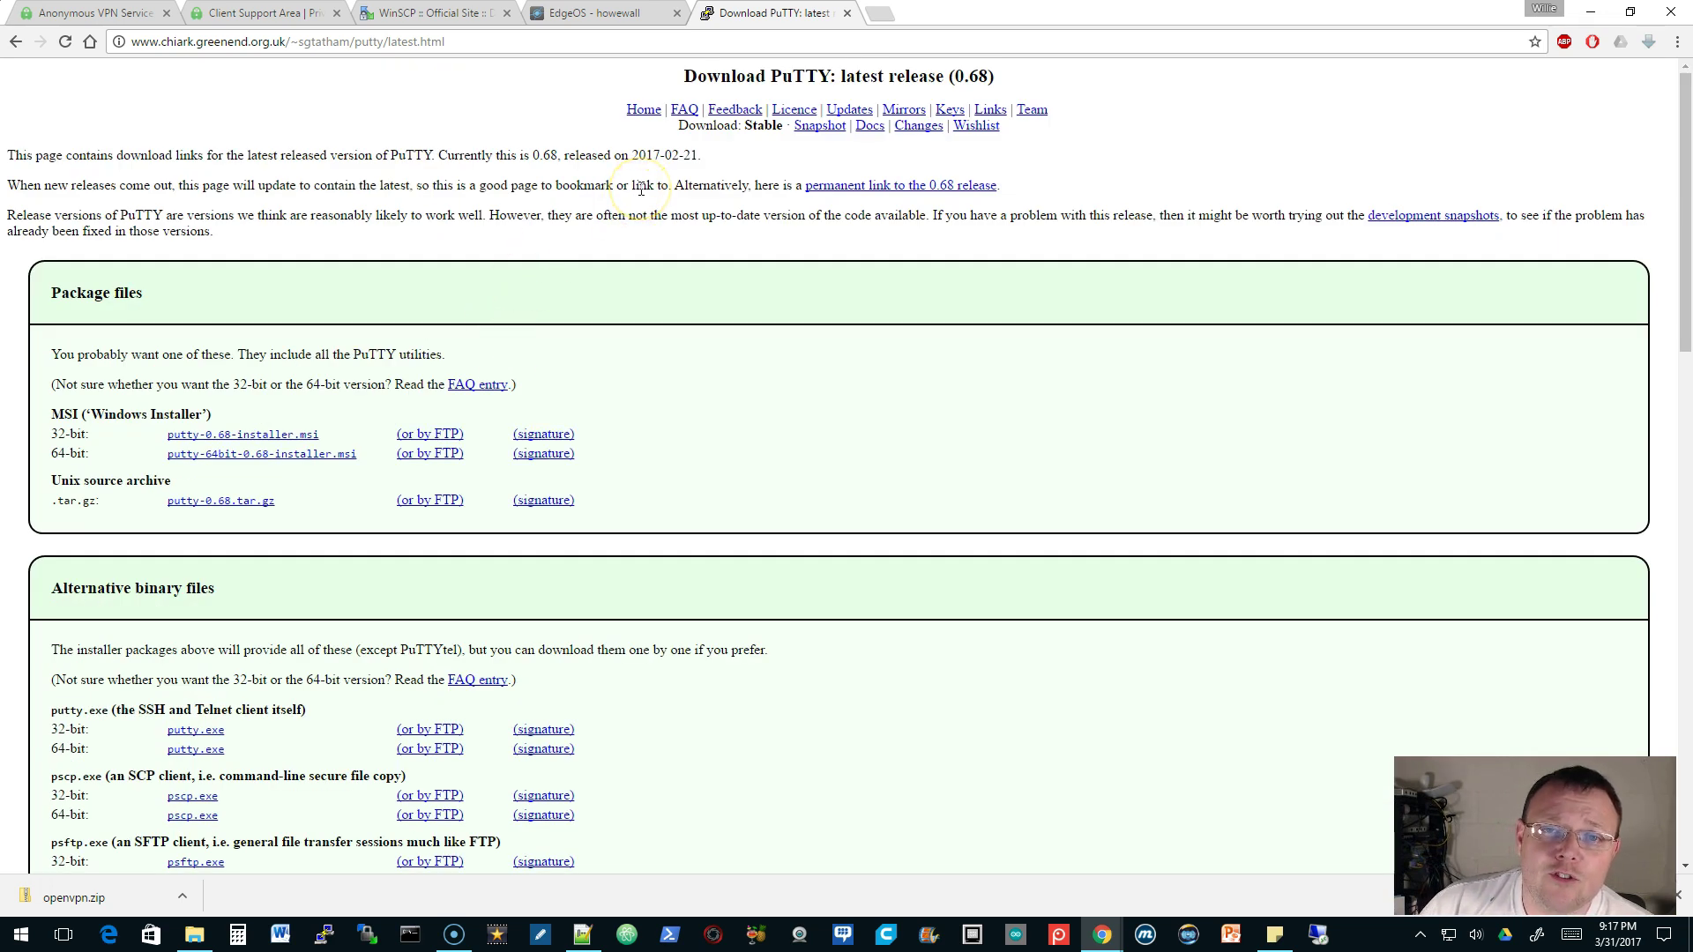
left_click_drag(132, 41, 447, 54)
left_click(448, 53)
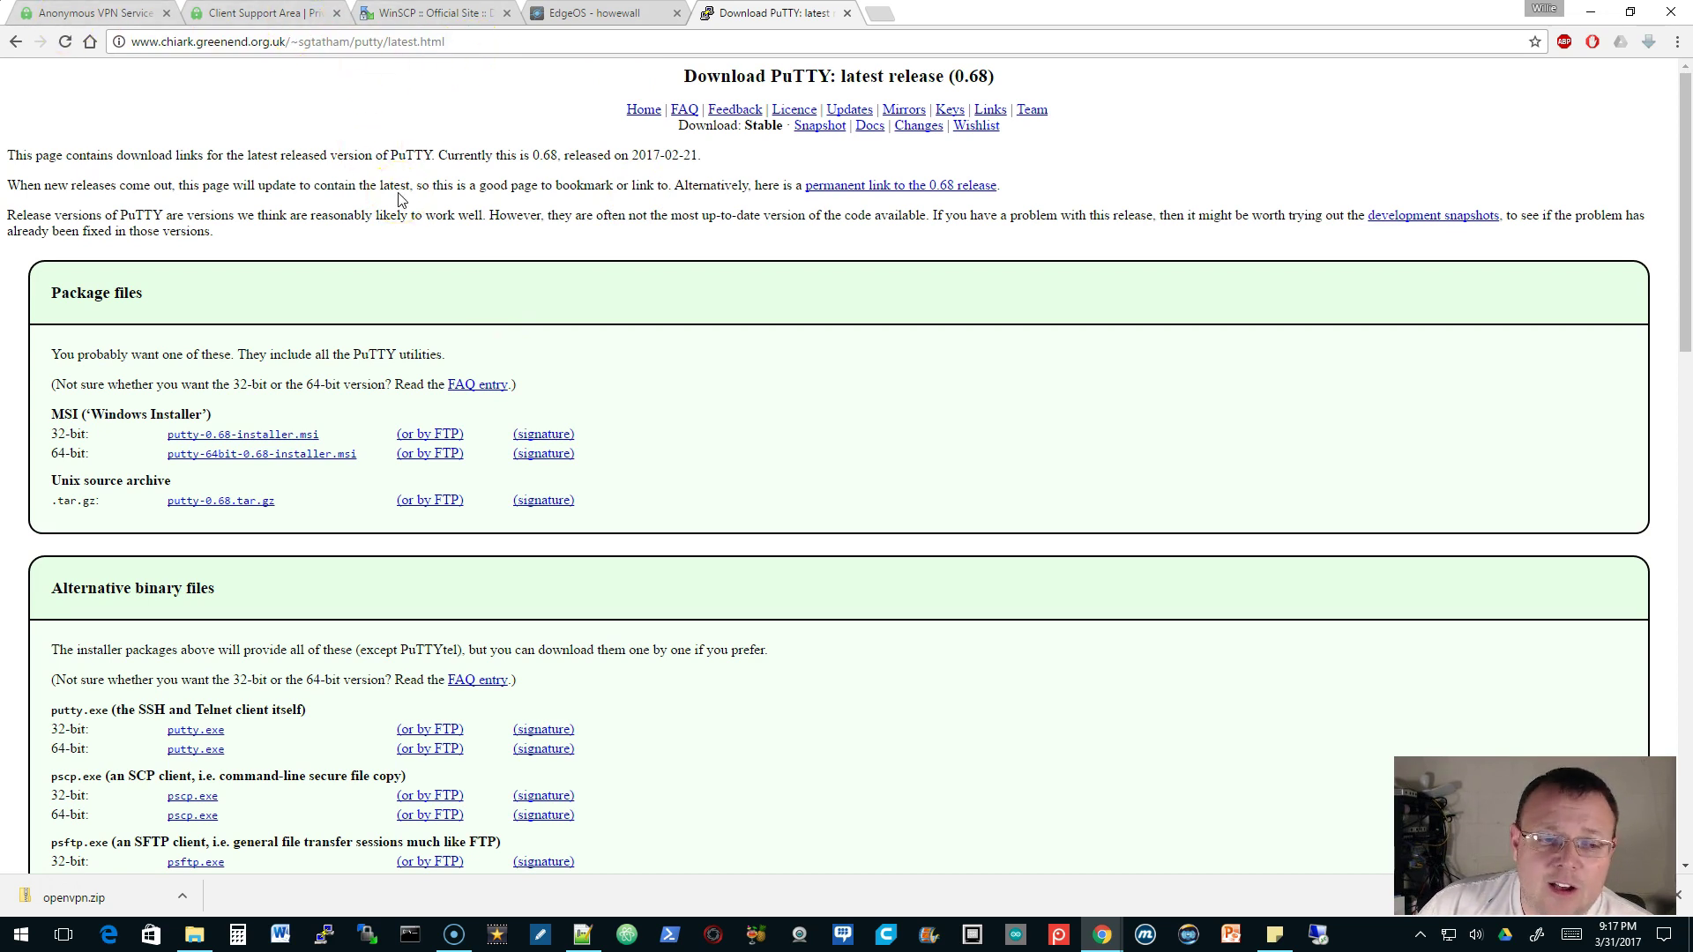
scroll(473, 348, "down", 5)
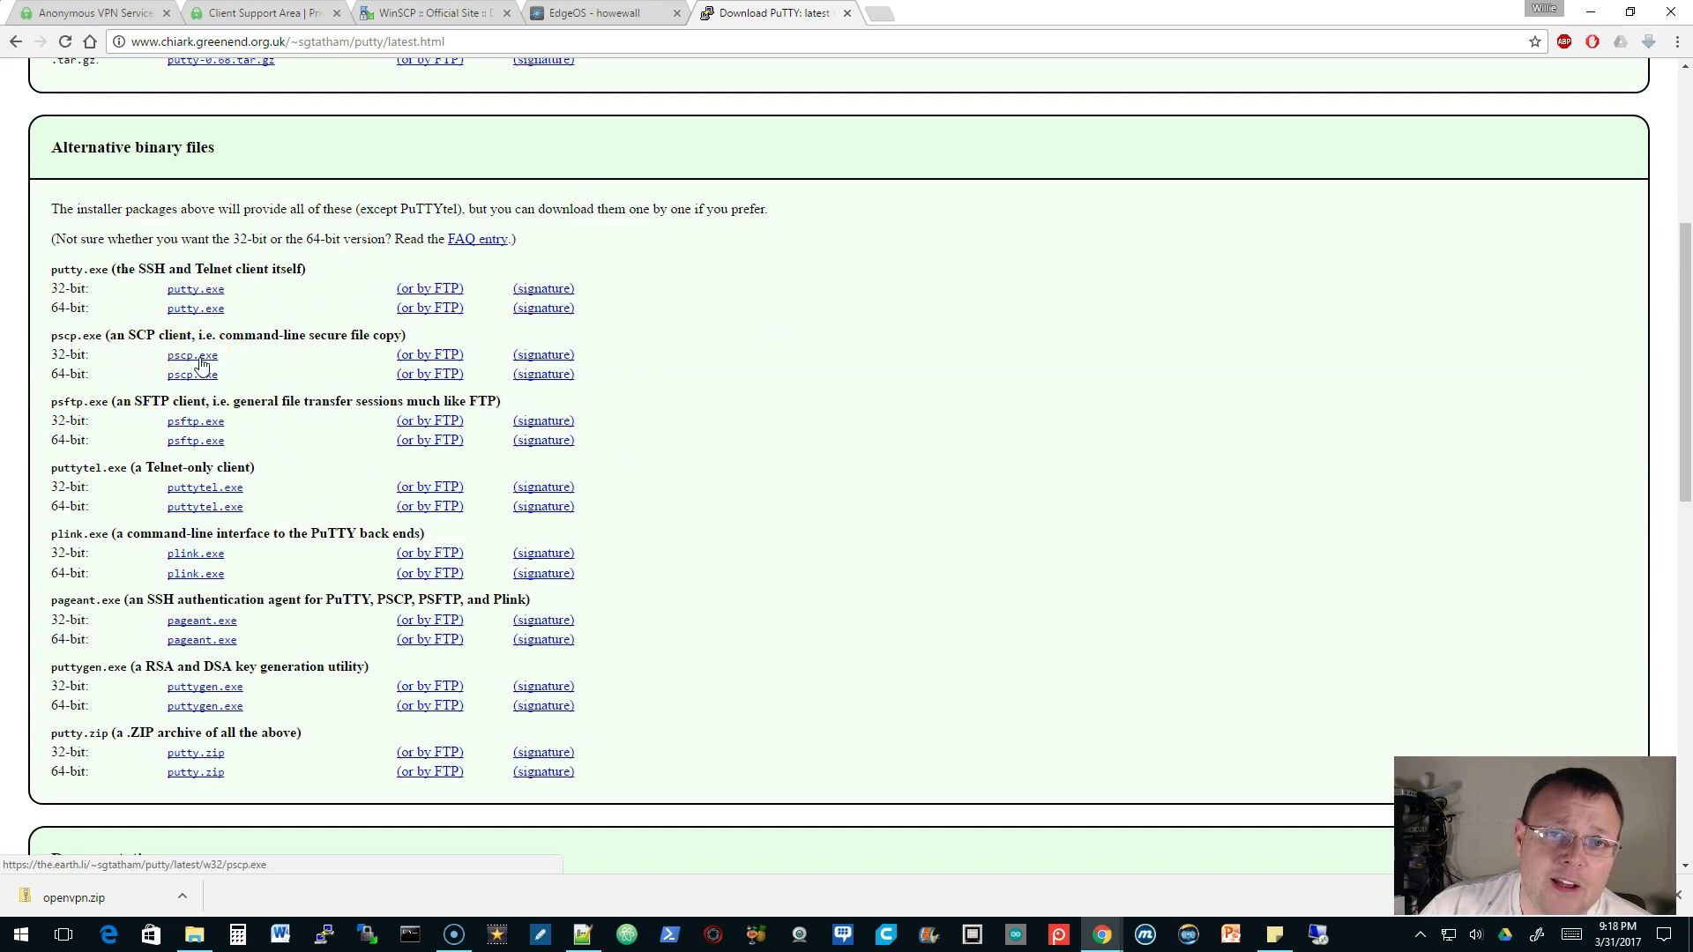
scroll(234, 401, "down", 3)
scroll(302, 408, "up", 1)
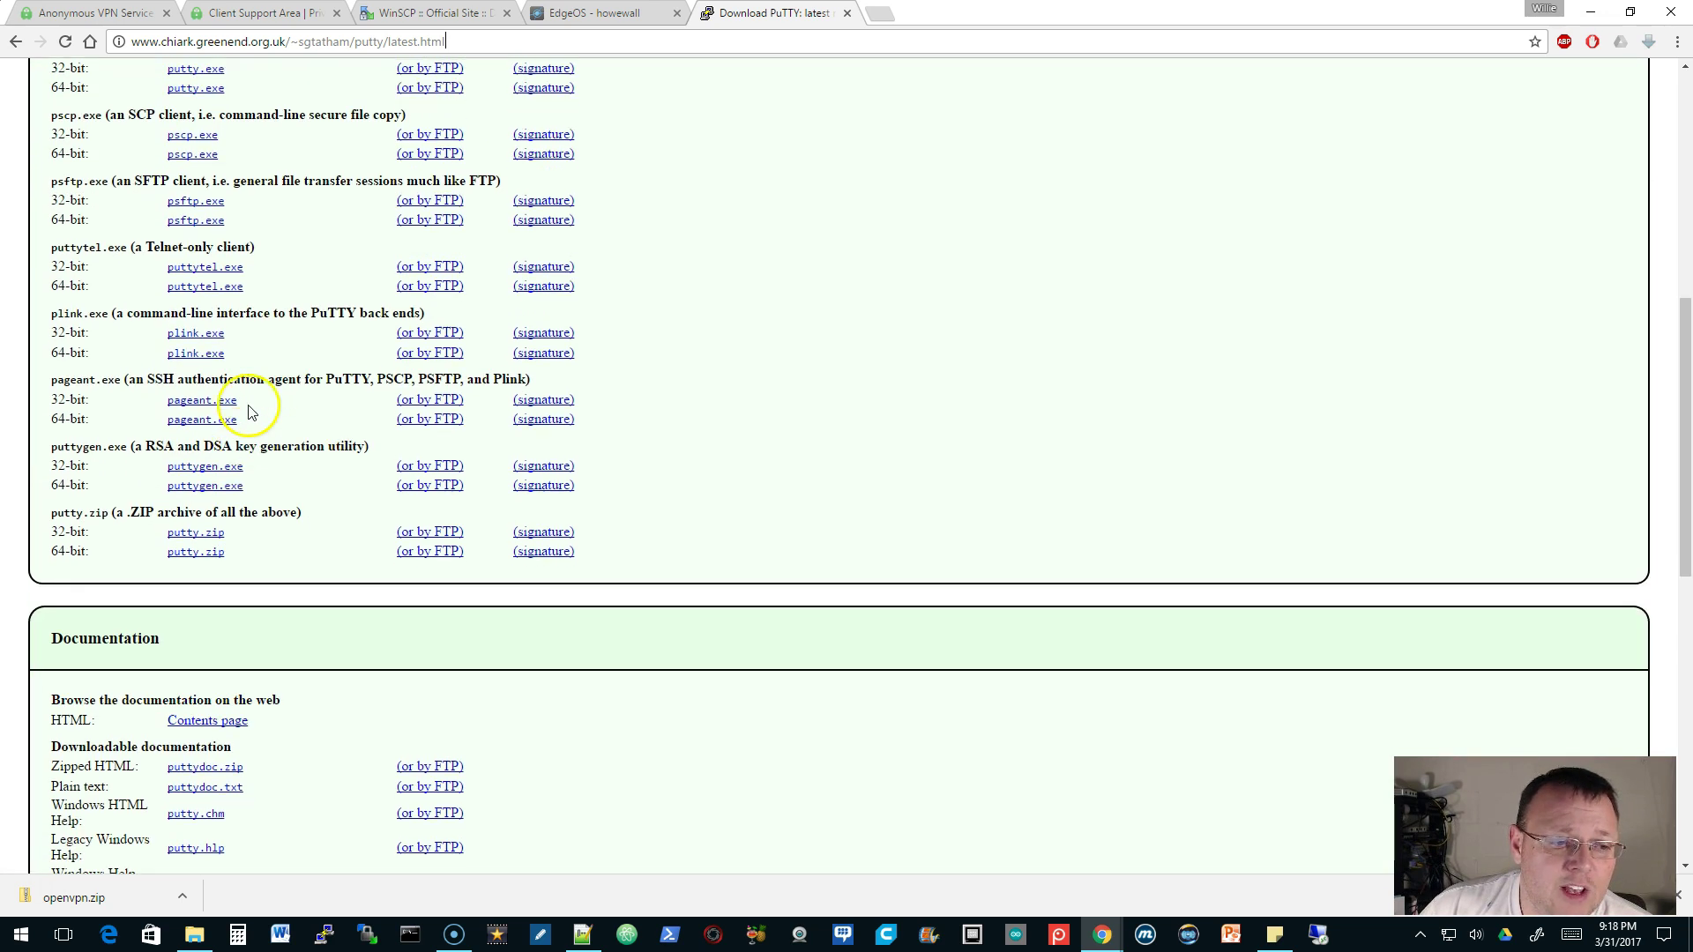
scroll(213, 410, "up", 2)
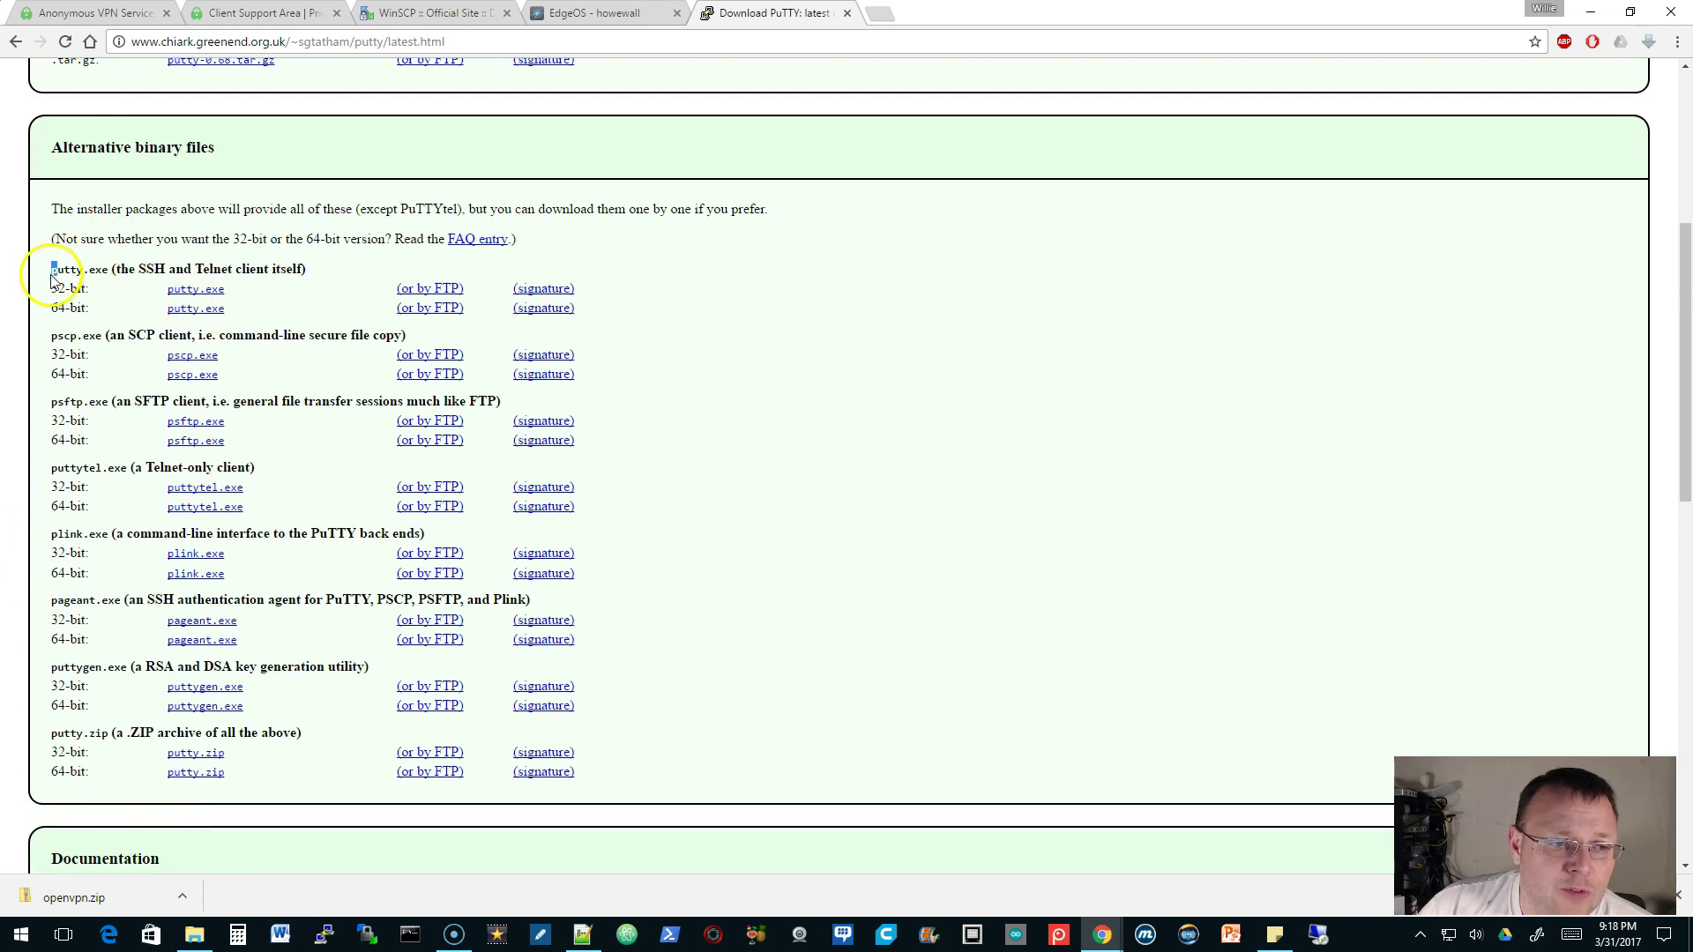
left_click_drag(51, 268, 316, 278)
left_click(297, 295)
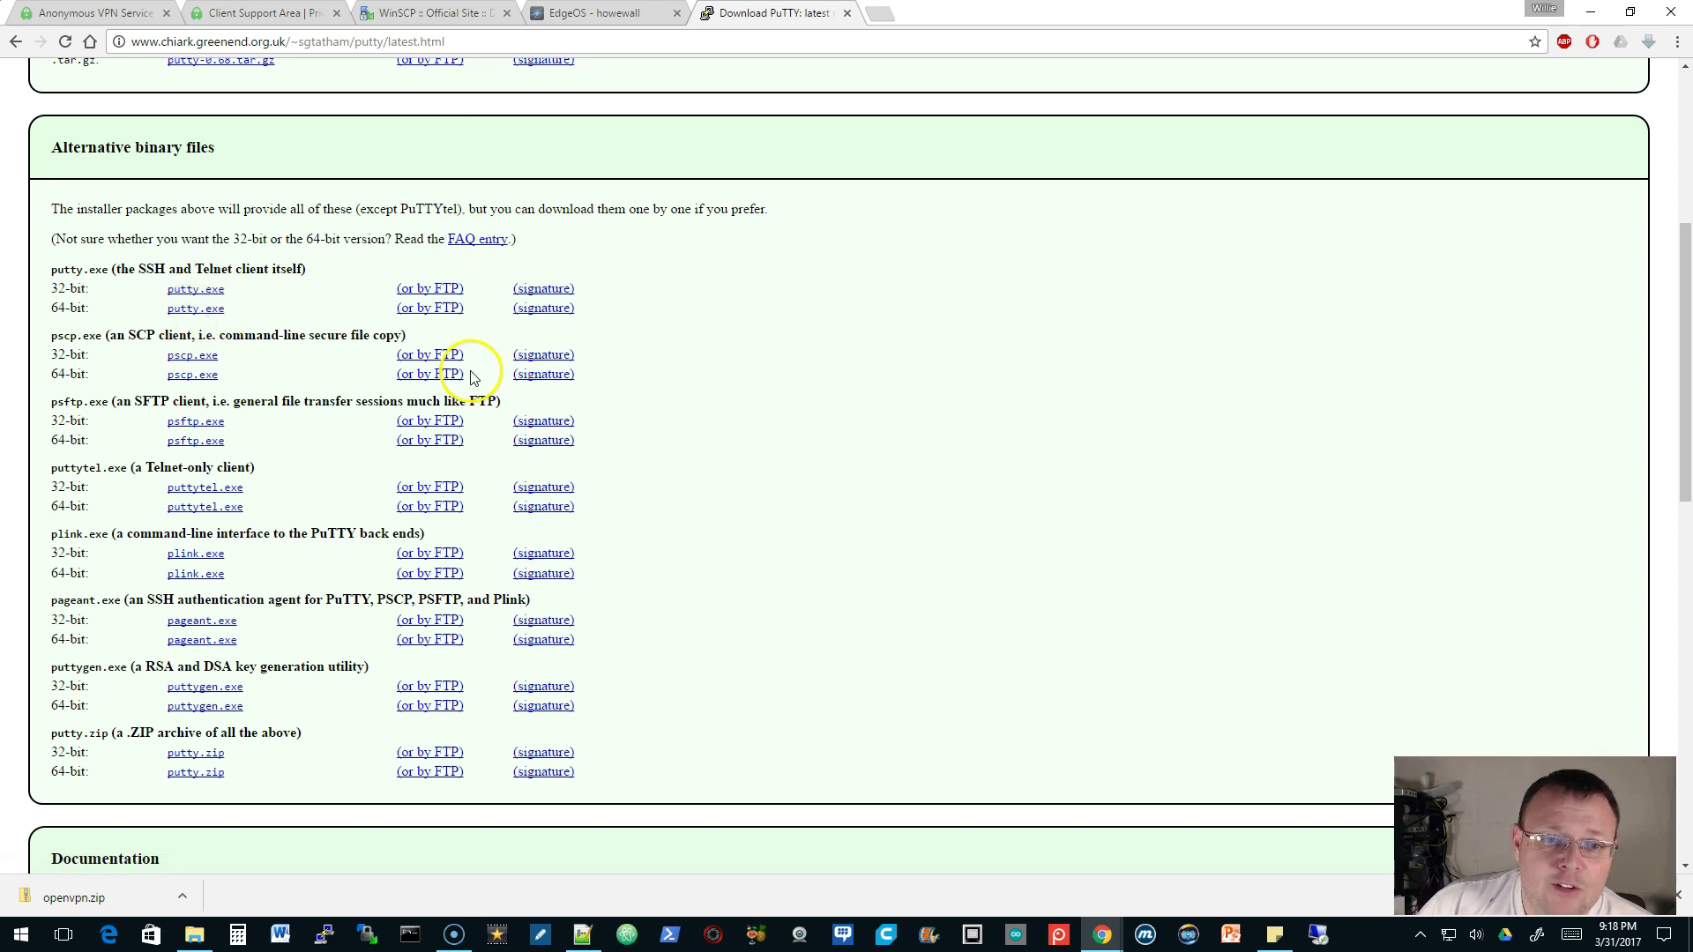
scroll(472, 379, "up", 5)
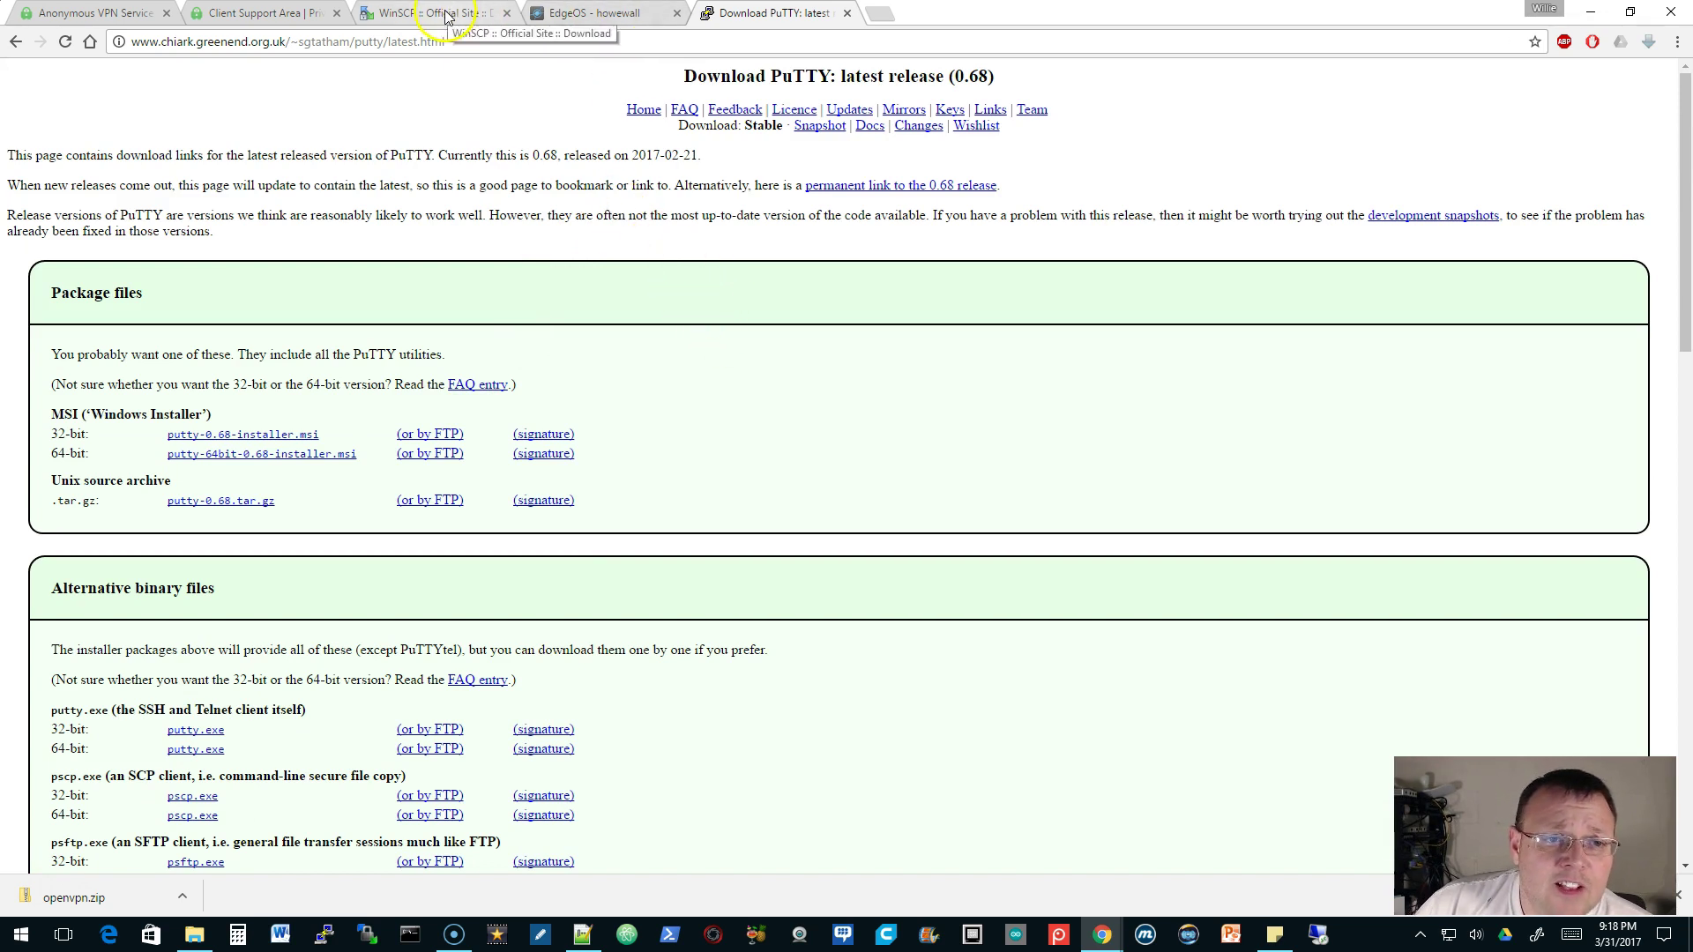
Step: Glance at the WinSCP downloads tab, then return to the PIA Client Support tab
left_click(477, 18)
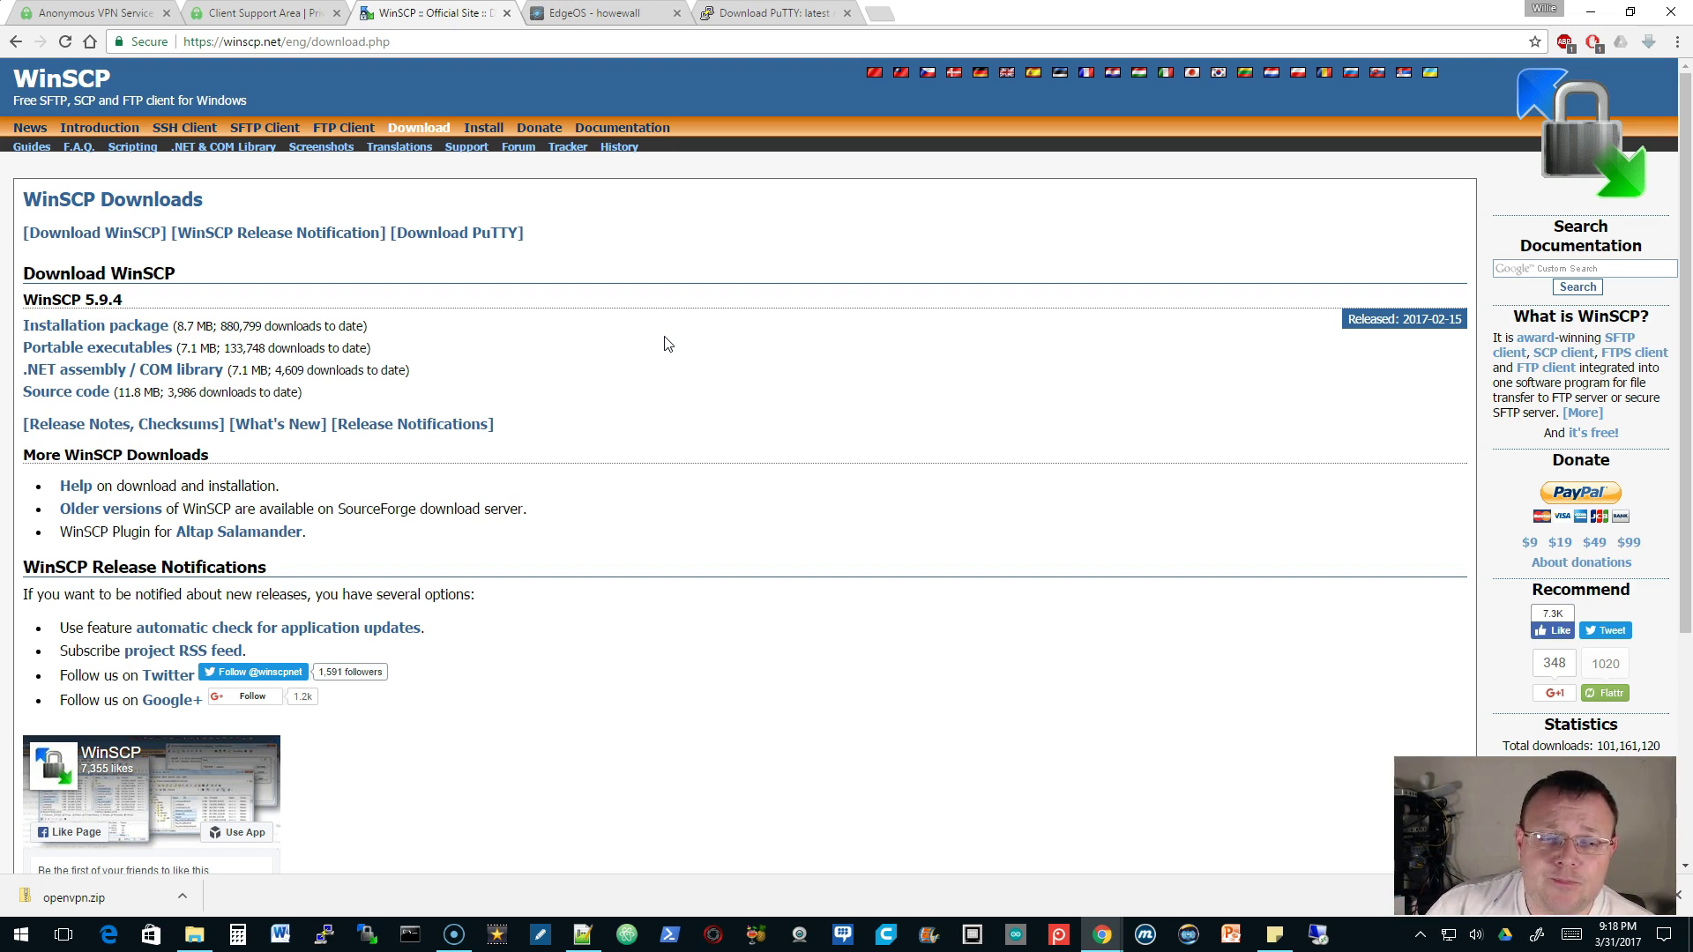
left_click(287, 15)
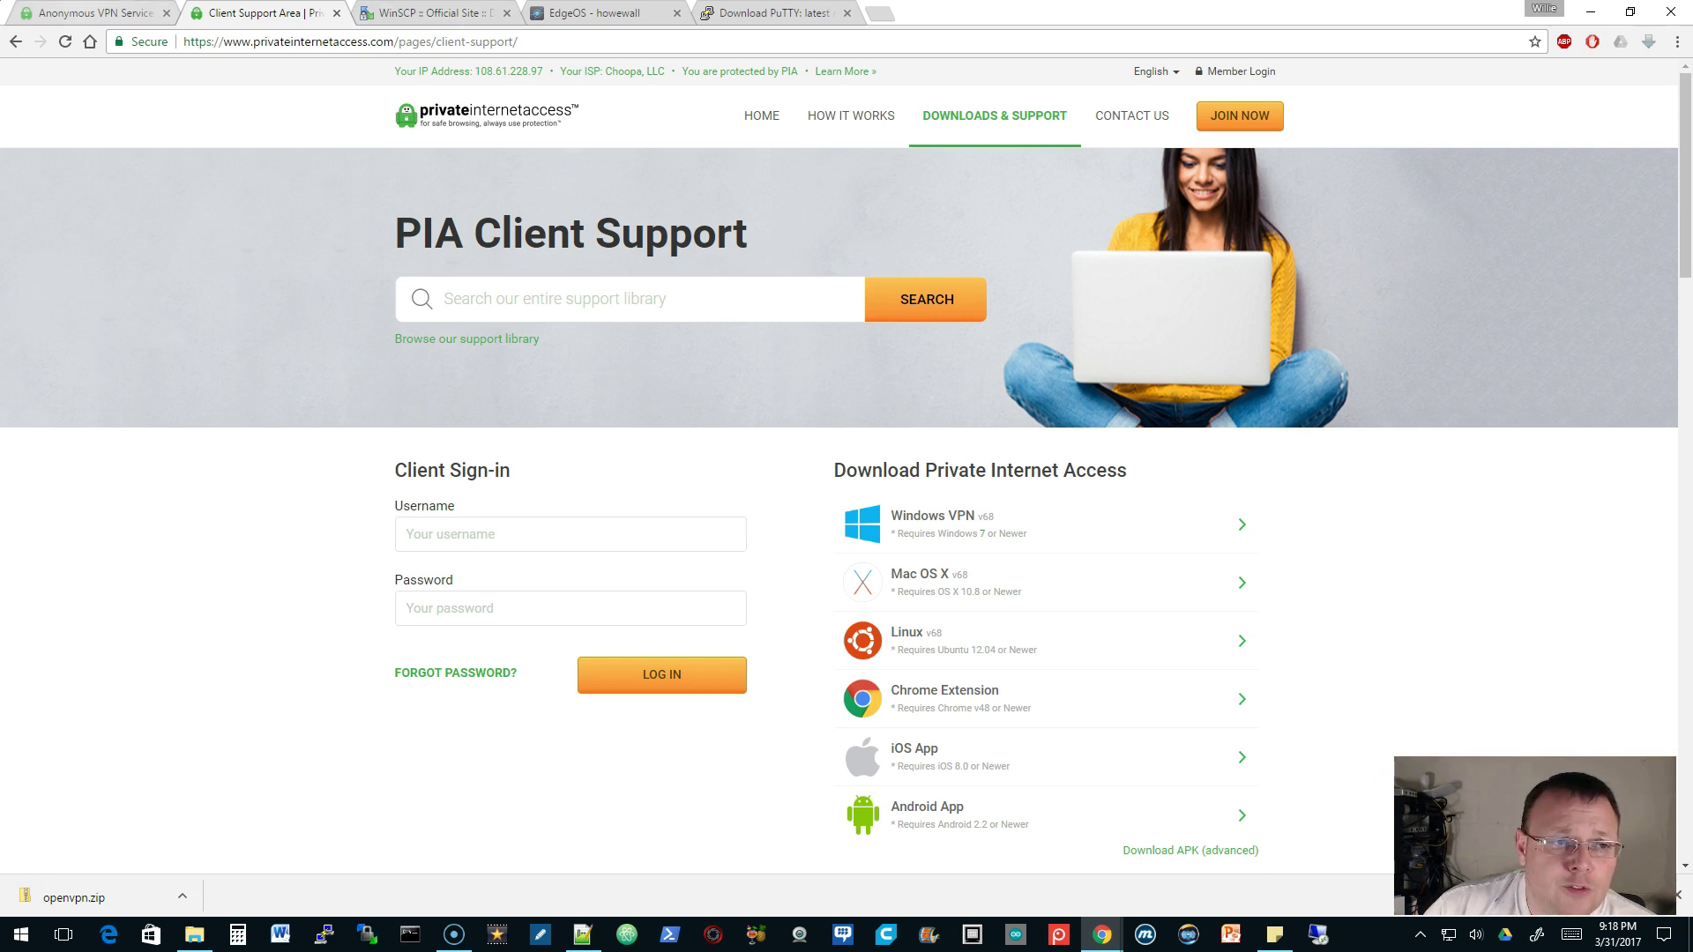
Step: Check the PIA home tab, then scroll Client Support down to the OpenVPN configuration file links
left_click(95, 12)
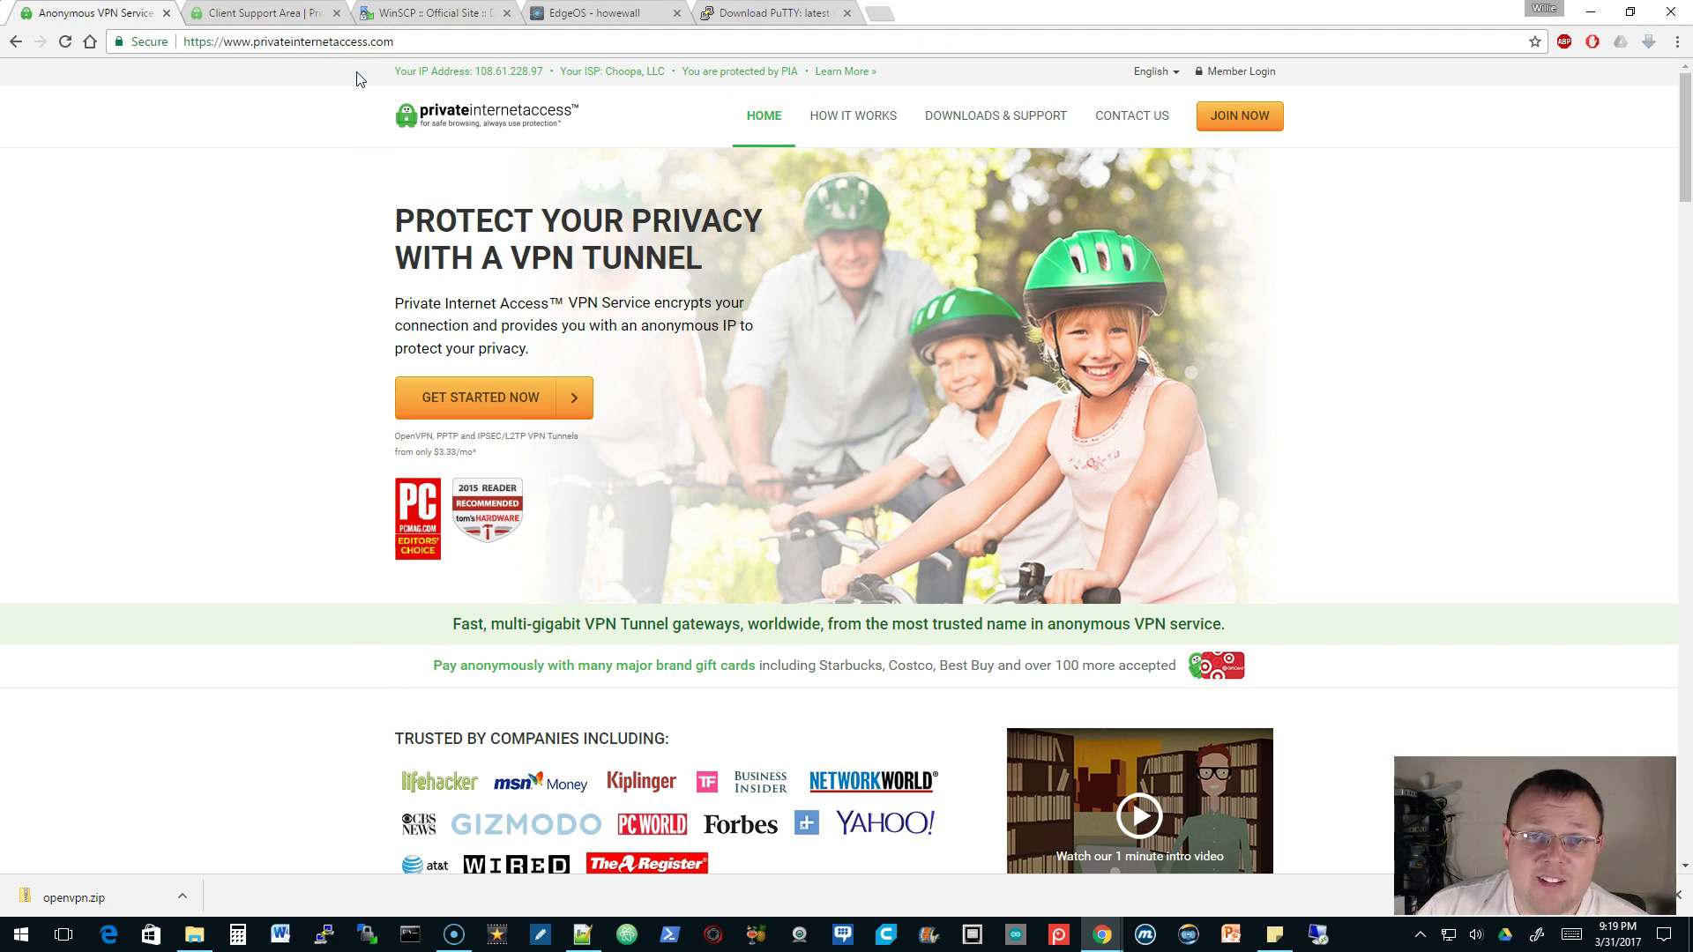
left_click(277, 19)
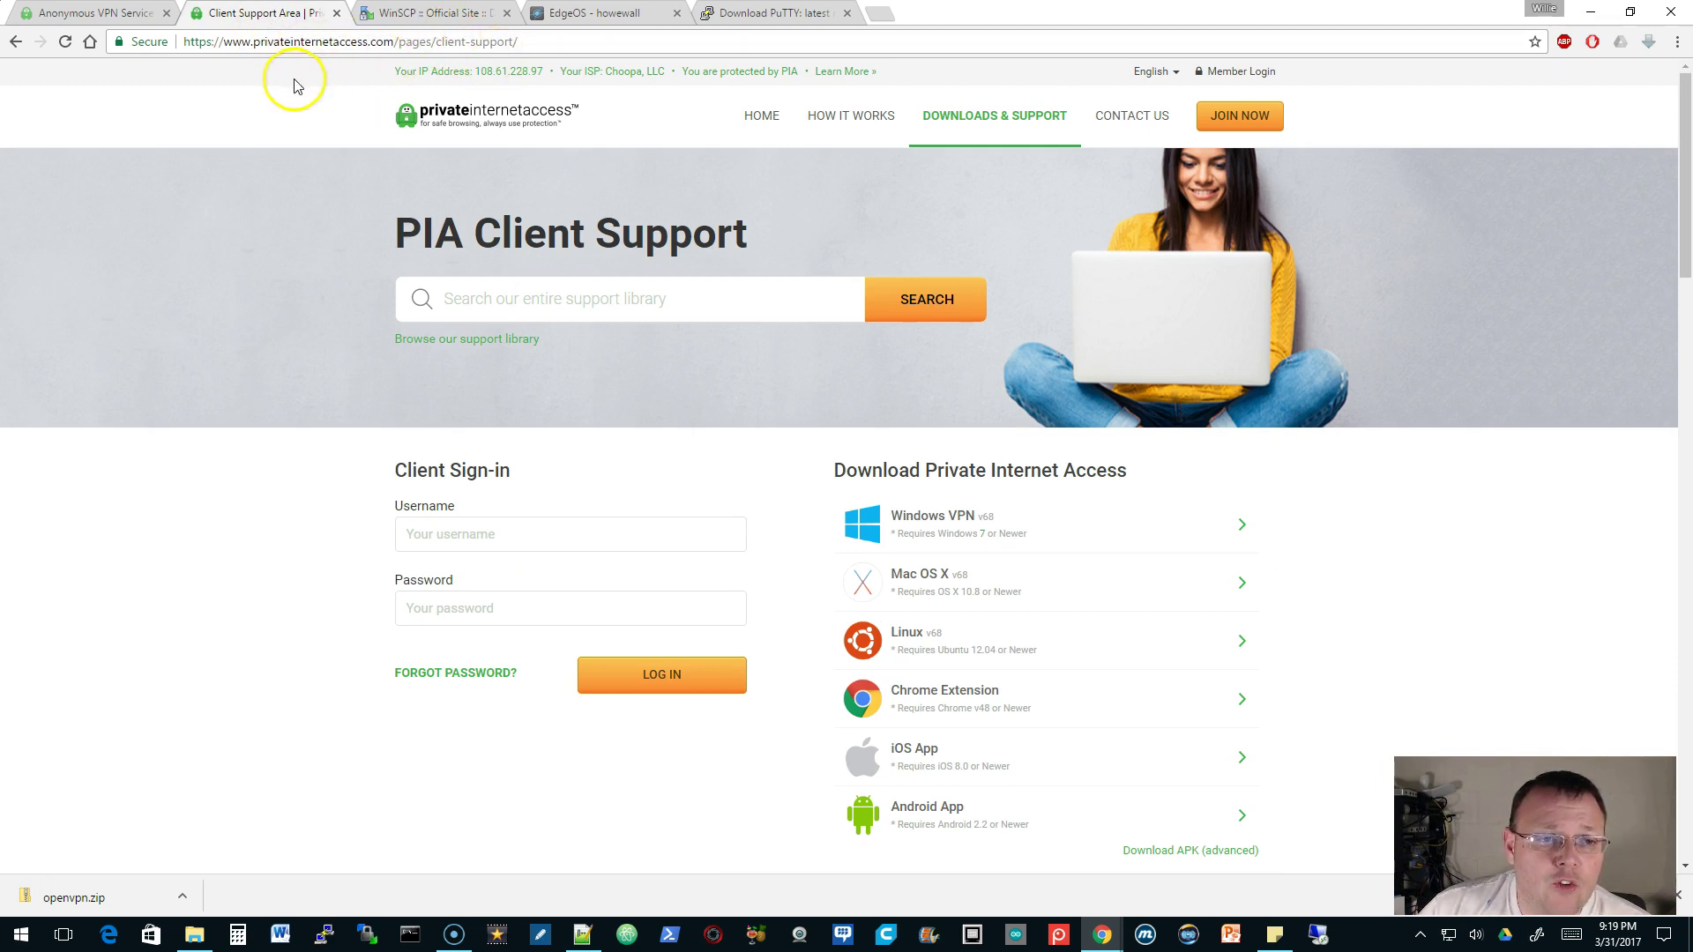
key("ctrl+shift+Tab")
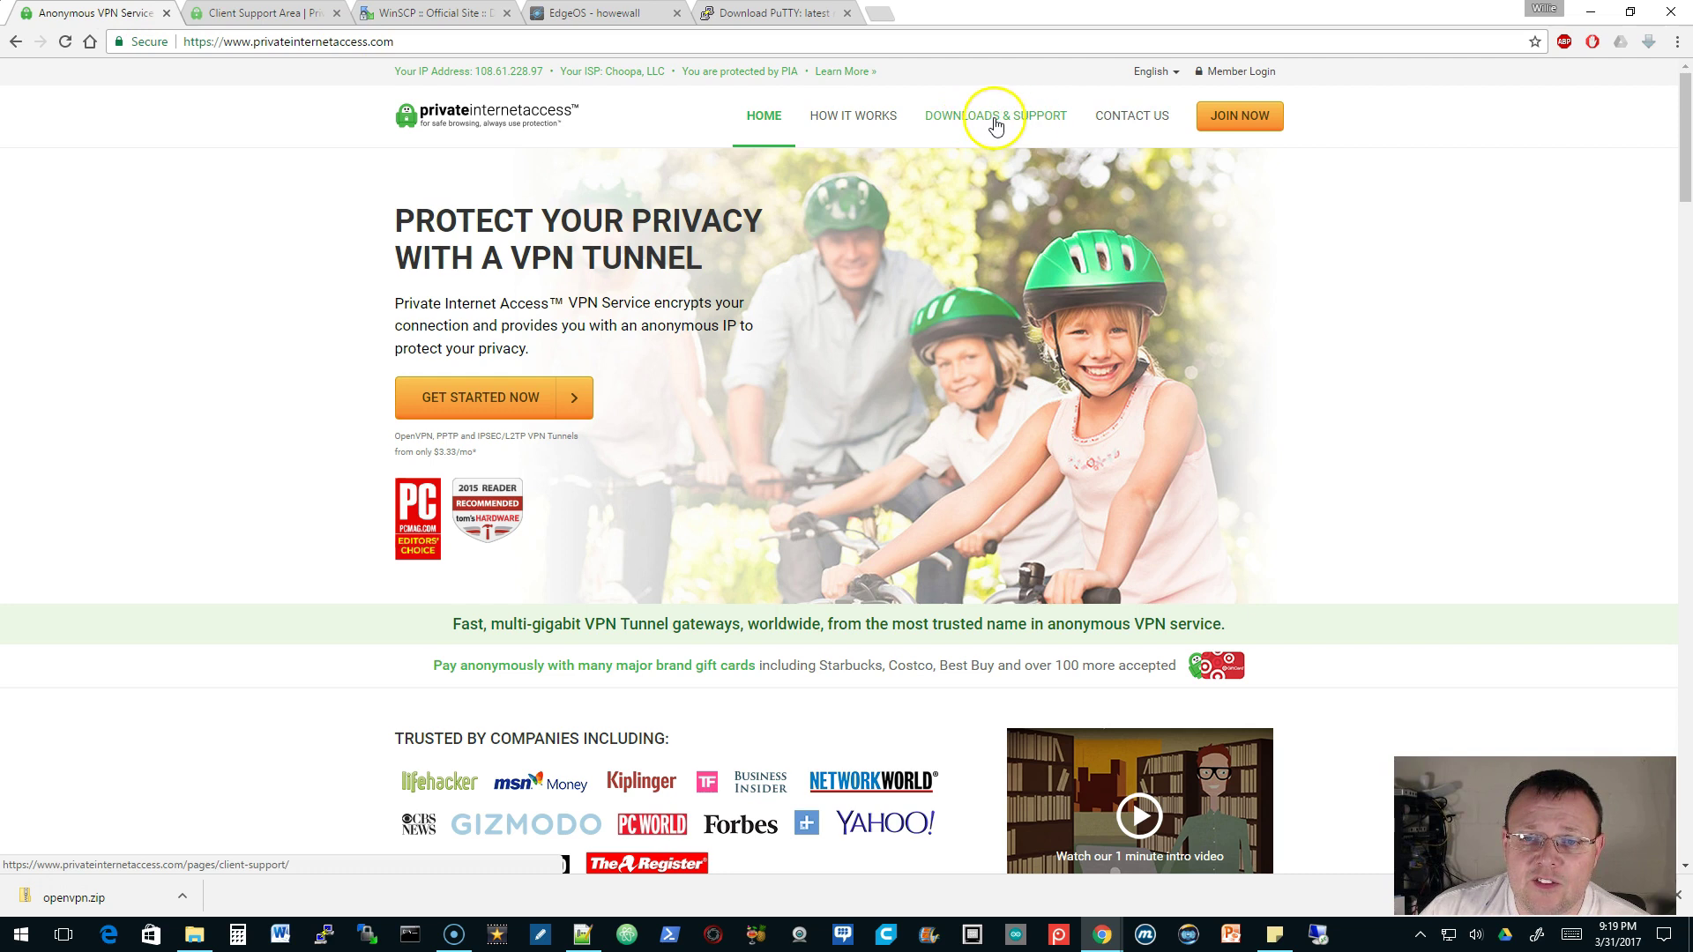
left_click(264, 13)
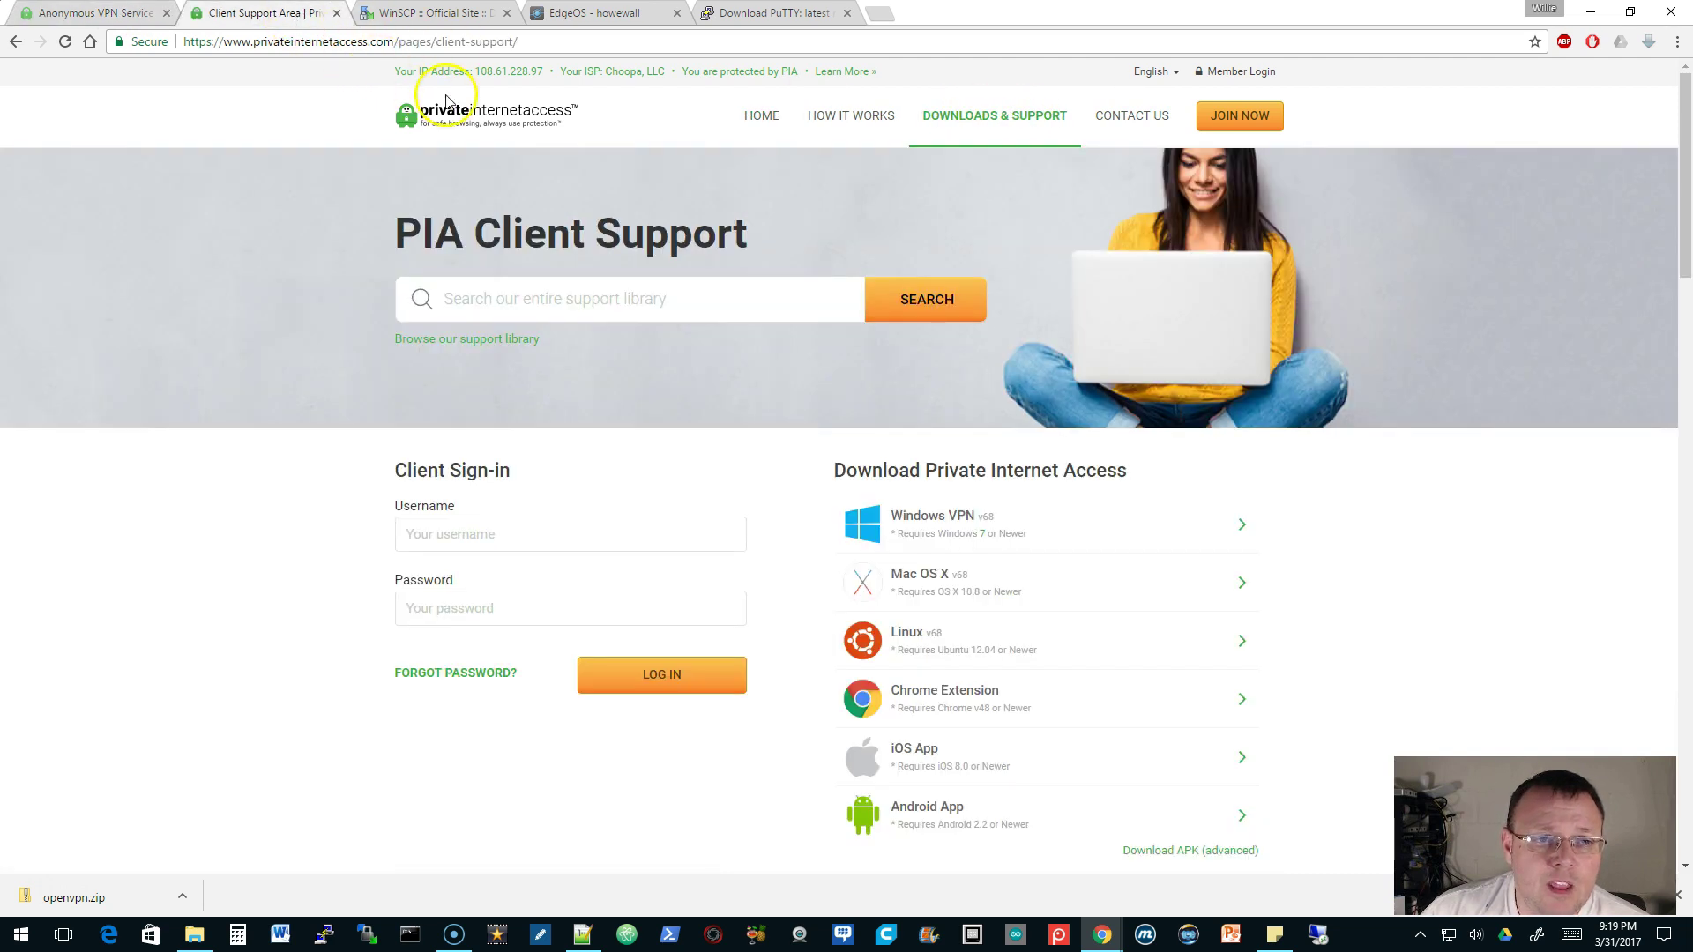
scroll(350, 270, "down", 11)
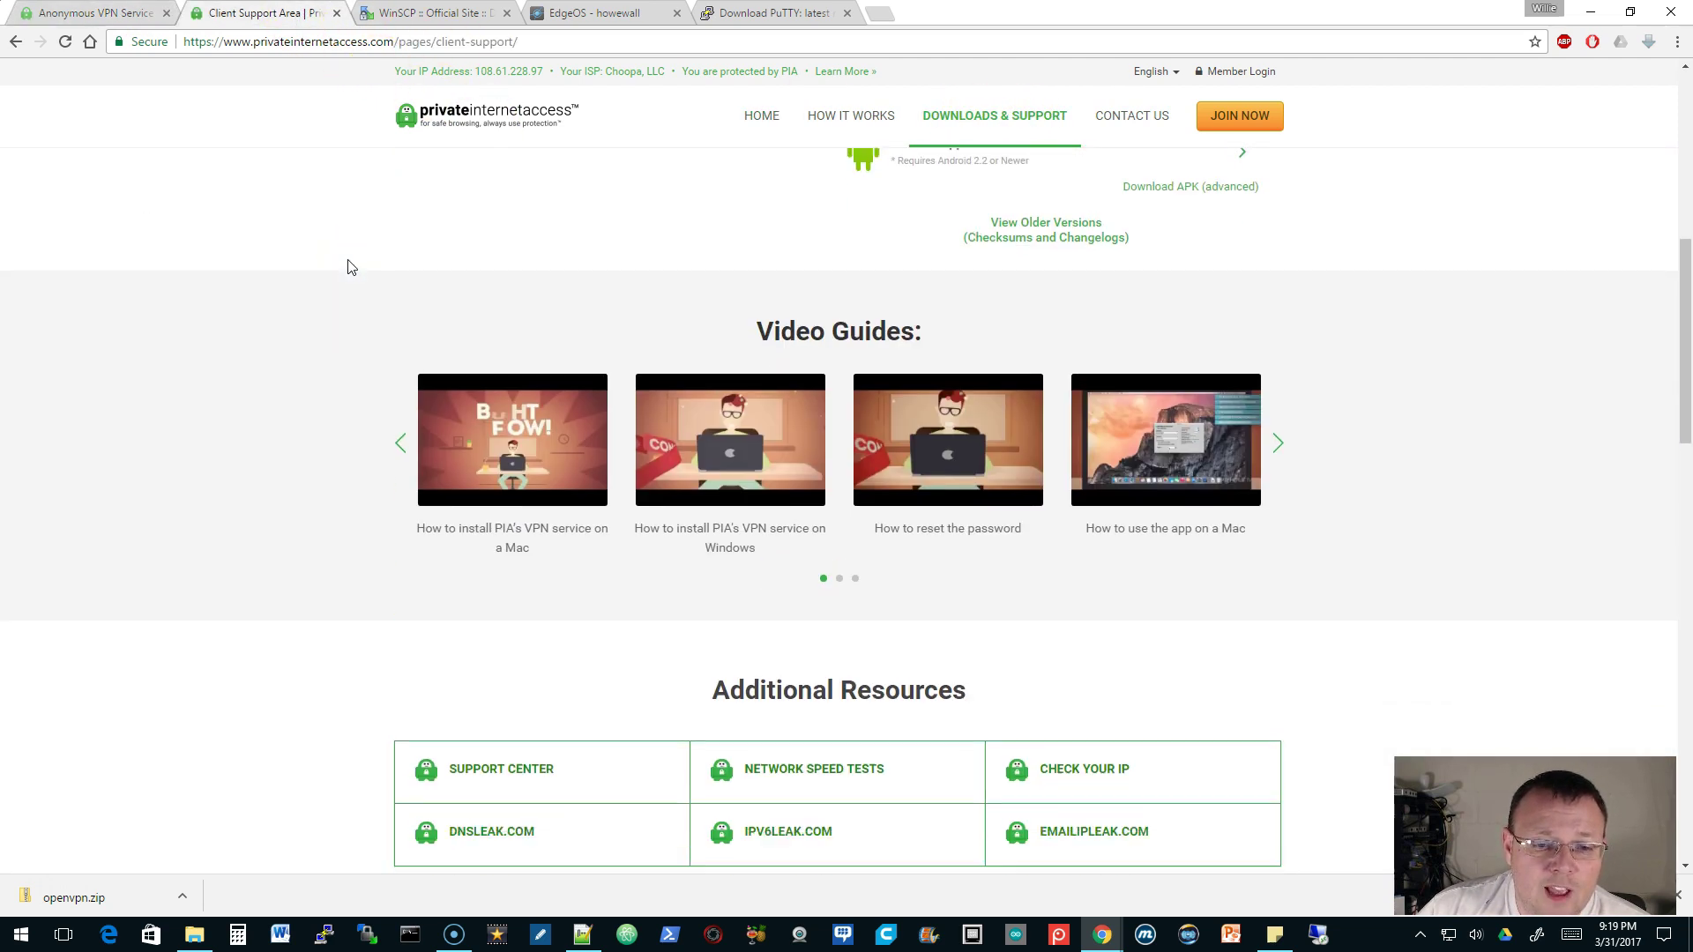
scroll(350, 269, "down", 6)
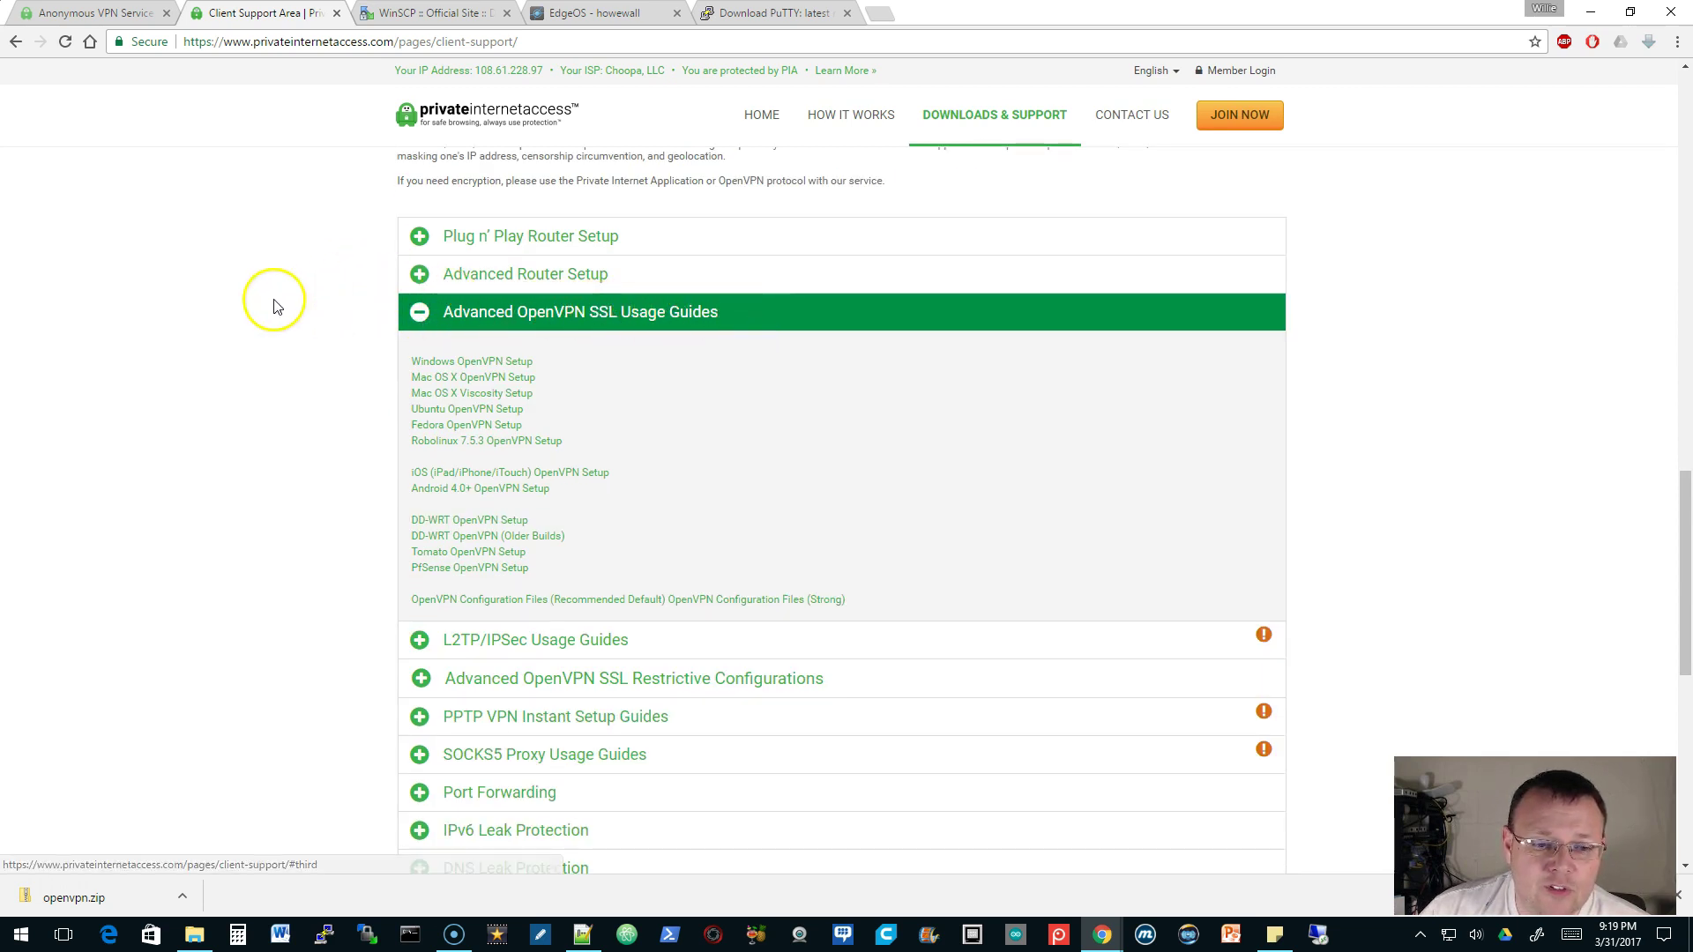
scroll(278, 305, "down", 2)
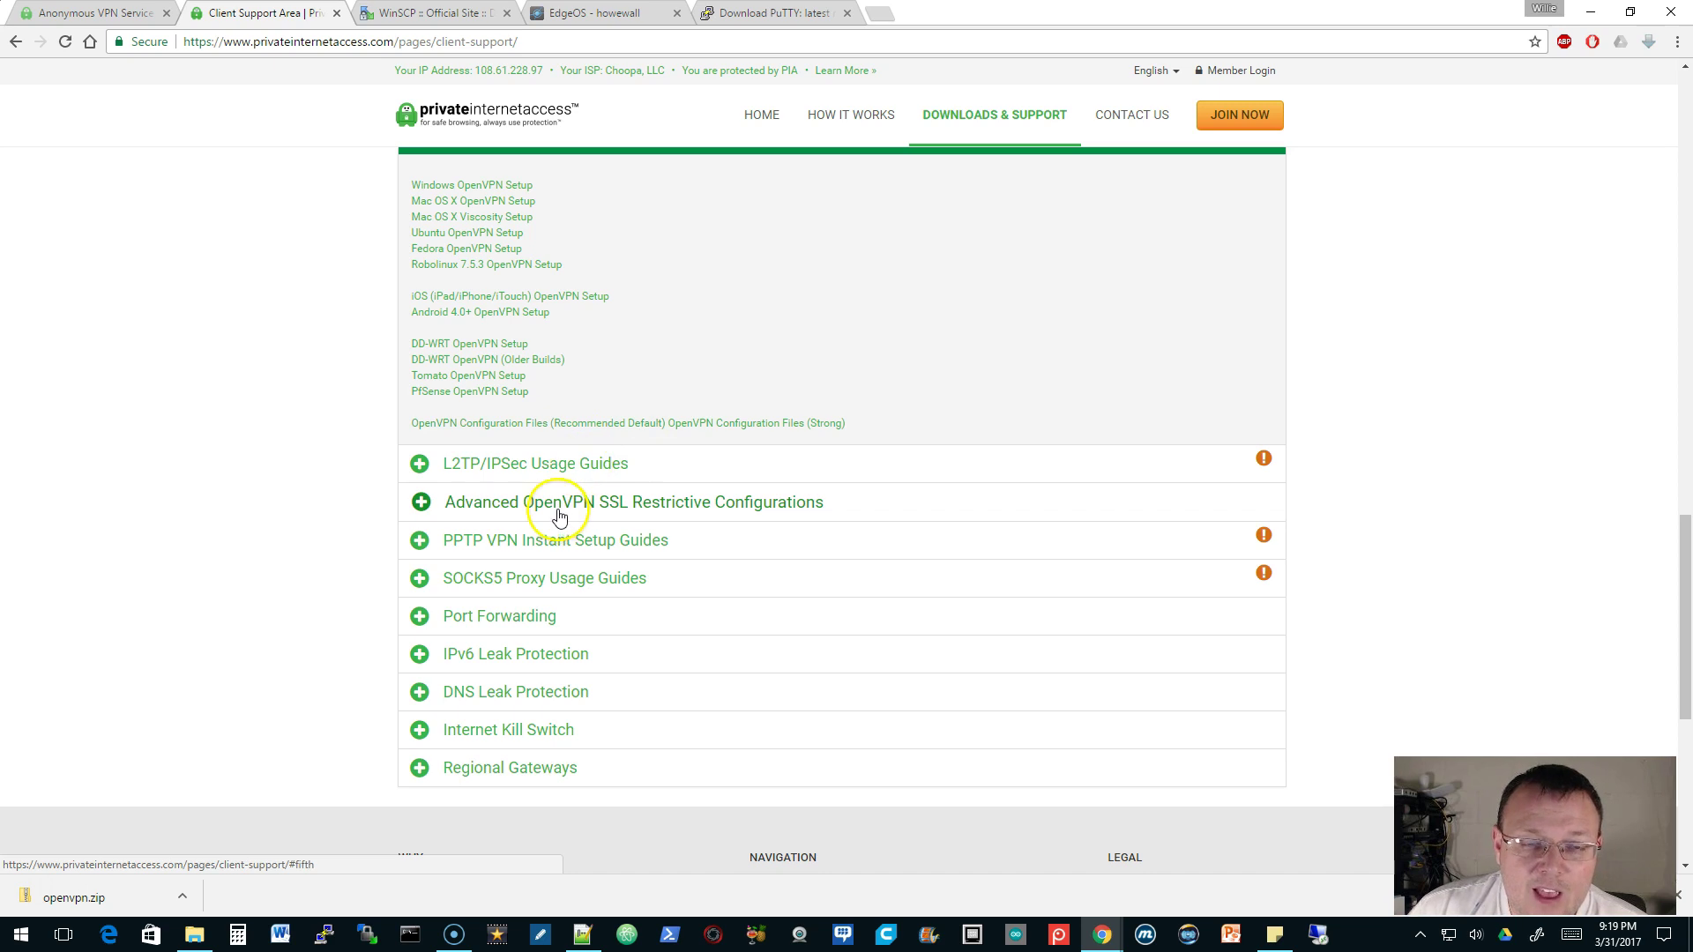
Step: Open the downloaded openvpn folder in File Explorer and scroll to the US Midwest file
left_click(195, 934)
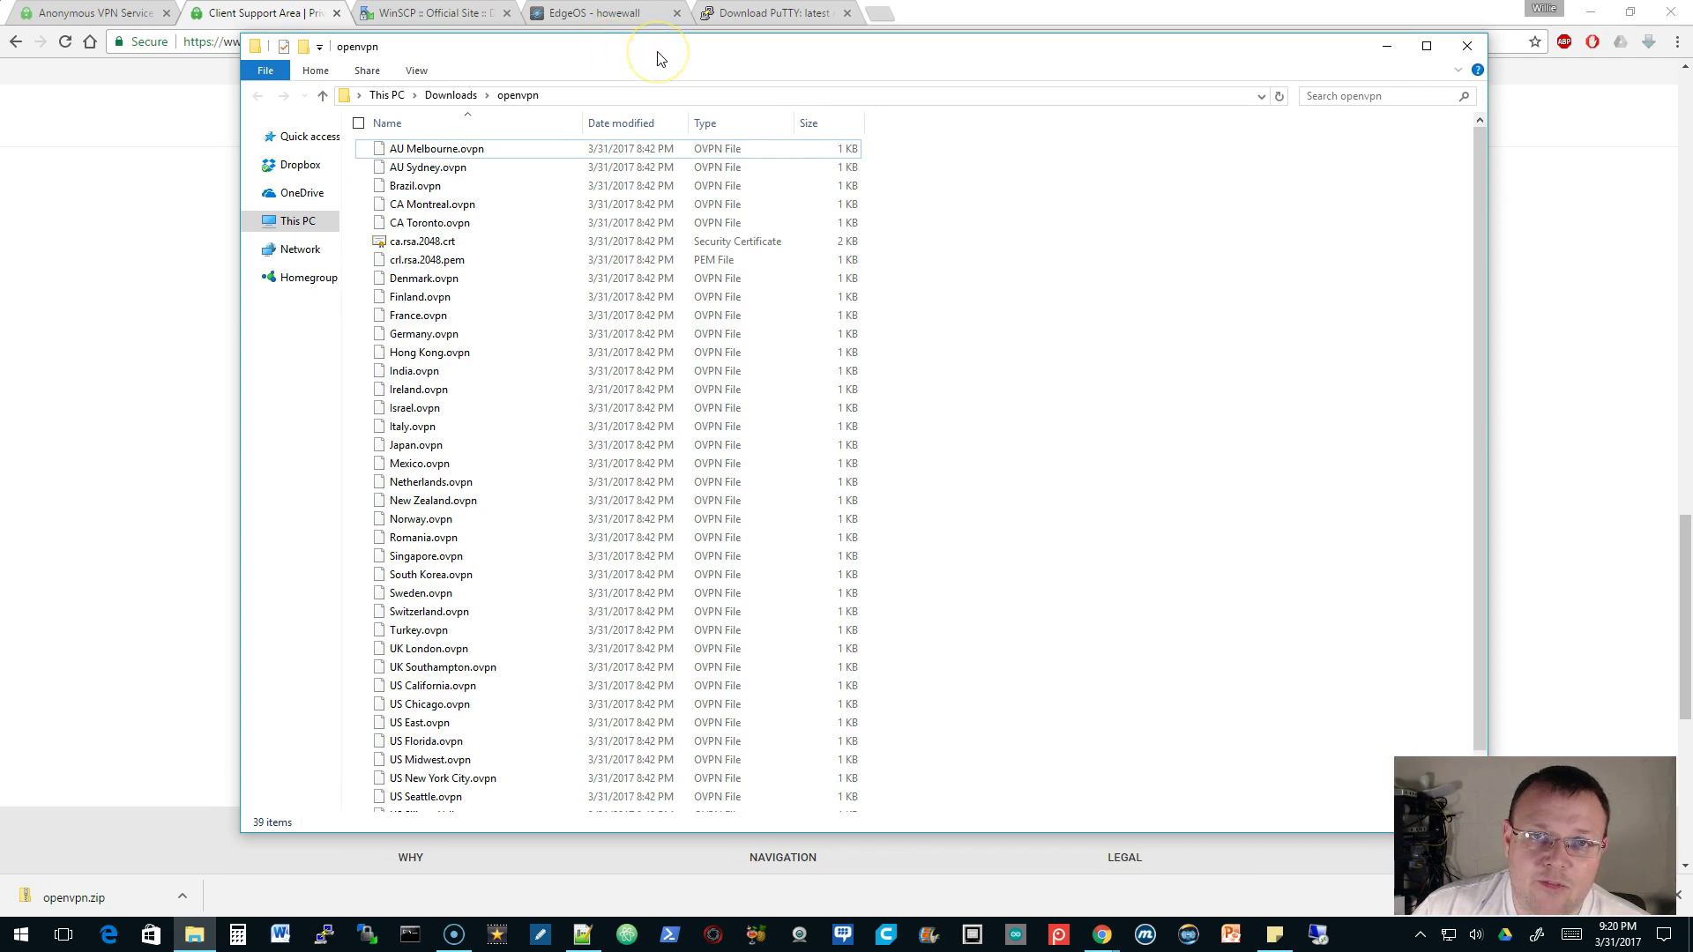
left_click_drag(657, 58, 653, 50)
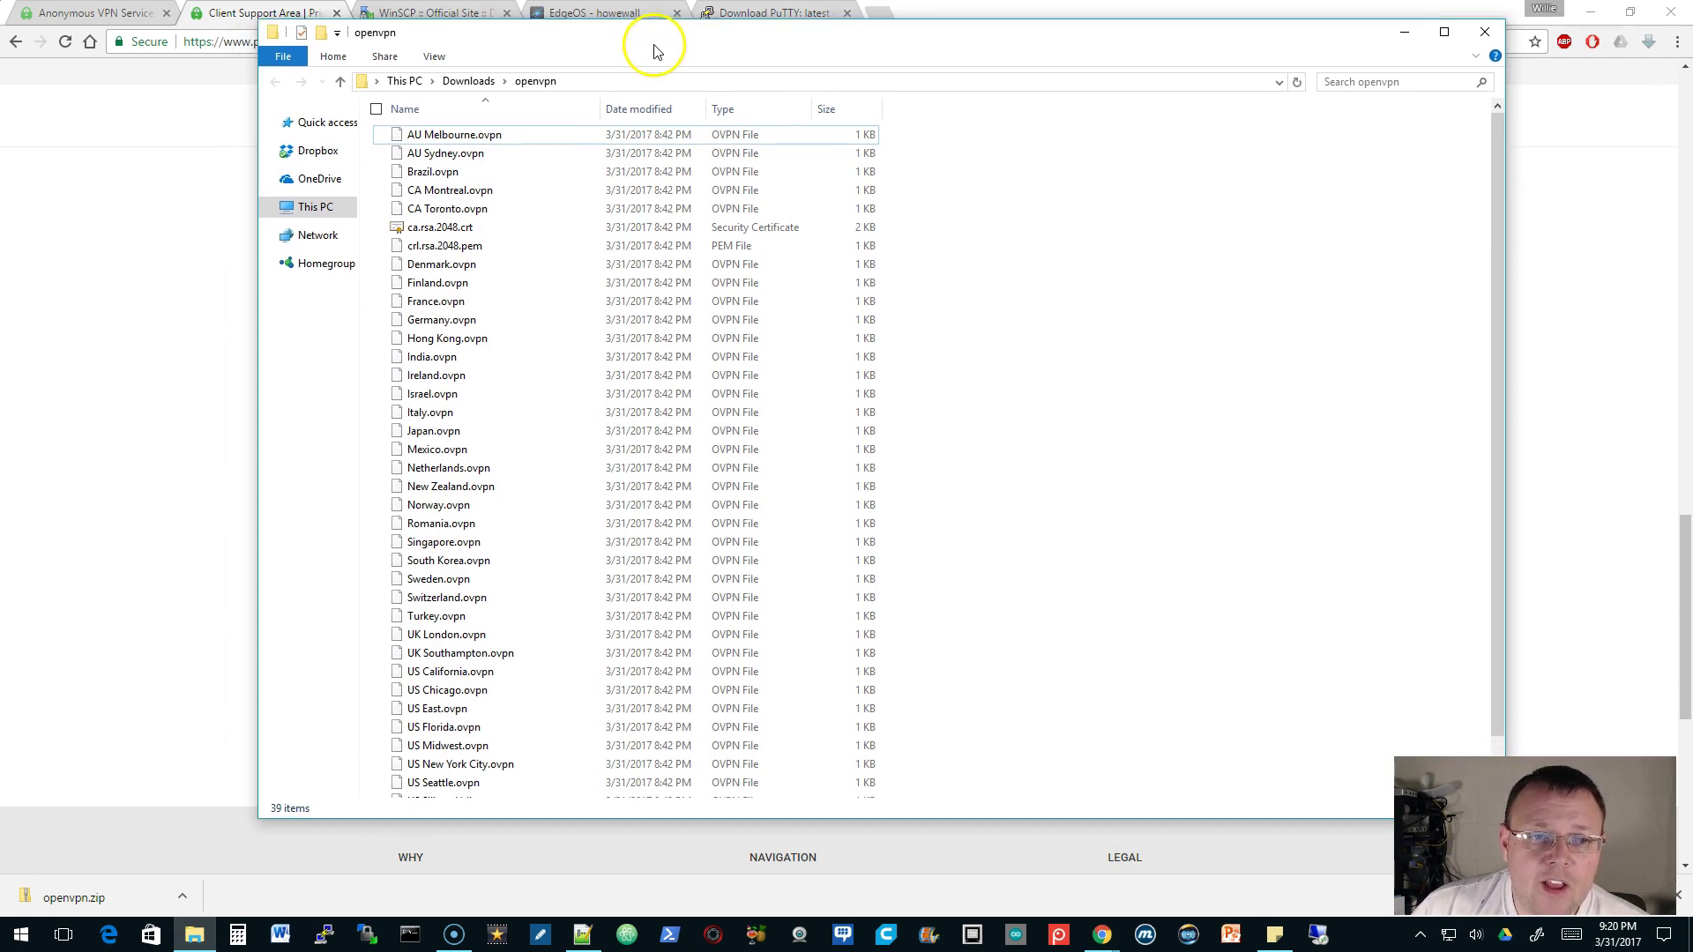
scroll(623, 445, "down", 1)
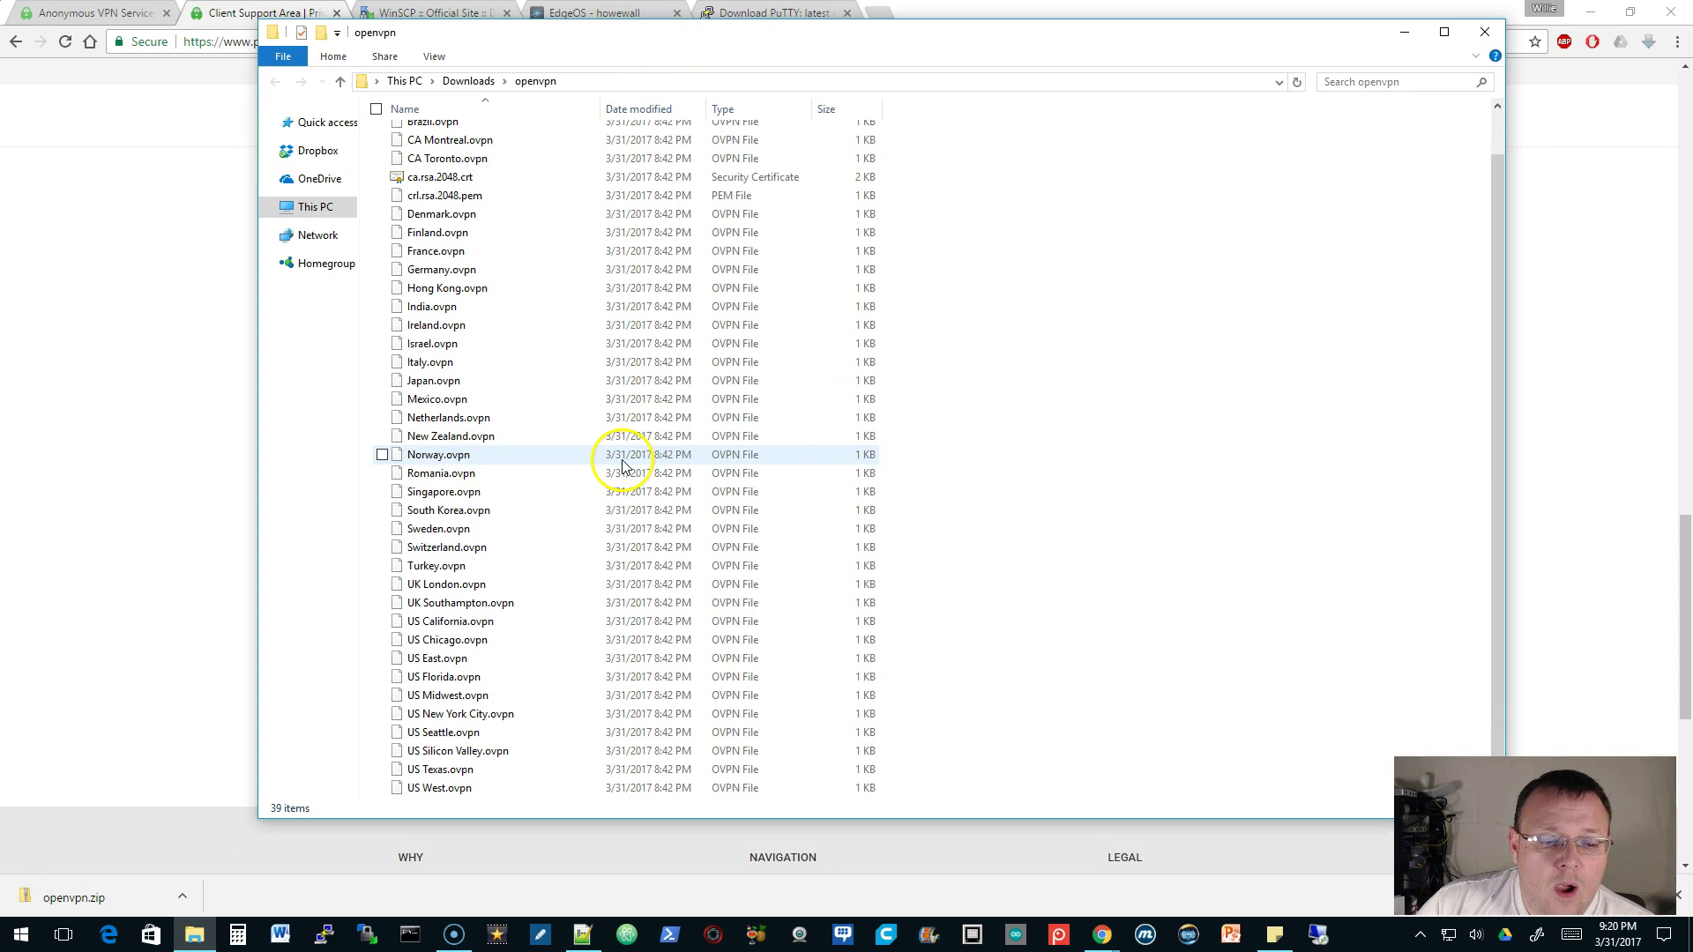
scroll(629, 487, "up", 1)
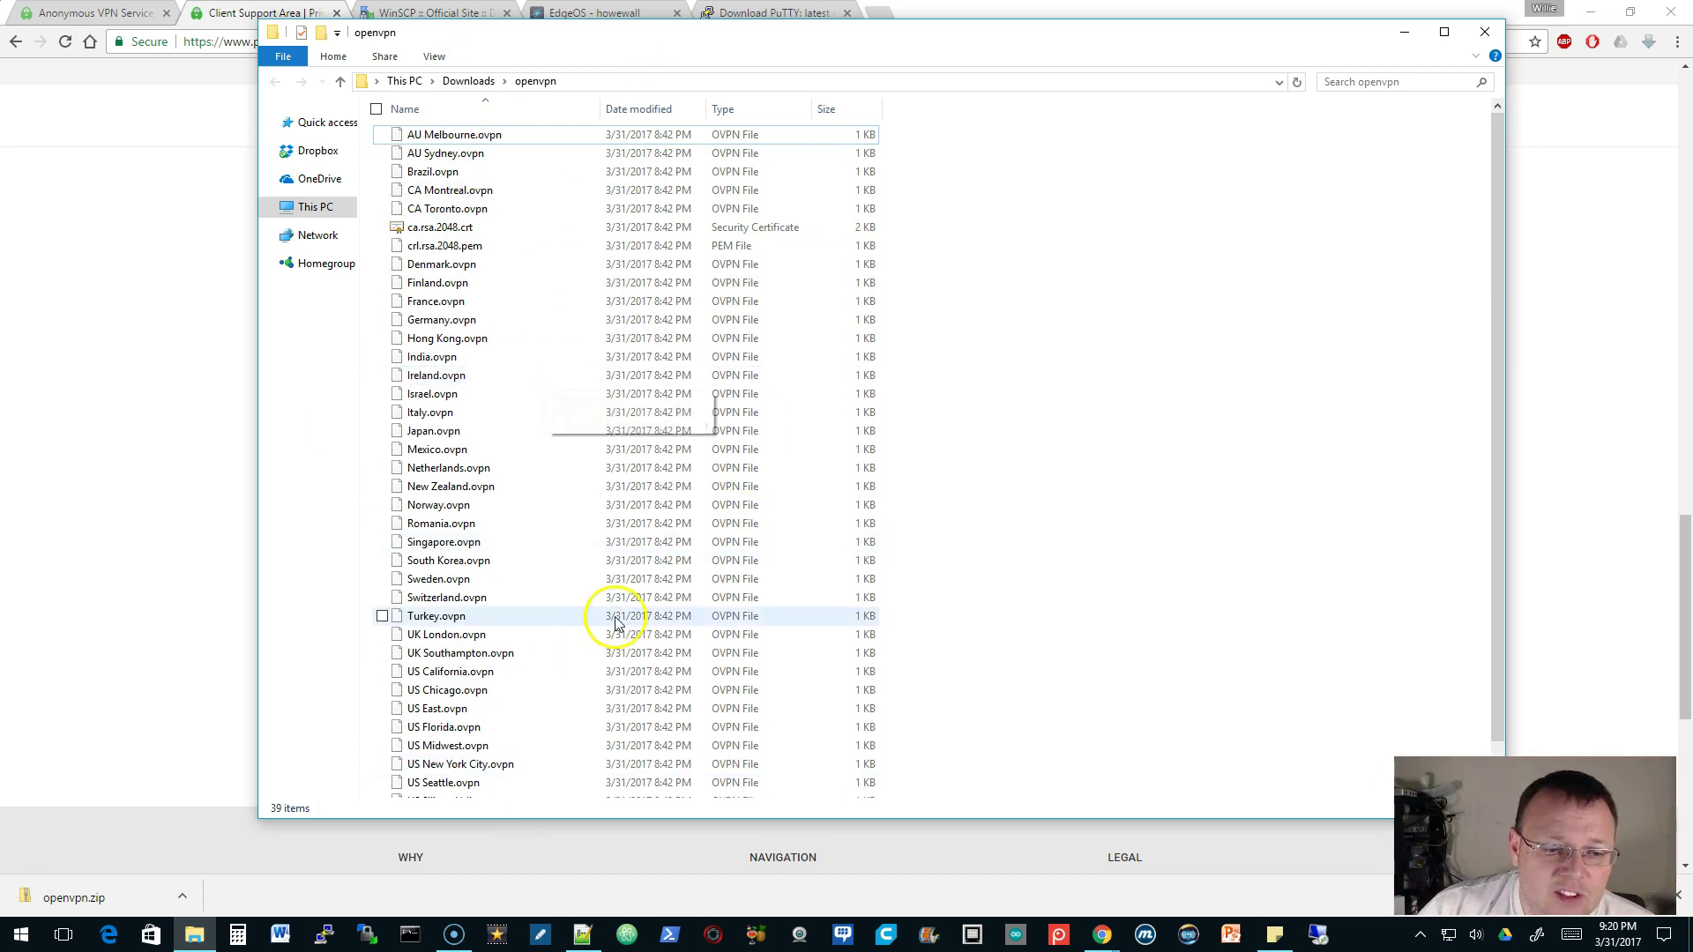
scroll(617, 613, "down", 1)
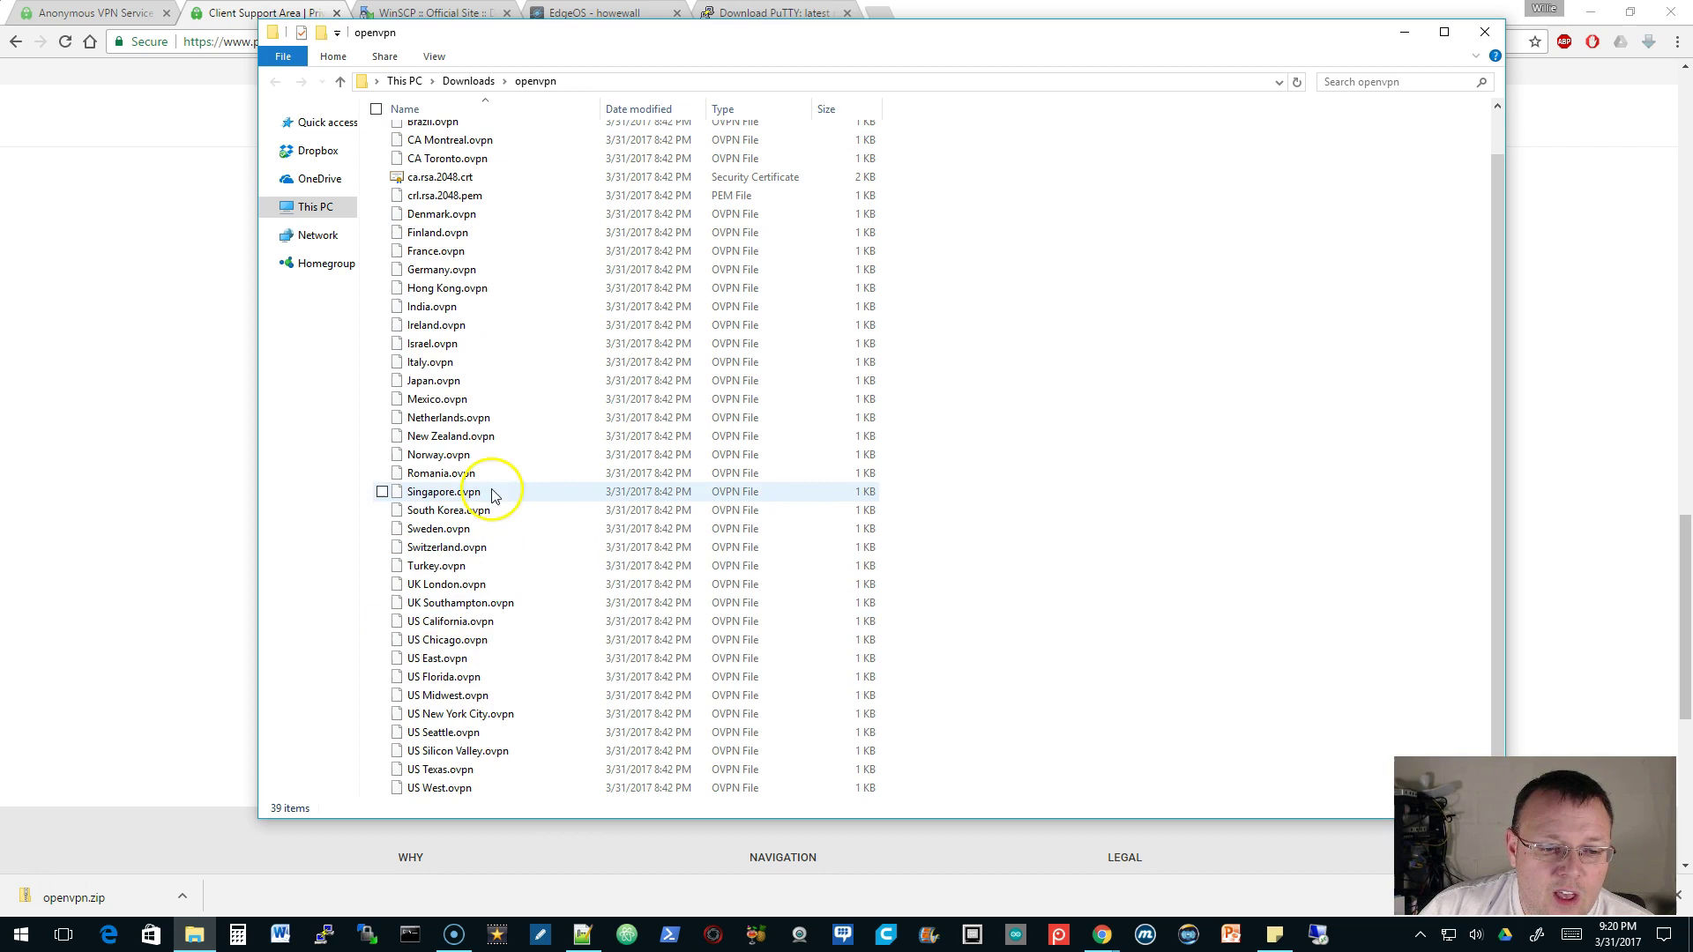
Step: Rename US Midwest.ovpn to midwest.ovpn
left_click(454, 698)
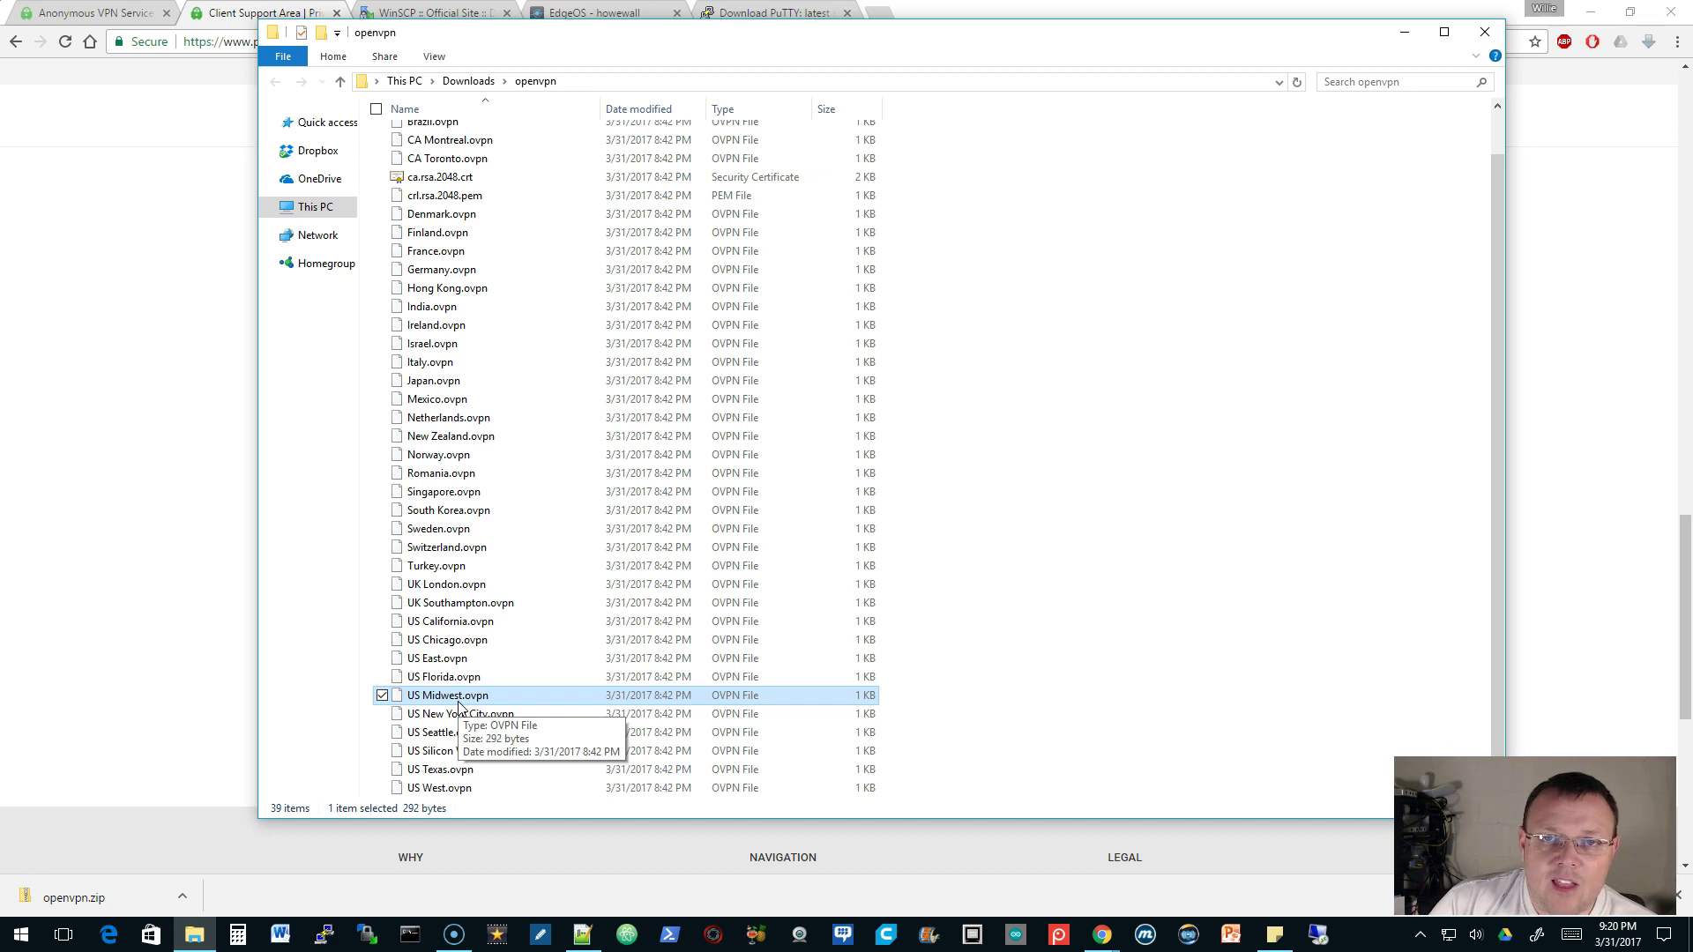
left_click(432, 697)
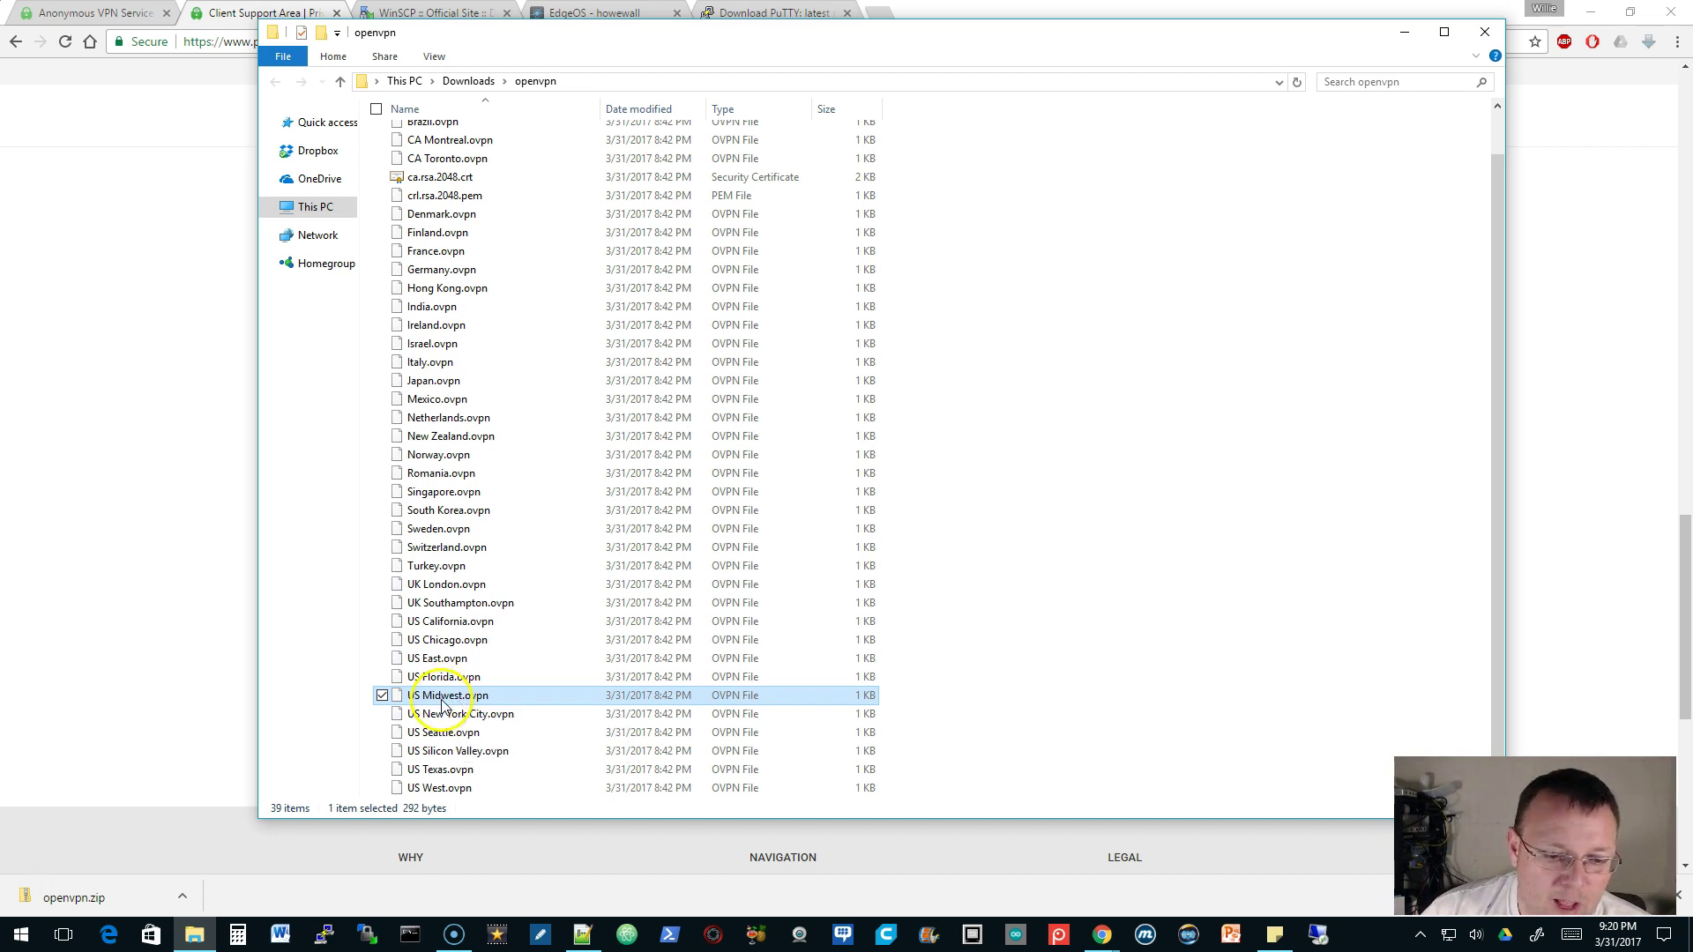
left_click(423, 696)
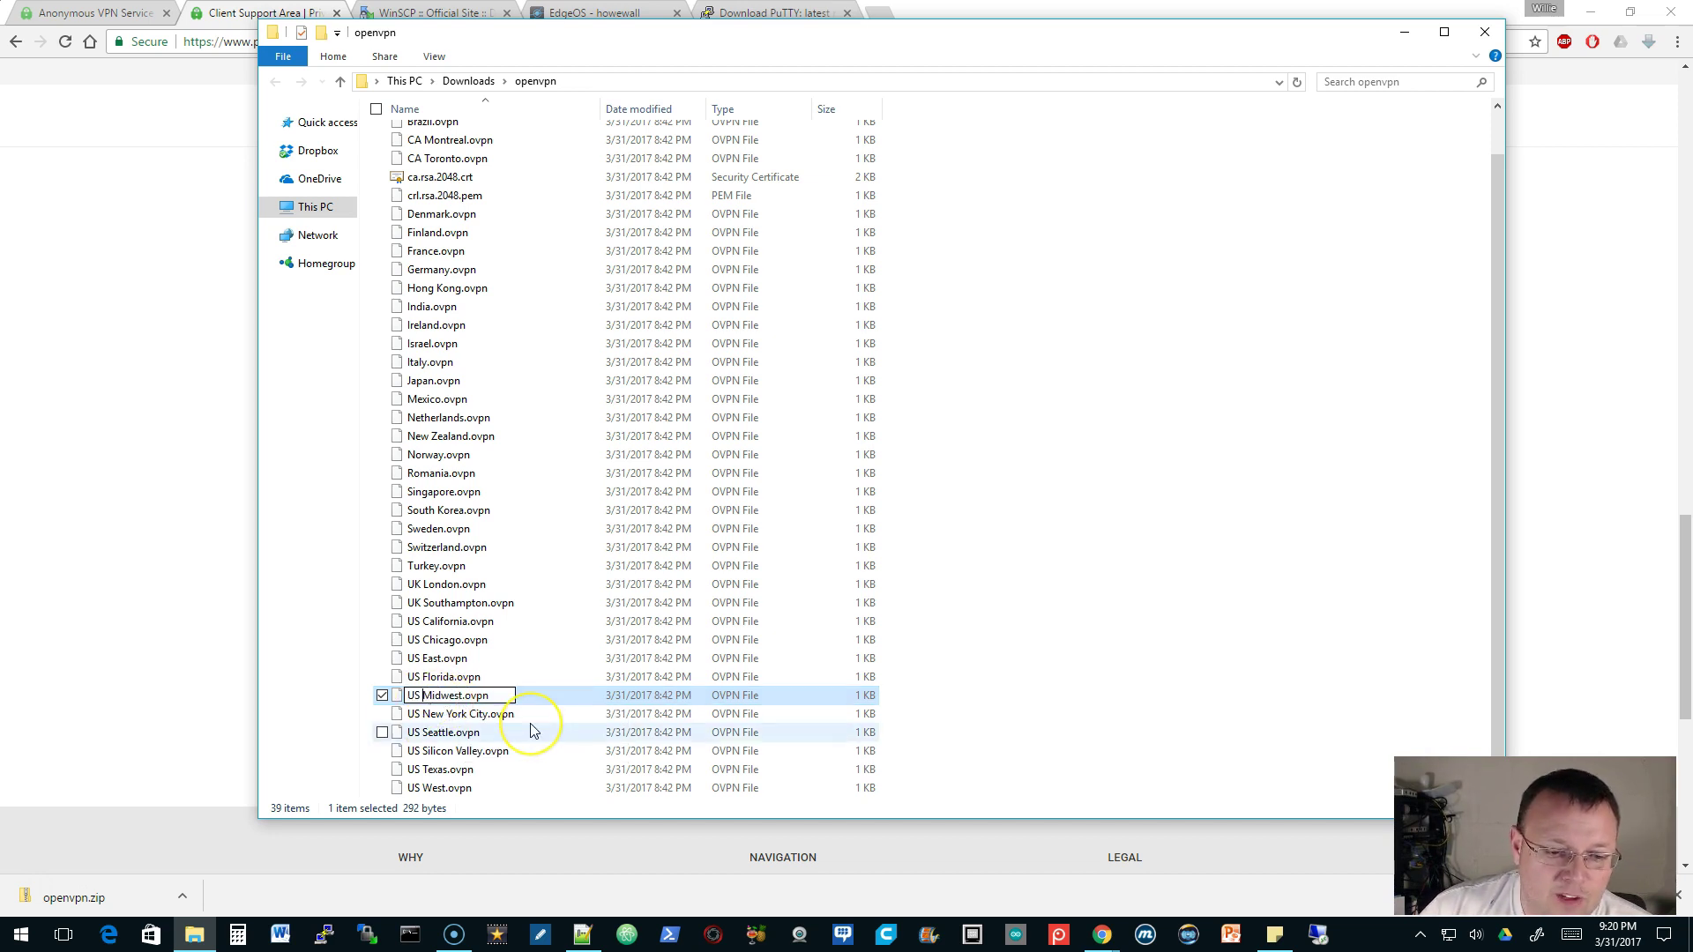
key("BackSpace")
key("BackSpace")
key("BackSpace")
key("BackSpace")
key("BackSpace")
type("m")
key("Return")
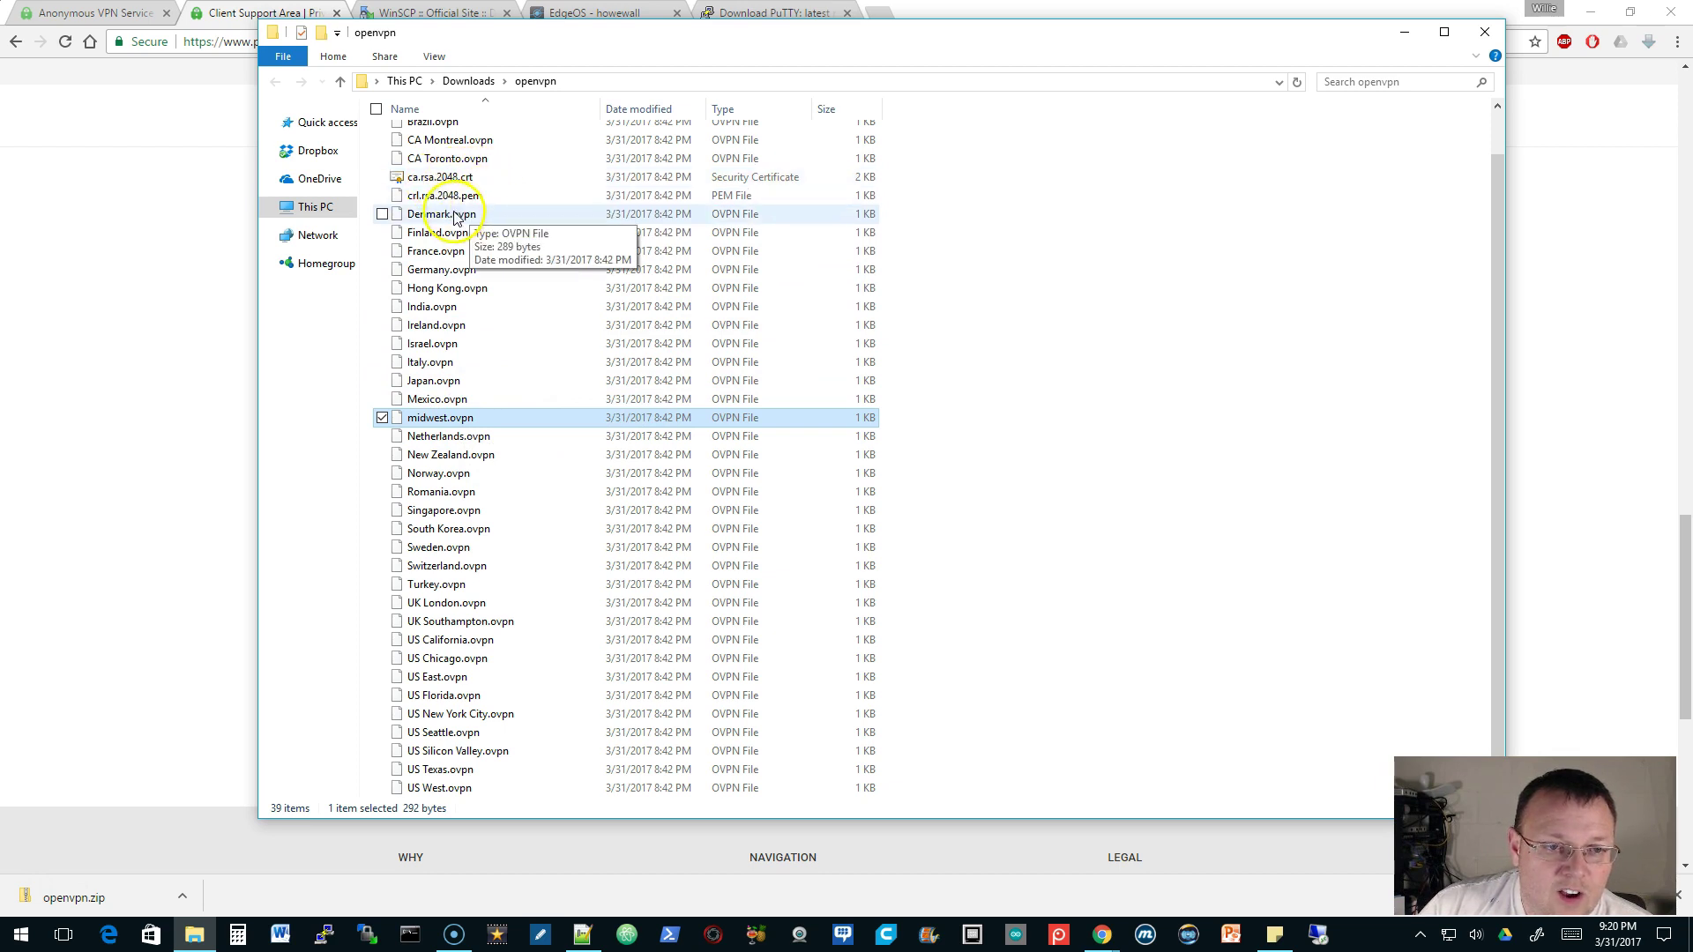
Step: Select ca.rsa.2048.crt and crl.rsa.2048.pem, then launch WinSCP from the taskbar
left_click(439, 181)
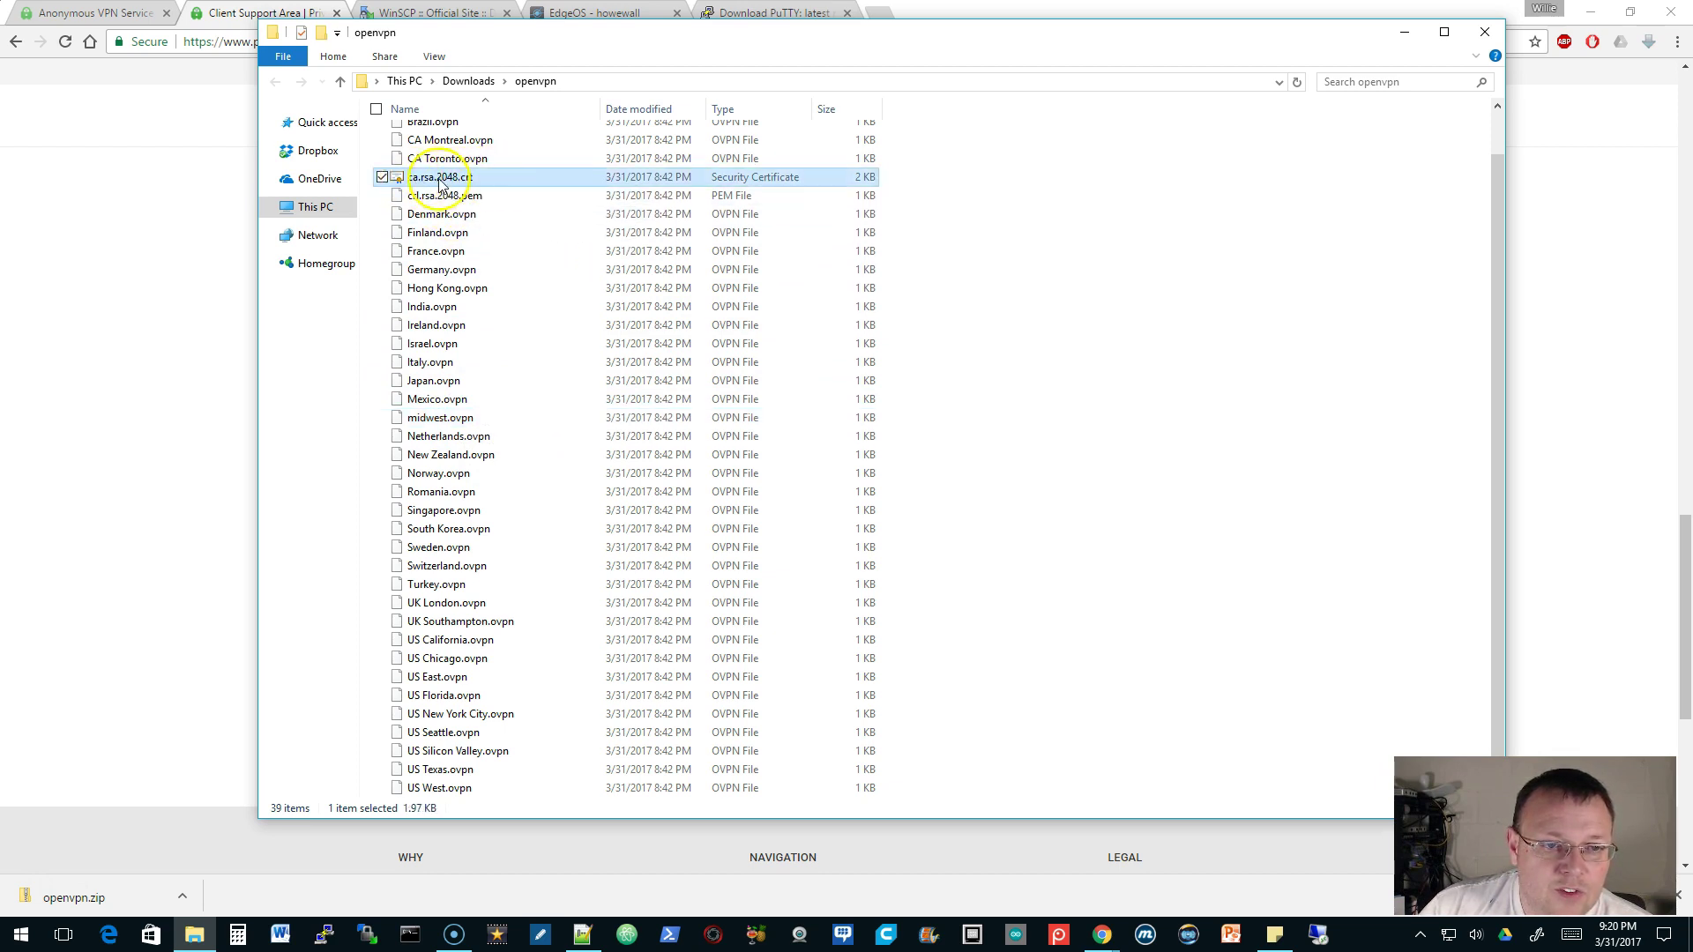
left_click(439, 196)
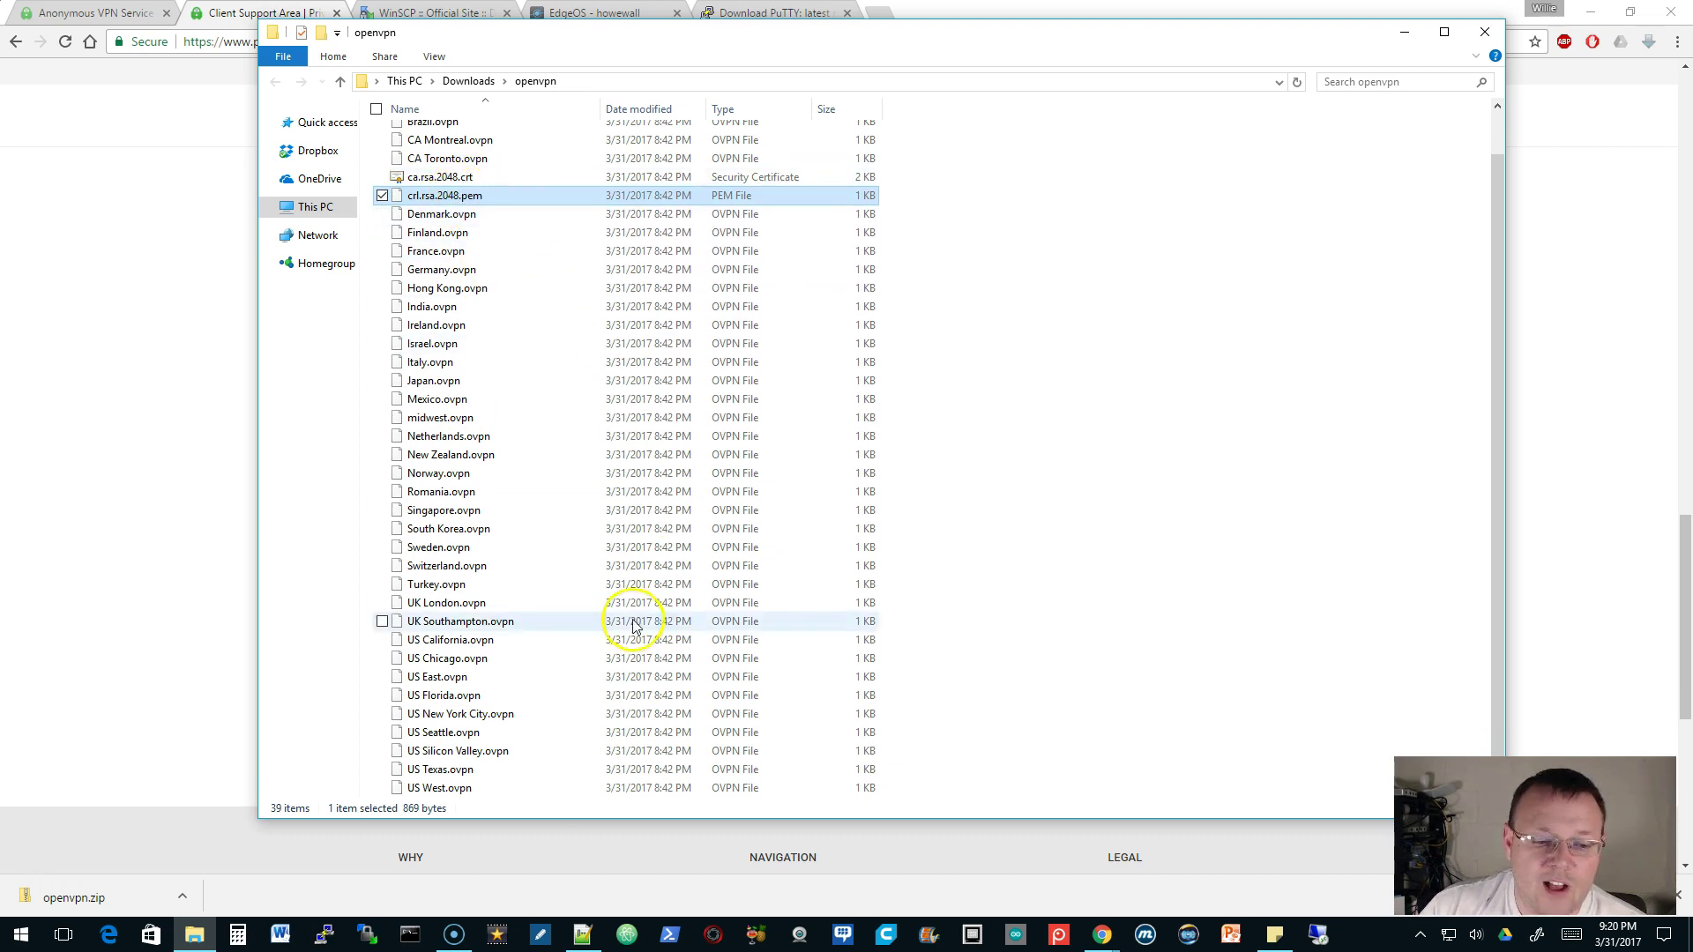
left_click(365, 935)
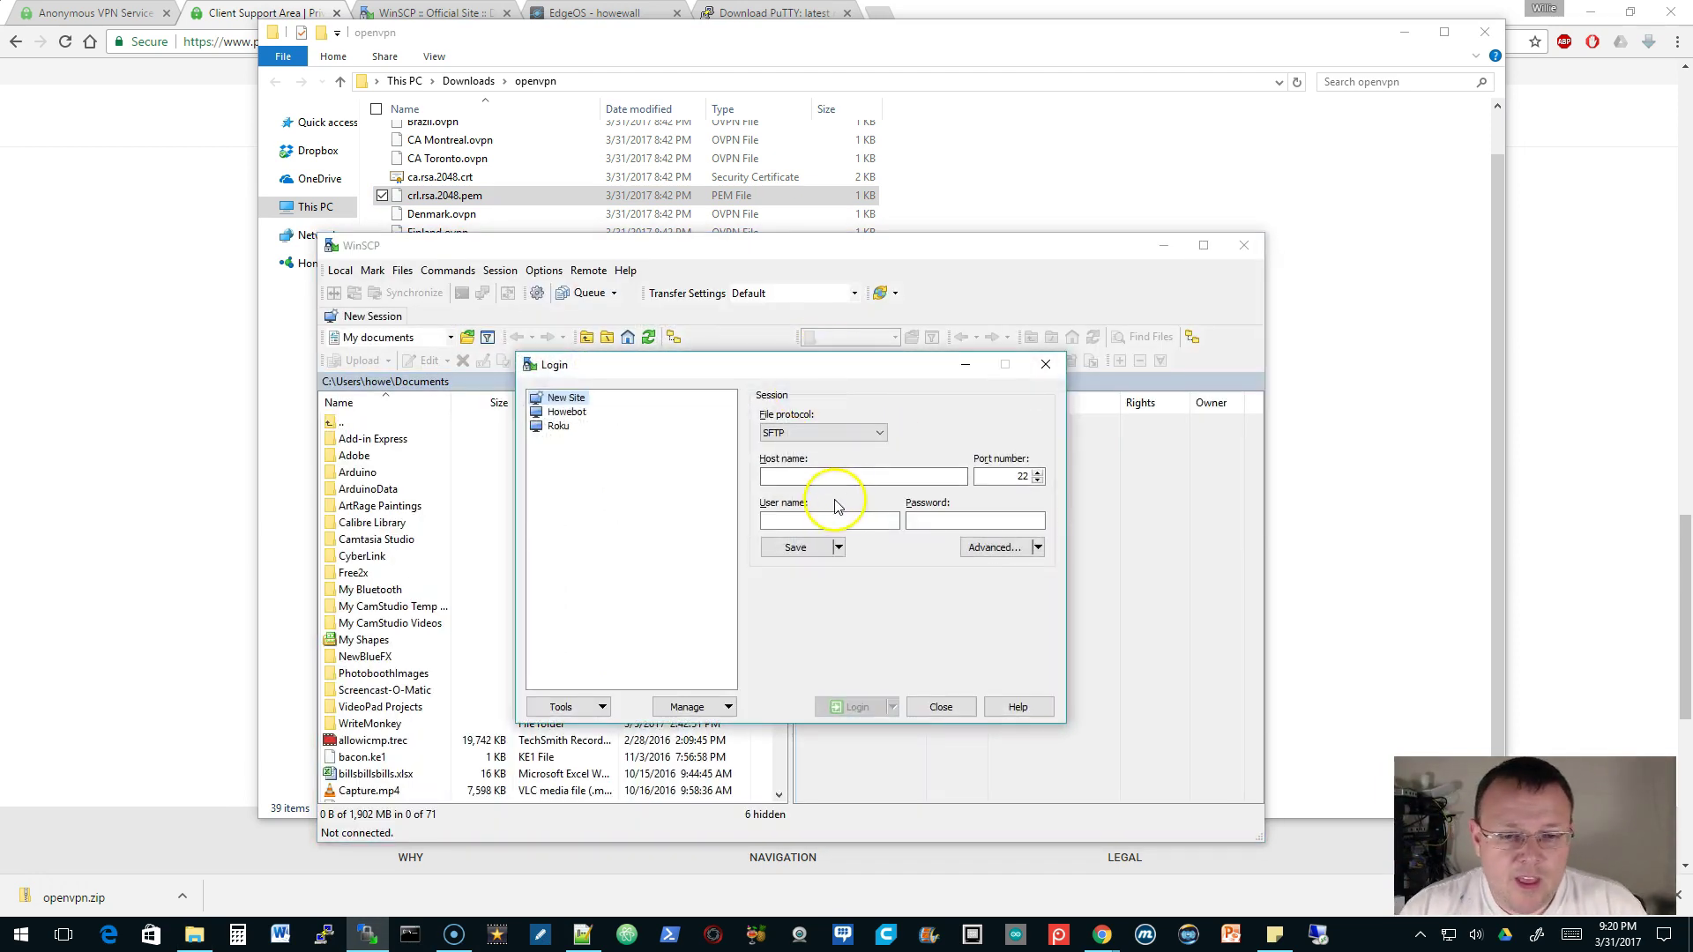
Step: Log in over SFTP to host 192.168.66.1, port 22, with the router's user name and password
left_click(850, 479)
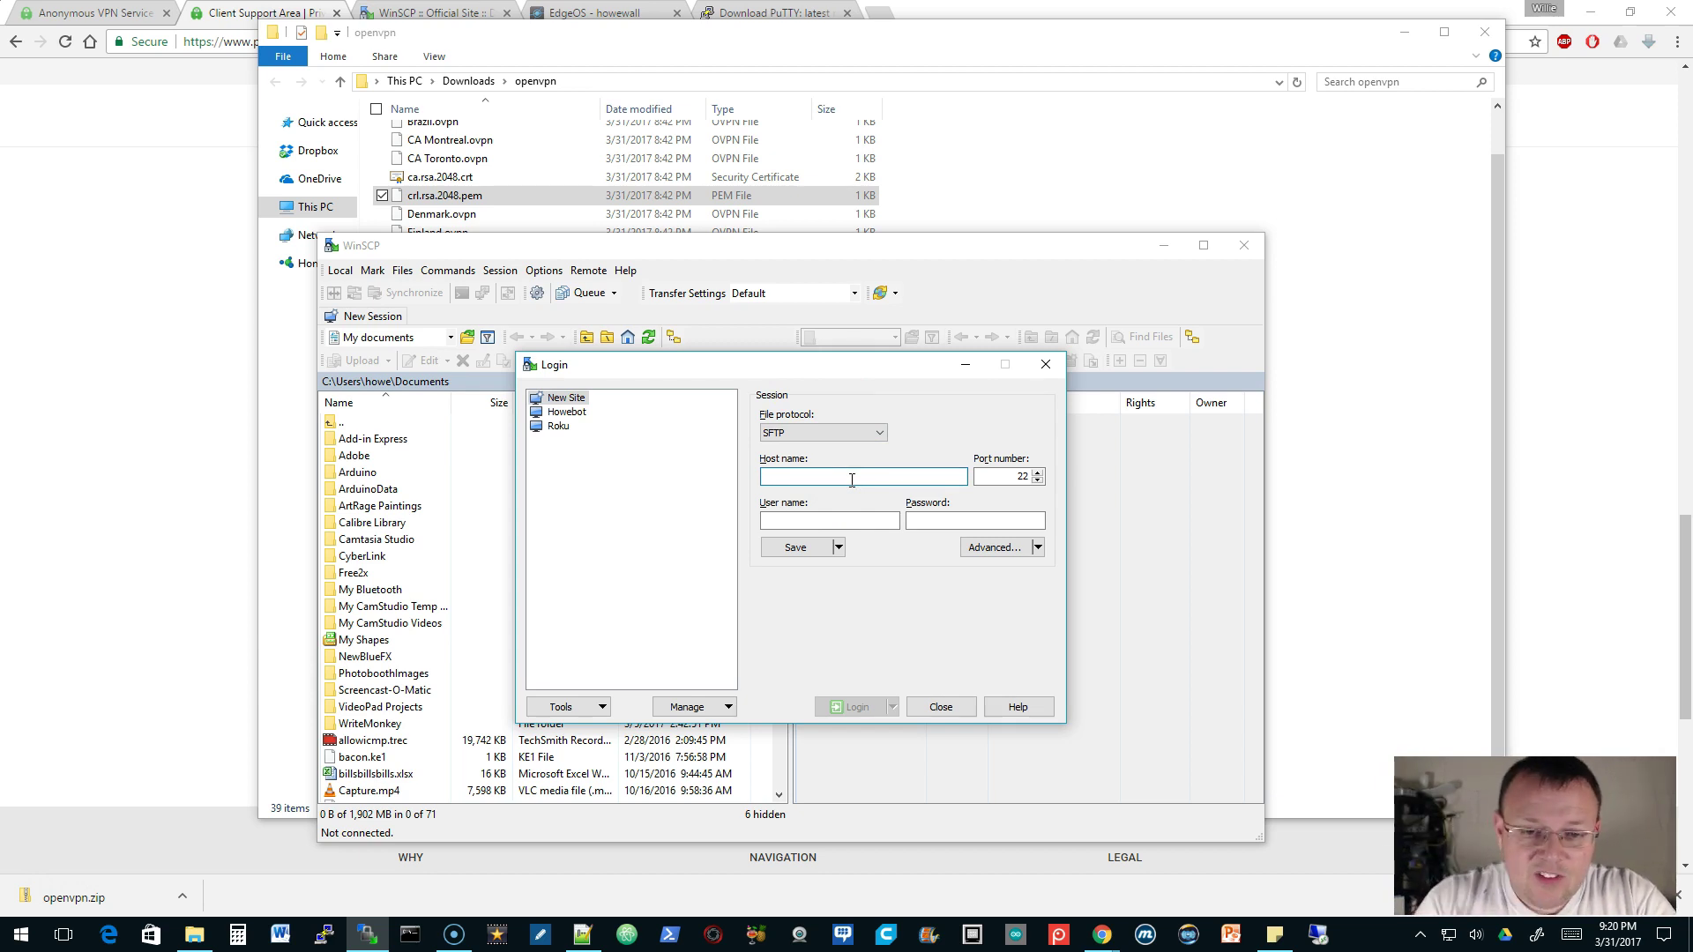
left_click(814, 479)
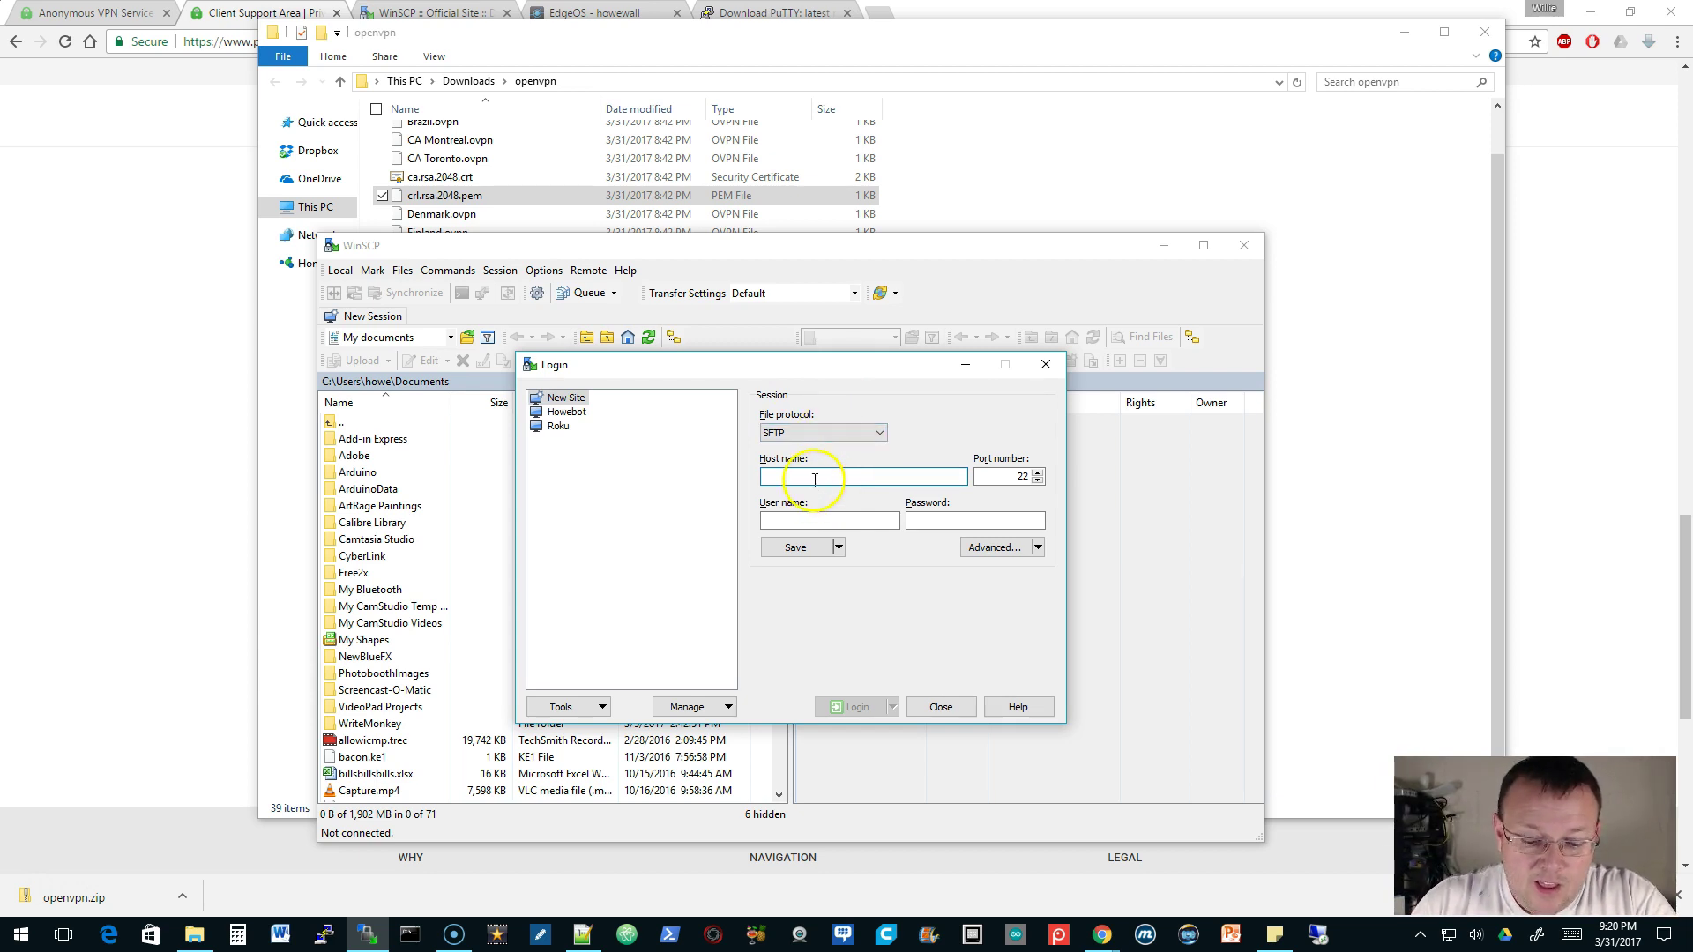
type("192.168.66.1")
key("Tab")
key("Tab")
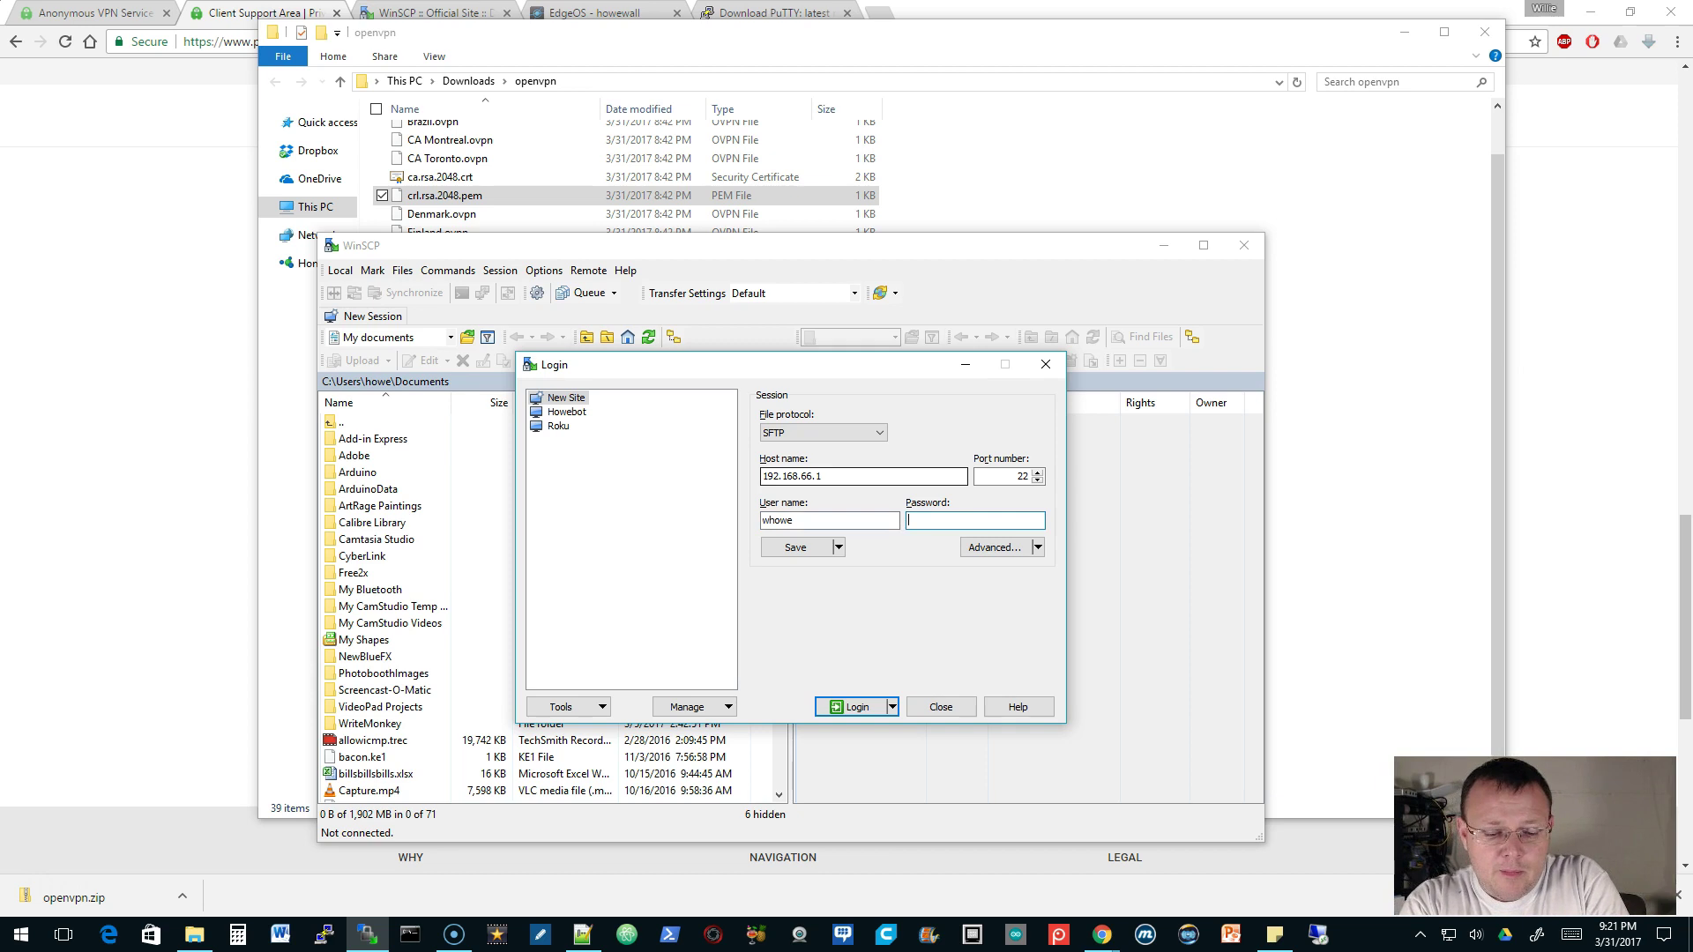
key("Return")
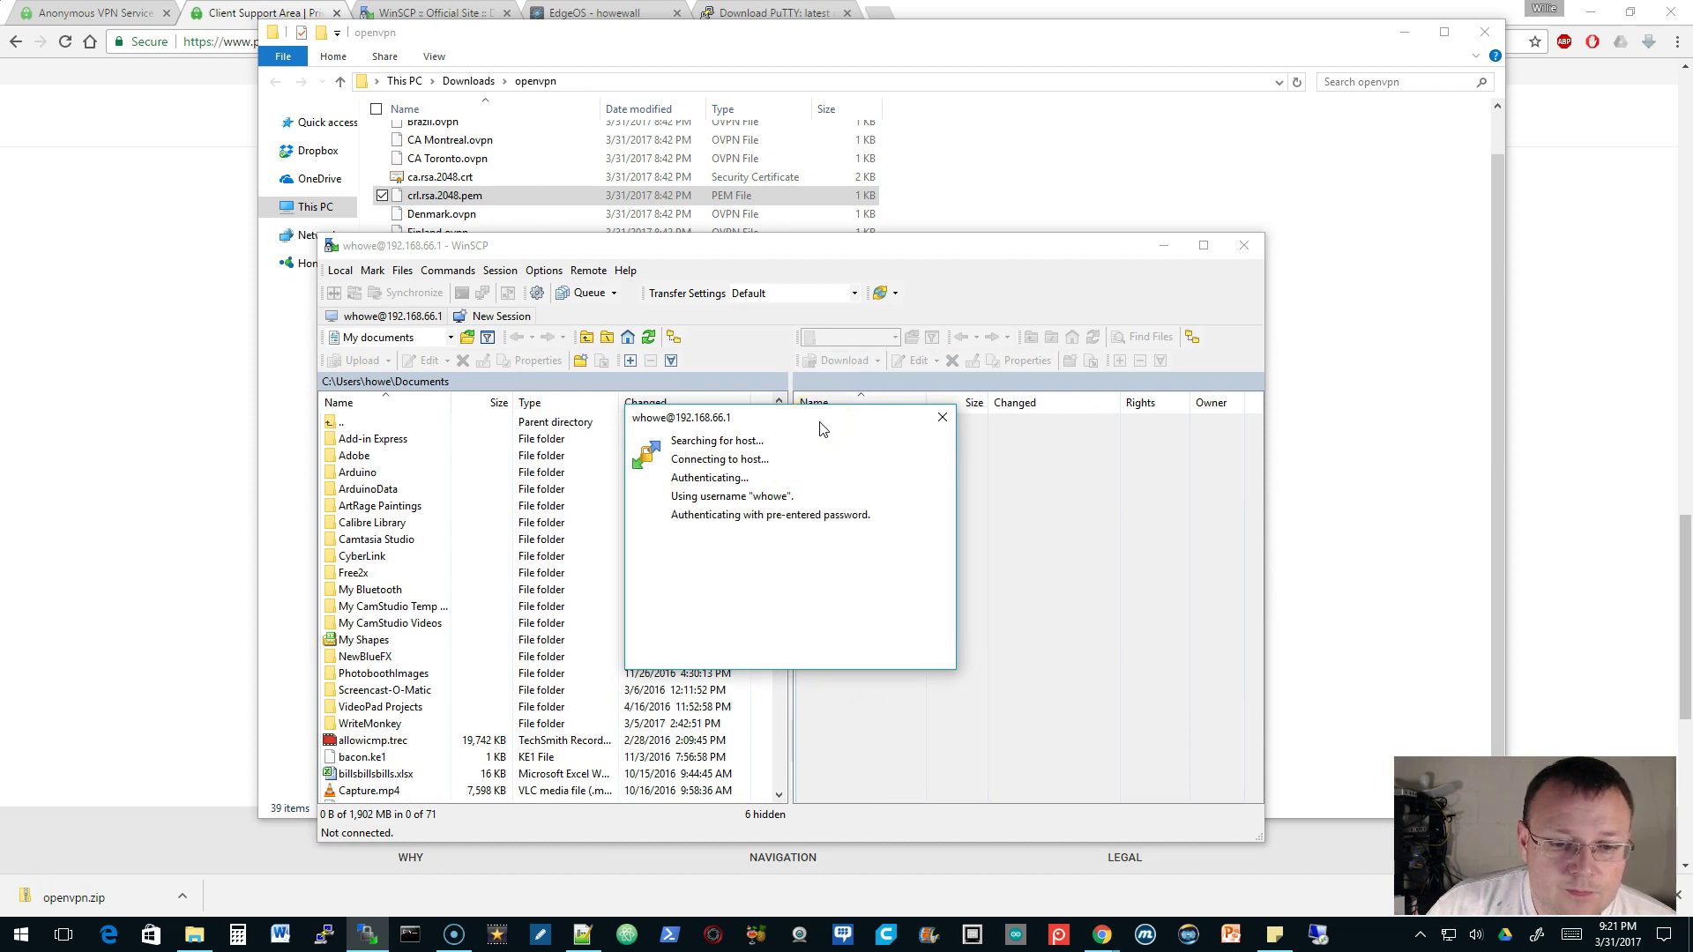
Step: Navigate the remote panel from the home folder up to / and into config/auth
left_click_drag(623, 246, 884, 288)
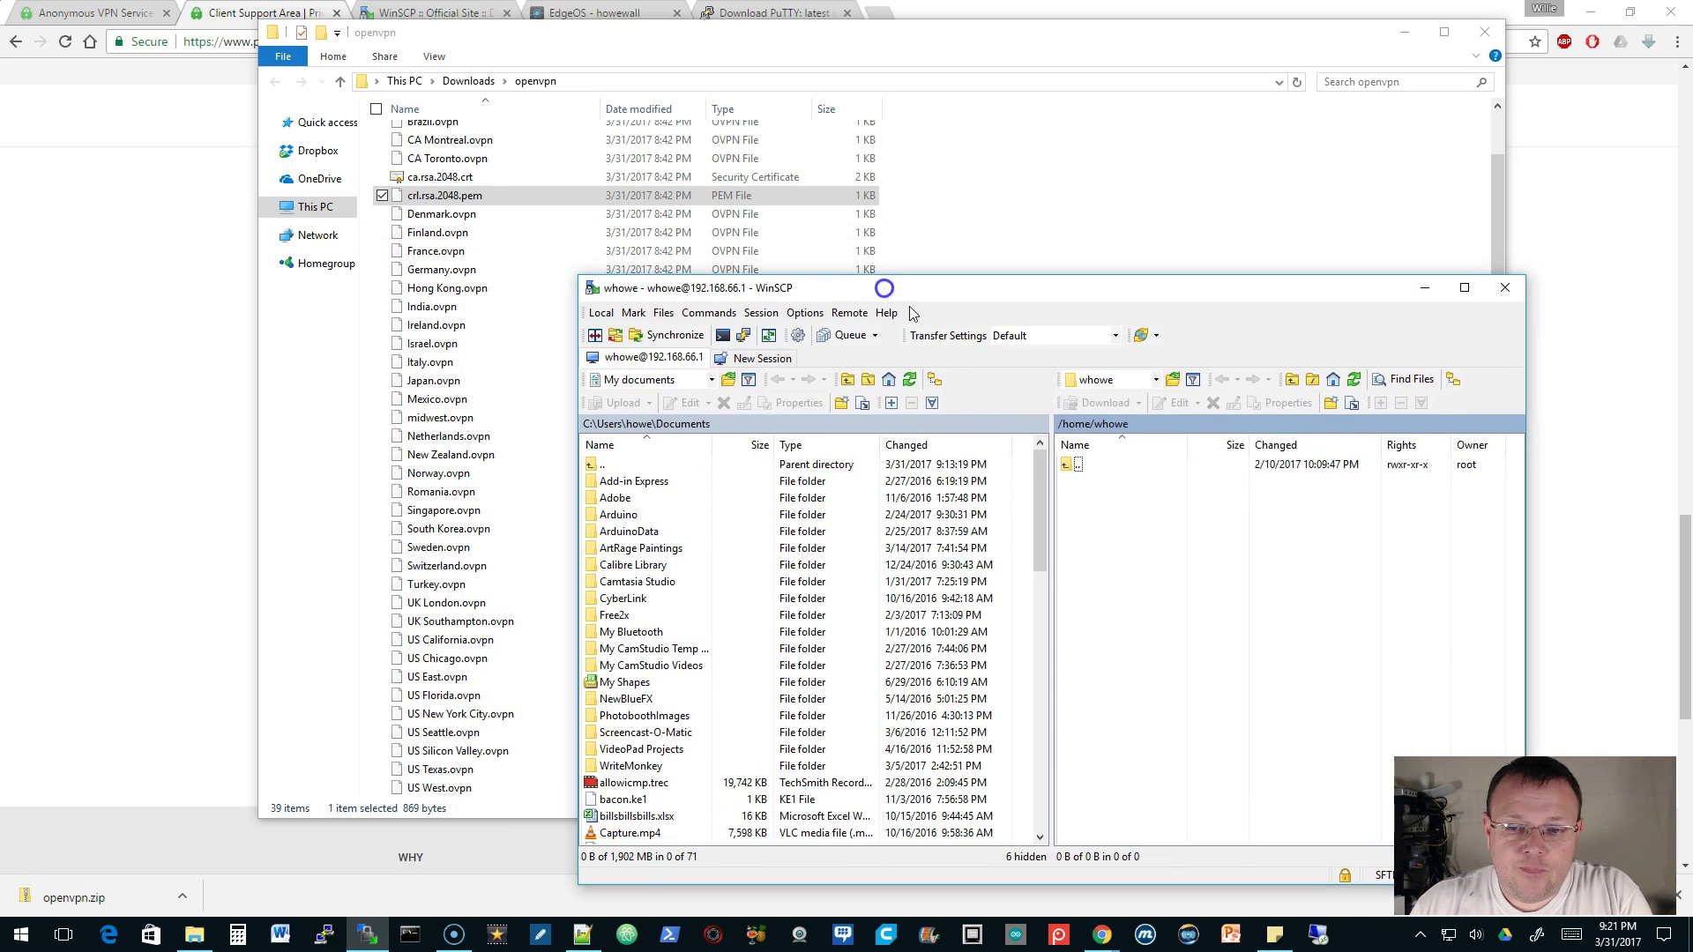
double_click(1083, 465)
double_click(1084, 465)
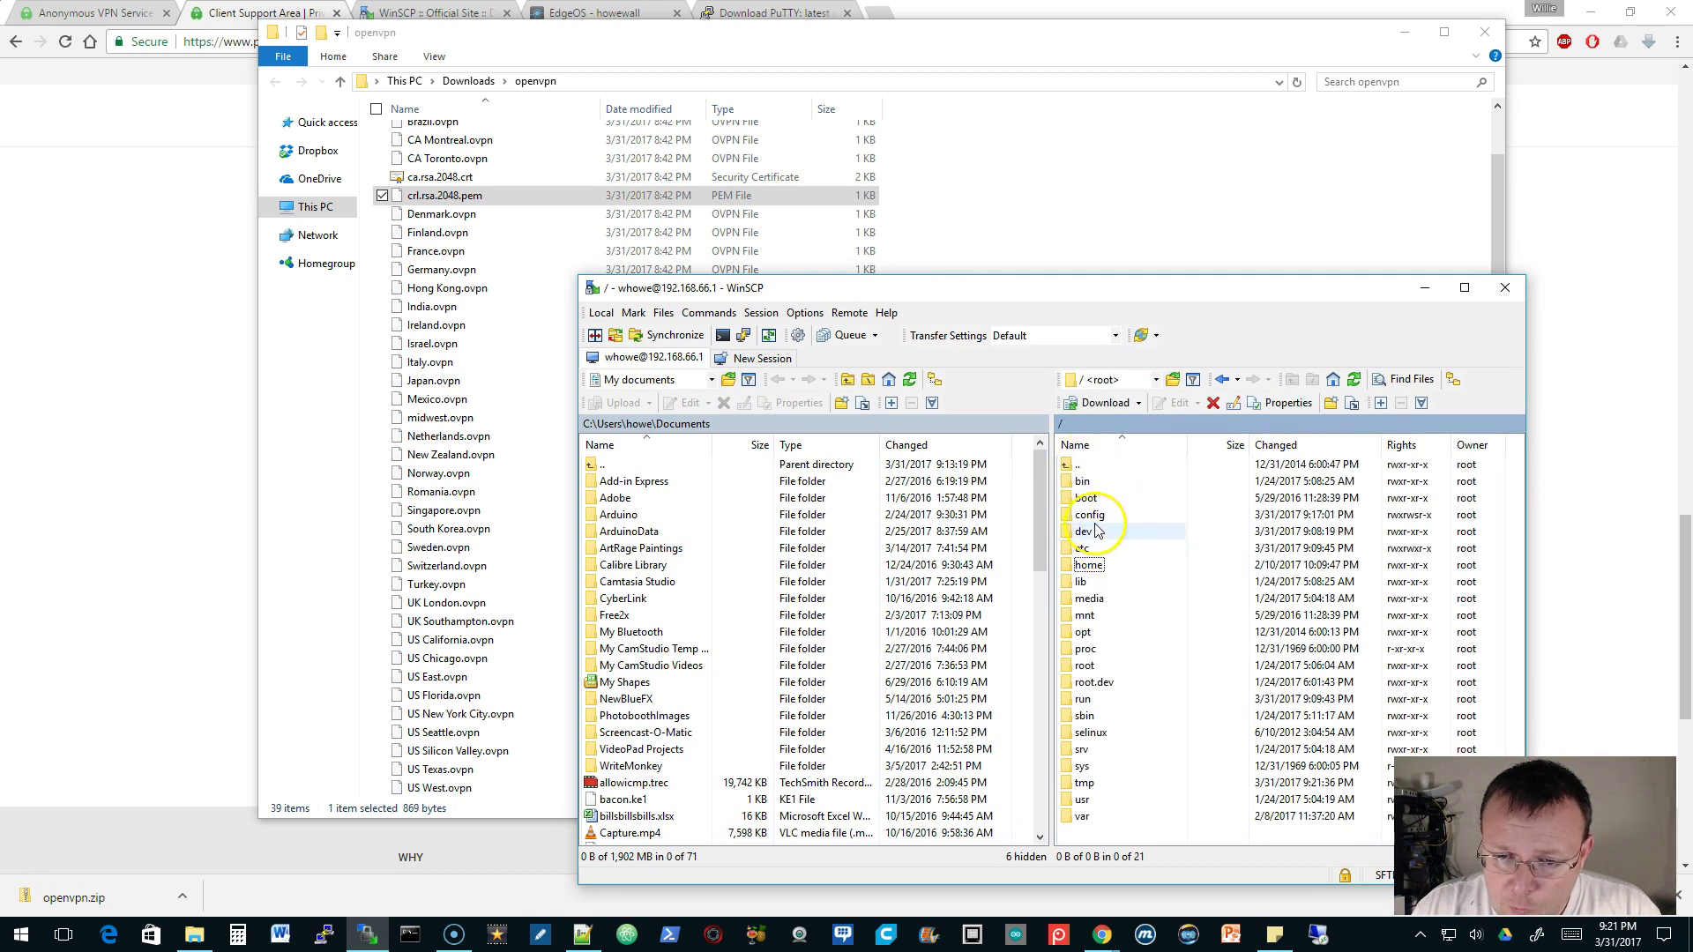
double_click(1089, 515)
double_click(1094, 484)
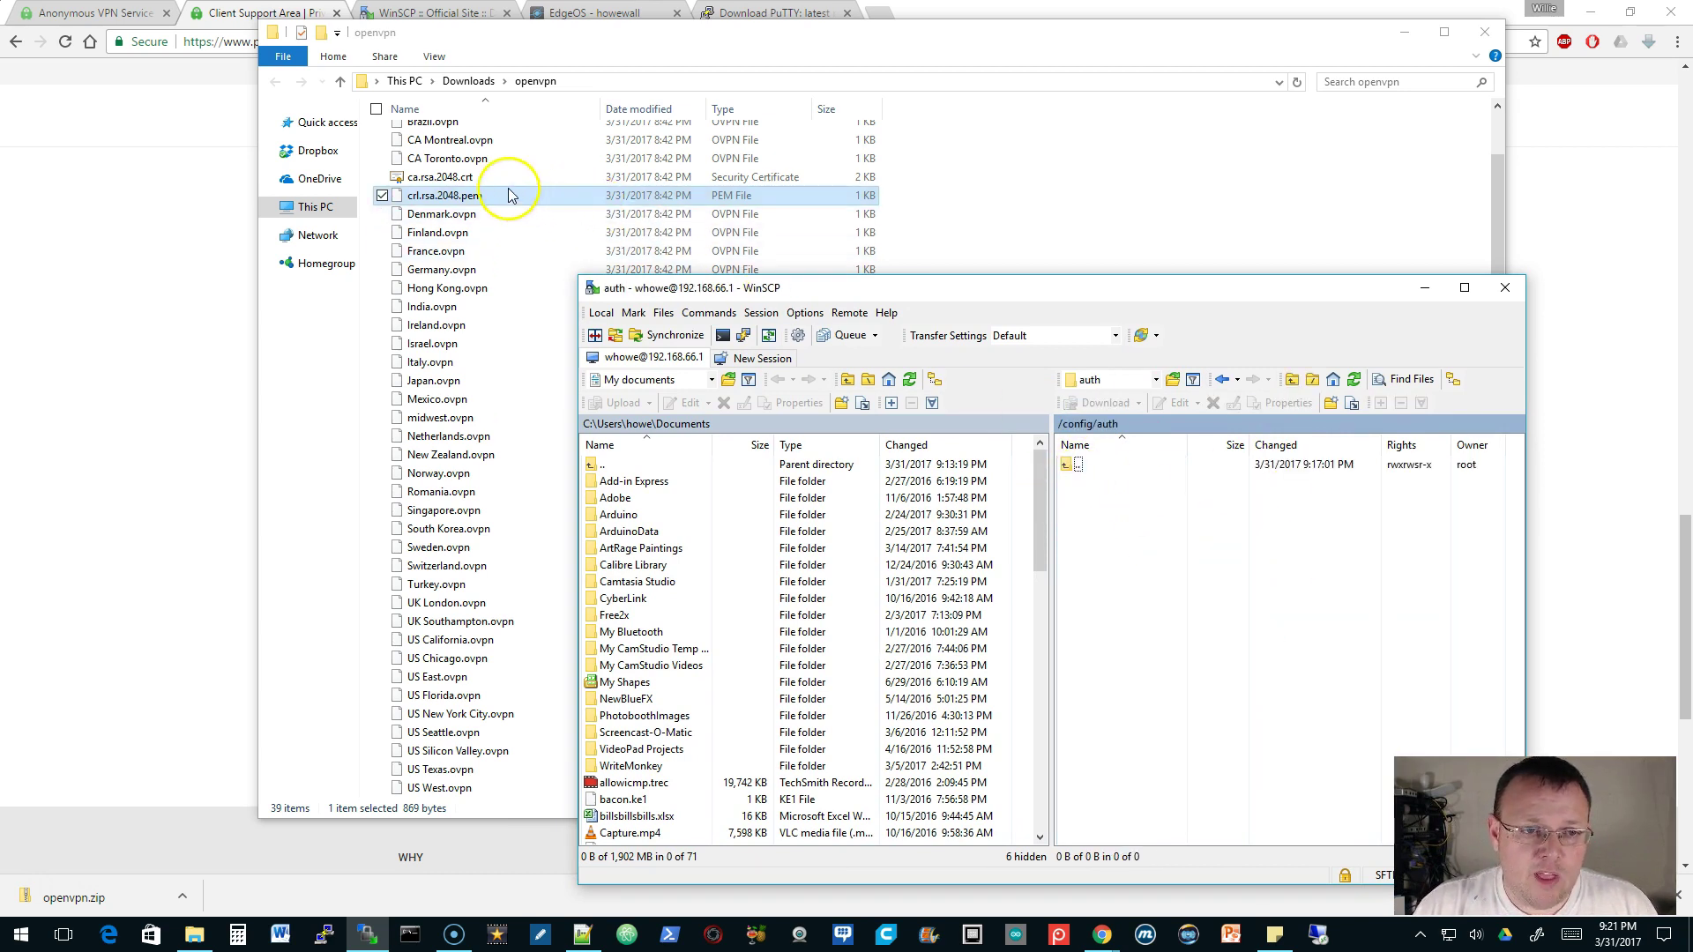
Step: Drag ca.rsa.2048.crt, crl.rsa.2048.pem and midwest.ovpn from Explorer onto WinSCP's remote /config/auth panel
left_click_drag(635, 42, 418, 38)
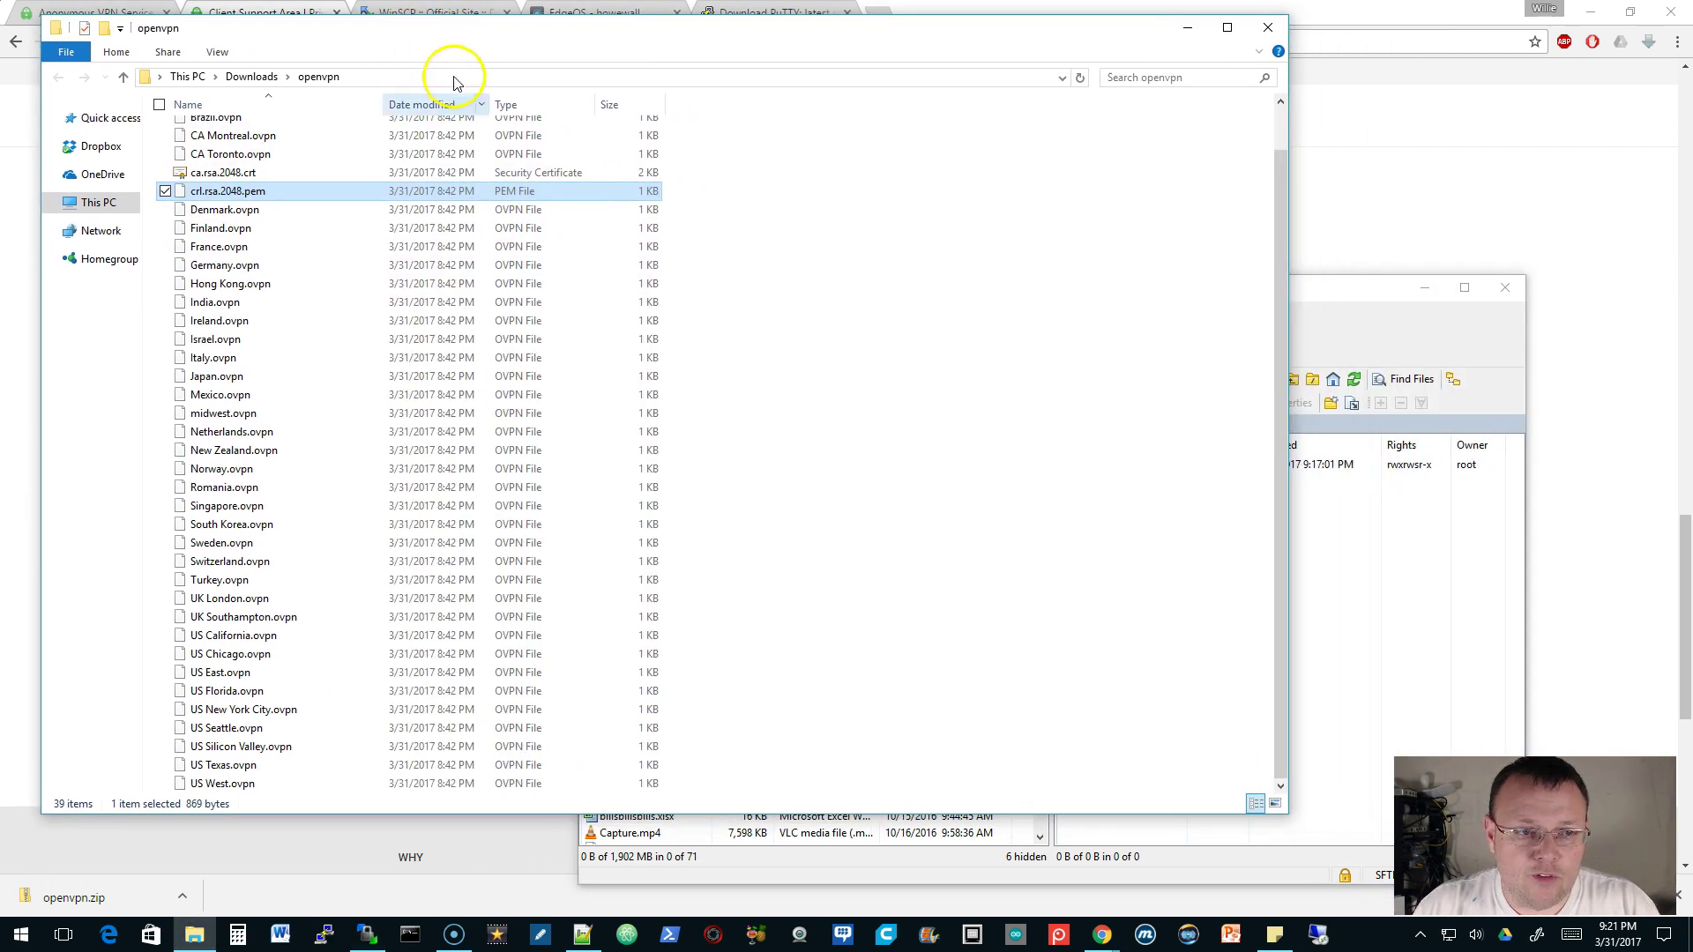
left_click(236, 173)
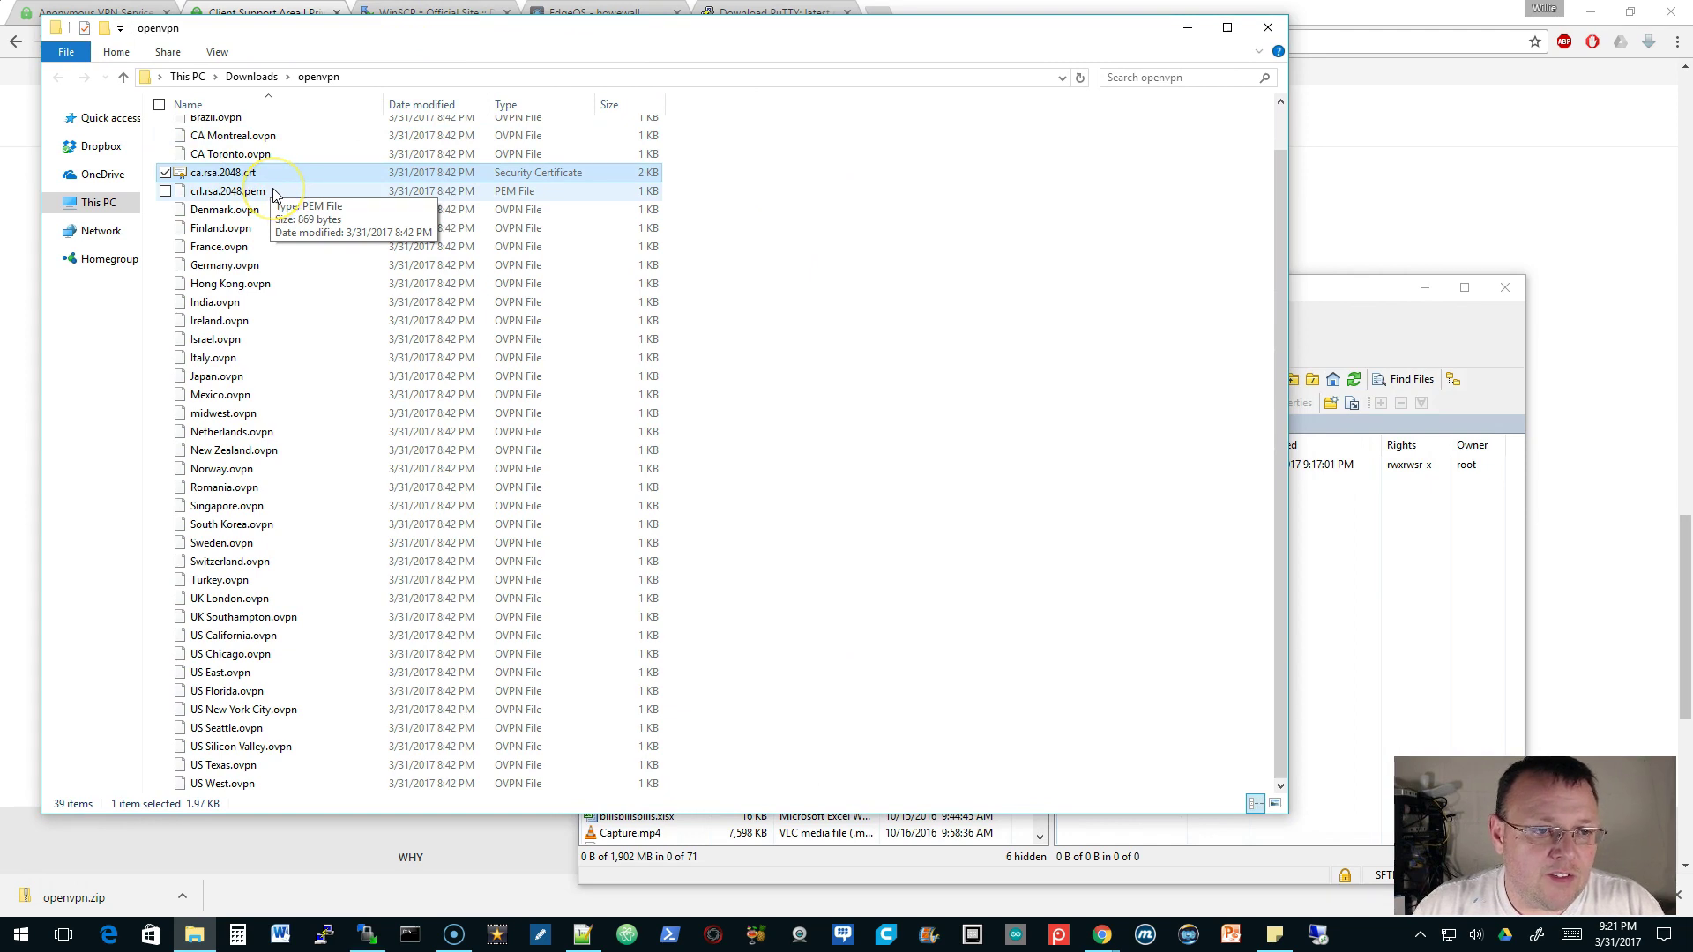
left_click(273, 193, "ctrl")
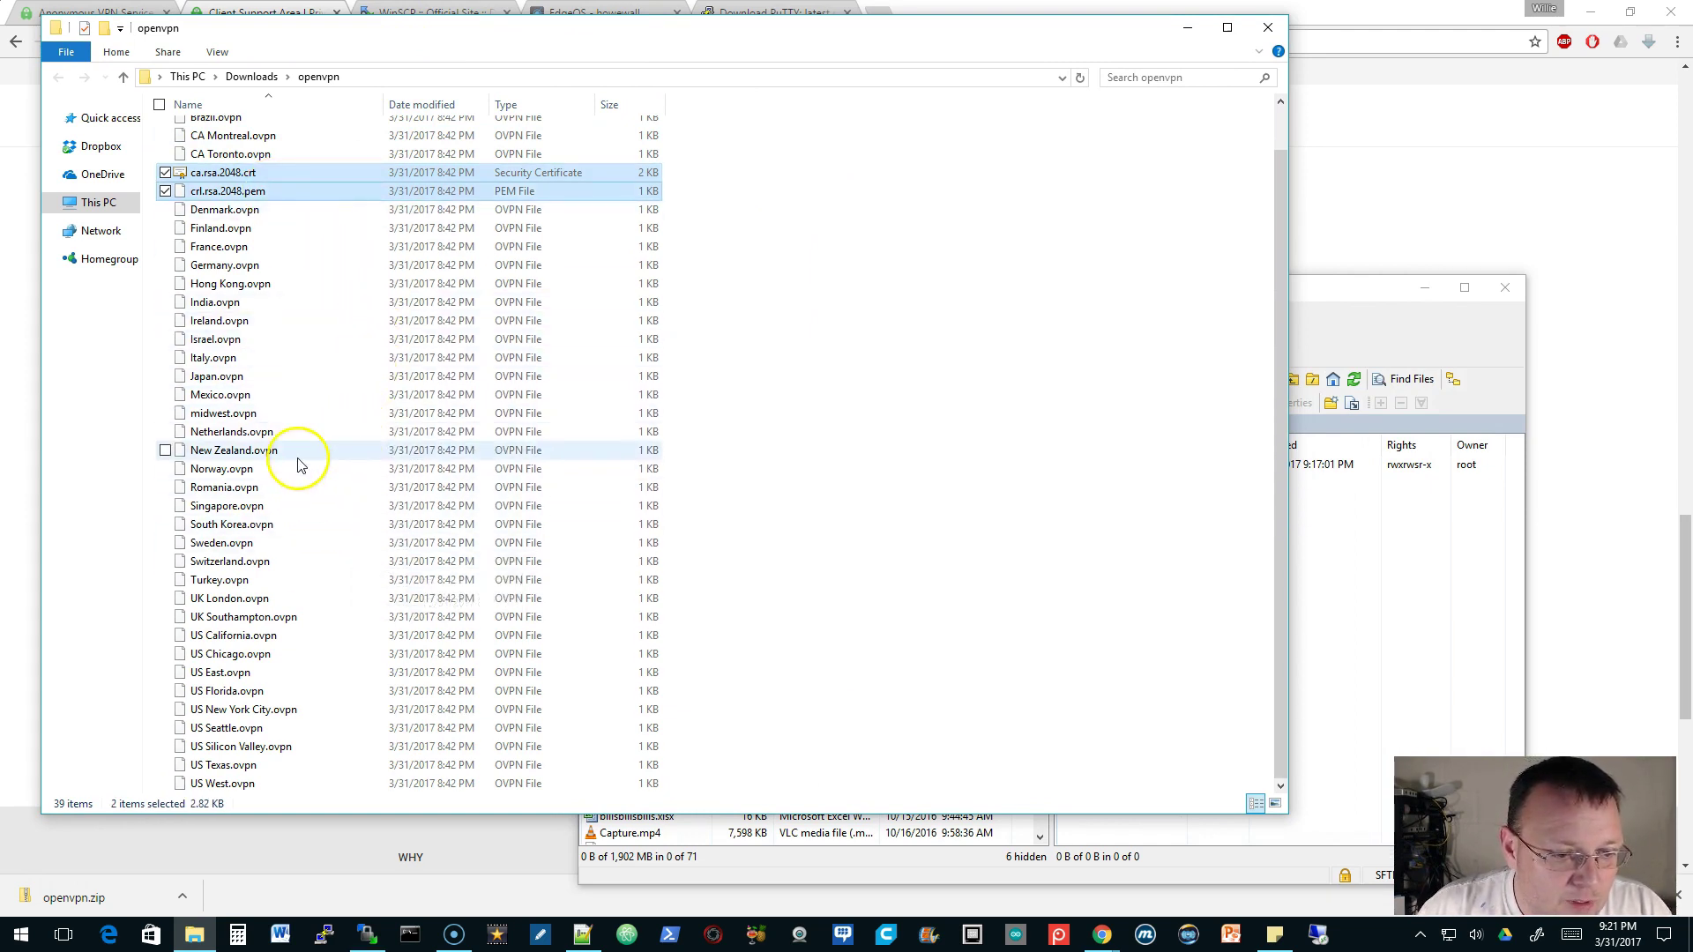
left_click(248, 416, "ctrl")
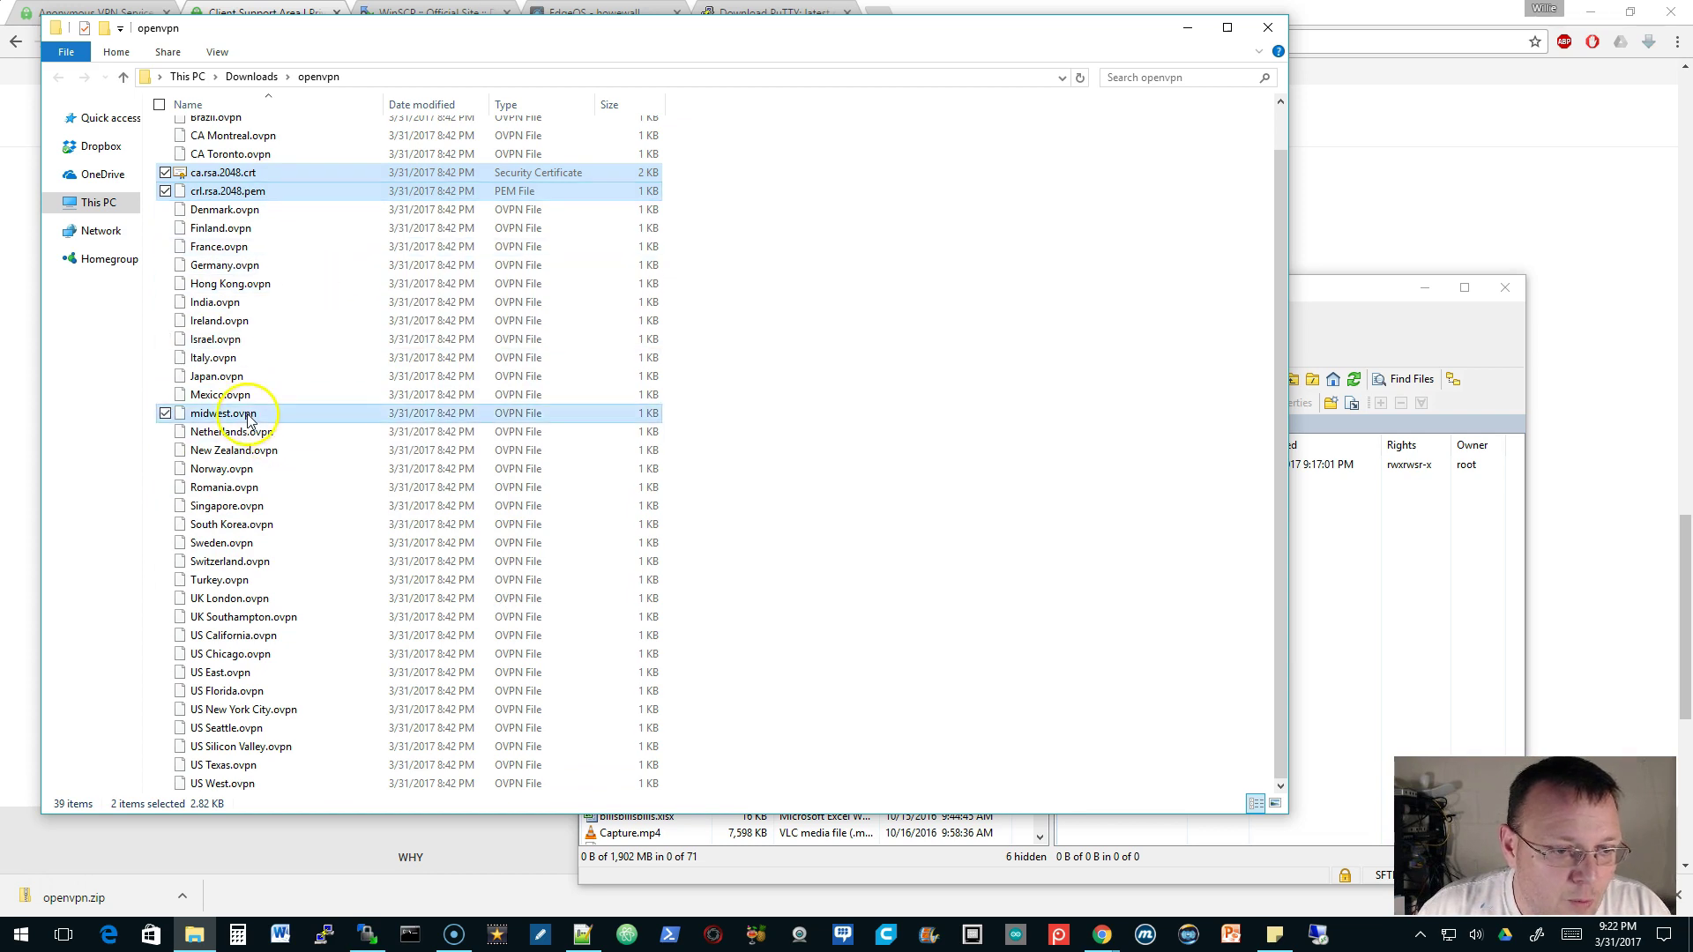
left_click_drag(288, 172, 1365, 596)
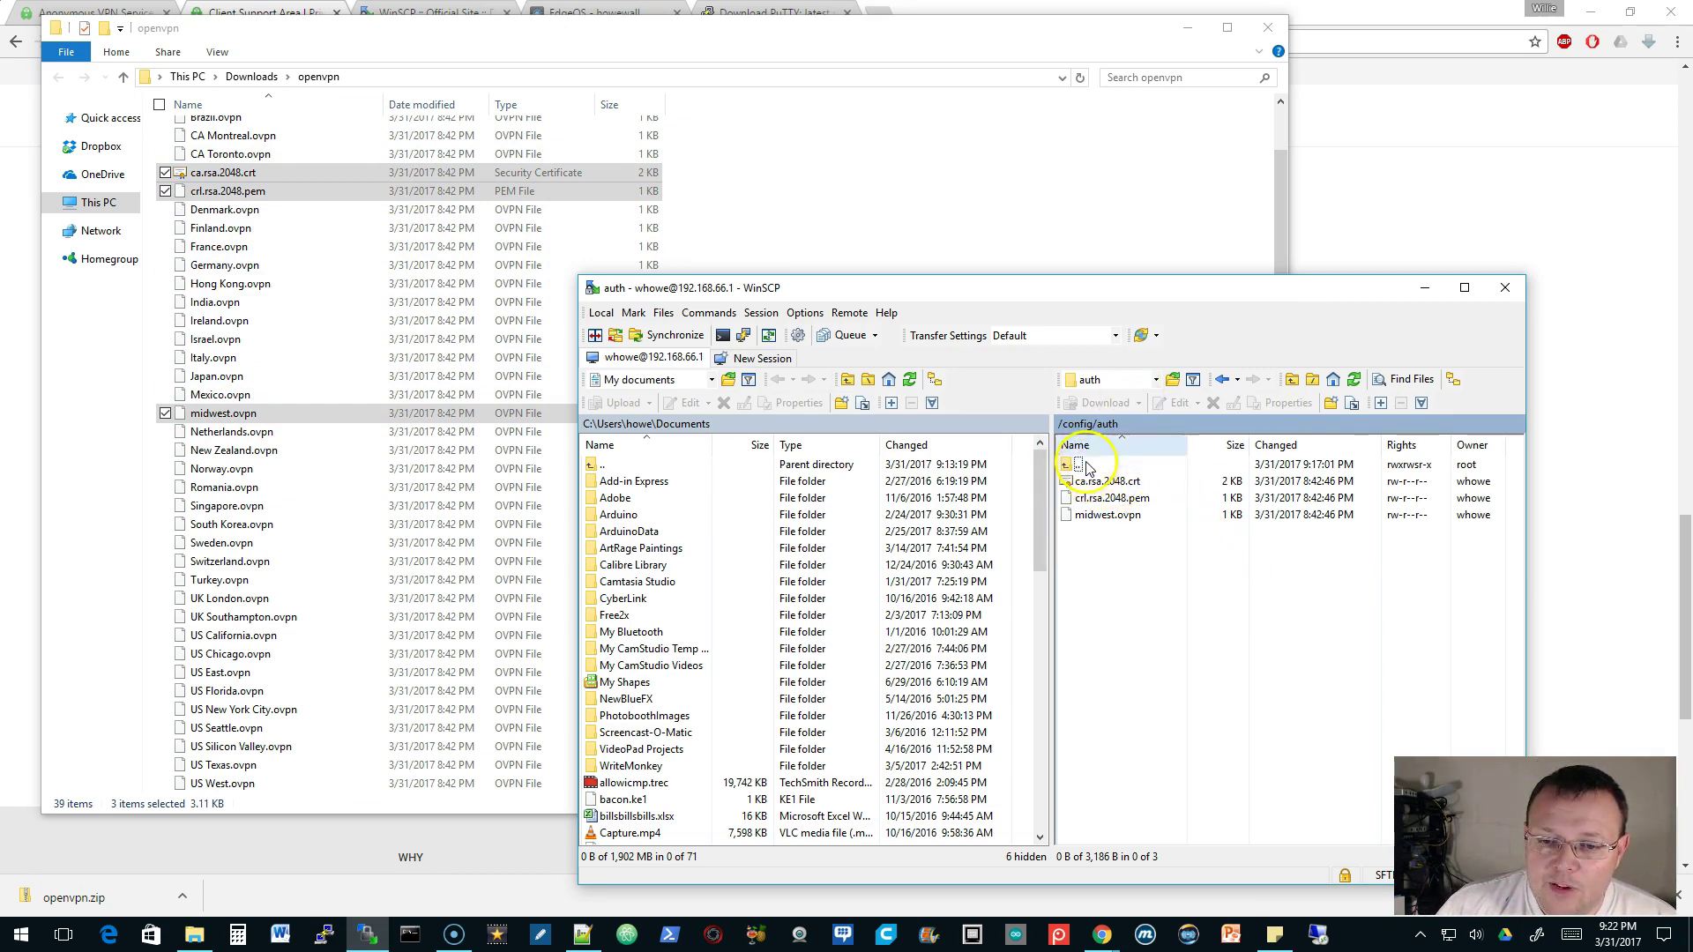
left_click_drag(1042, 295, 941, 238)
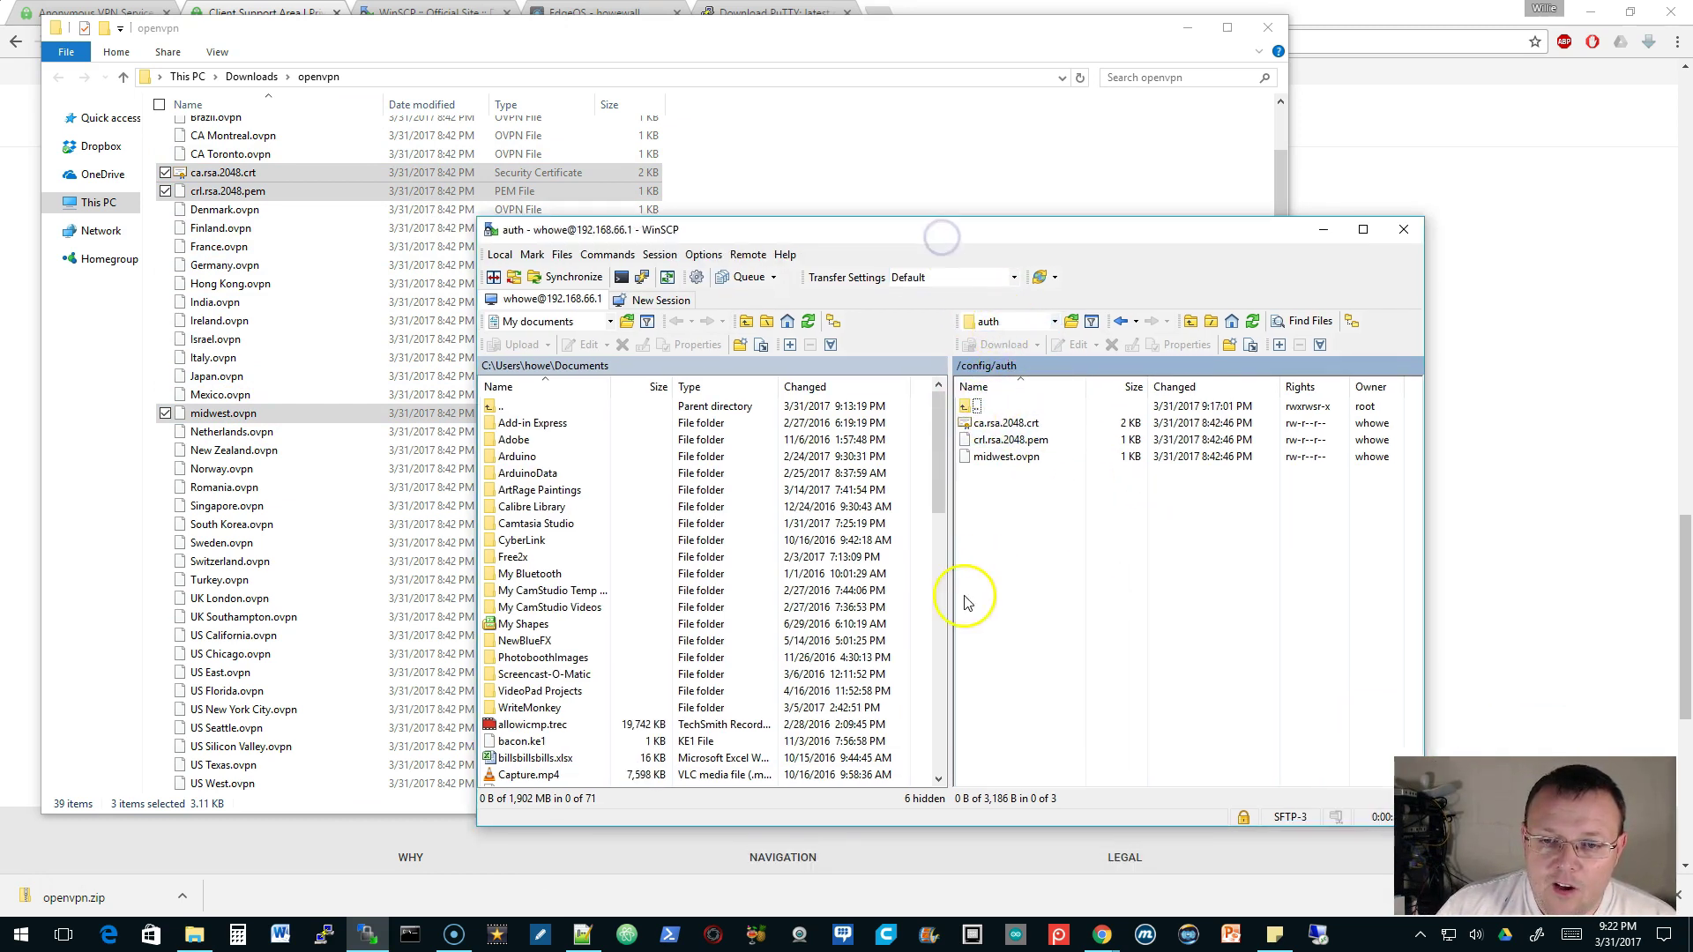
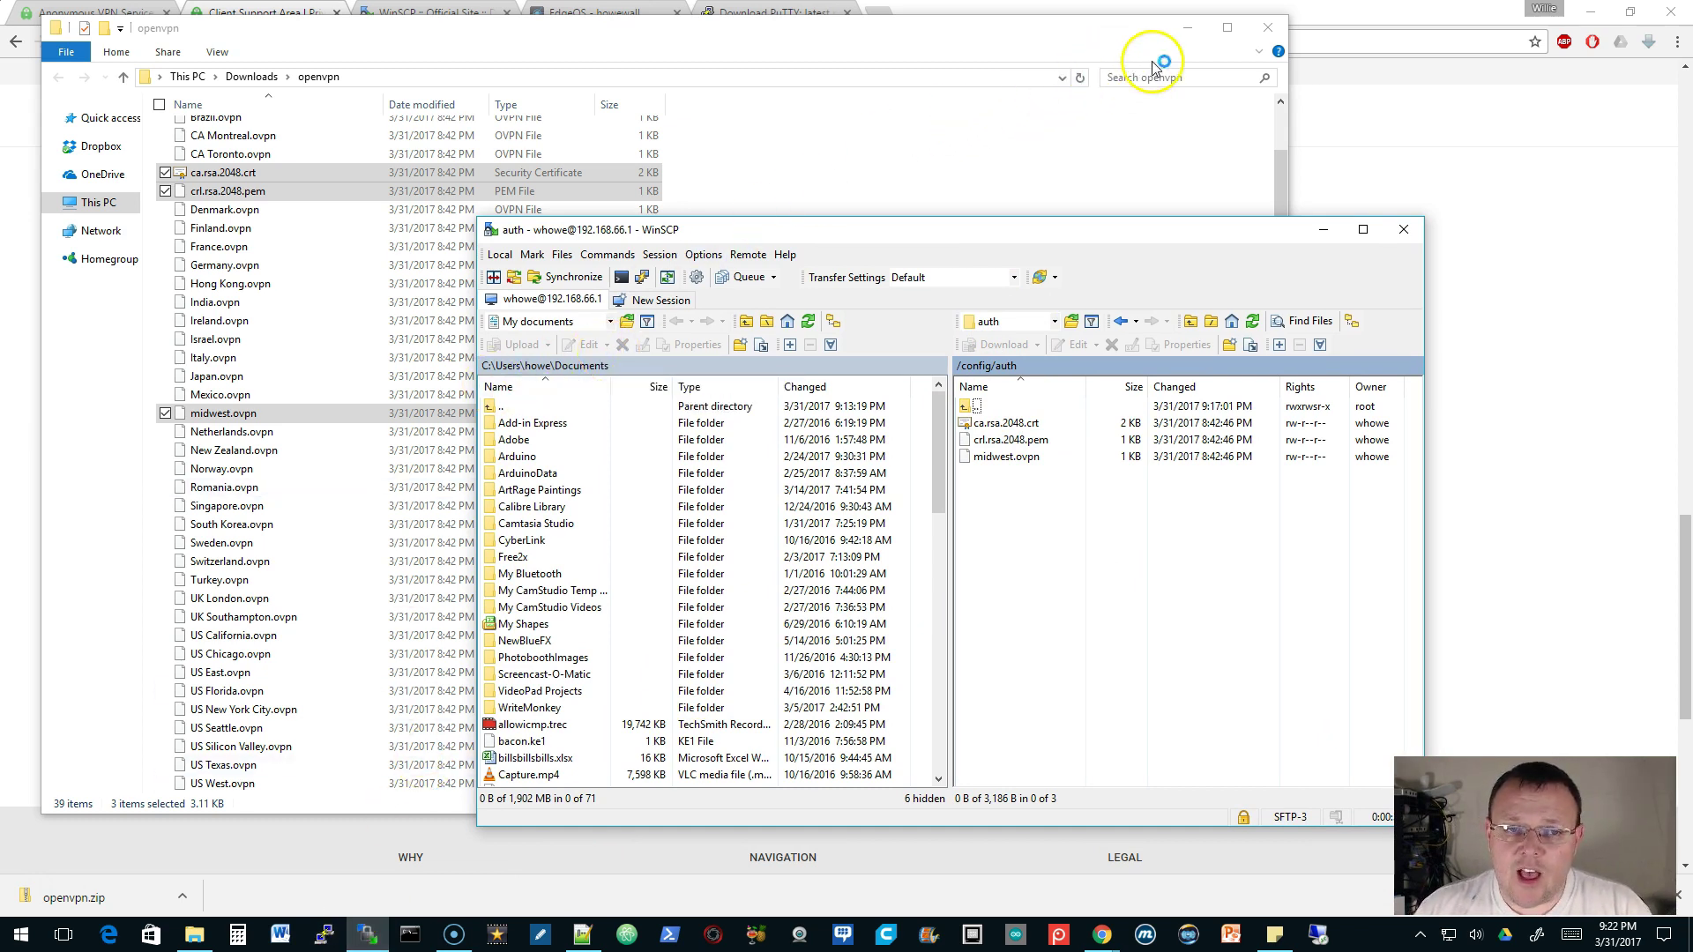
Step: Open a PuTTY SSH connection to the router at 192.168.66.1
left_click(324, 934)
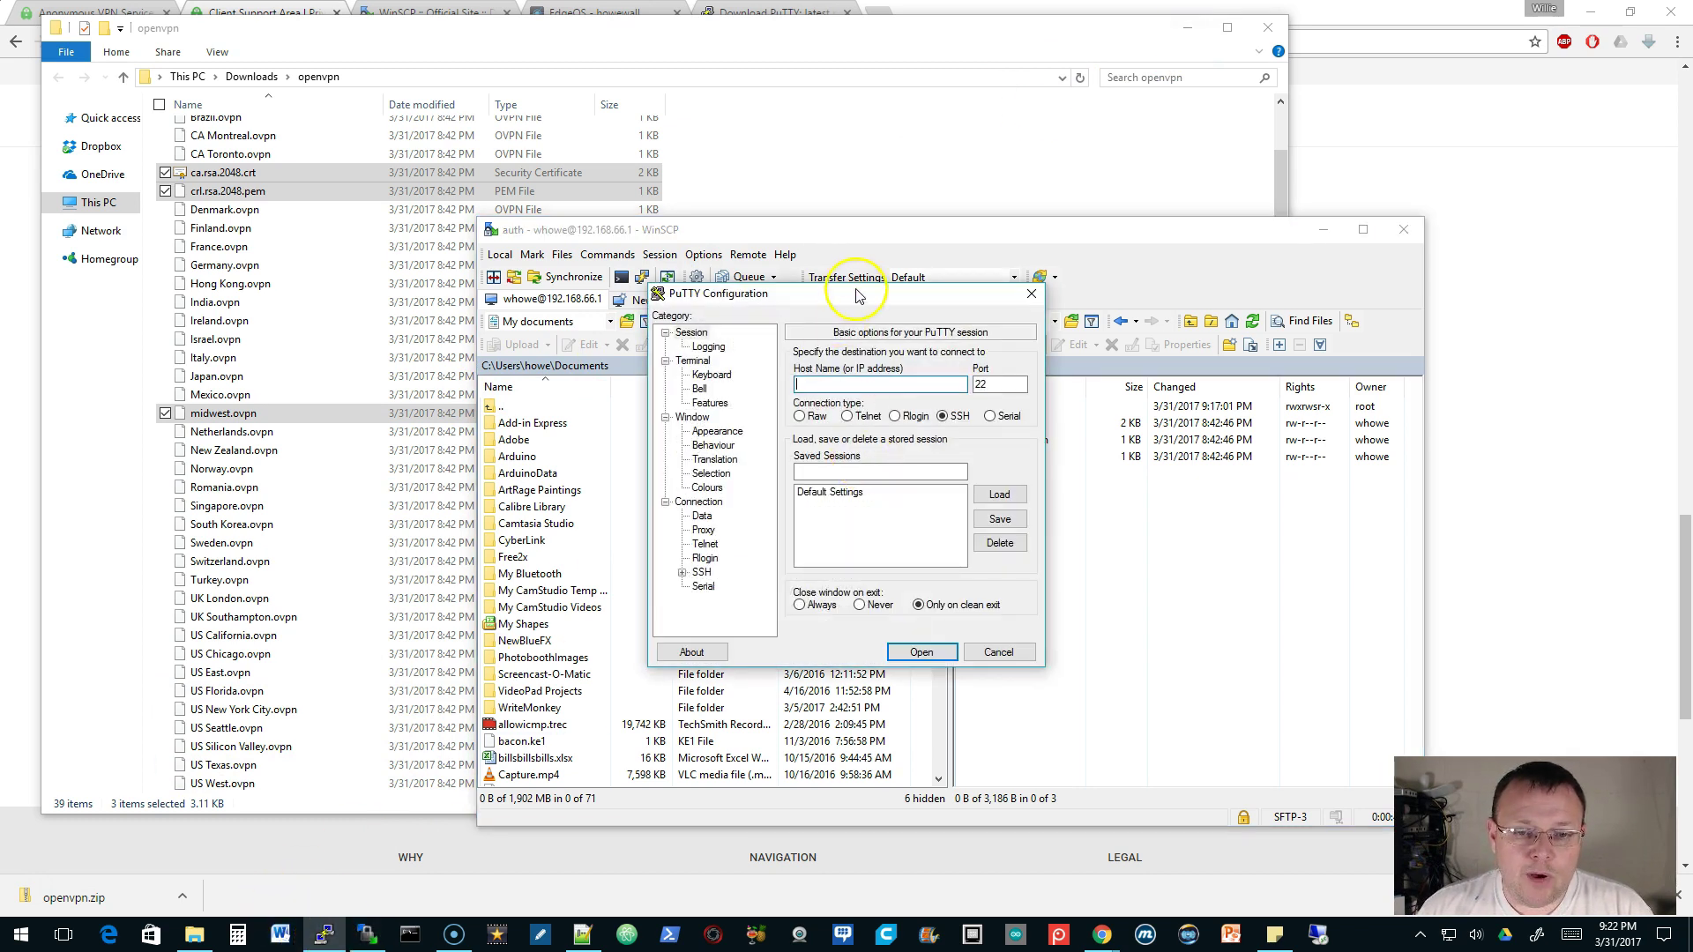
type("19")
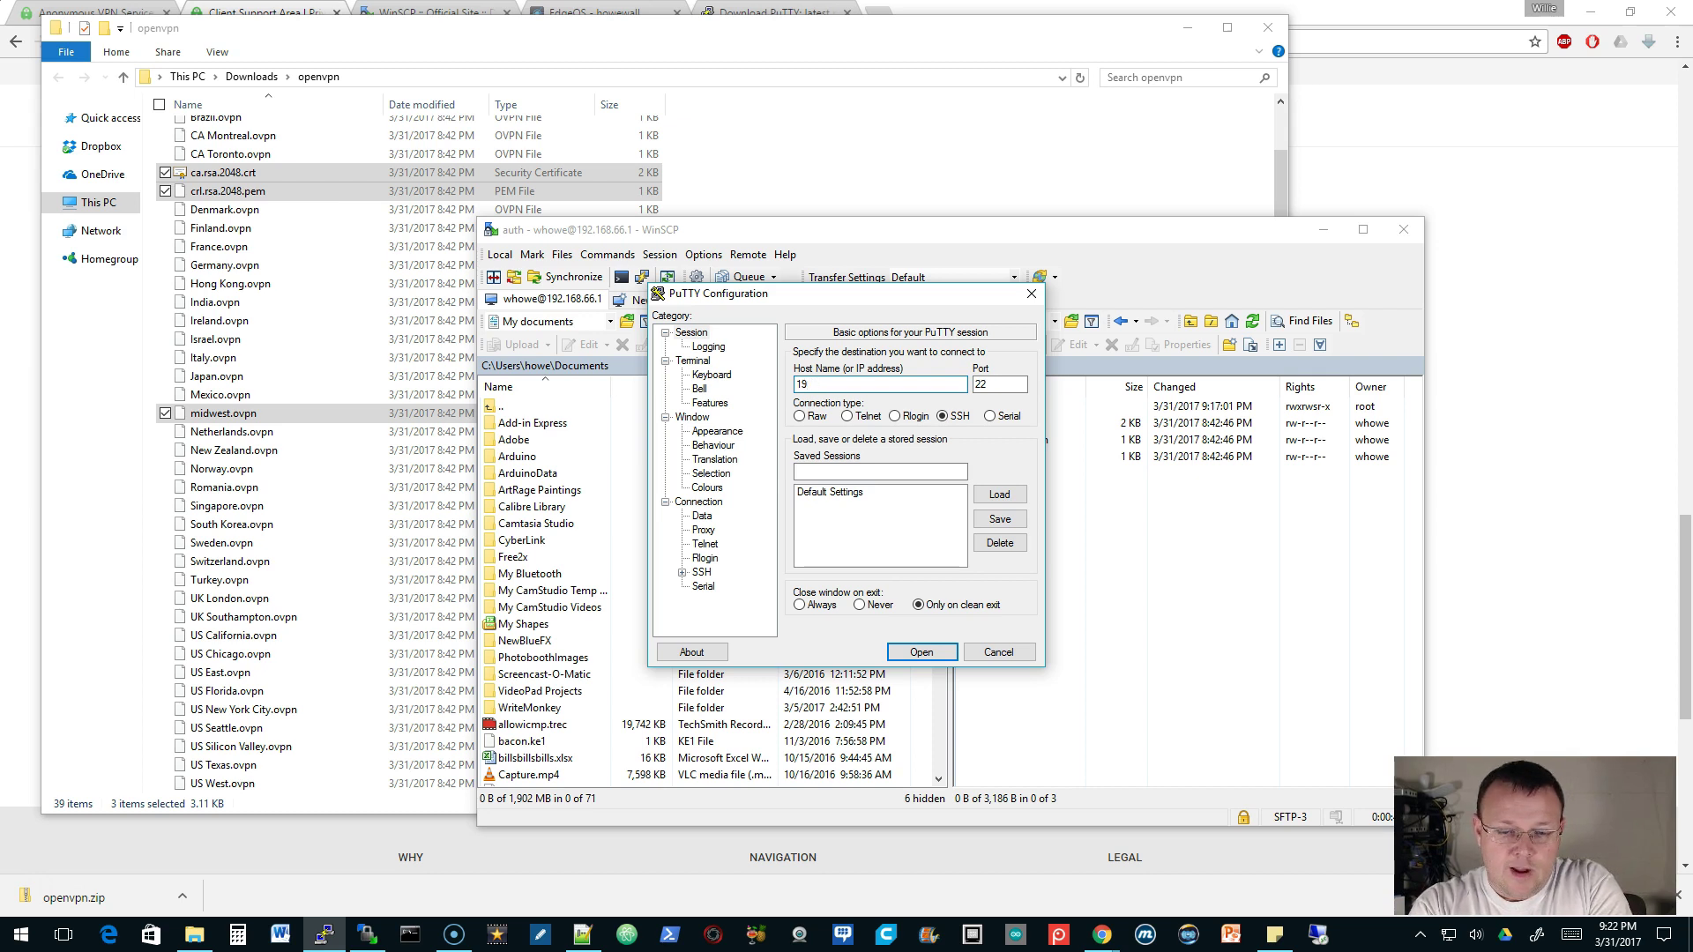
type("2.168.")
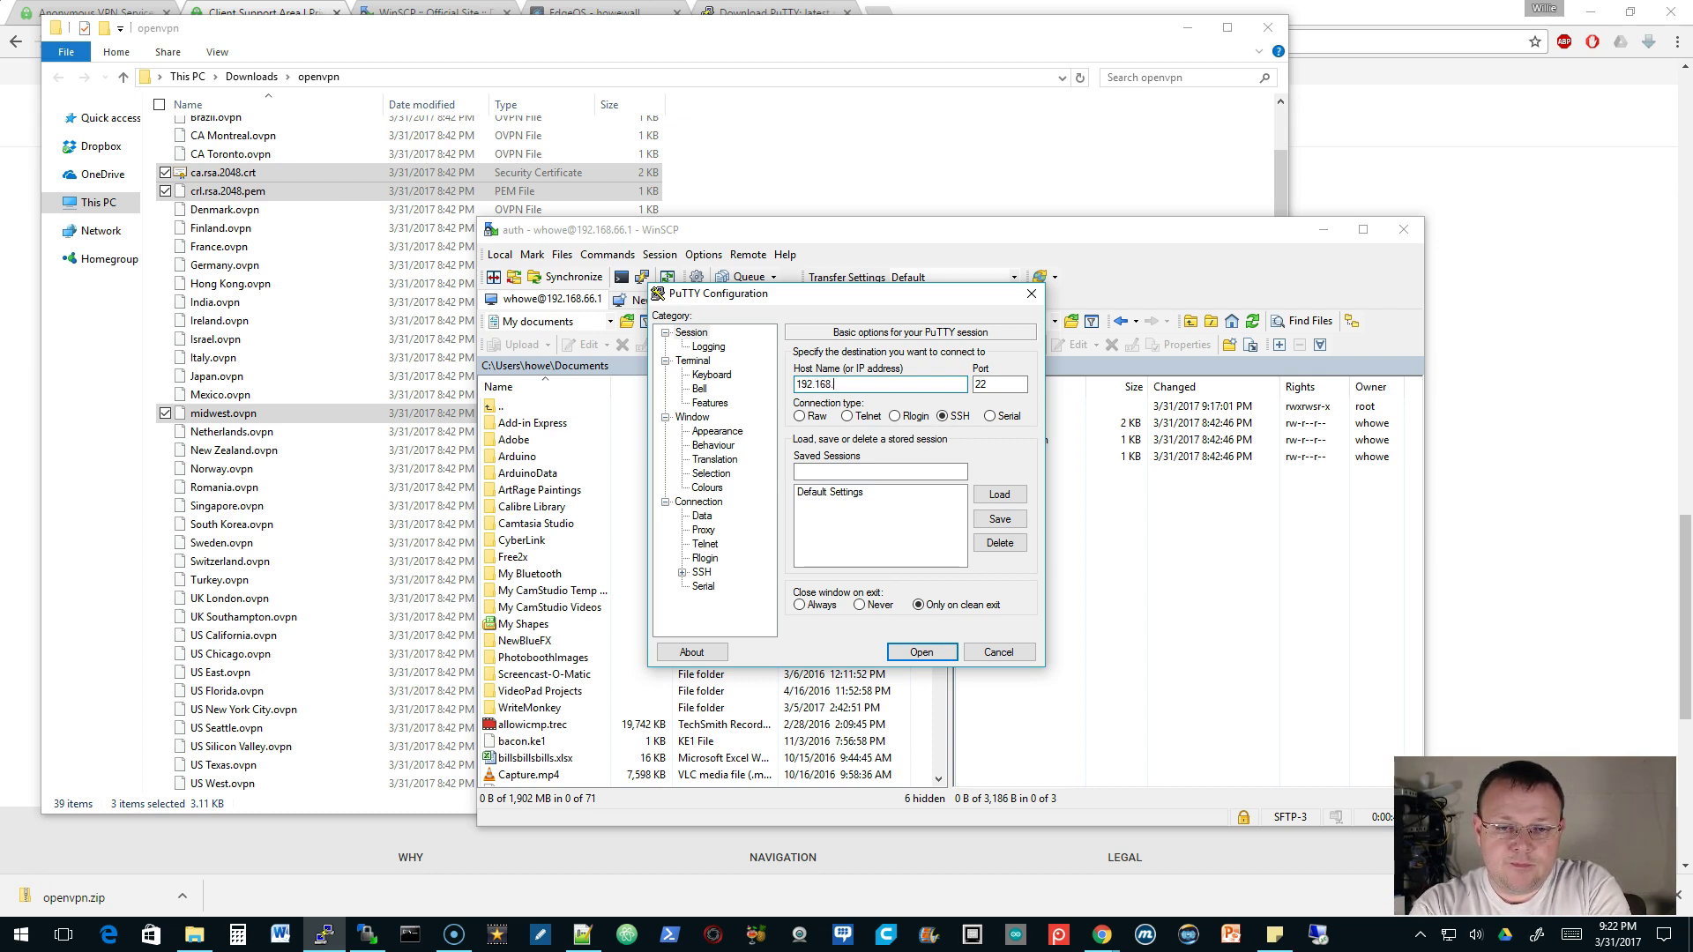
type("66.1")
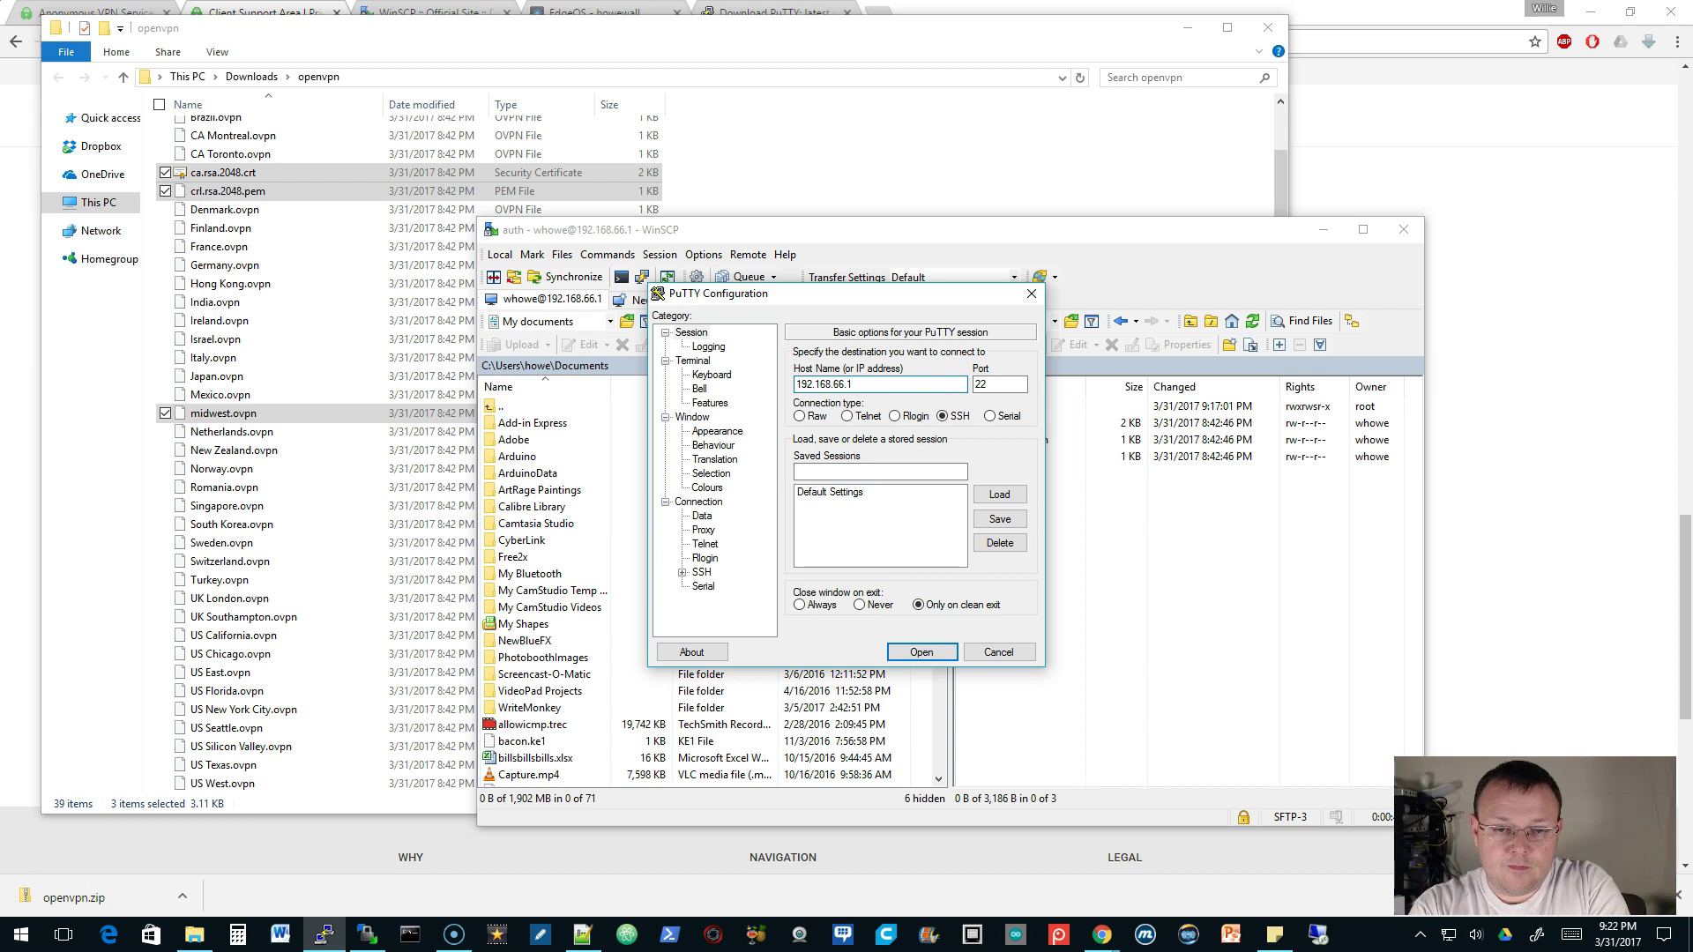
key("Return")
Step: Log in with the router's login name and password, then close the openvpn folder window
type("whowe")
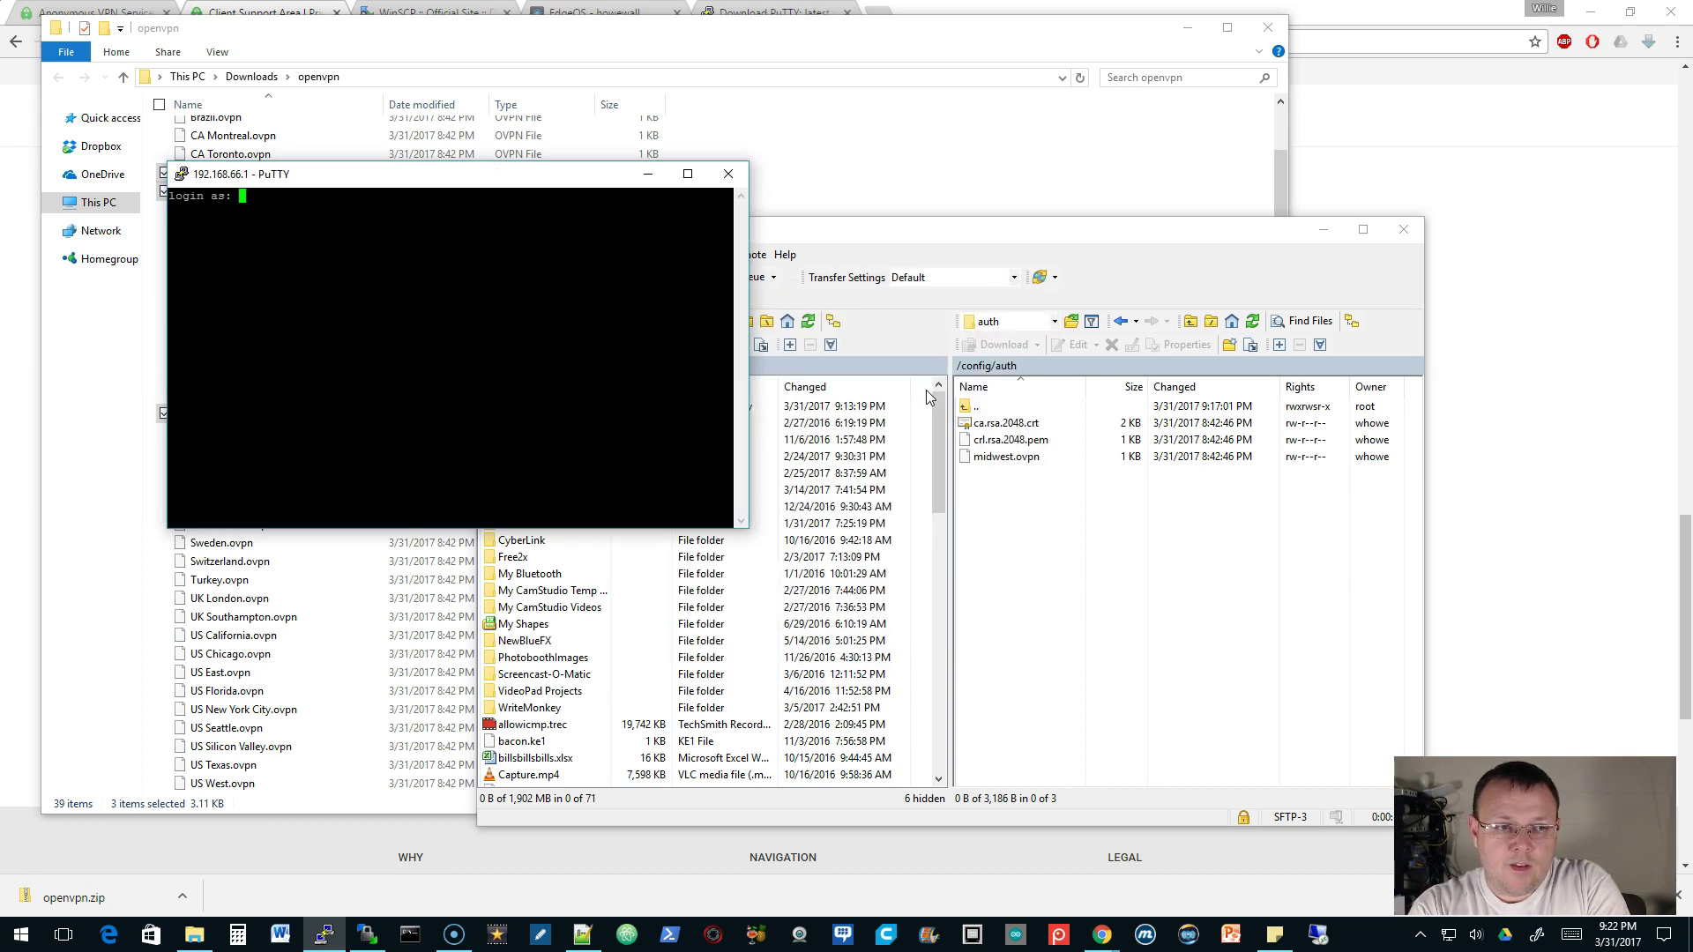
key("Return")
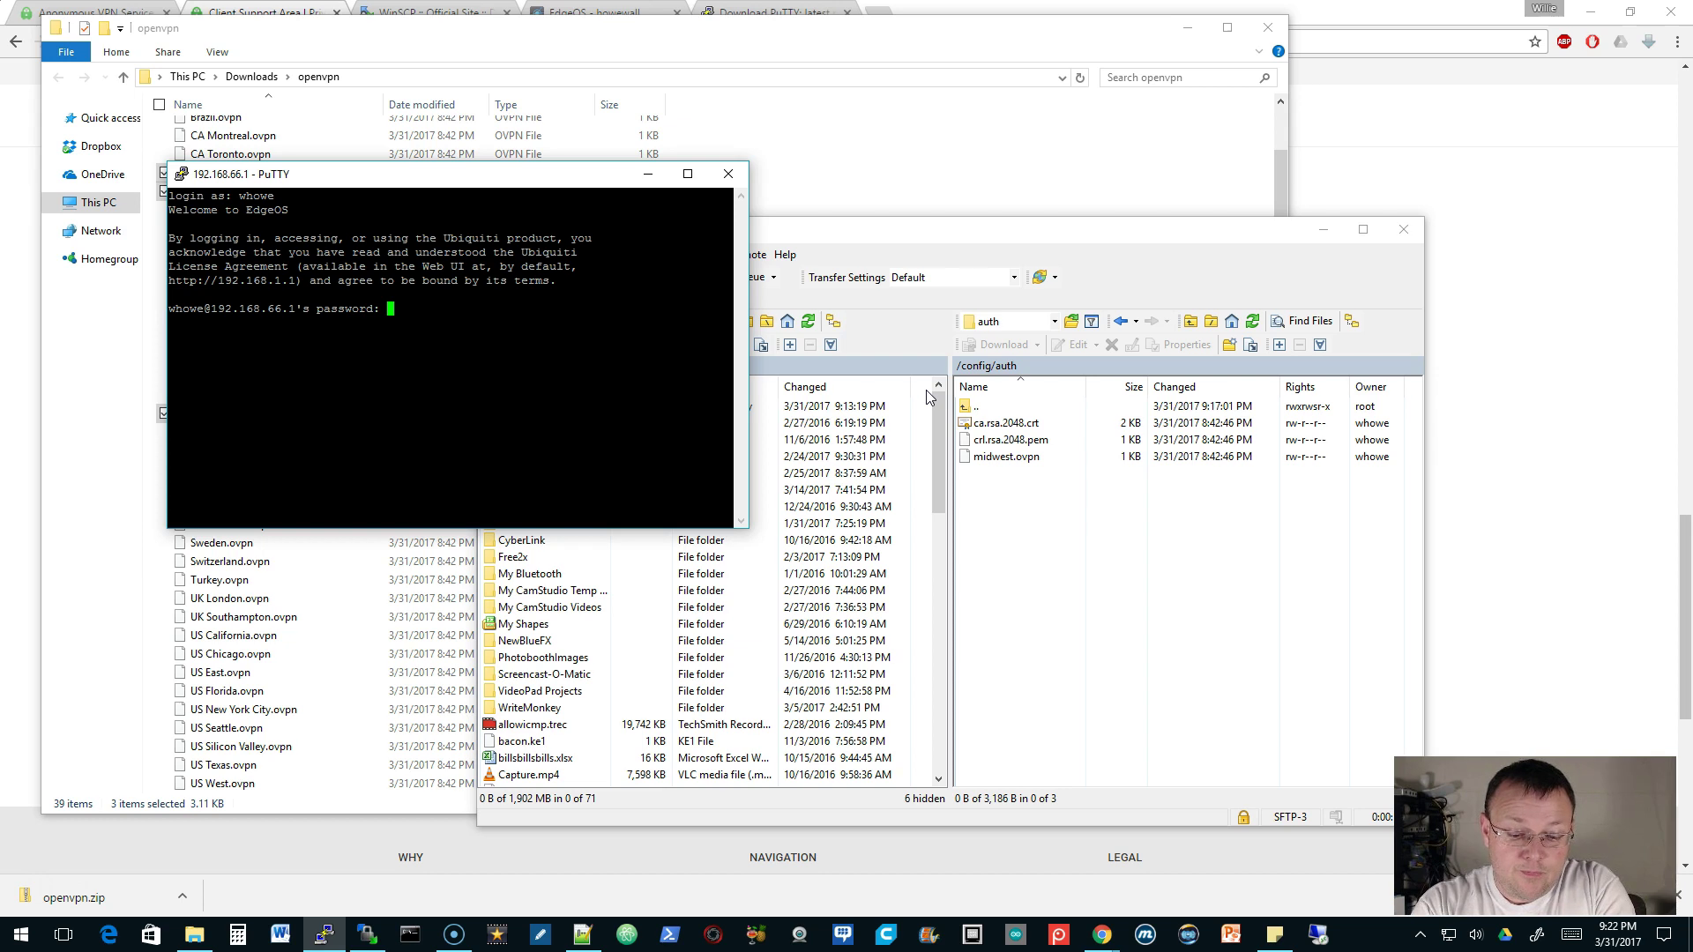
key("Return")
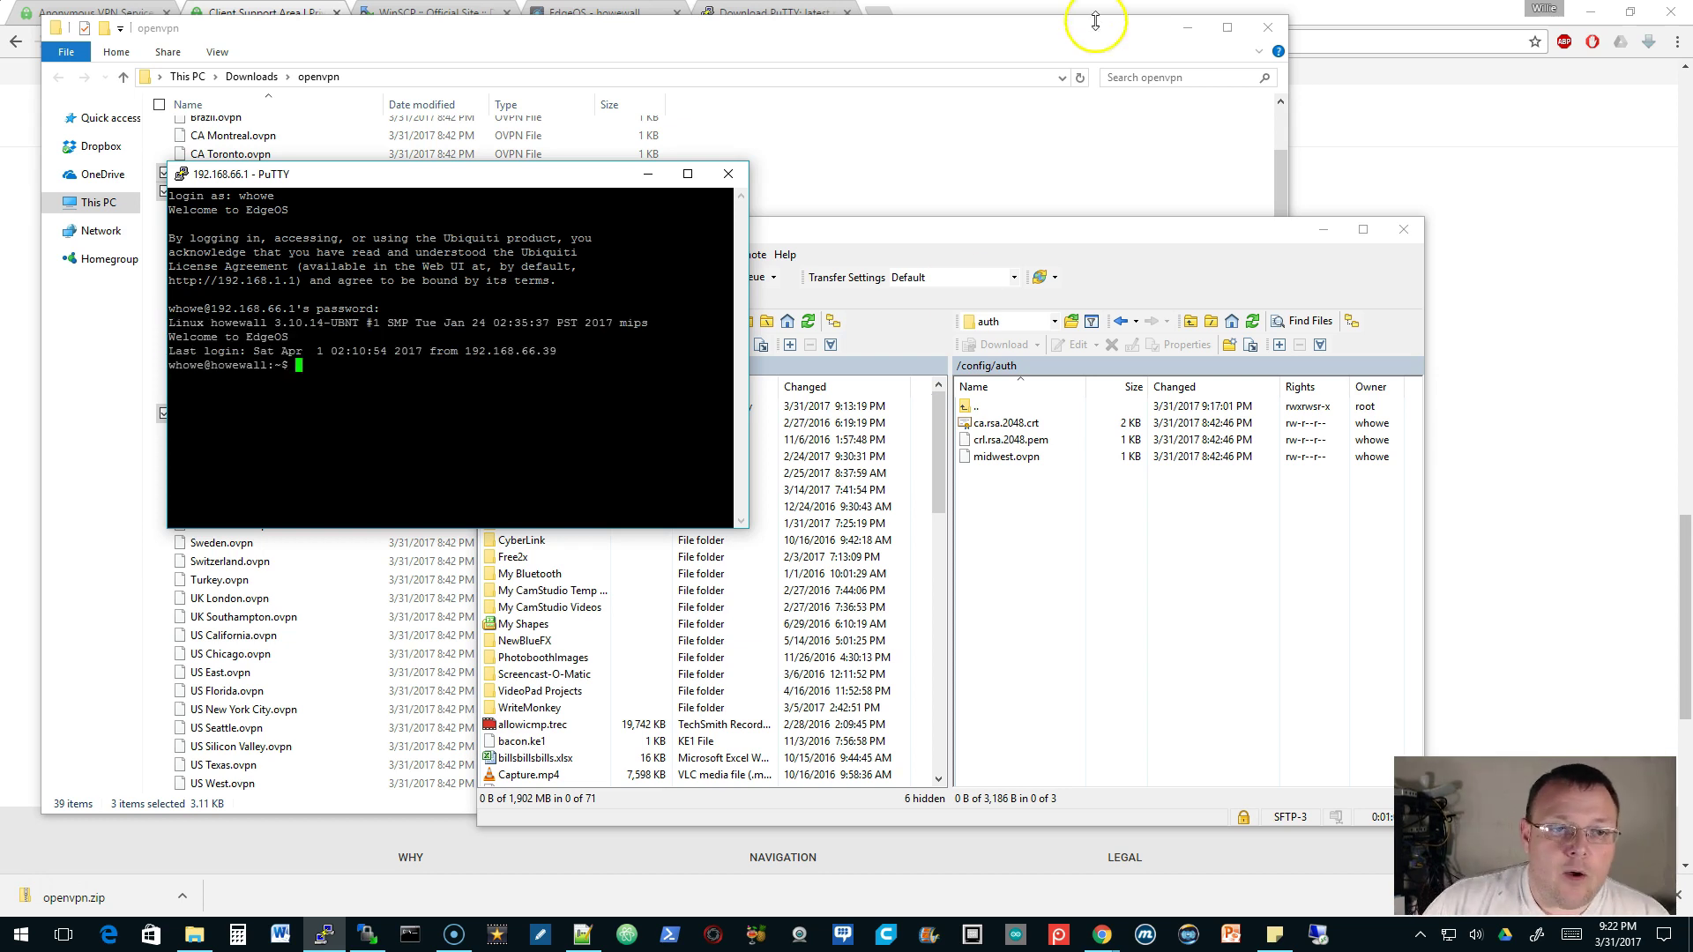
left_click(1263, 28)
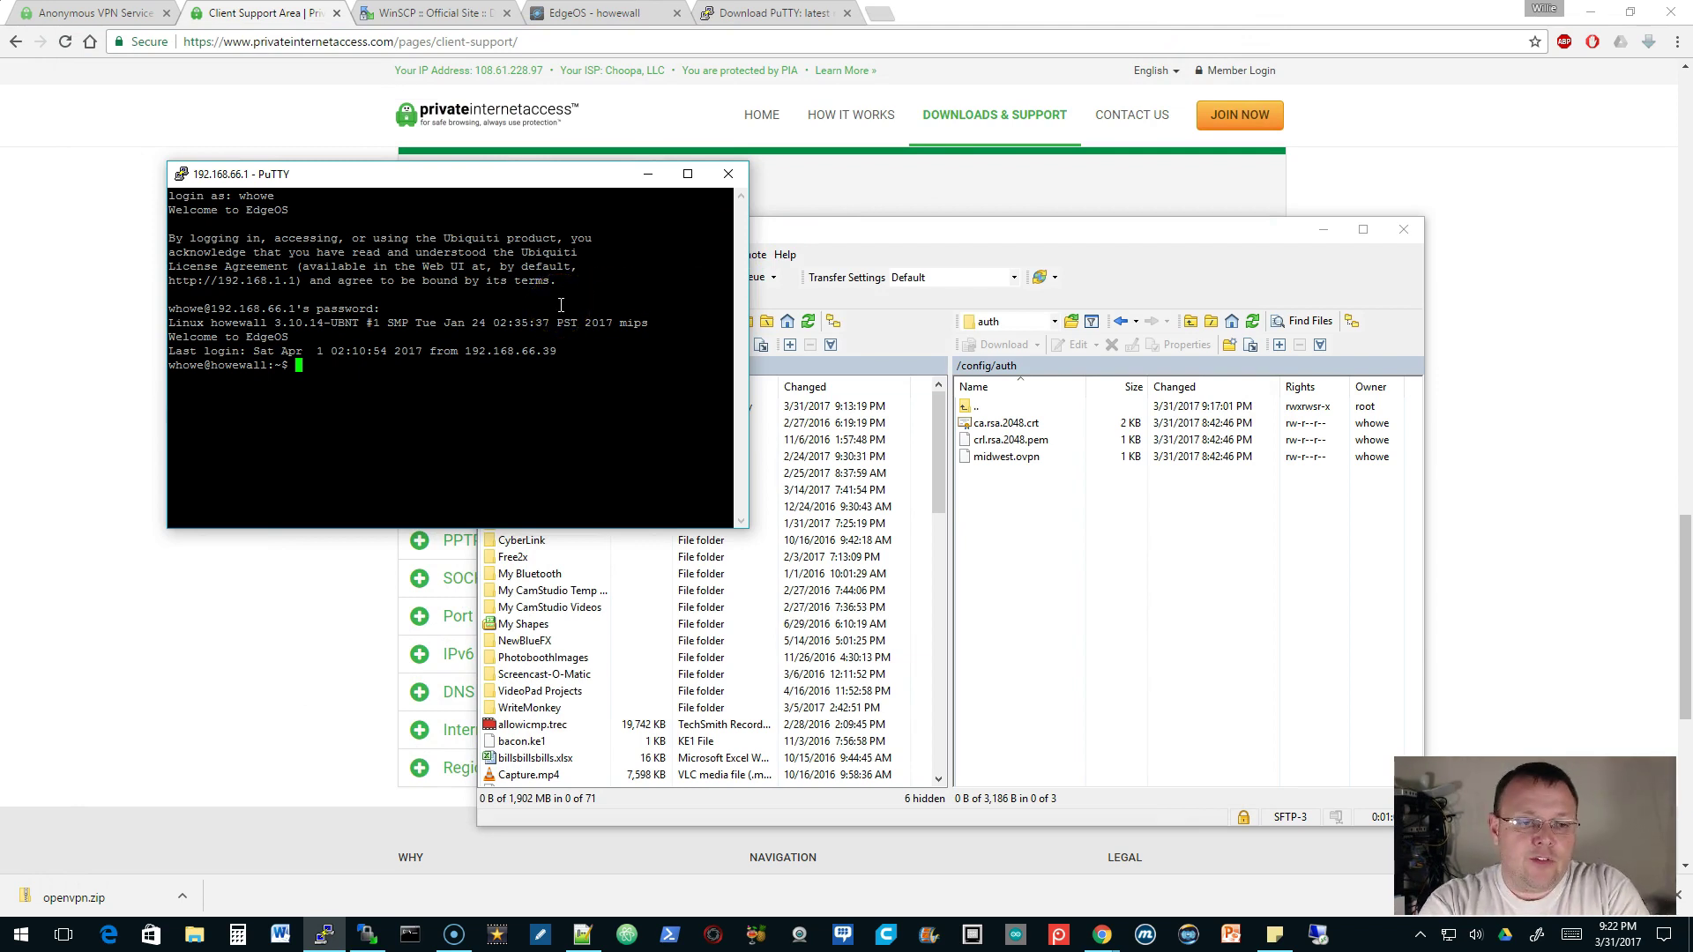
Step: Become root on the router with sudo su
type("sudo su")
key("Return")
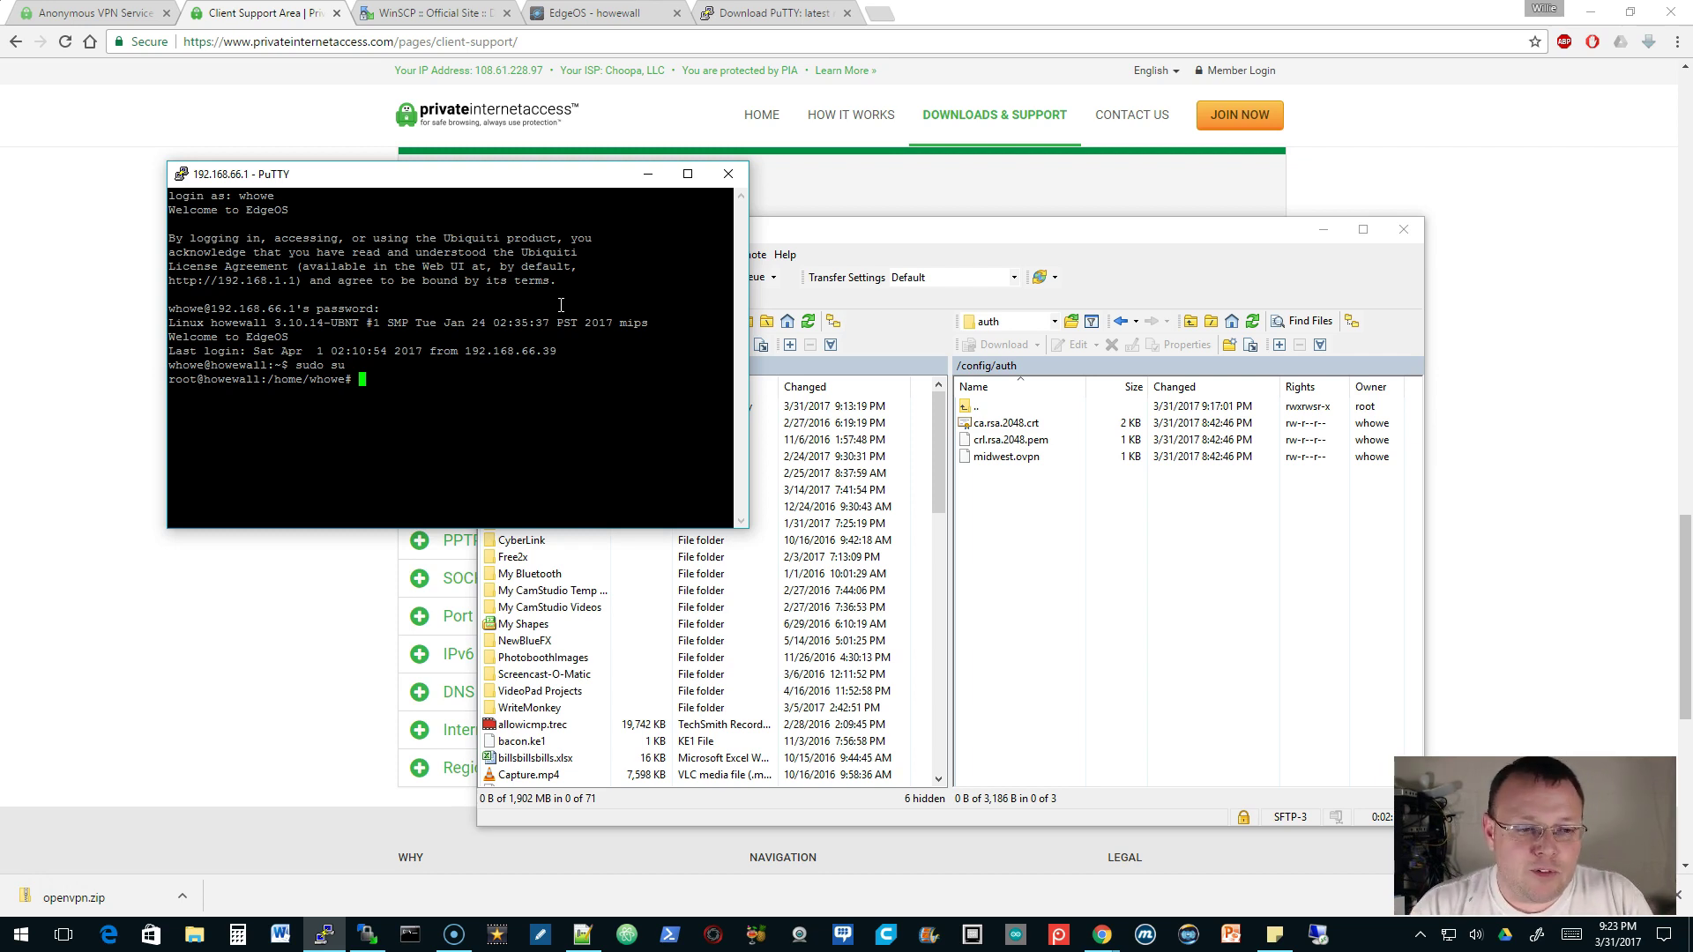
Step: Change into /config/auth and list its files
type("cd")
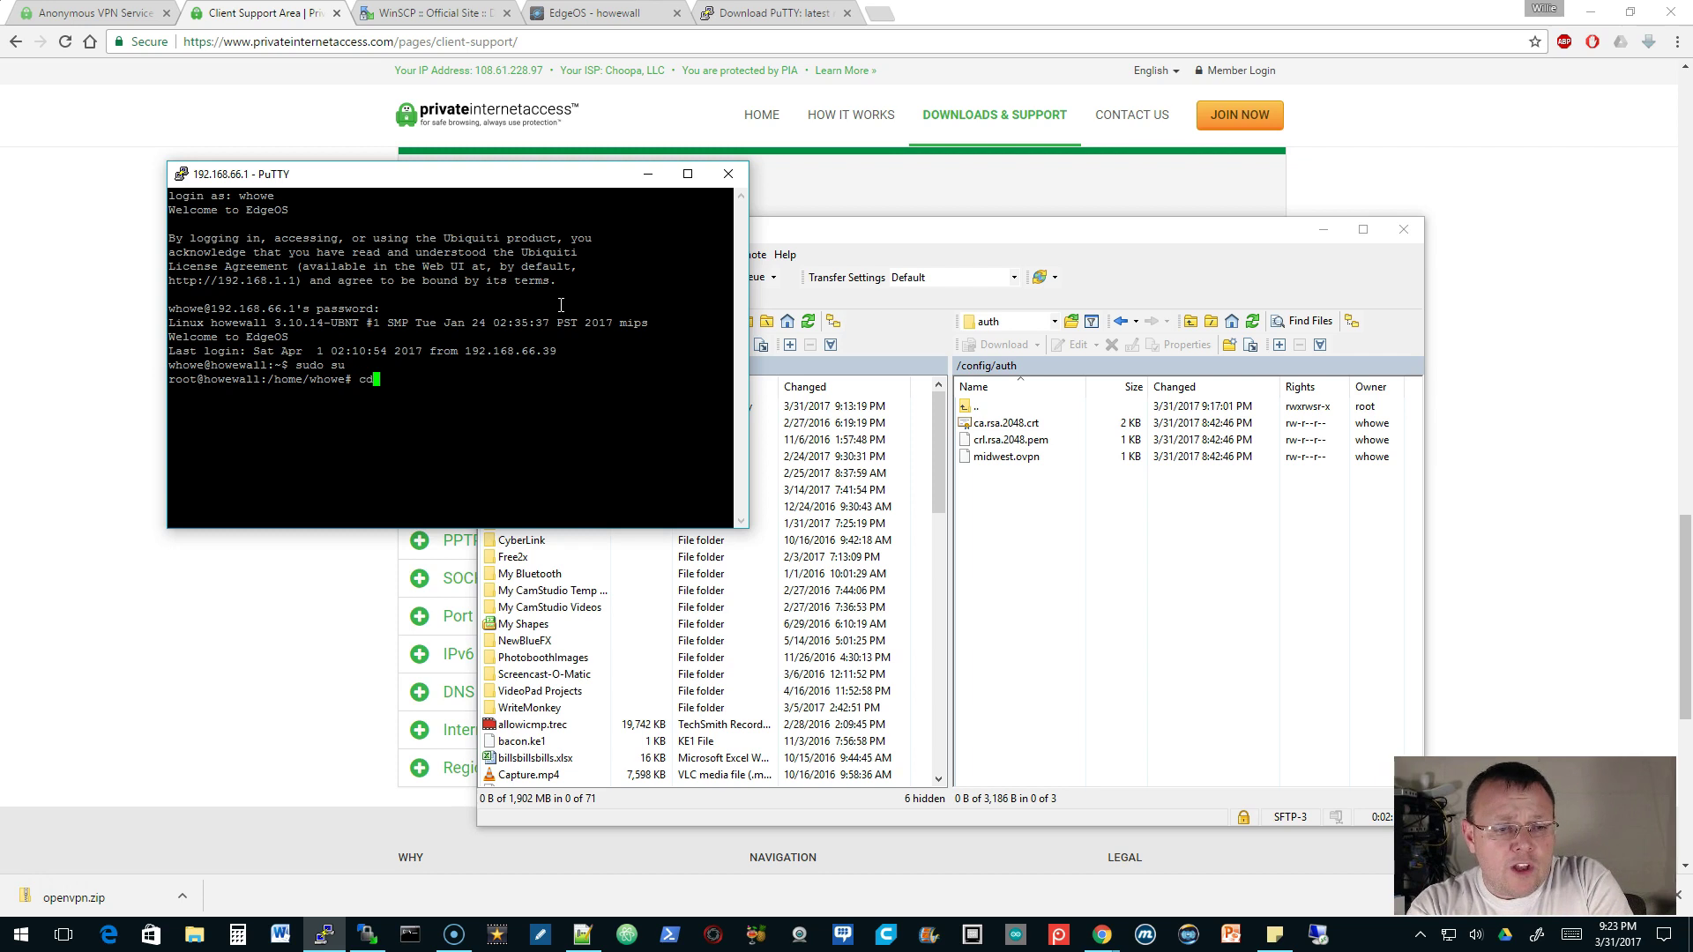
type(" /config/auth")
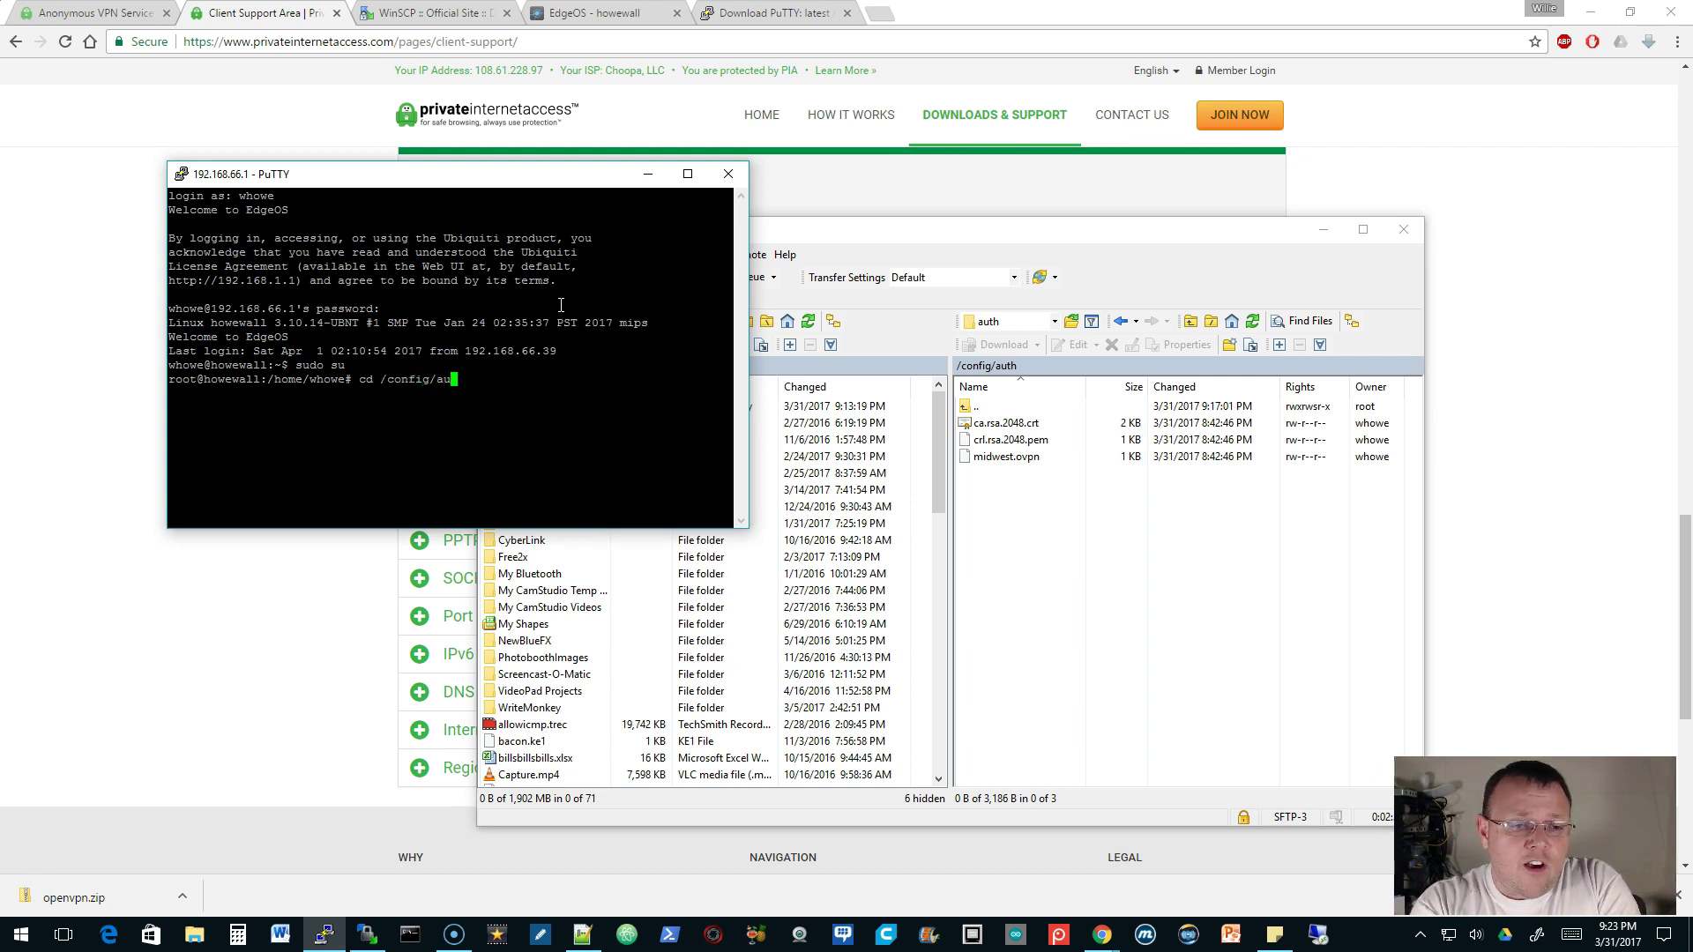
key("Return")
type("ls")
key("Return")
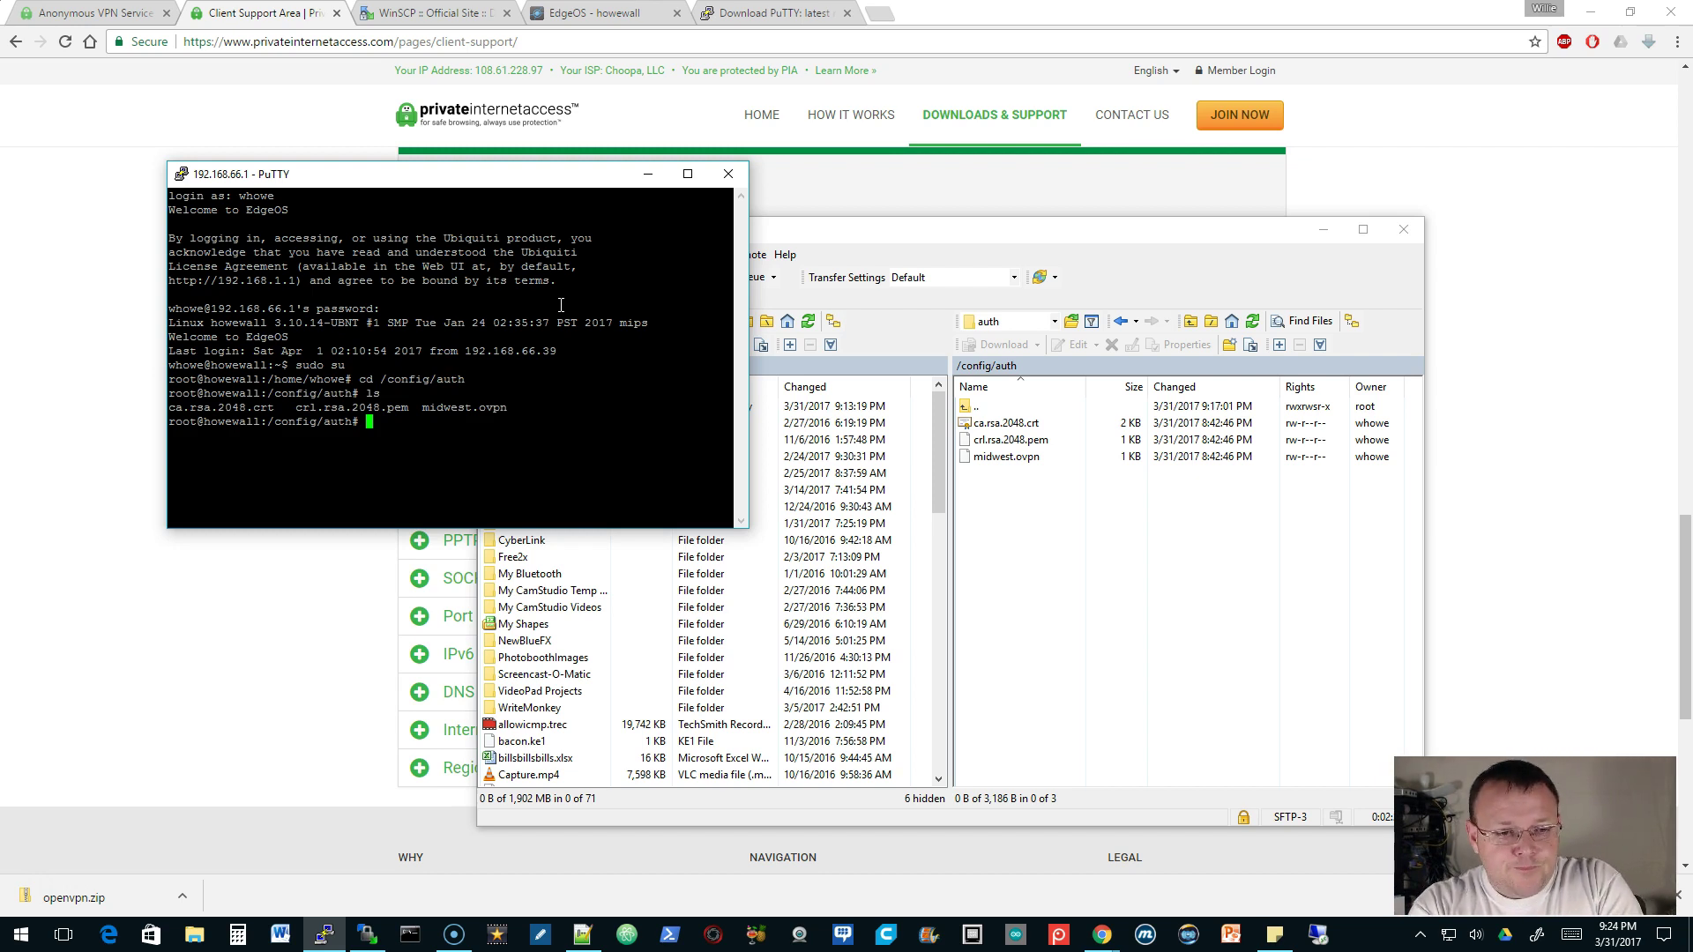
Step: Display midwest.ovpn with more, then list the folder's three files again
type("more wi")
key("BackSpace")
key("BackSpace")
type("mi")
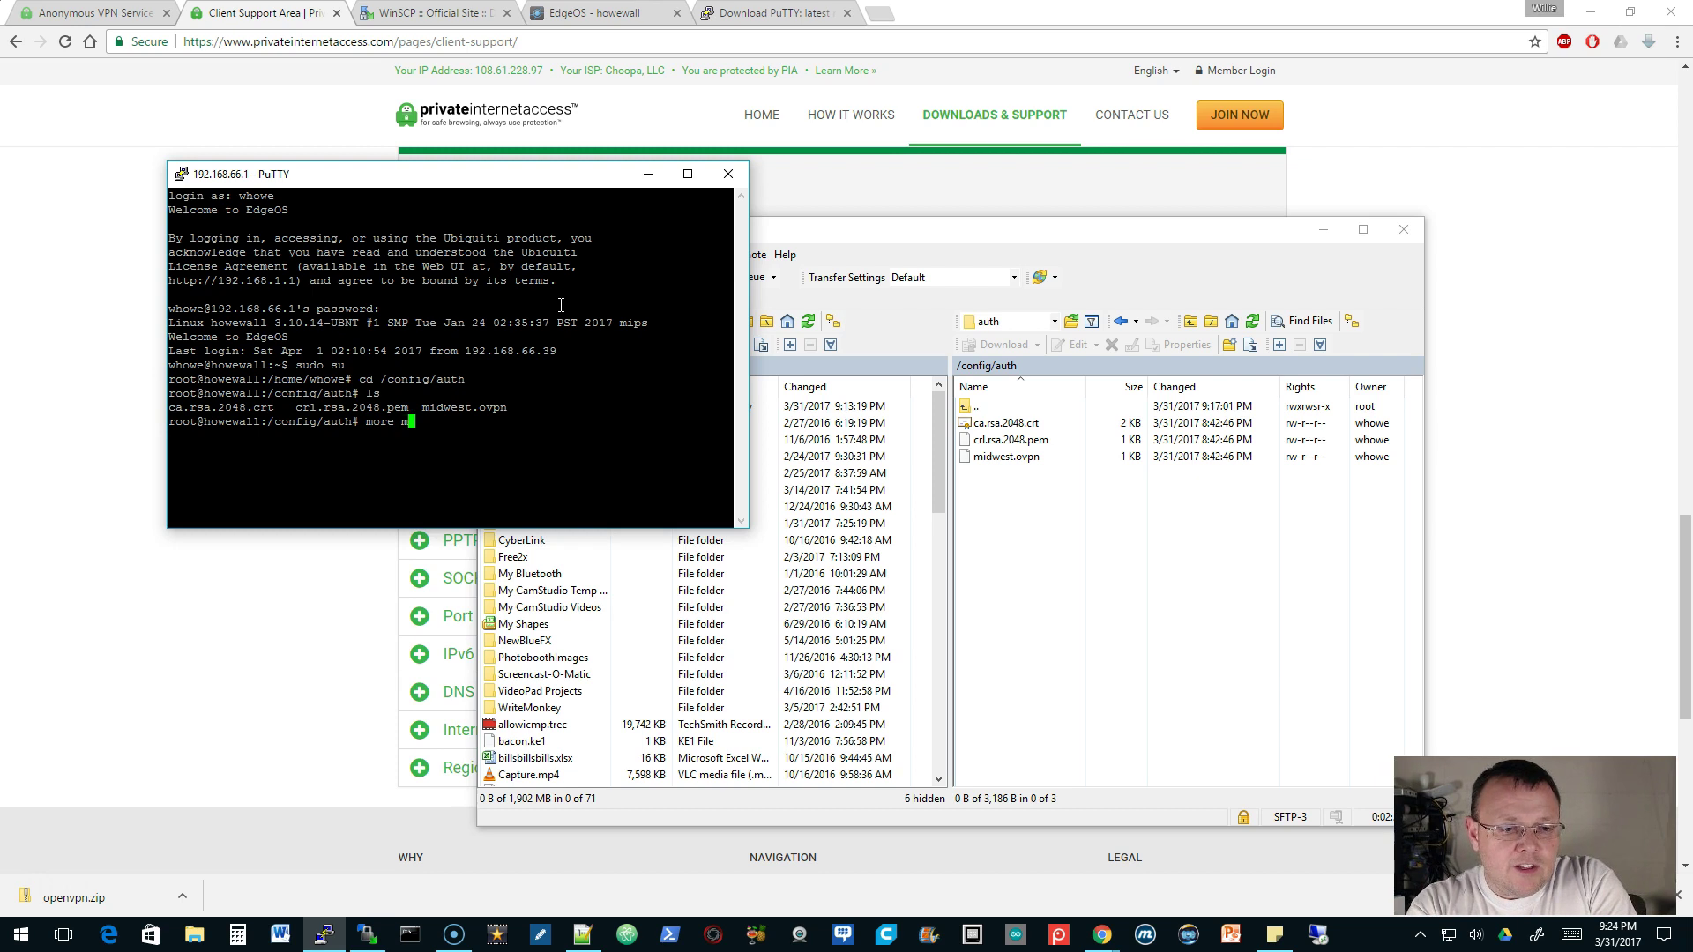
key("Tab")
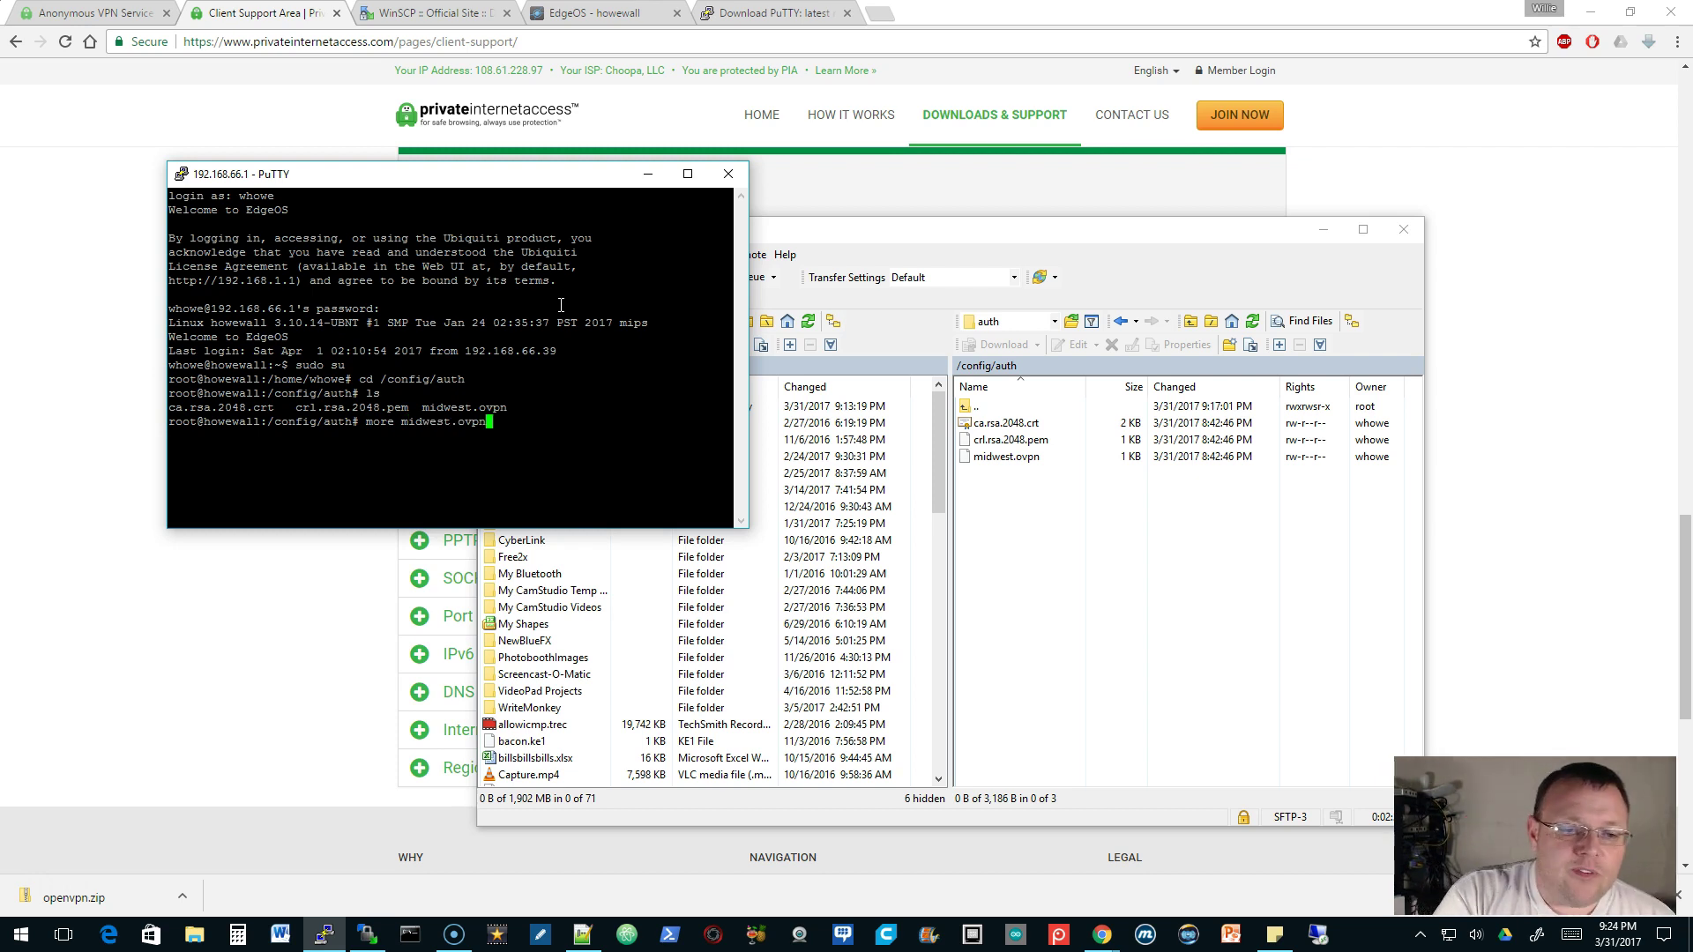
key("Return")
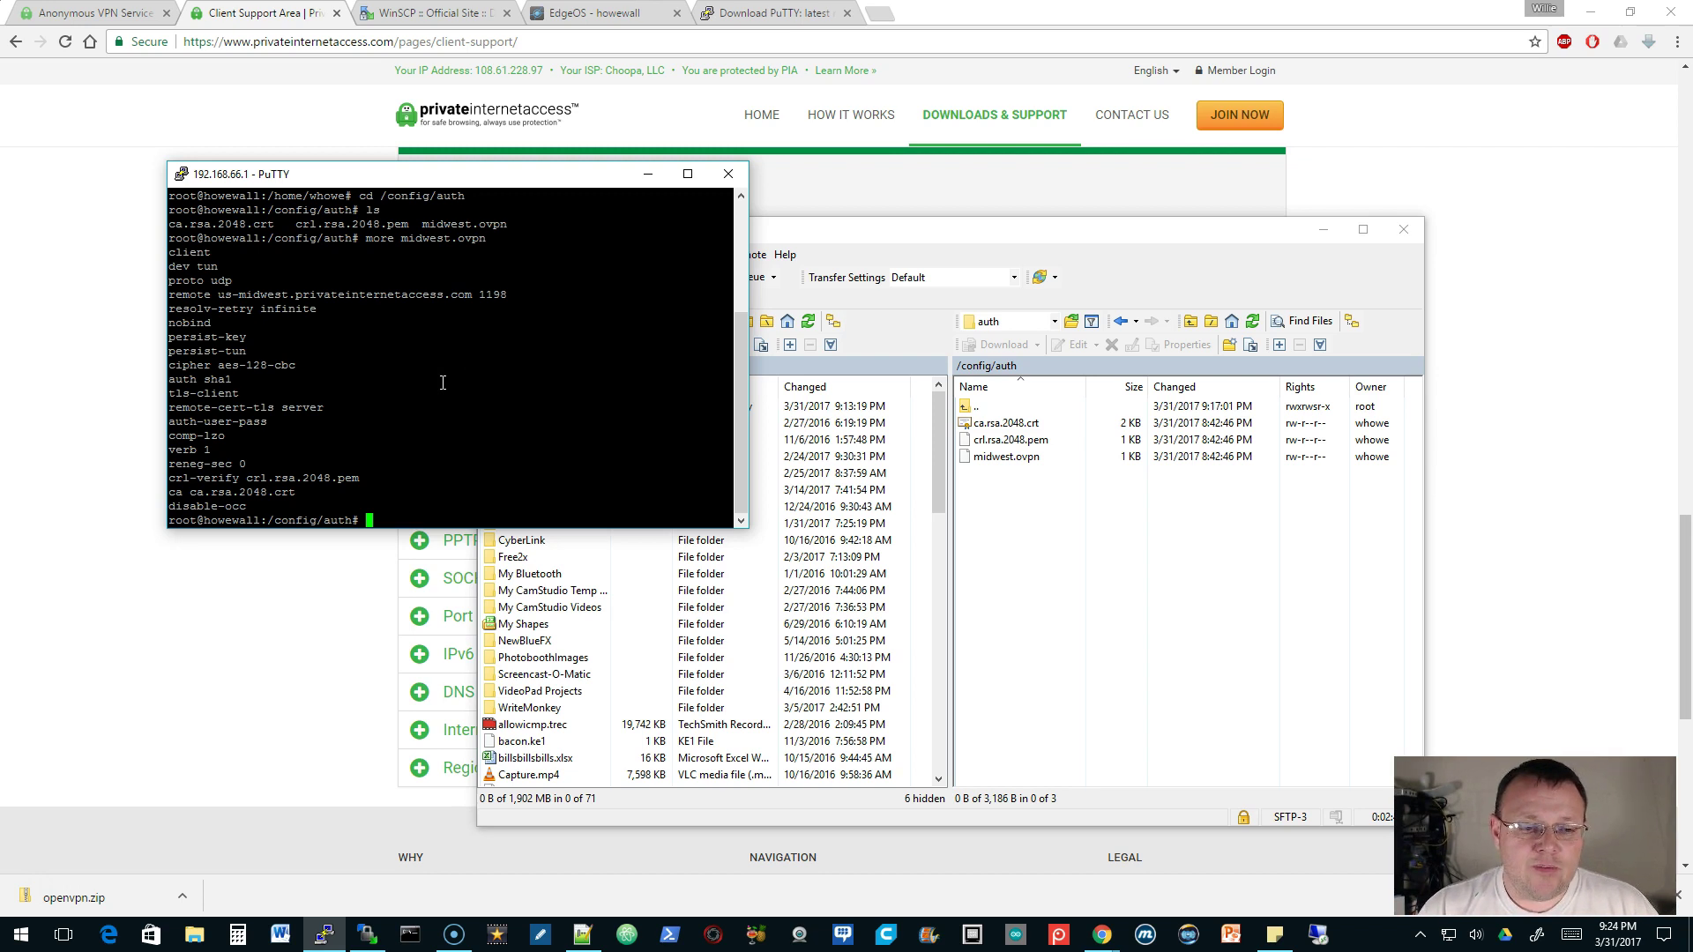
key("Return")
key("Return")
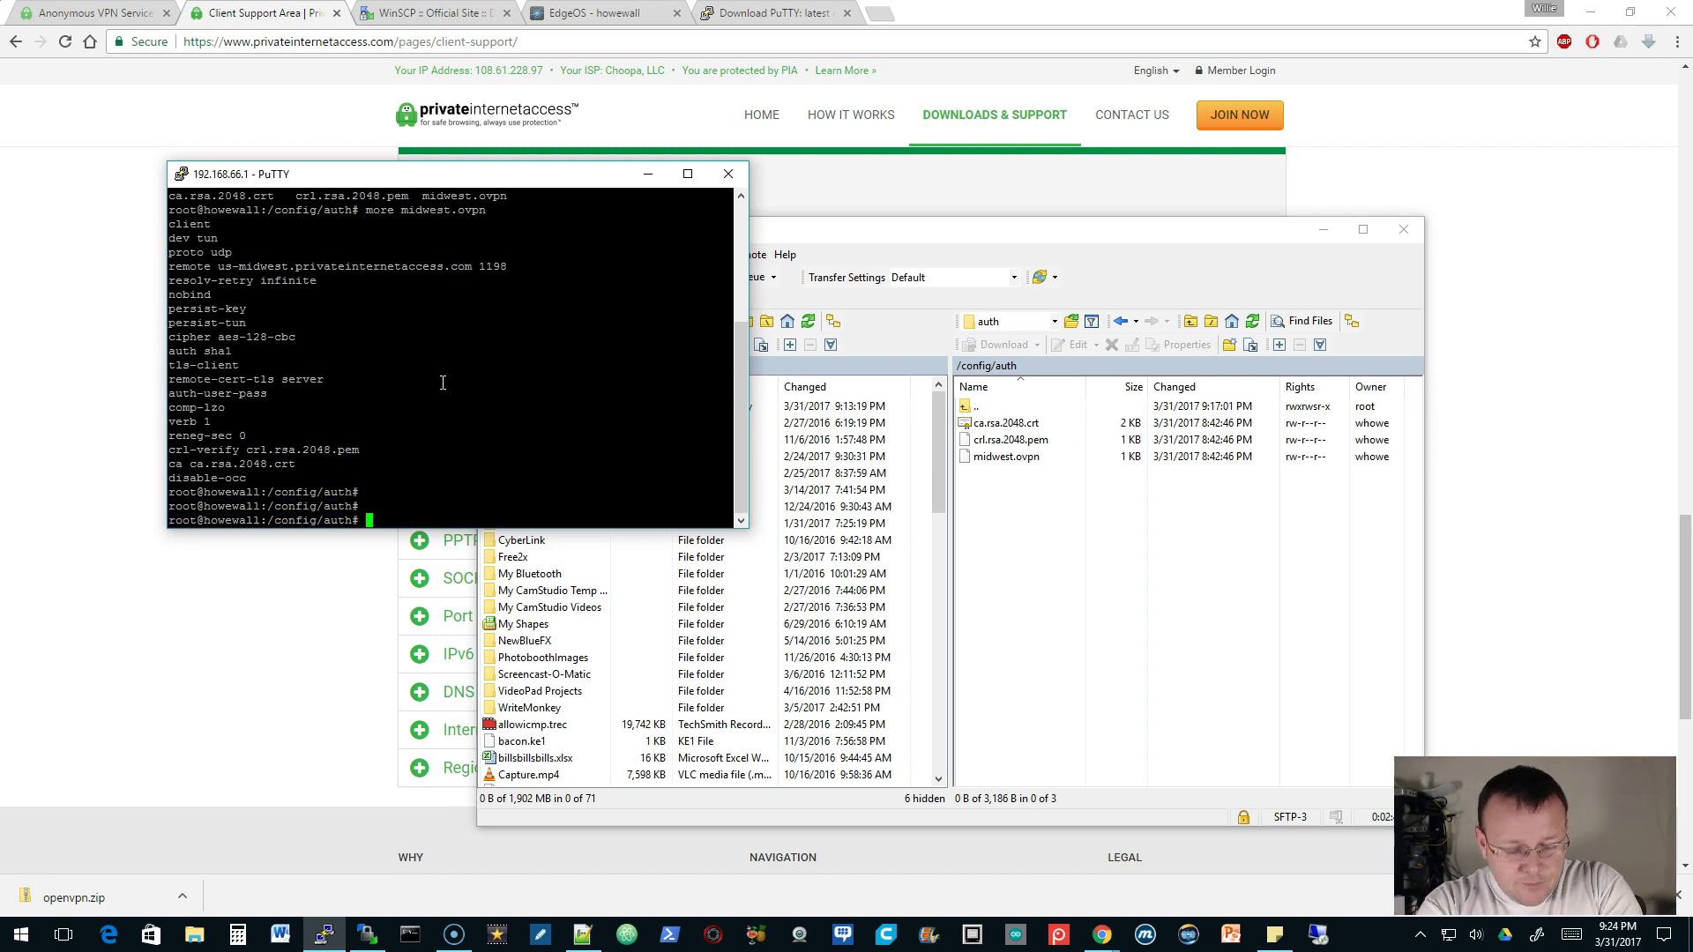
type("ls")
key("Return")
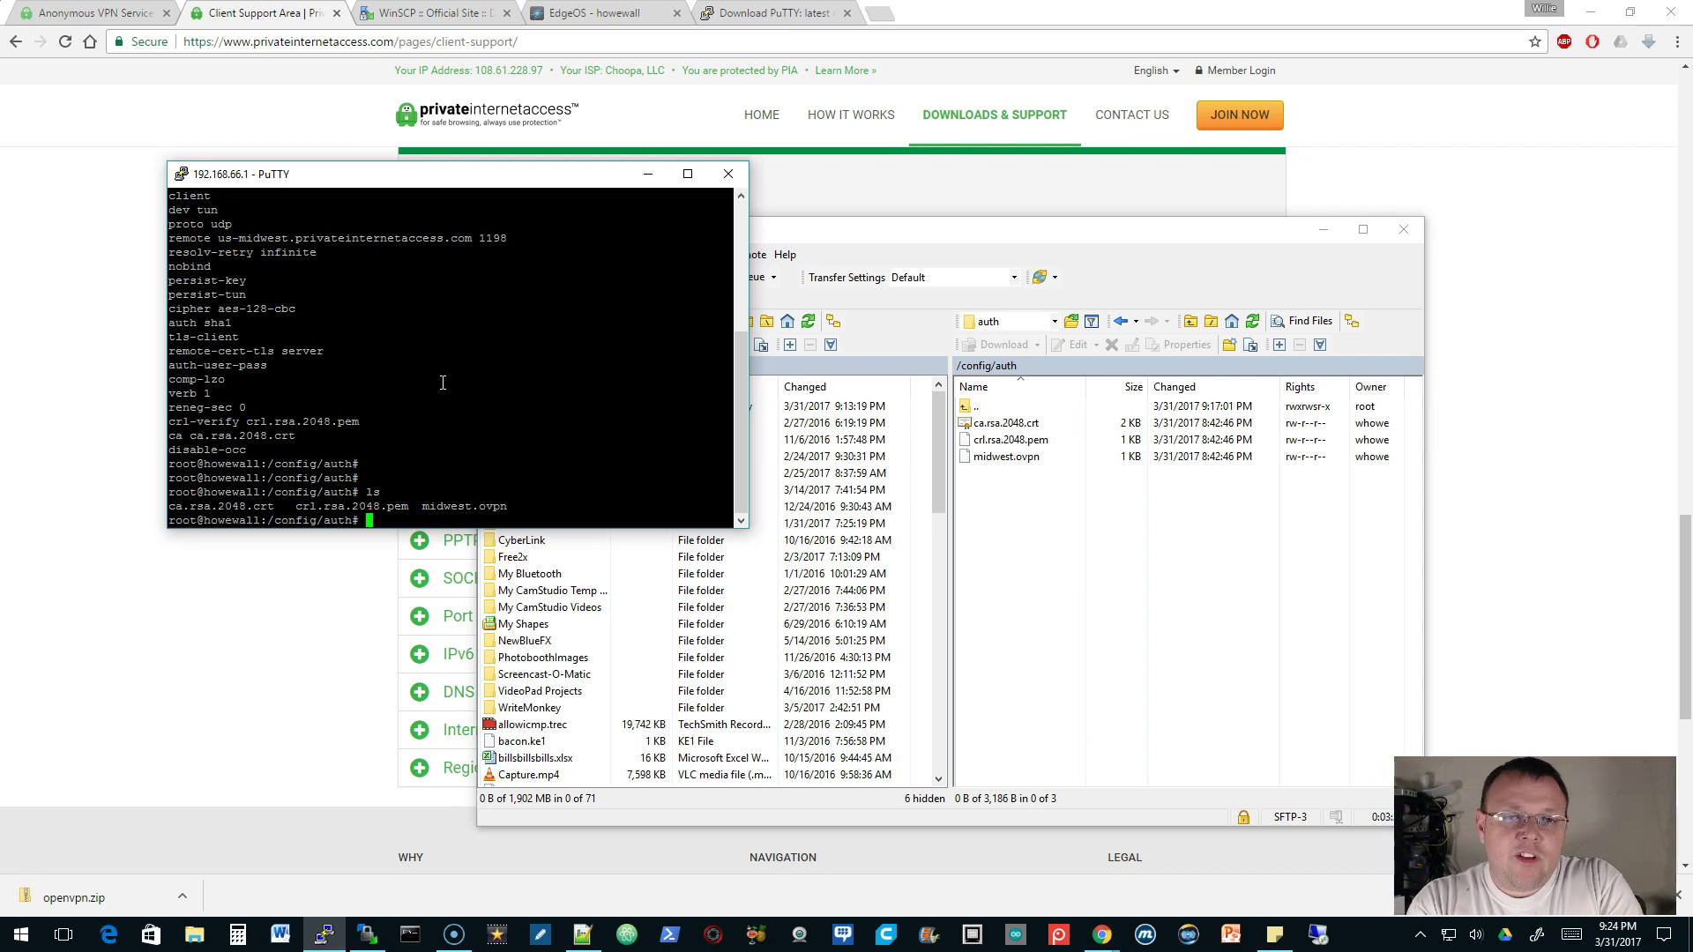
Step: Create userpass.txt in vi with the username on line one and the password on line two
type("vi")
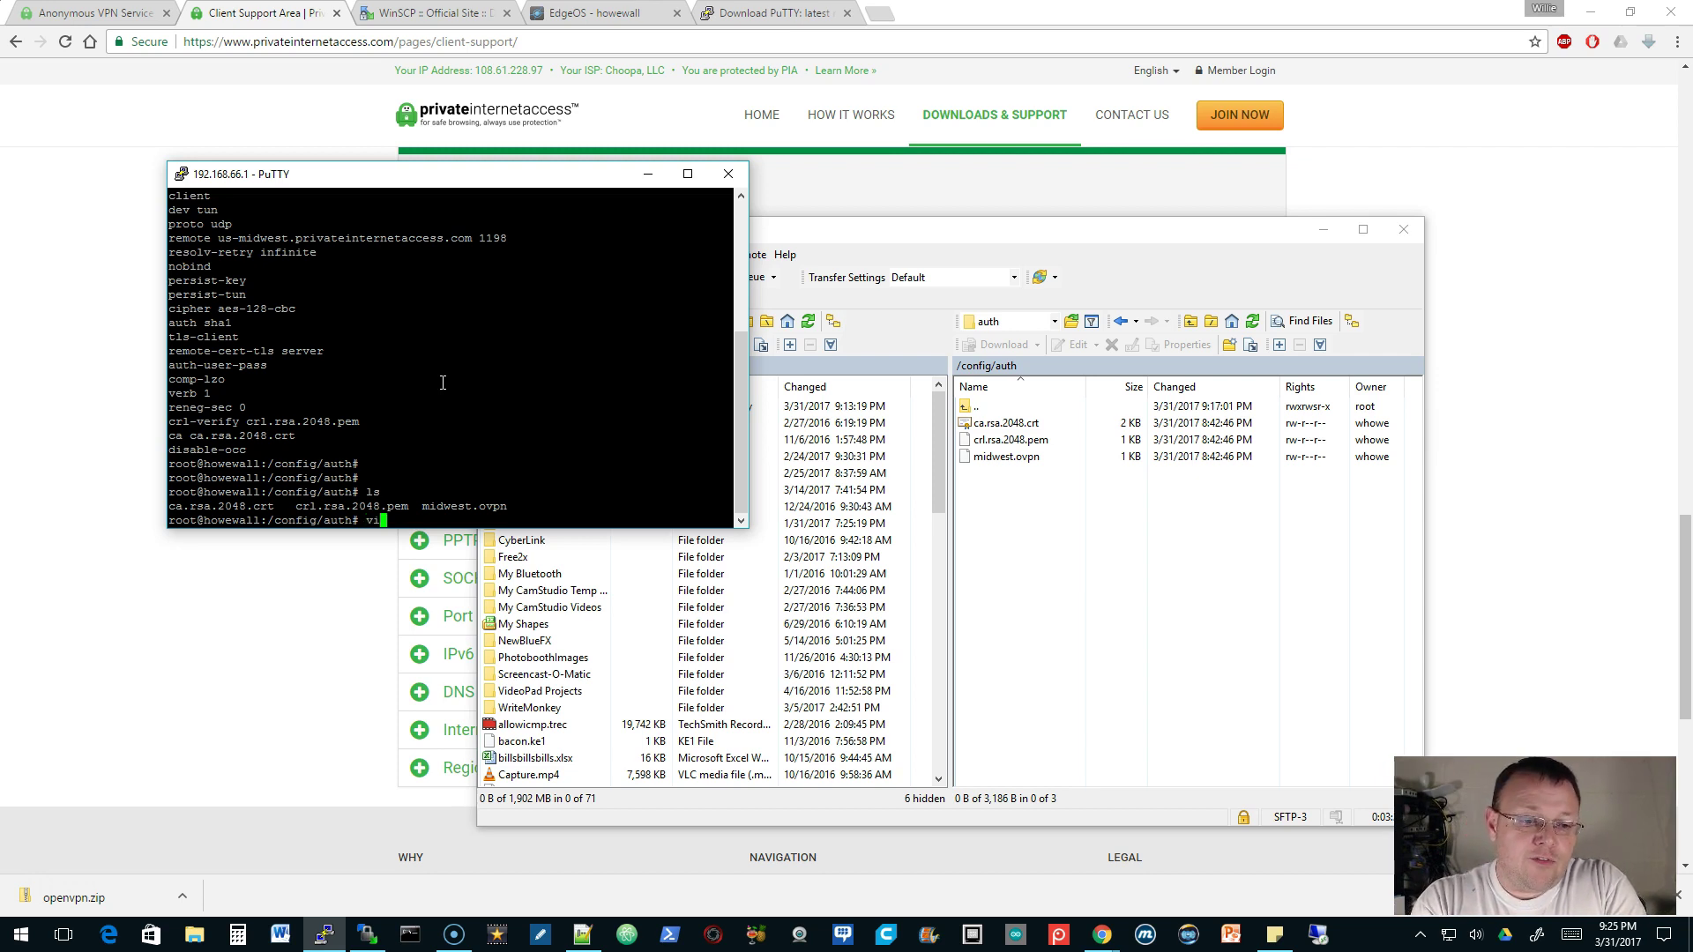
type(" userpass")
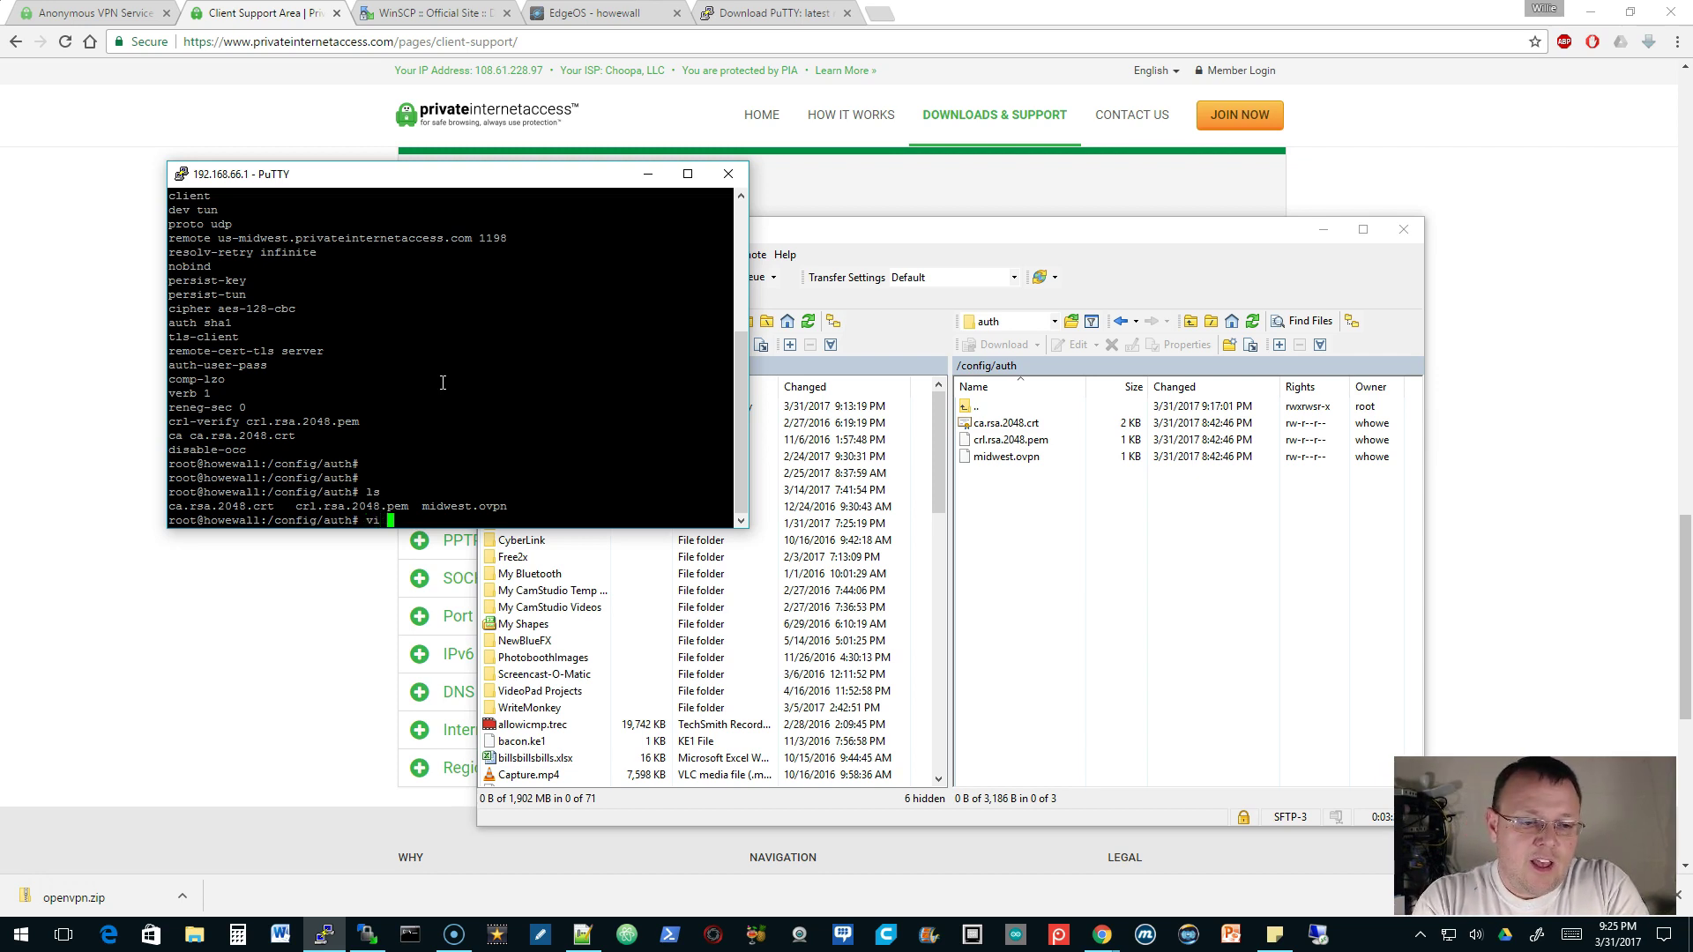
type(".txt")
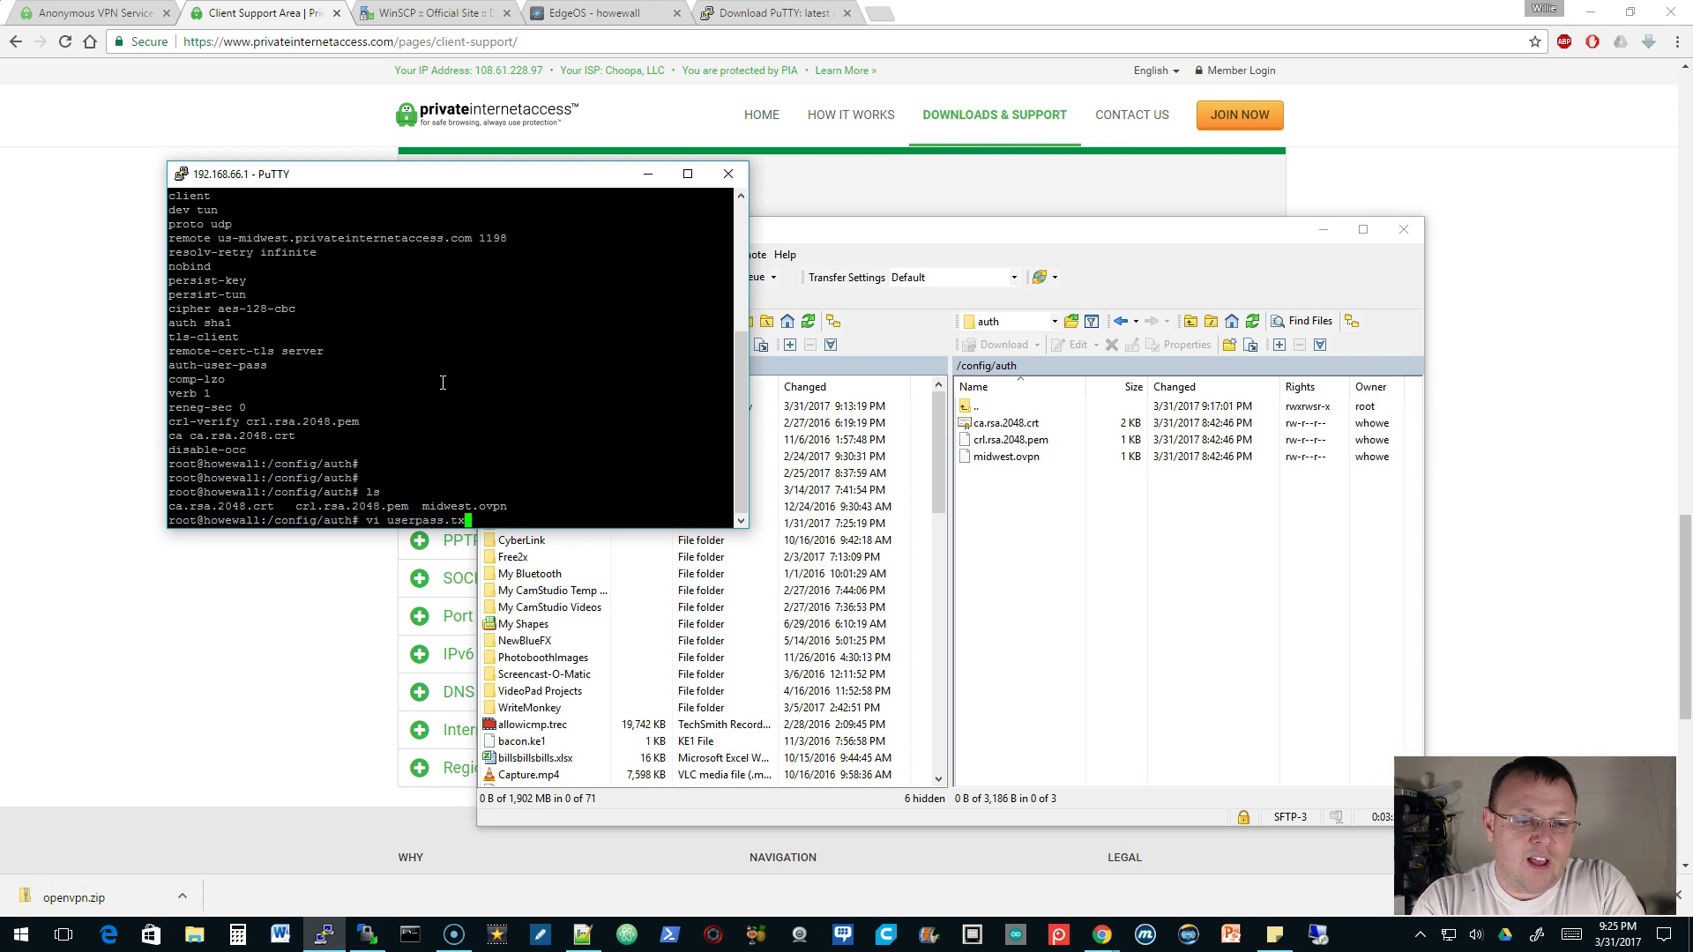
key("Return")
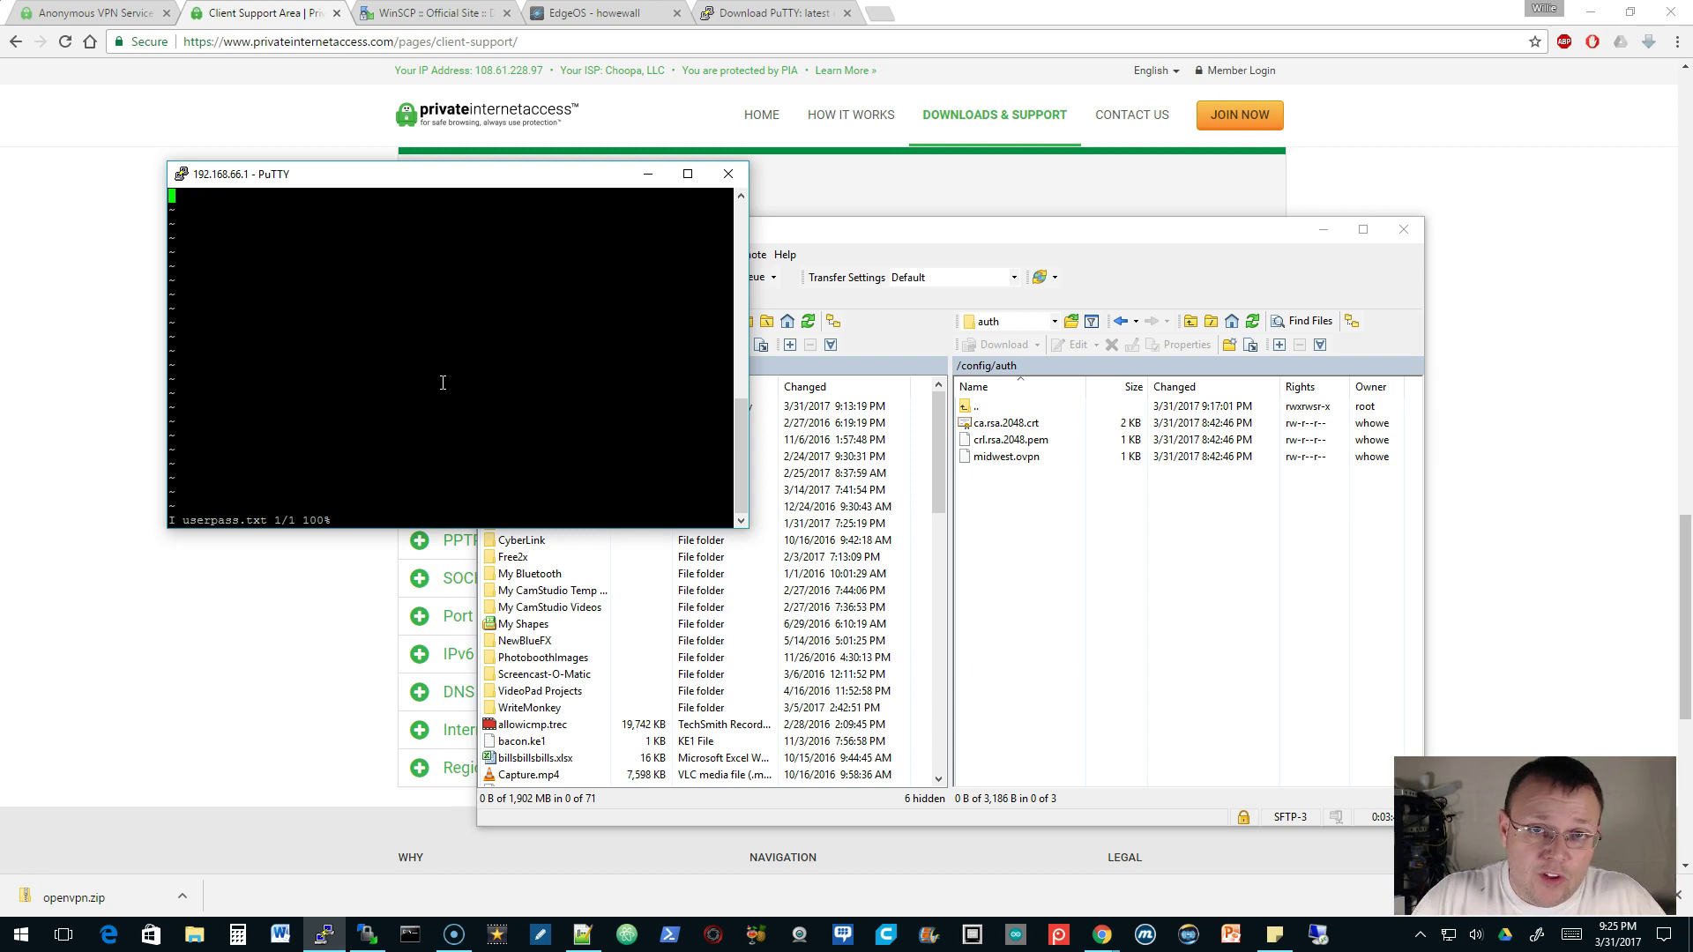
type("username")
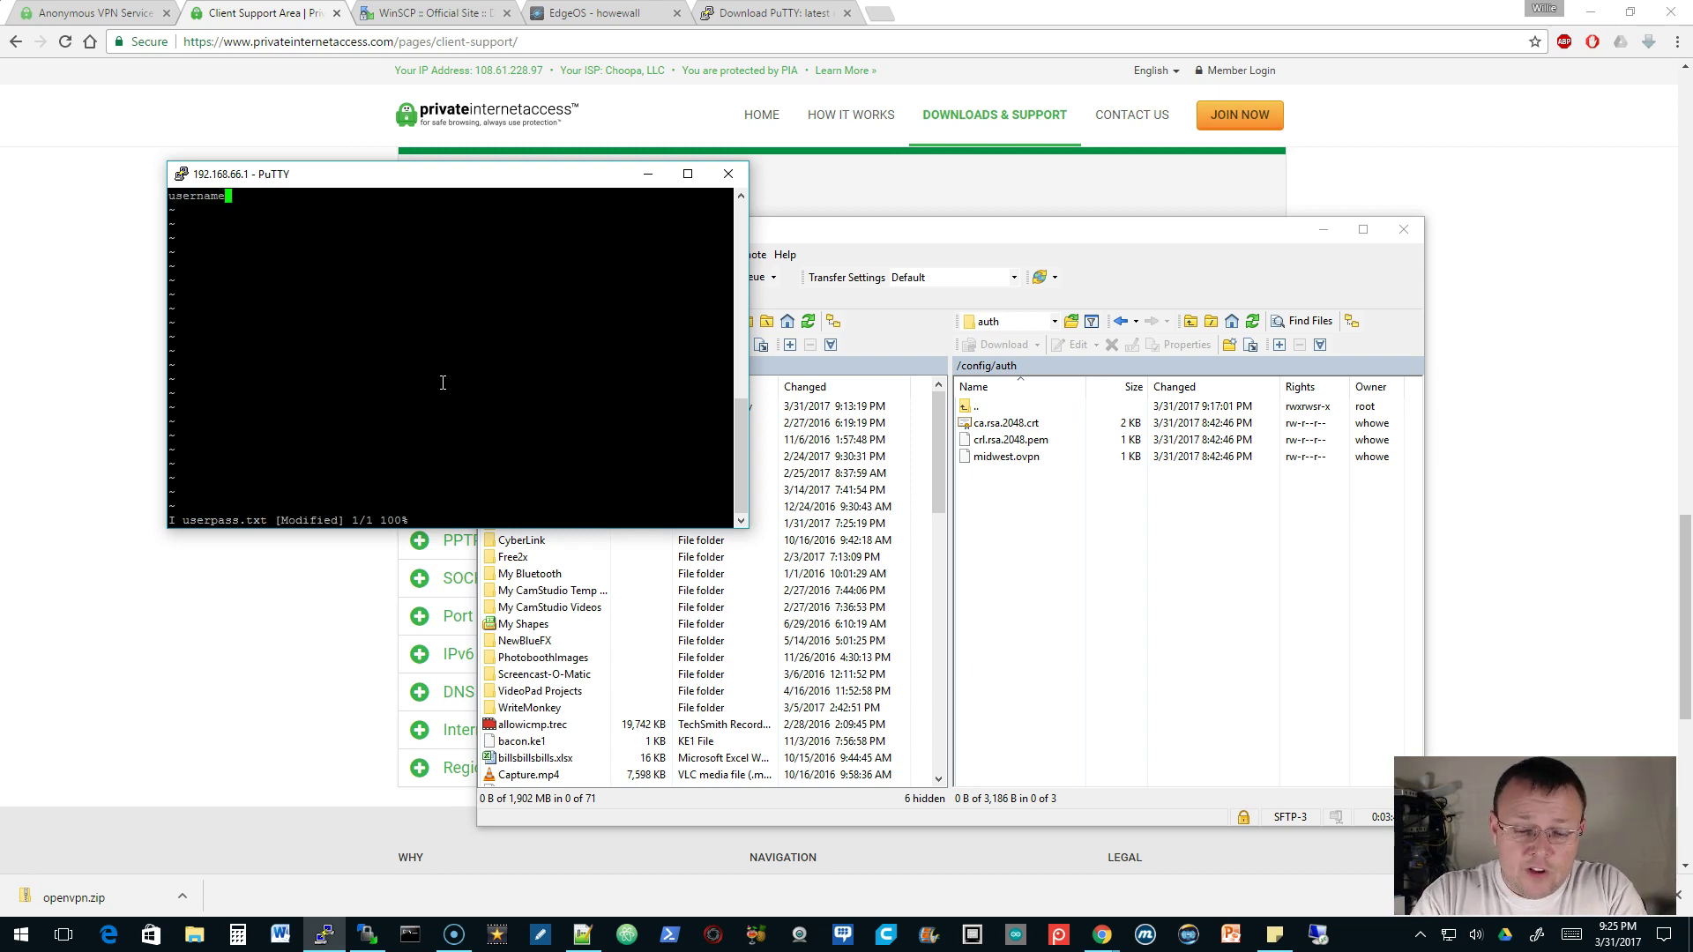
key("Return")
type("password")
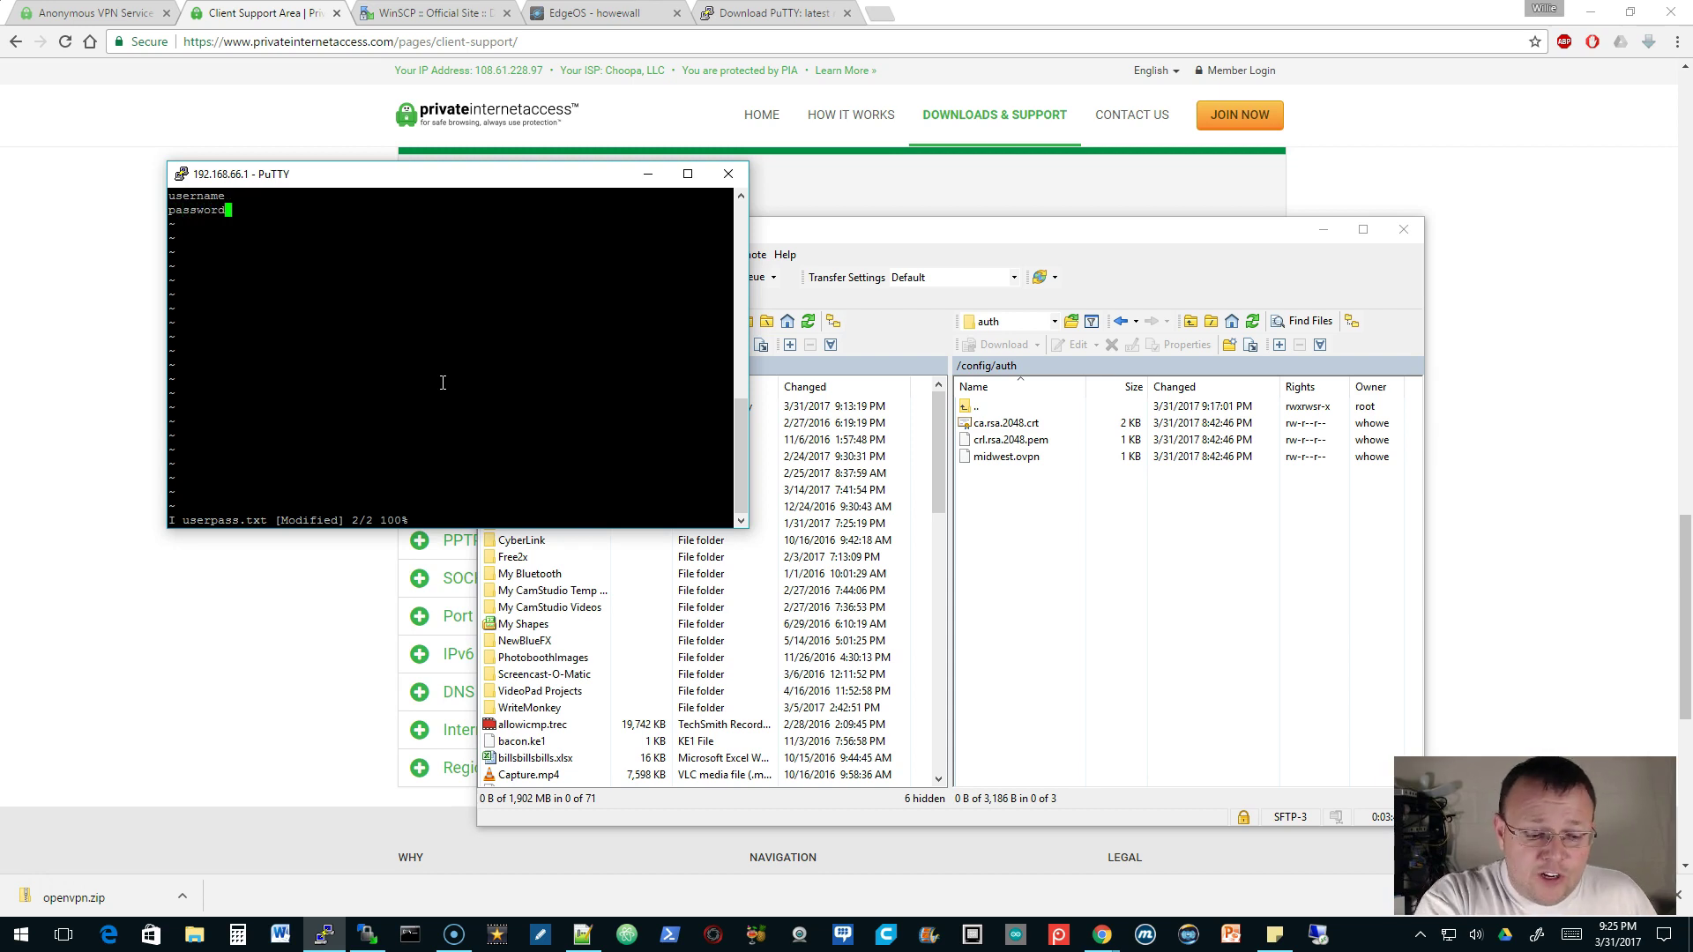
Step: Save userpass.txt with :w! and quit vi with :q! back to the root prompt
key("Escape")
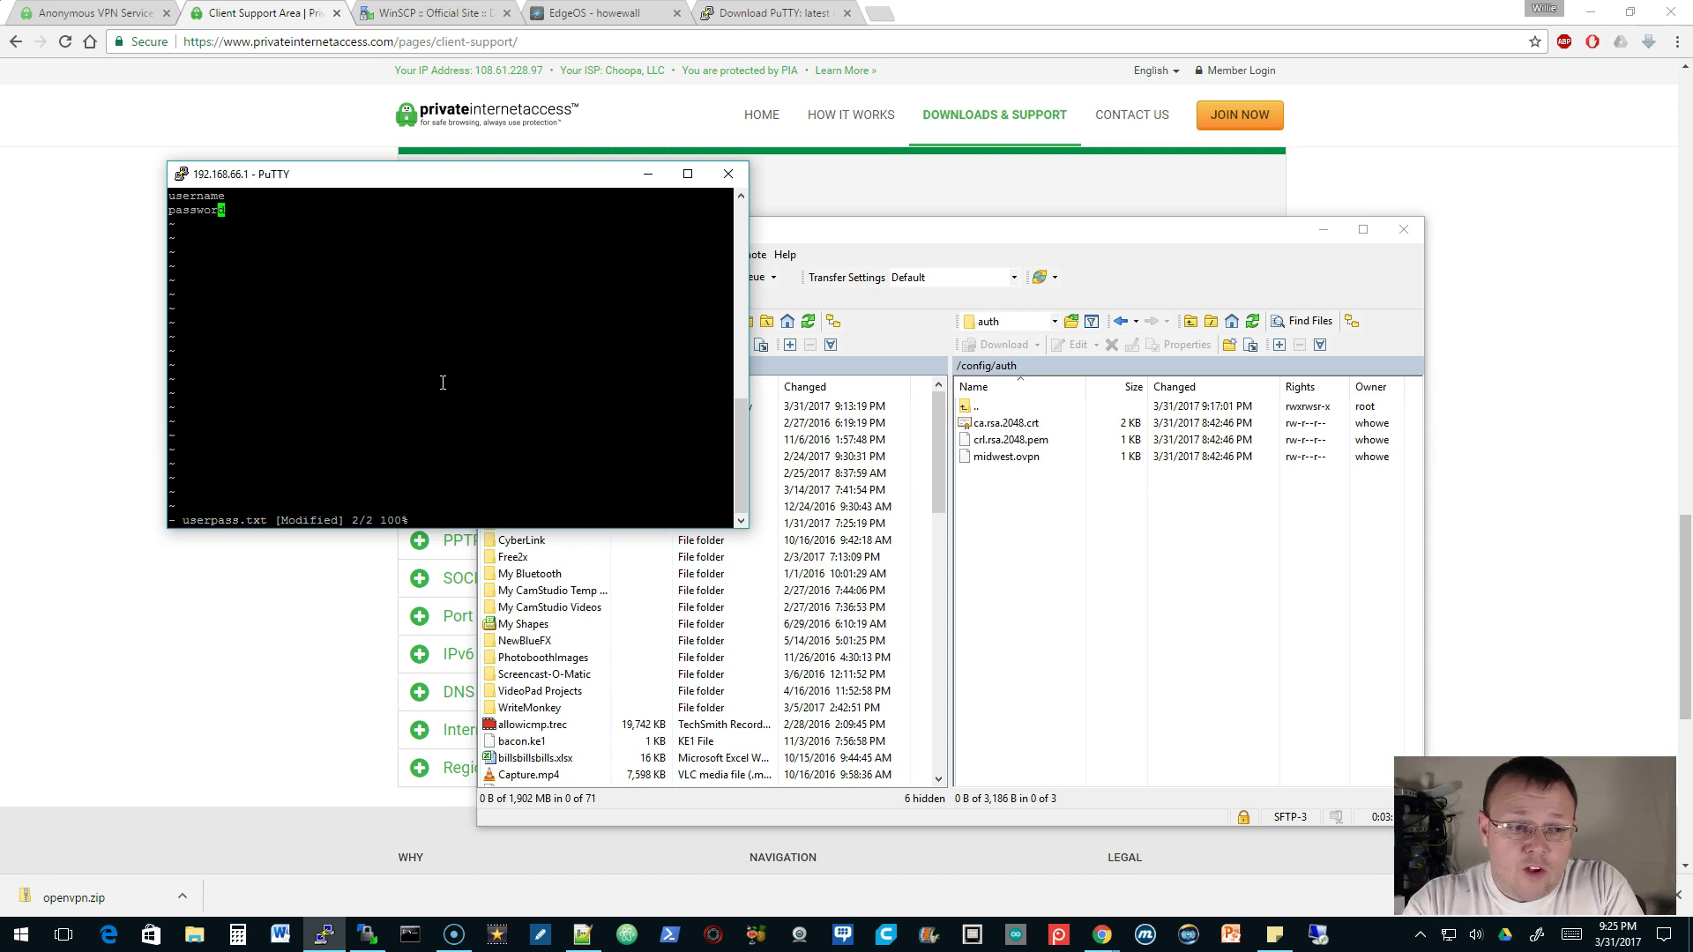
type(":w")
type("!")
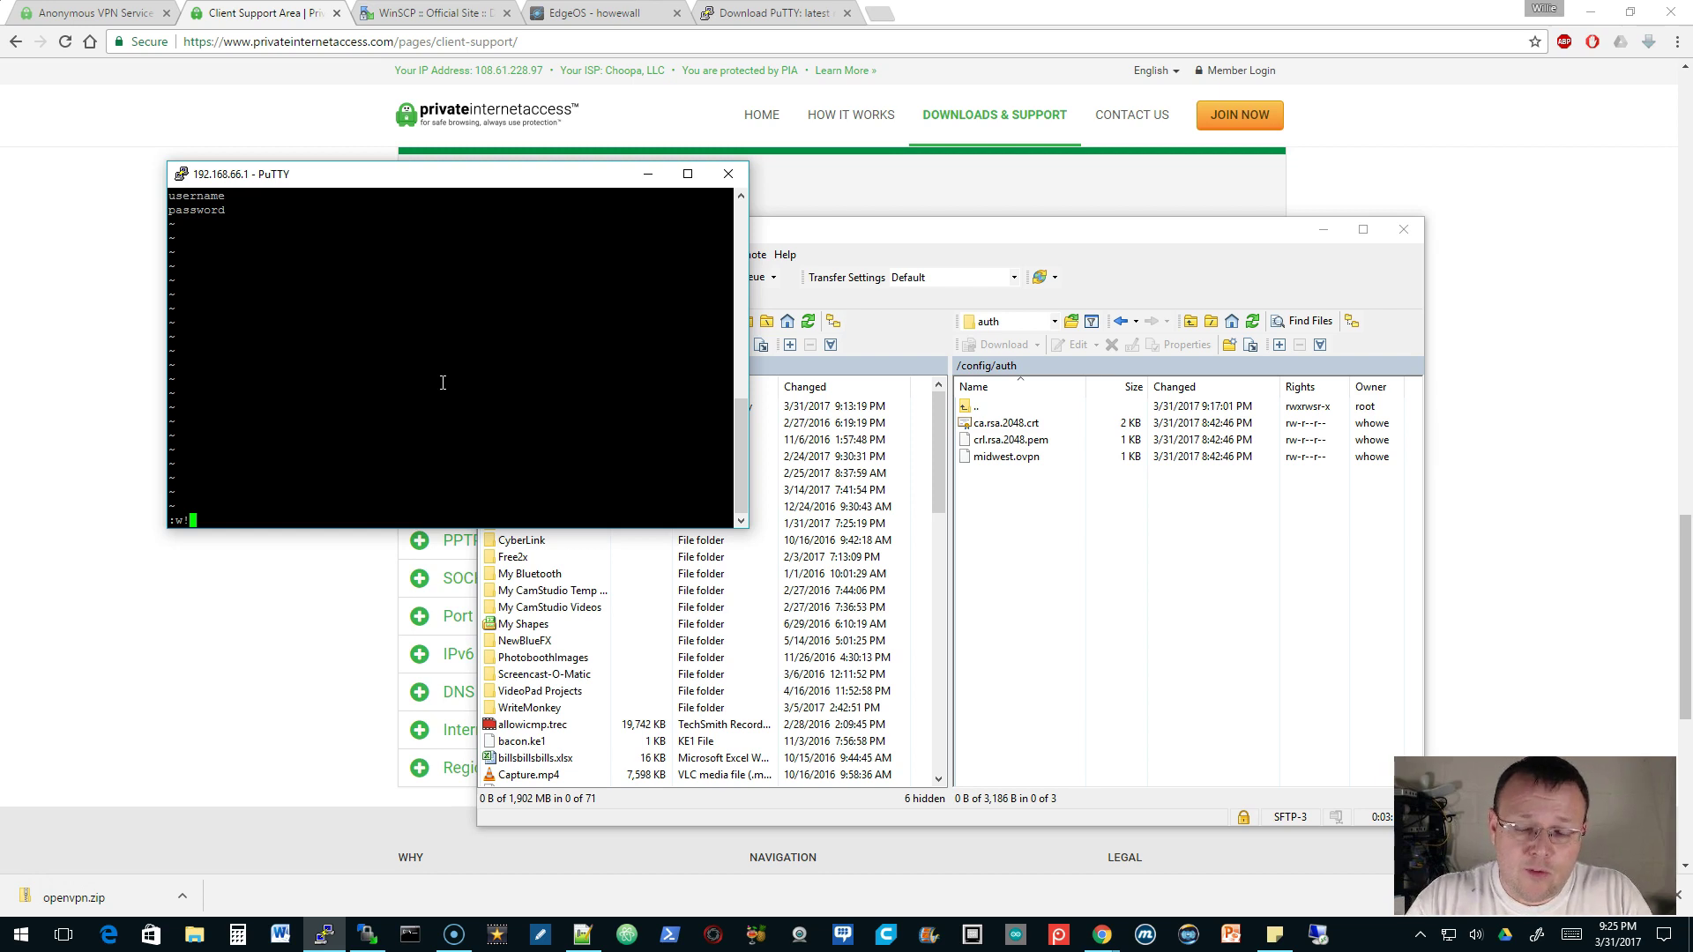
key("Return")
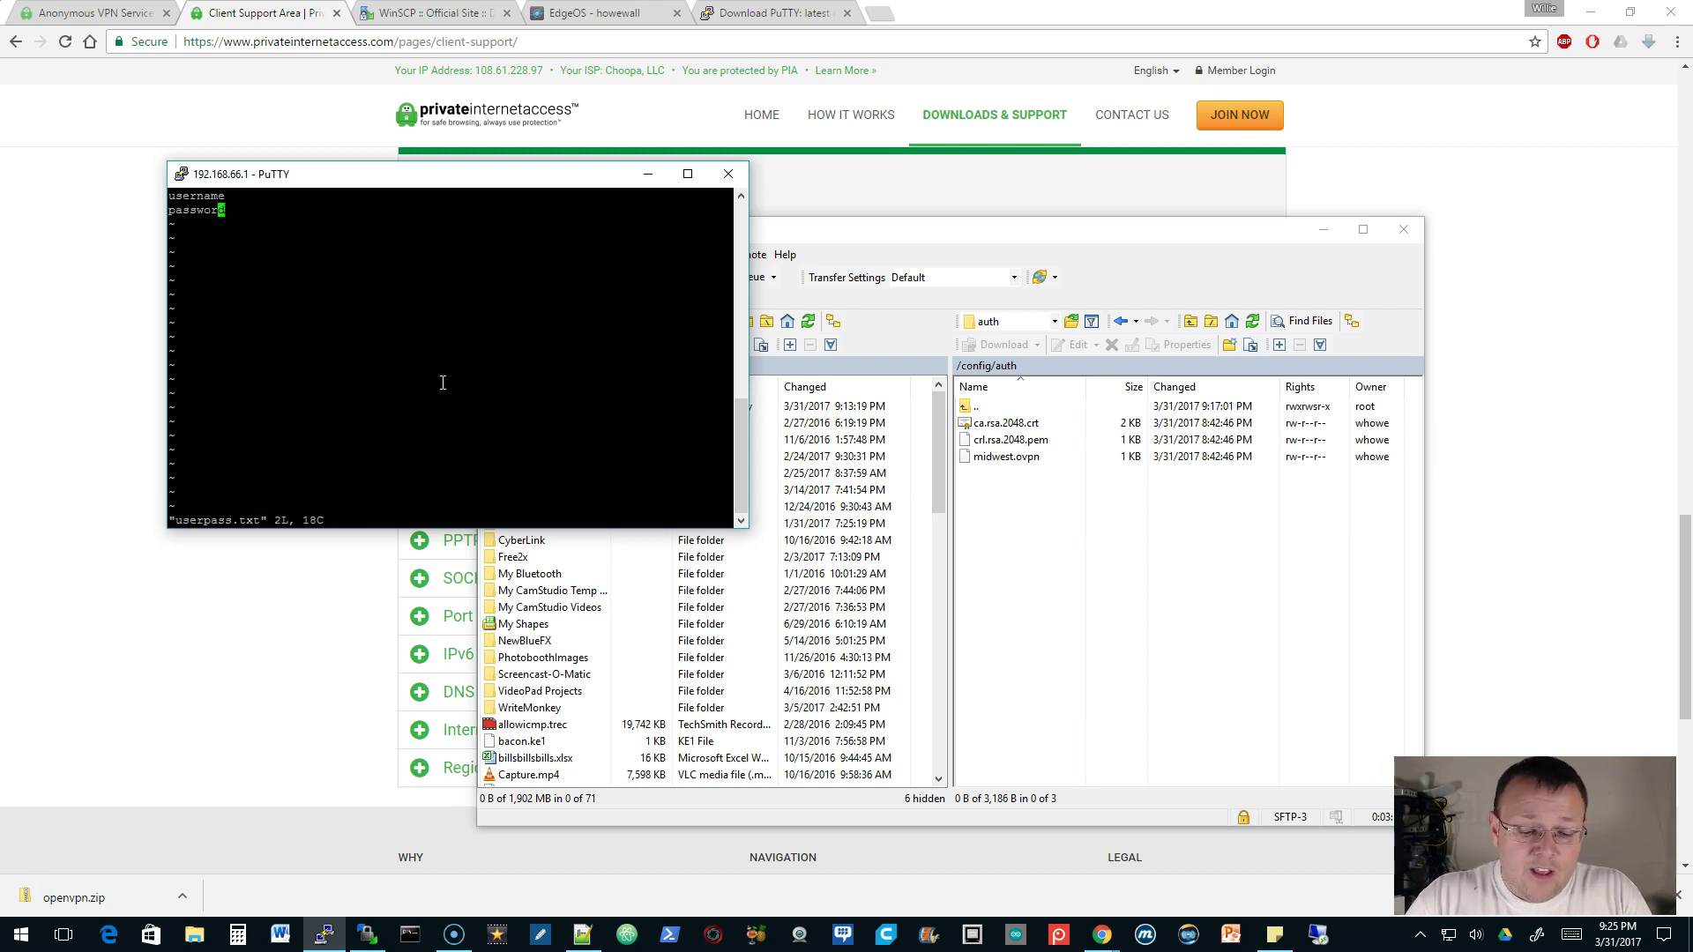
key("Escape")
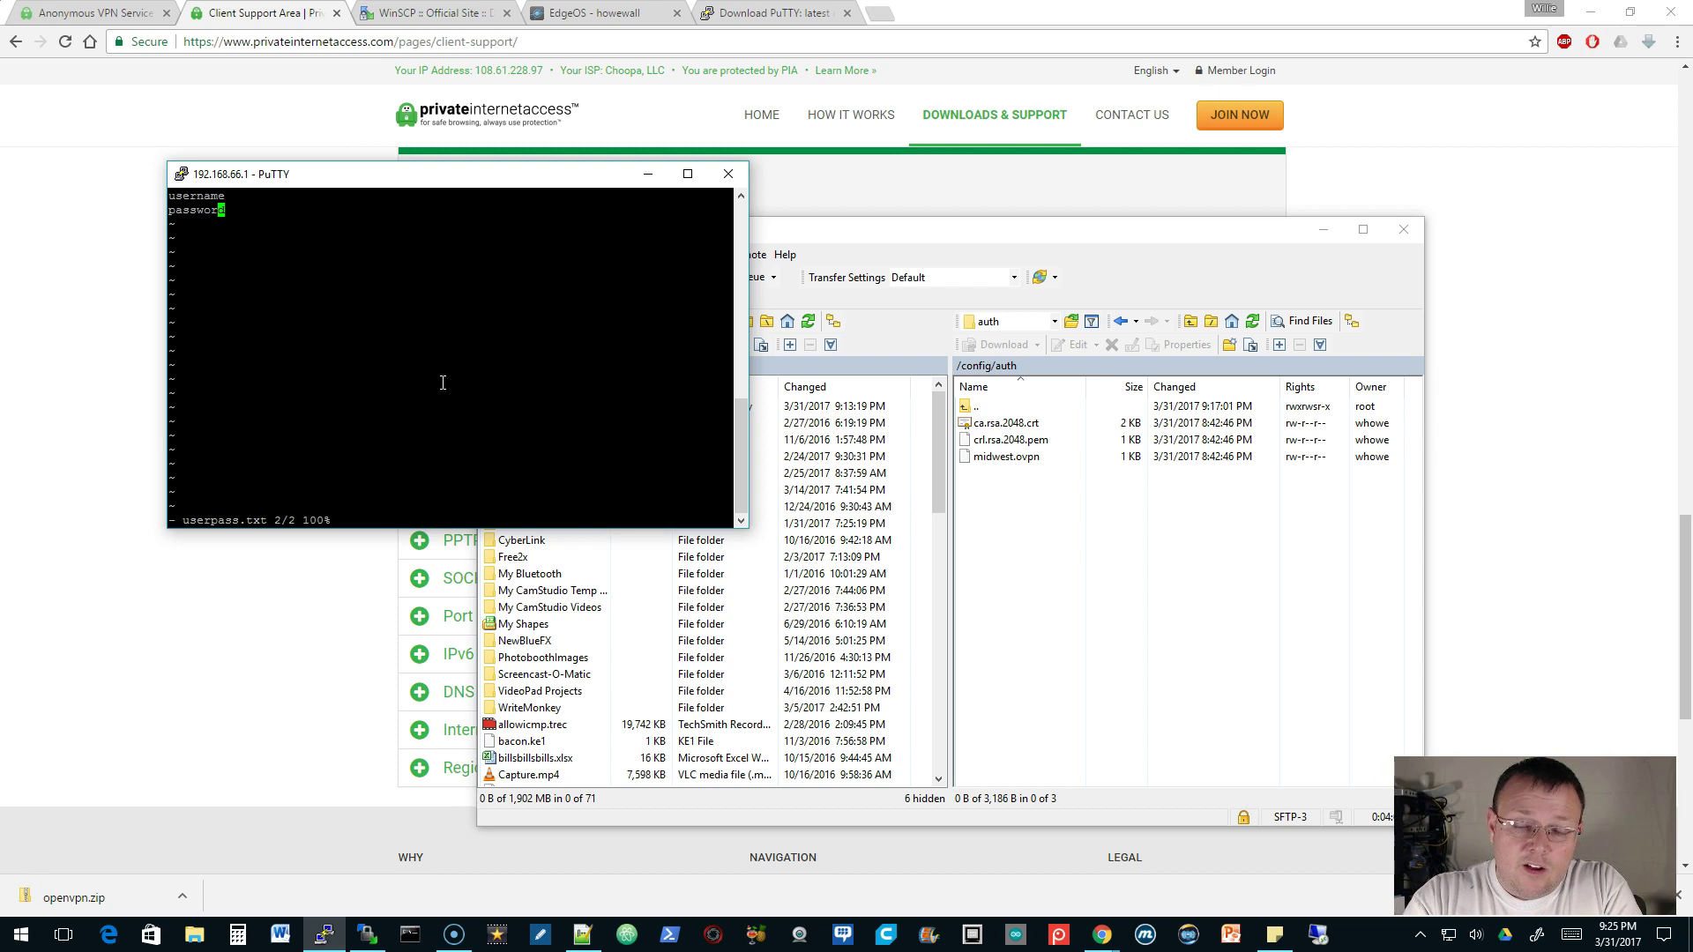
type(":q!")
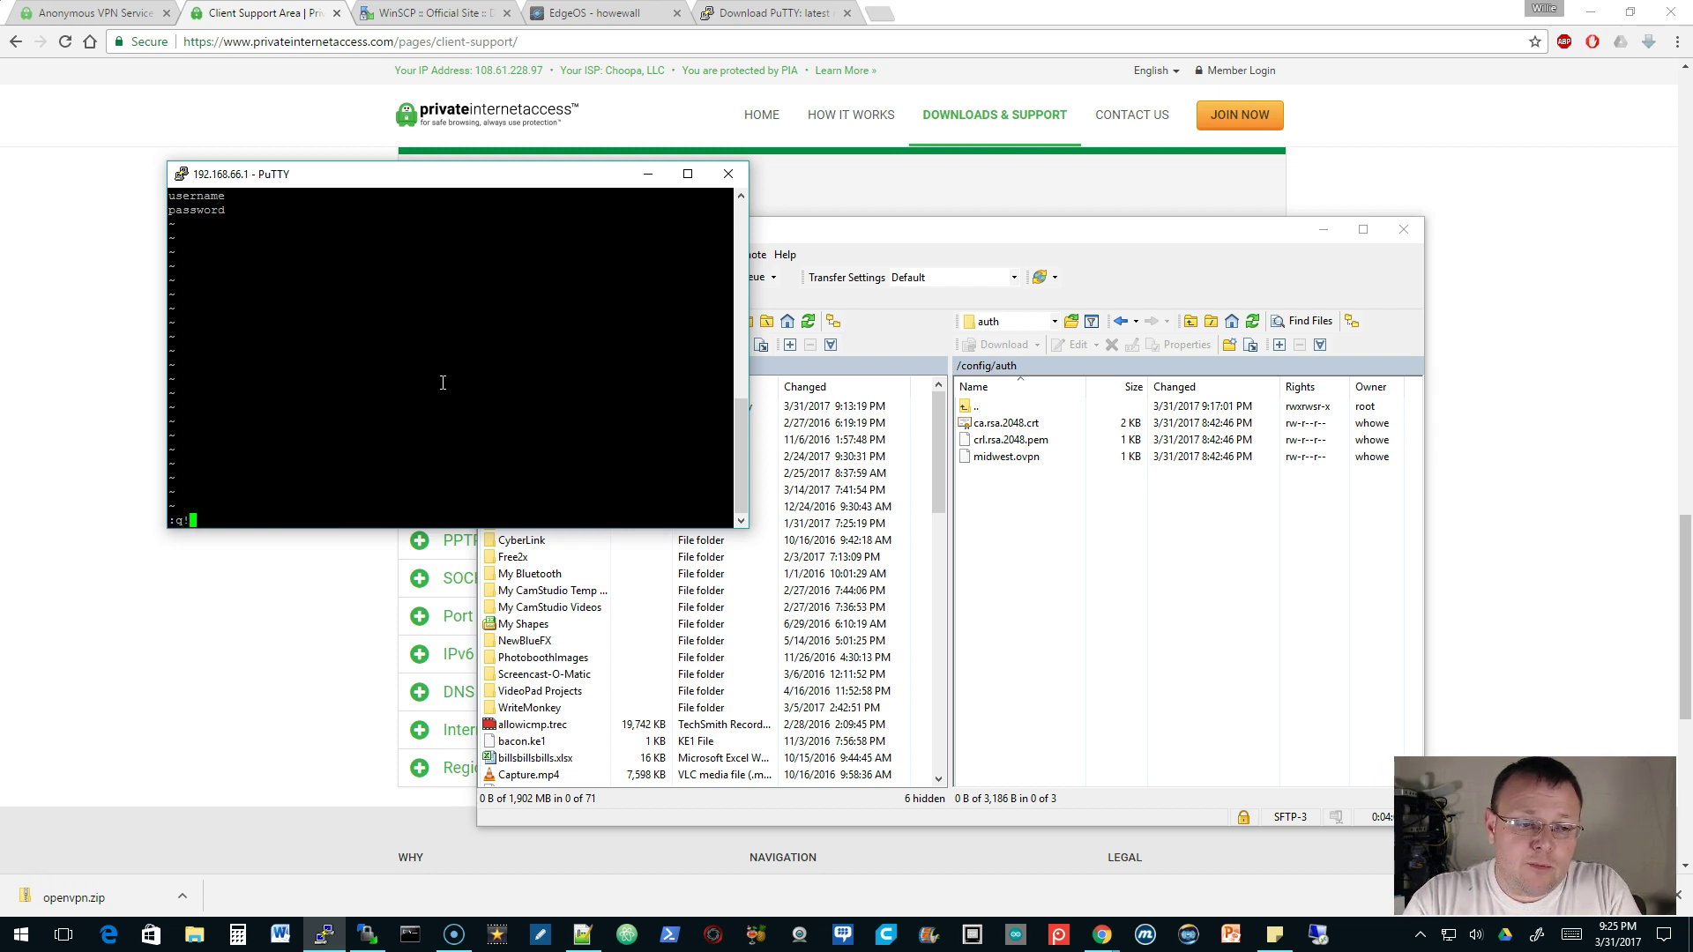
key("Return")
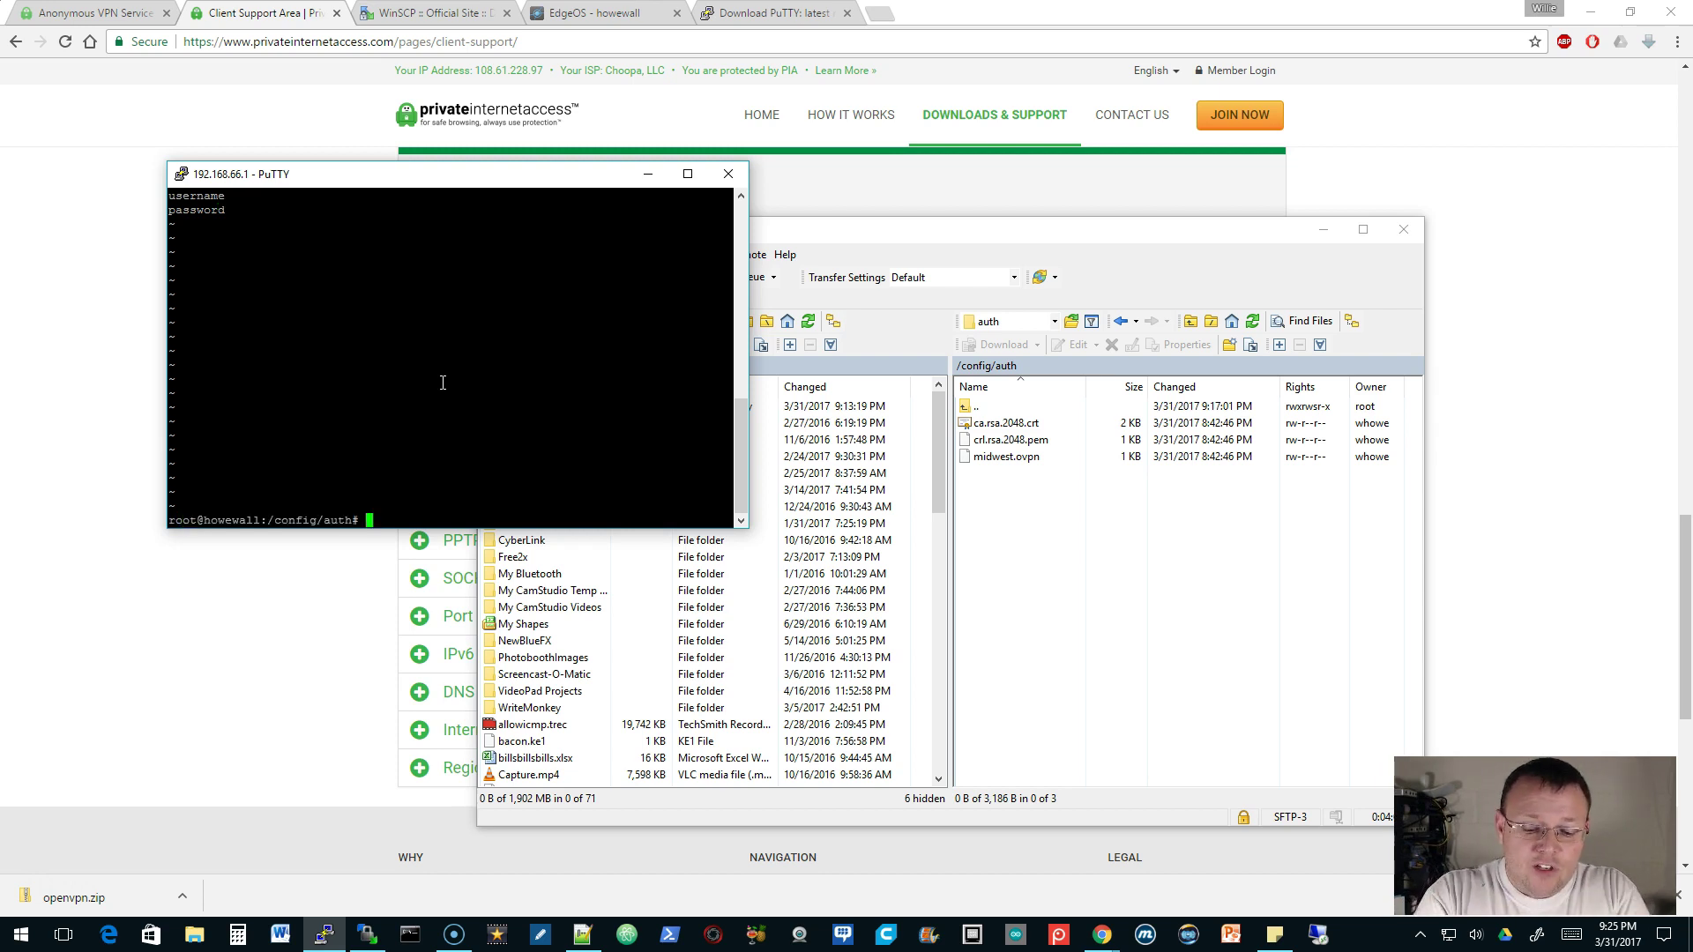
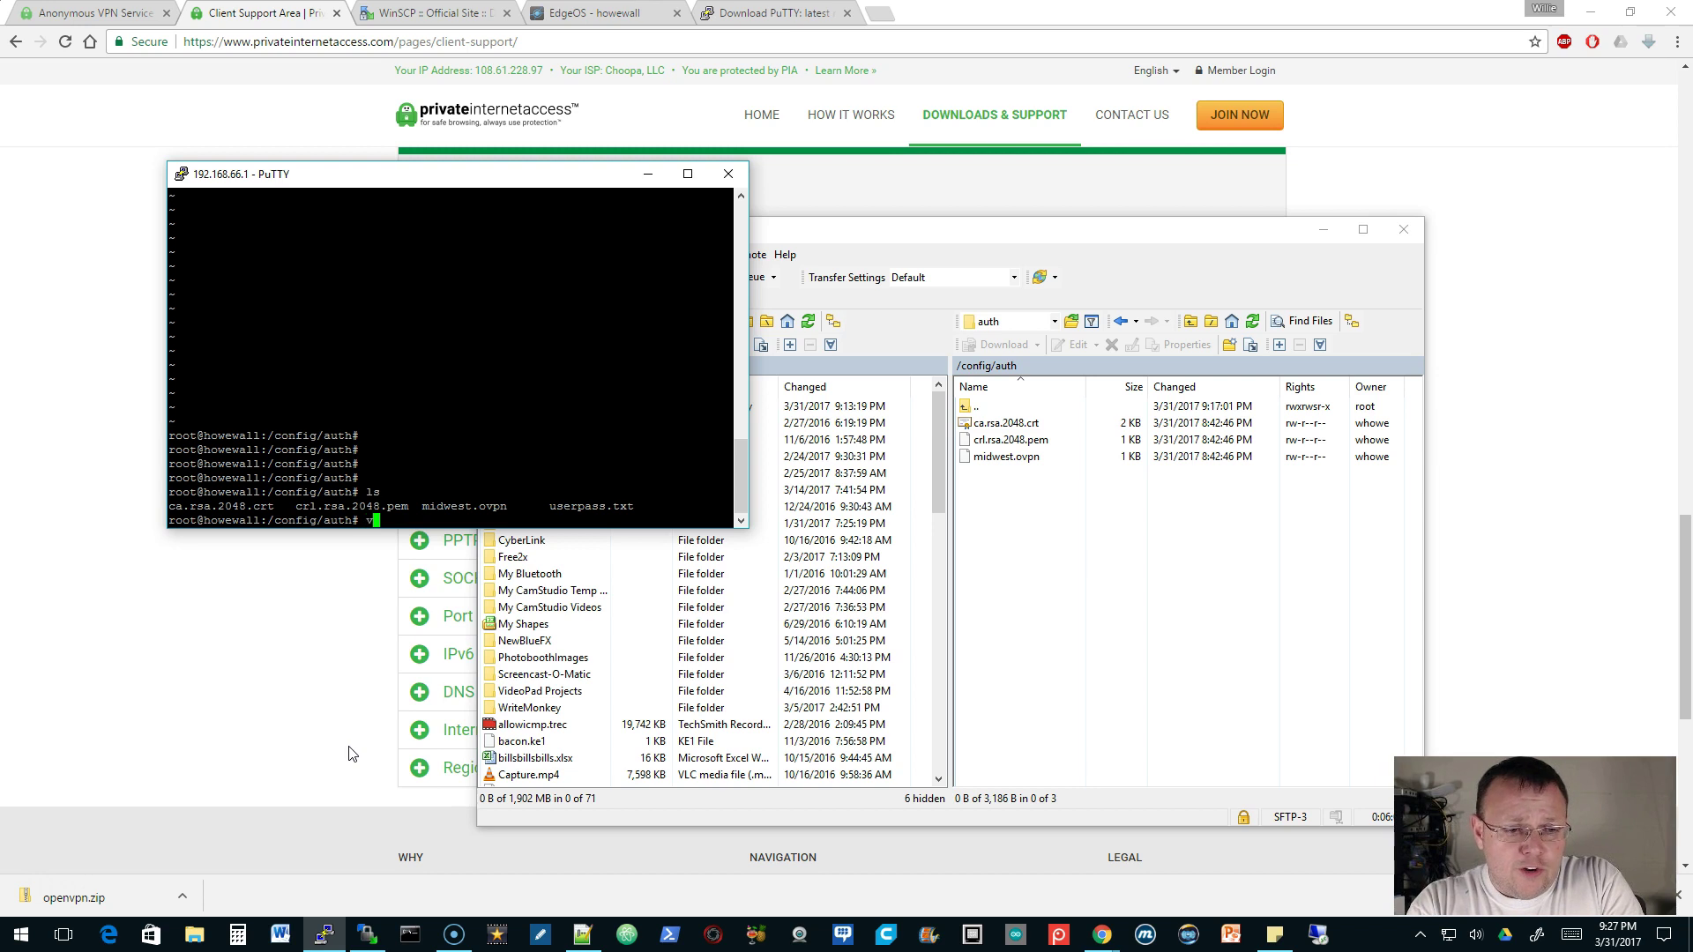
Step: Open midwest.ovpn in vi and remove the stray character before 'client'
type("midwes")
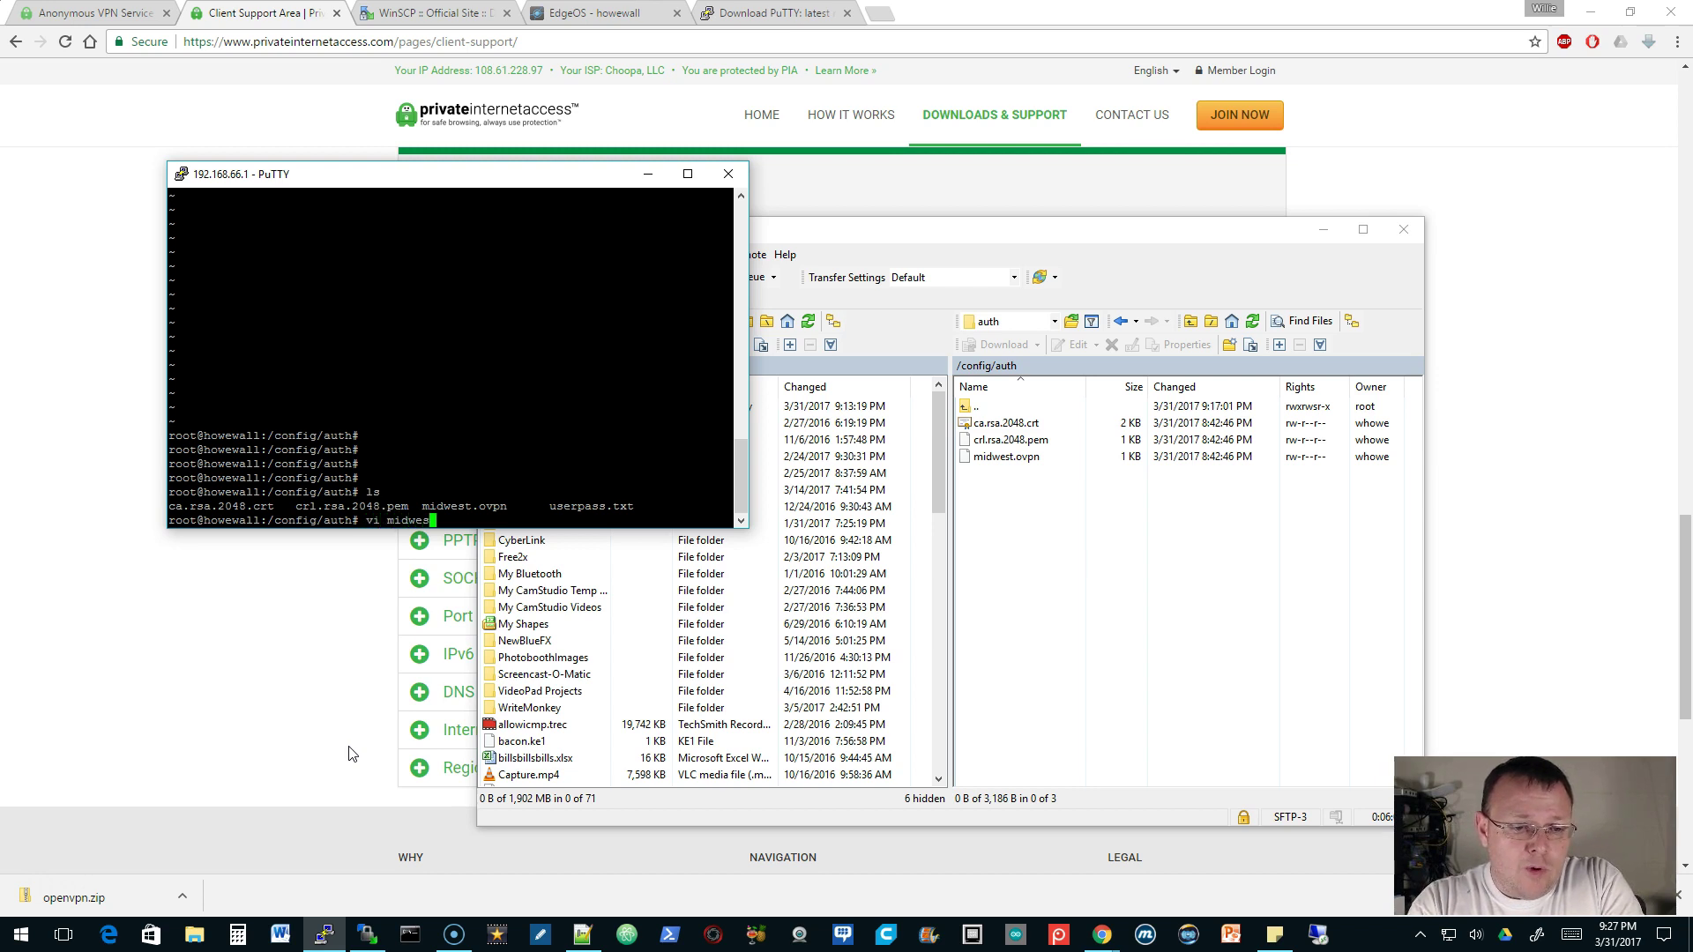
type("t.ovpn")
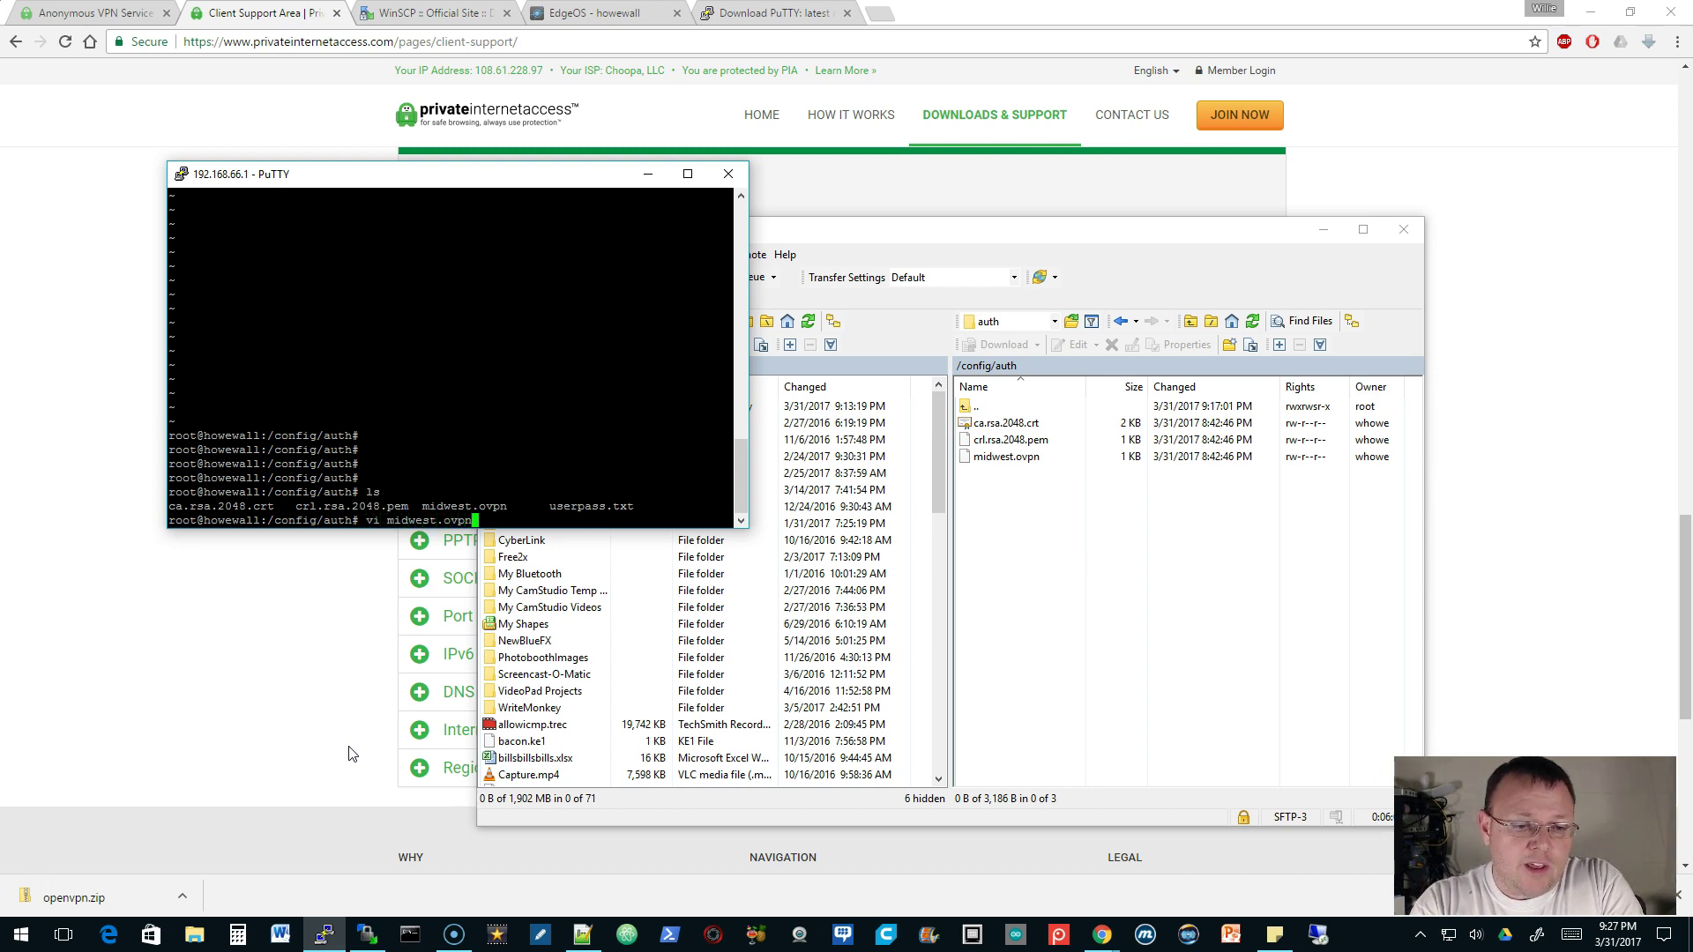
key("Return")
type("io")
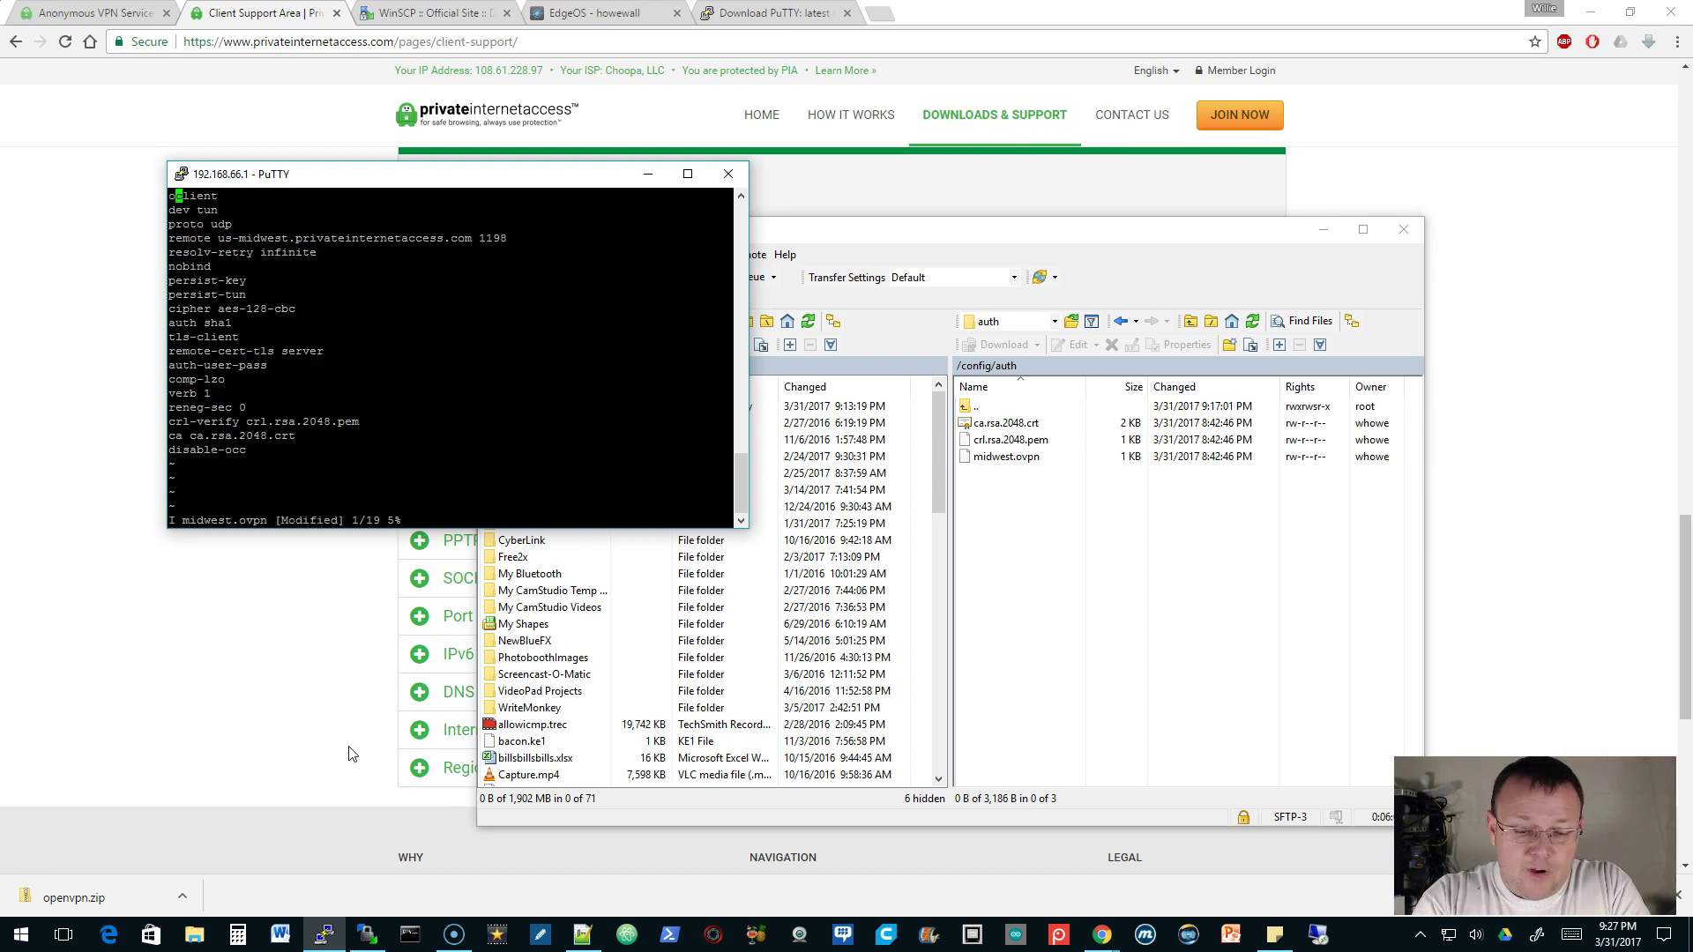
key("BackSpace")
Step: Append /config/auth/userpass.txt to the auth-user-pass line
key("Down")
key("Down")
key("Down")
key("Down")
key("Down")
key("Down")
key("Down")
key("Down")
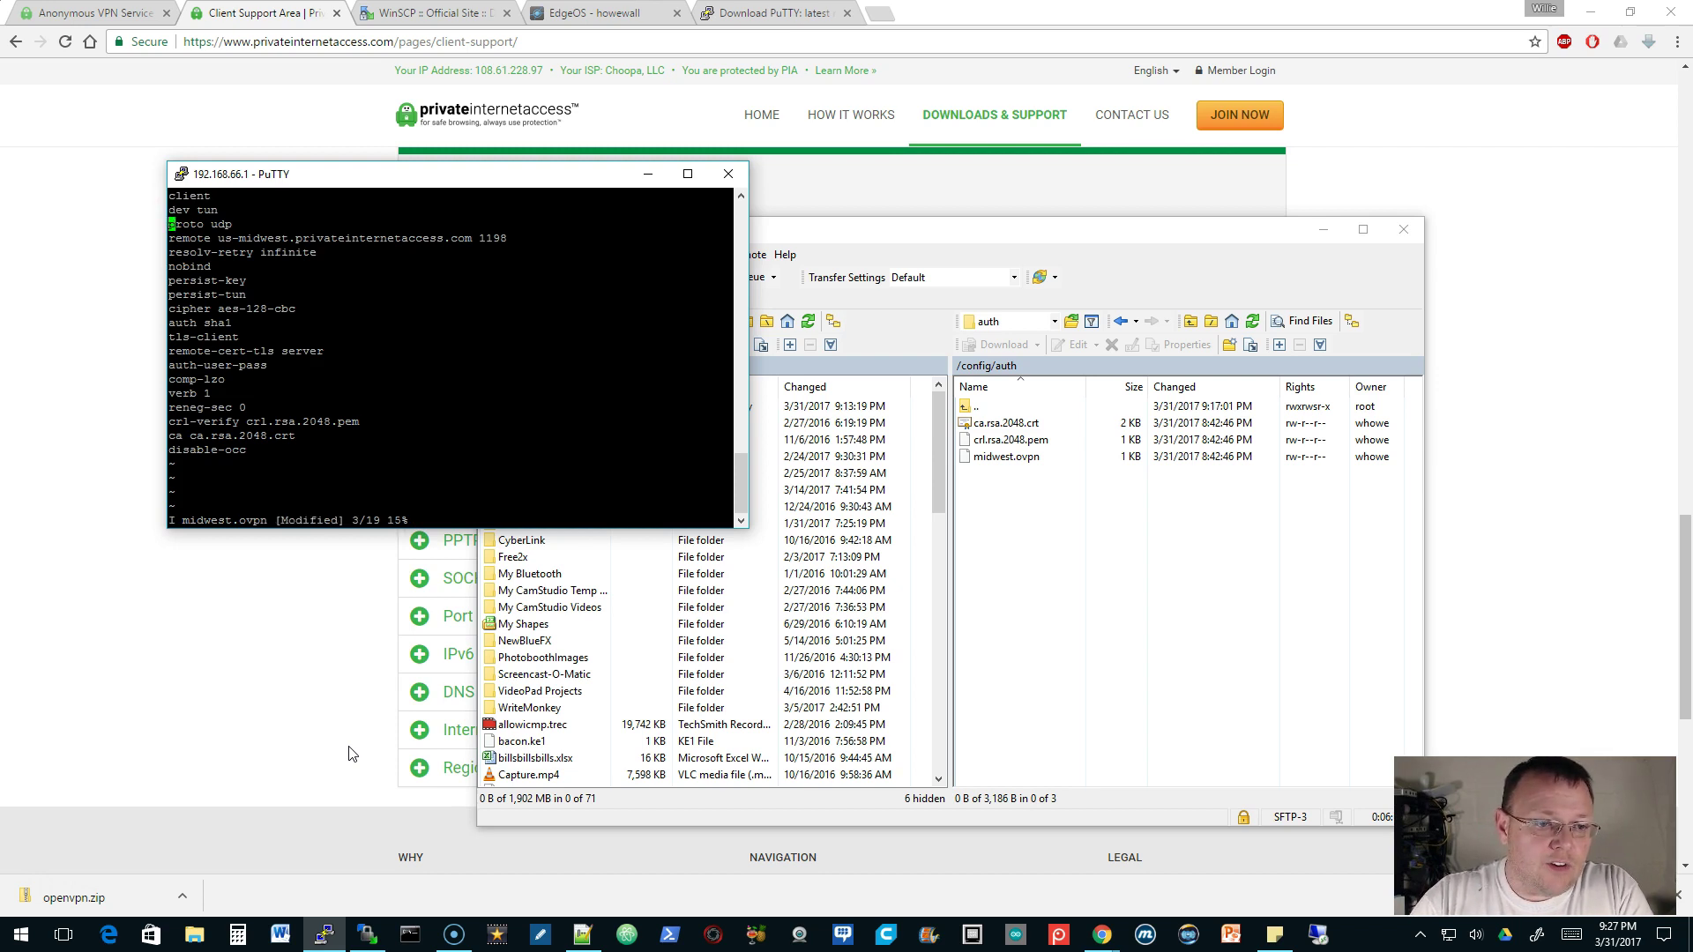
key("Down")
key("Down")
key("Down")
key("Down")
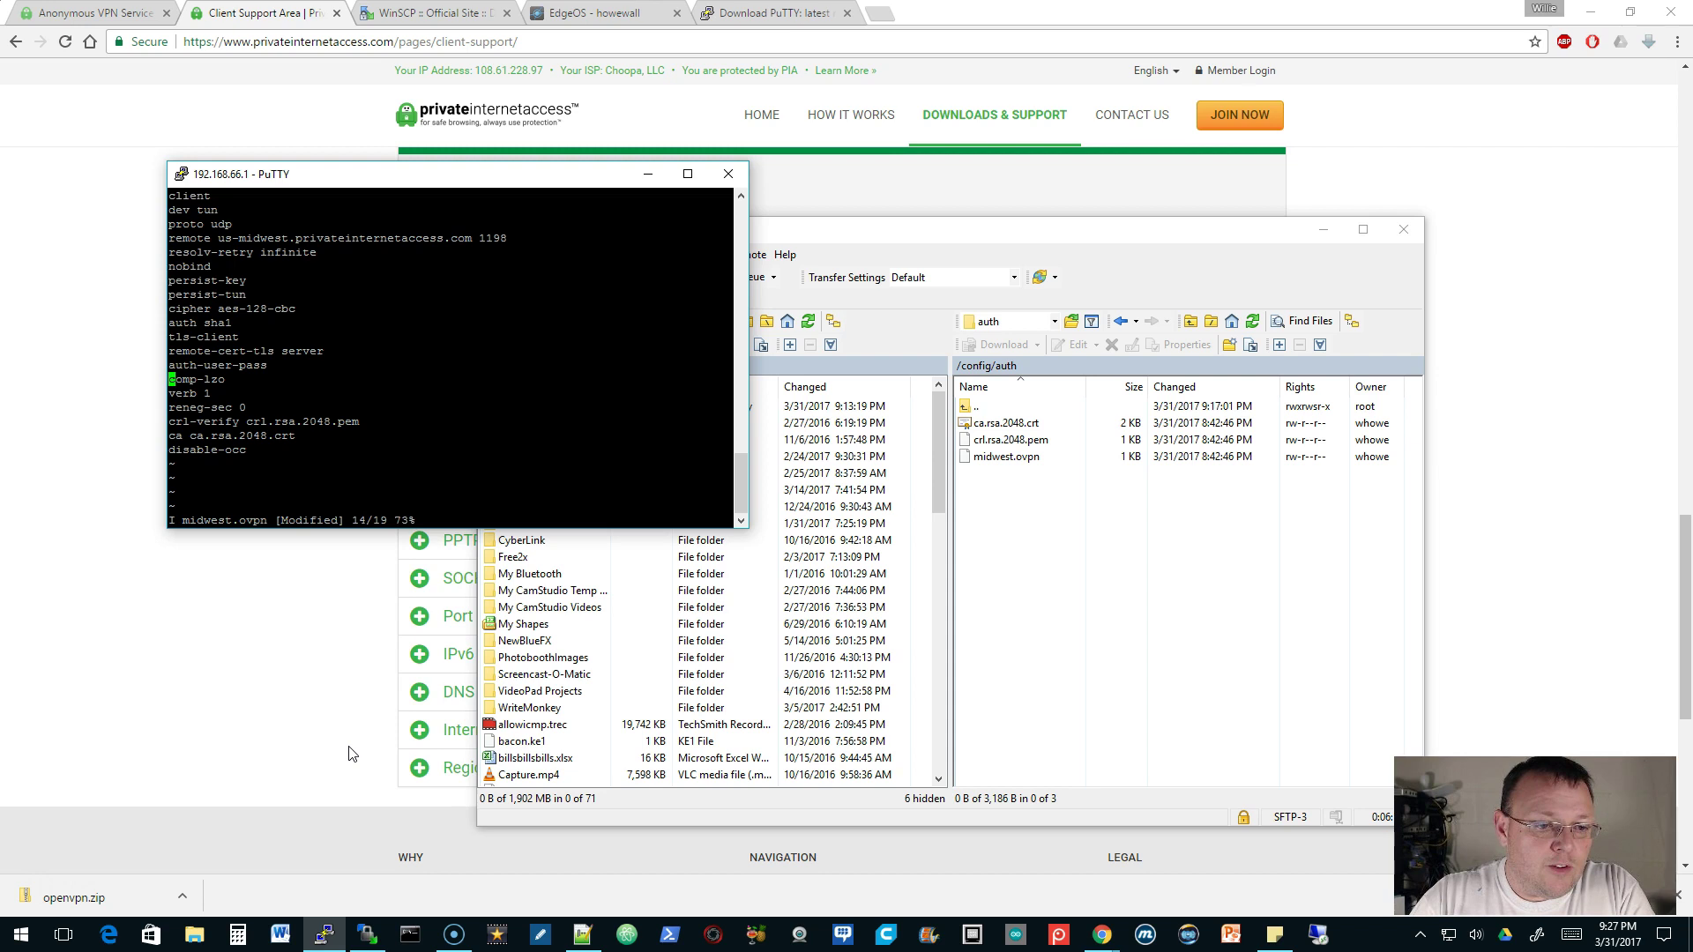
key("Right")
key("Right")
key("Right")
key("Right")
key("Right")
key("Right")
key("Right")
key("Right")
key("Right")
key("Right")
key("Right")
key("Right")
key("Right")
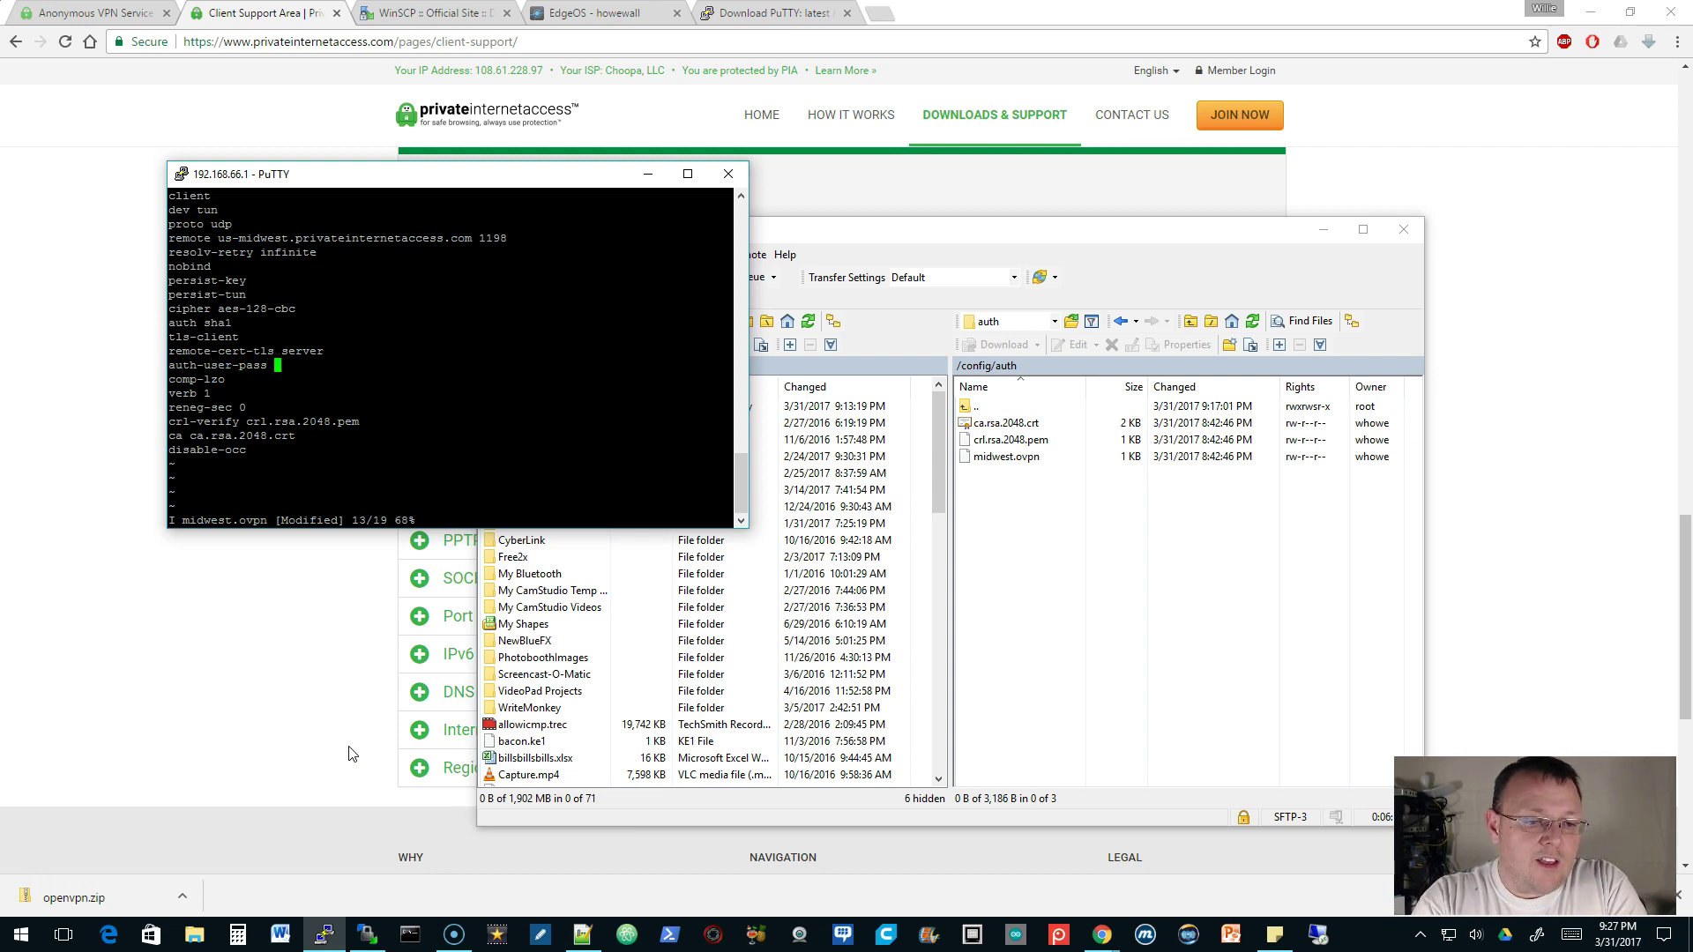
type("/config/auth/userpass.txt")
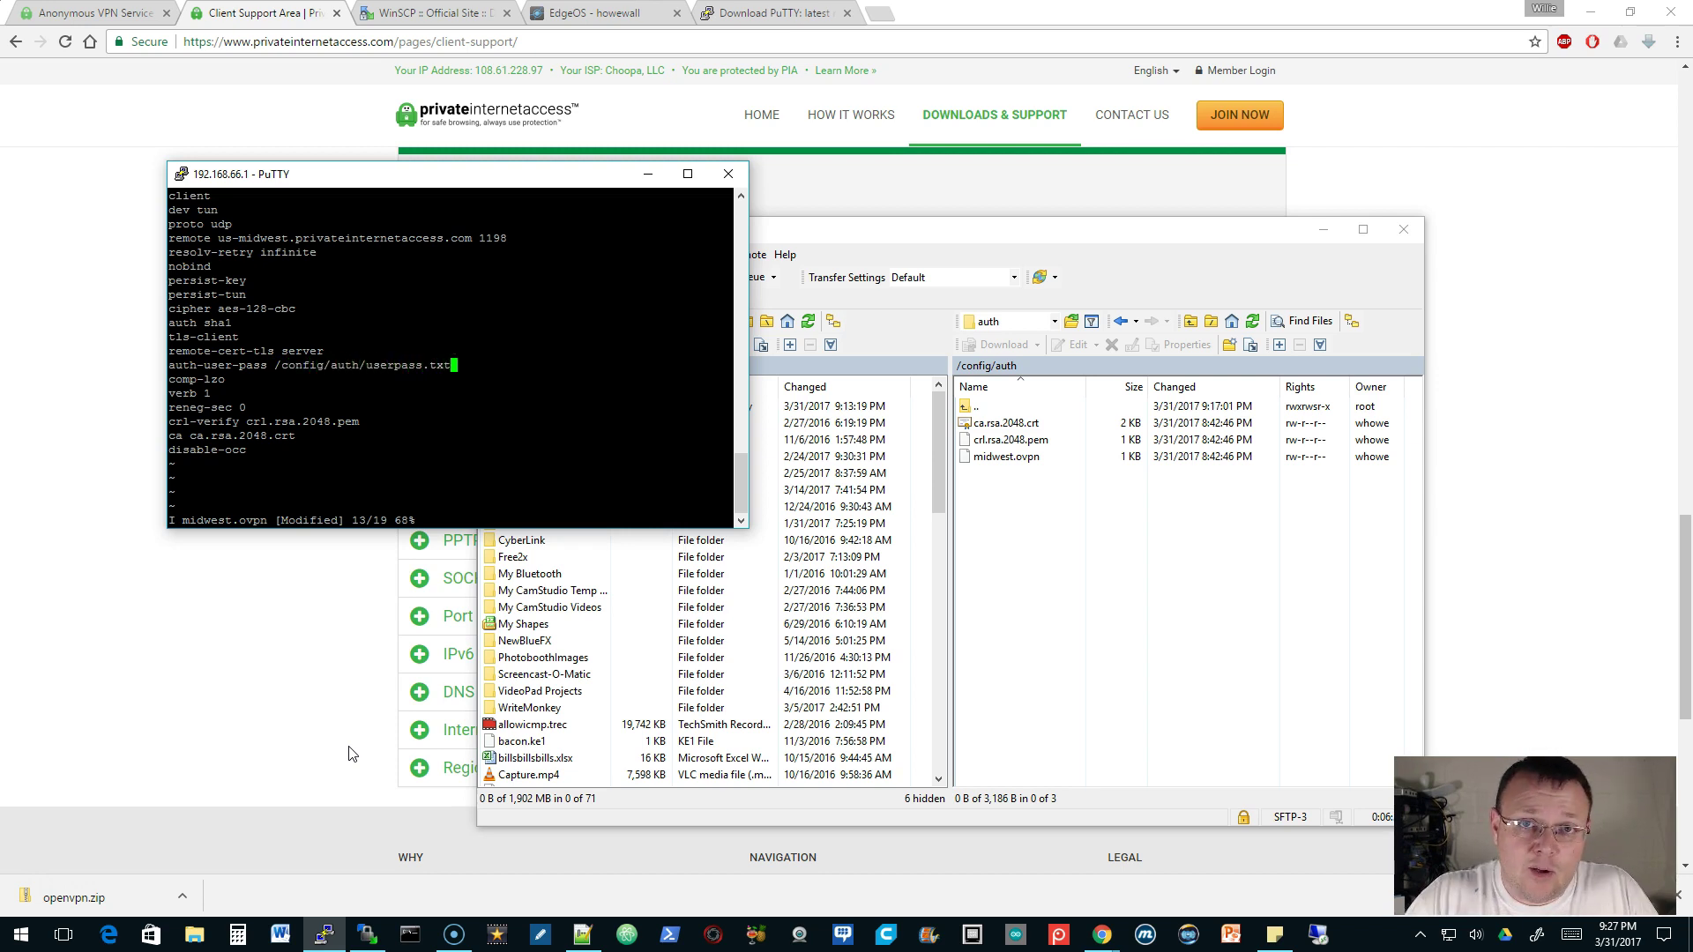
Step: Prefix the crl.rsa.2048.pem and ca.rsa.2048.crt file names with /config/auth/
key("Down")
key("Down")
key("Down")
key("Down")
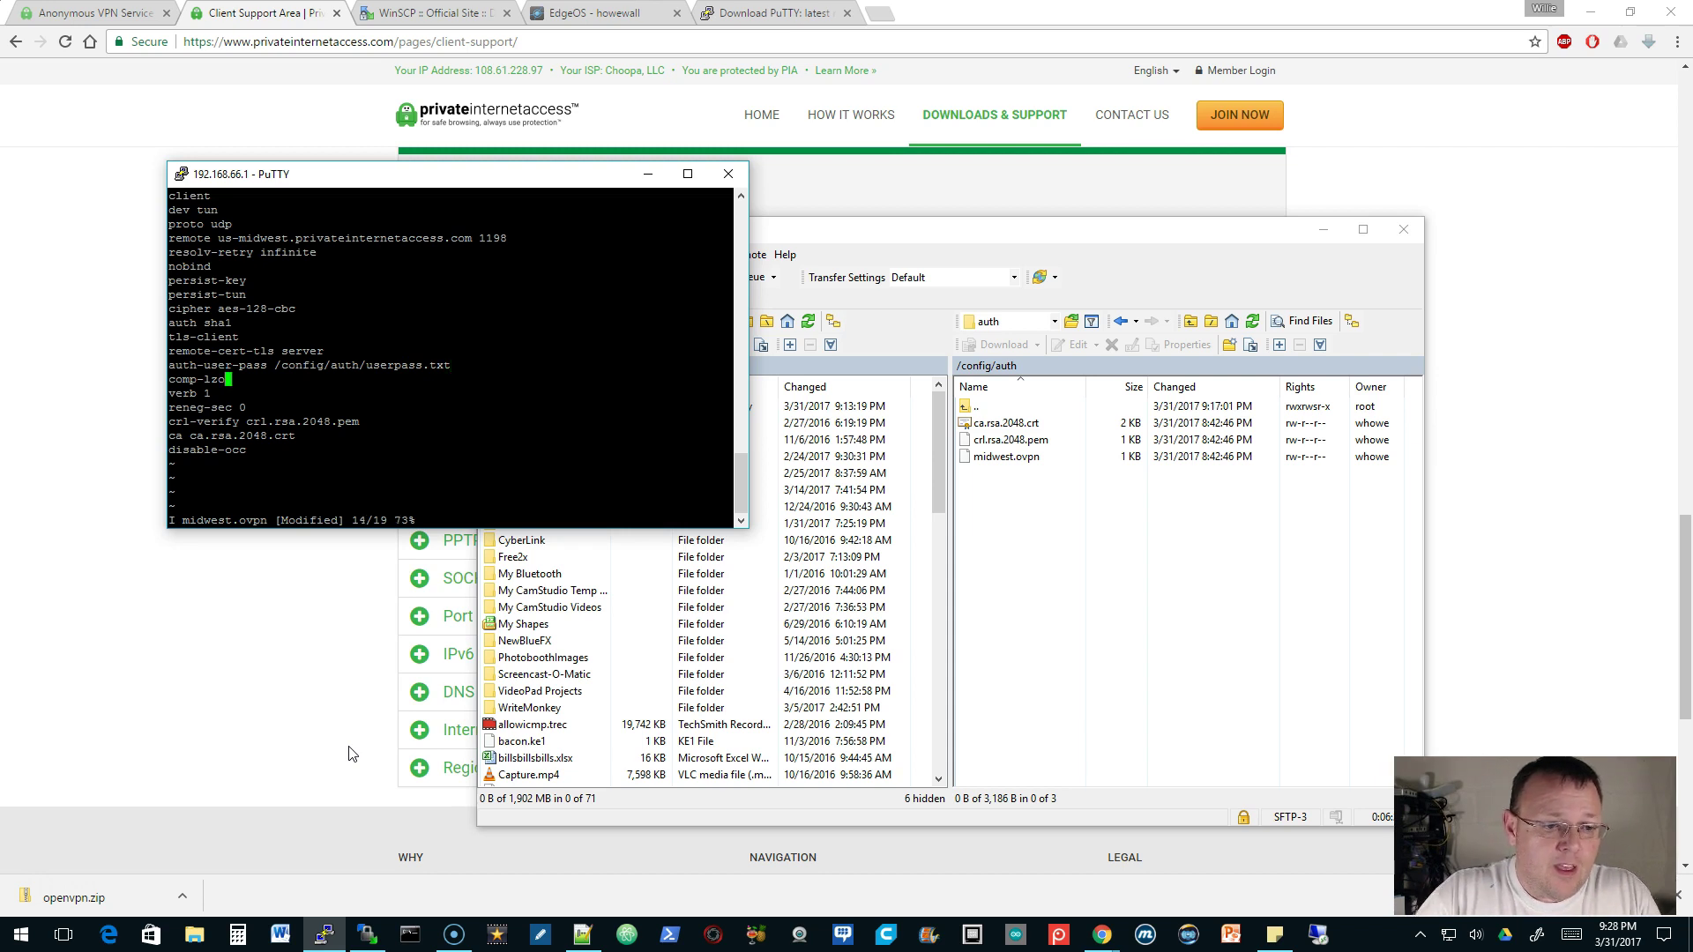
key("Right")
key("Right")
key("Right")
key("Right")
key("Right")
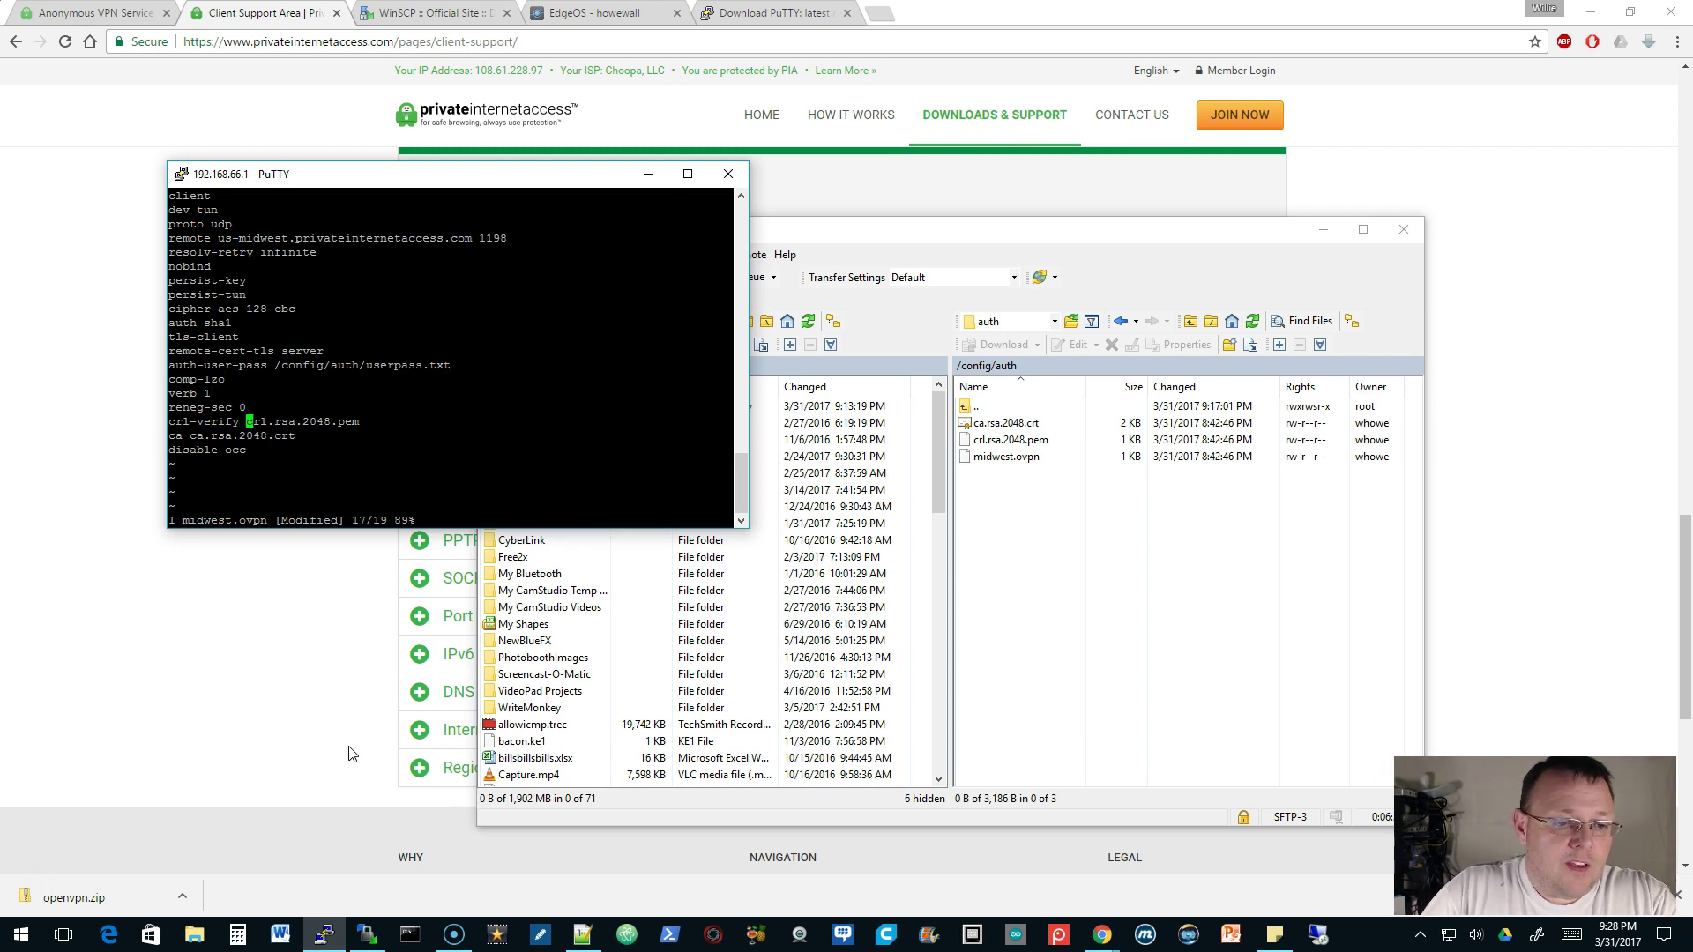
type("/config/auth/")
key("Down")
key("Left")
key("Left")
key("Left")
key("Left")
key("Left")
key("Left")
key("Left")
key("Left")
key("Left")
key("Left")
key("Left")
key("Left")
key("Left")
key("Left")
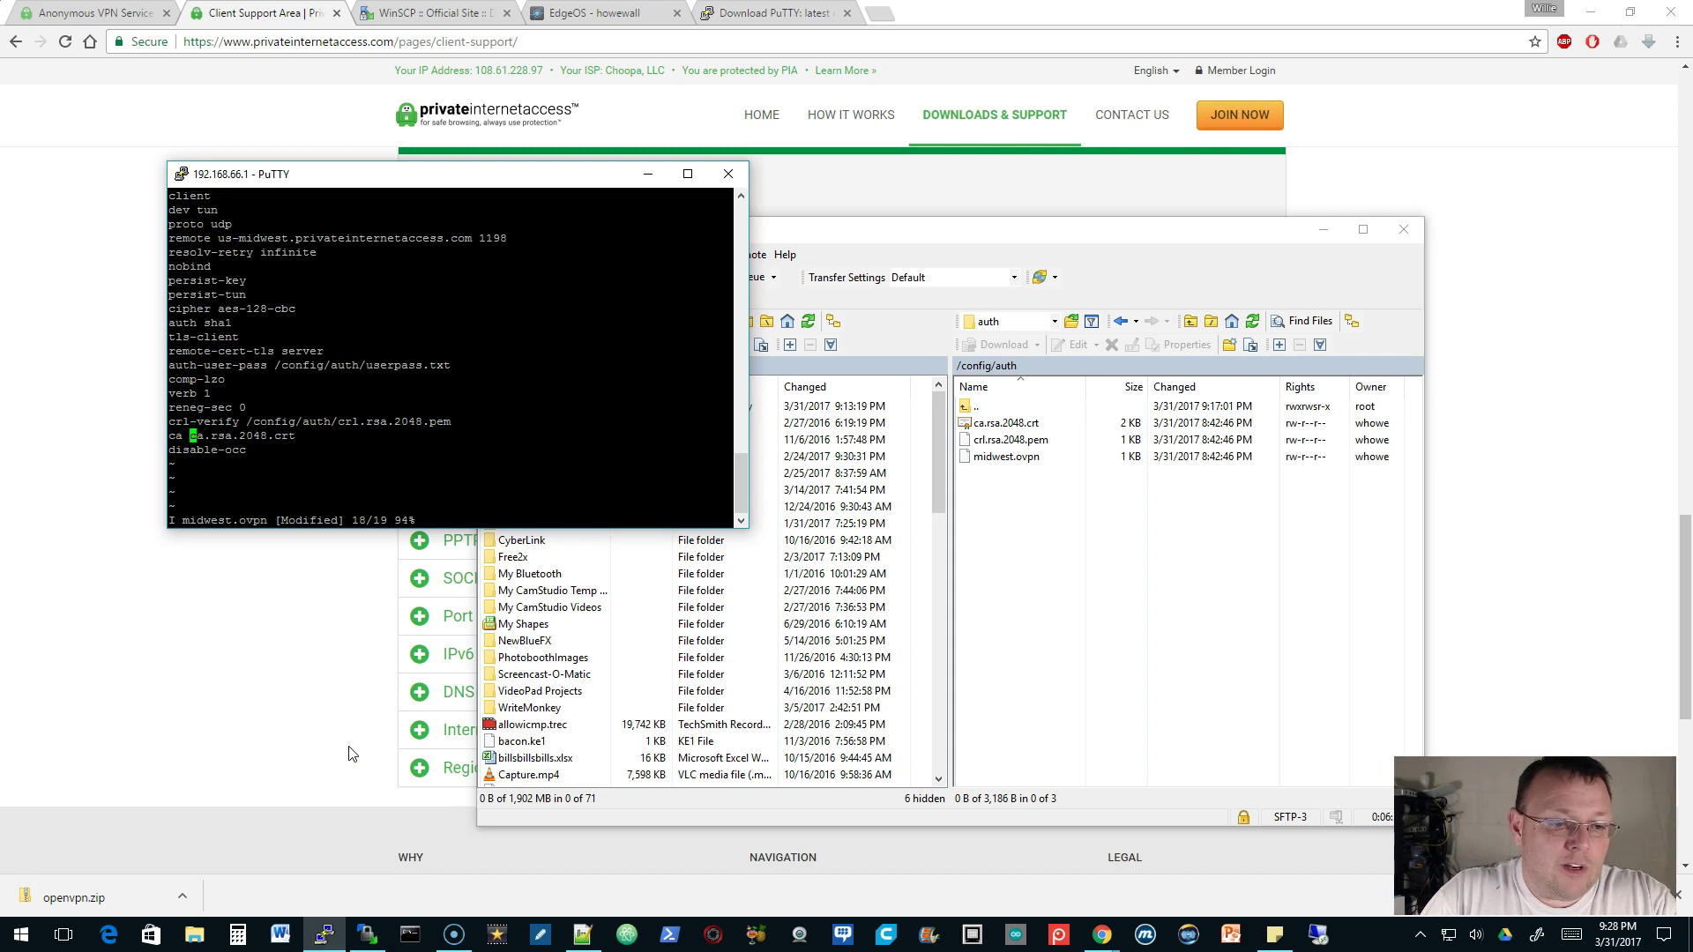
type("/config/au")
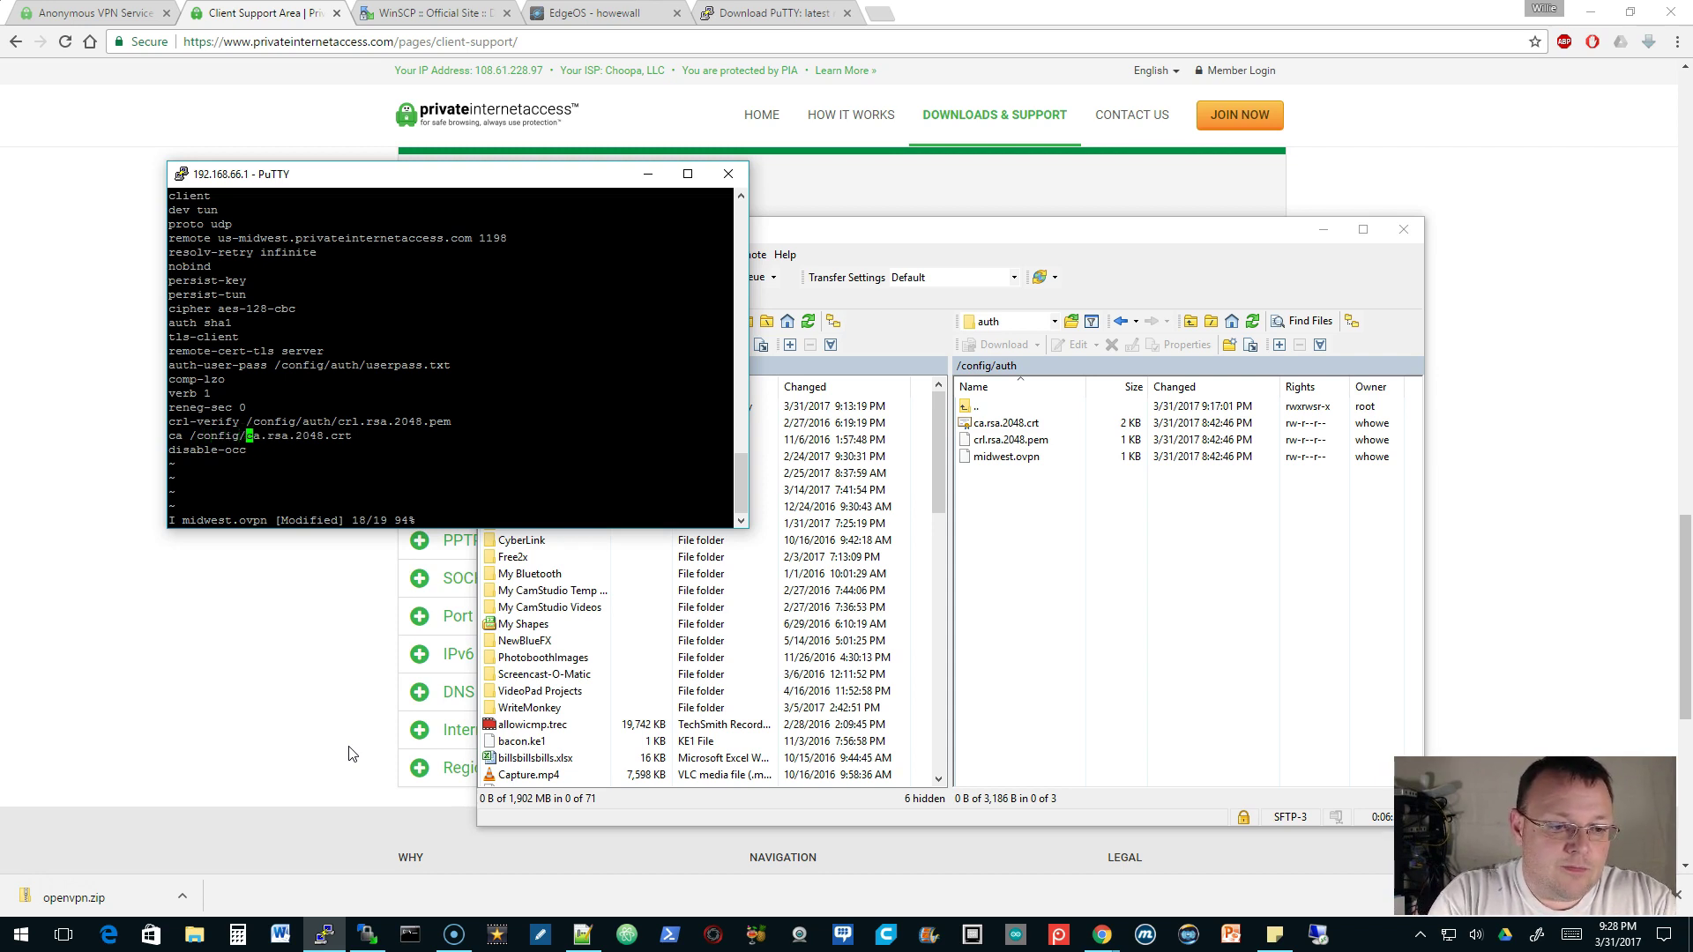
type("th/")
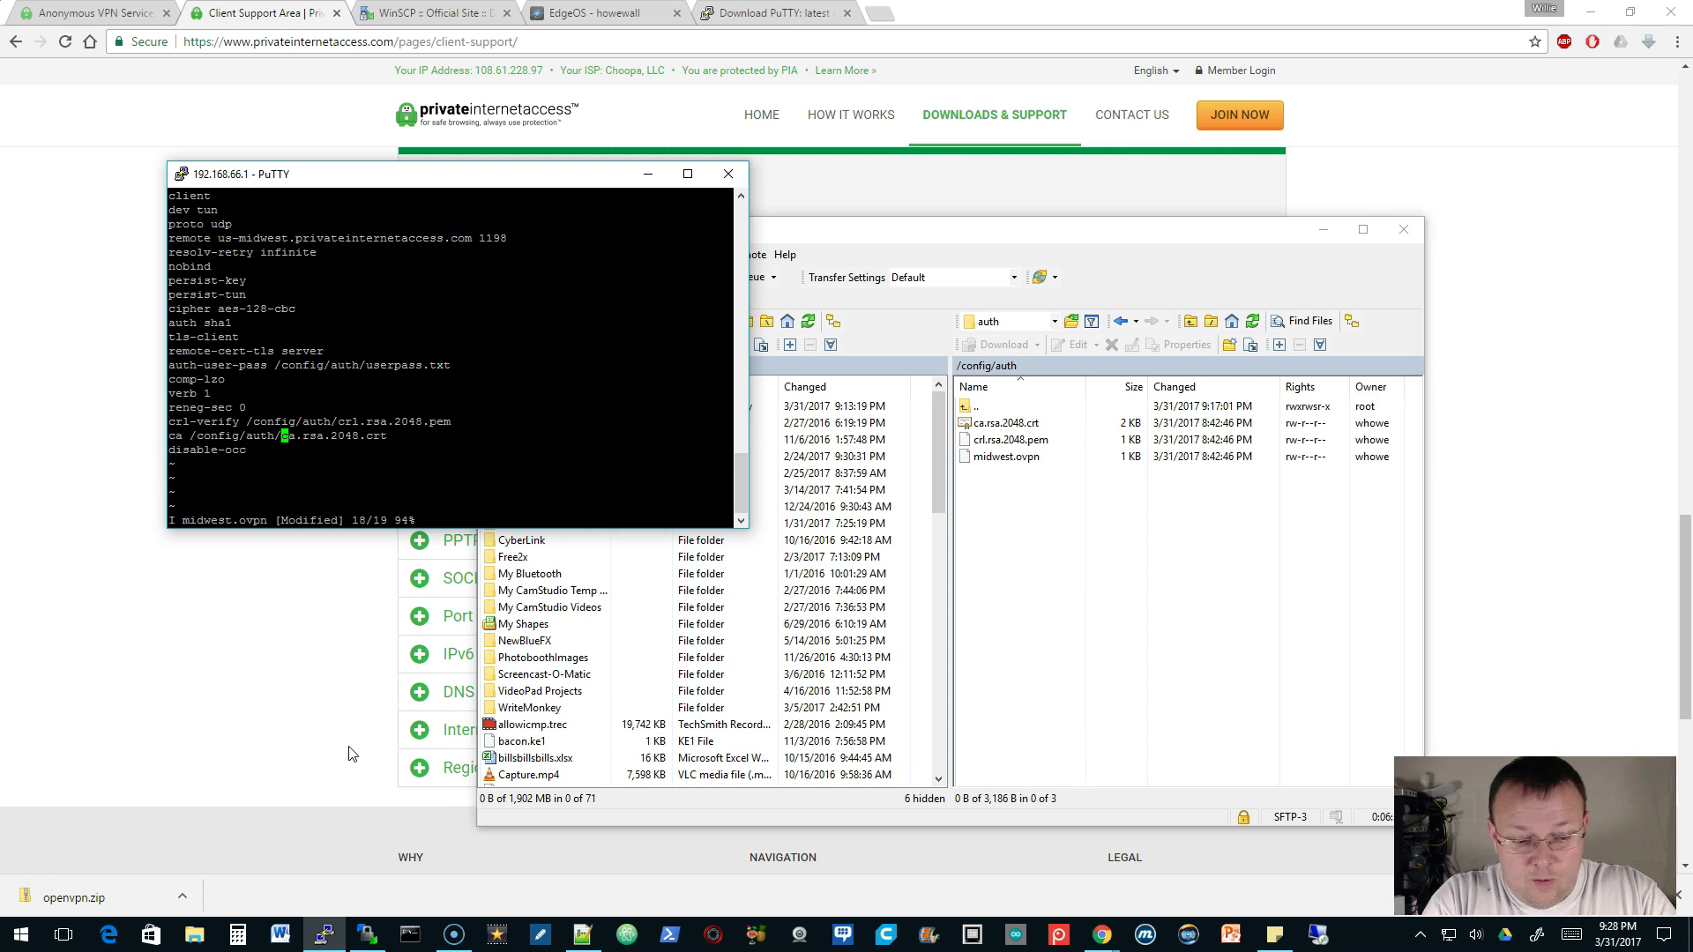
type(":")
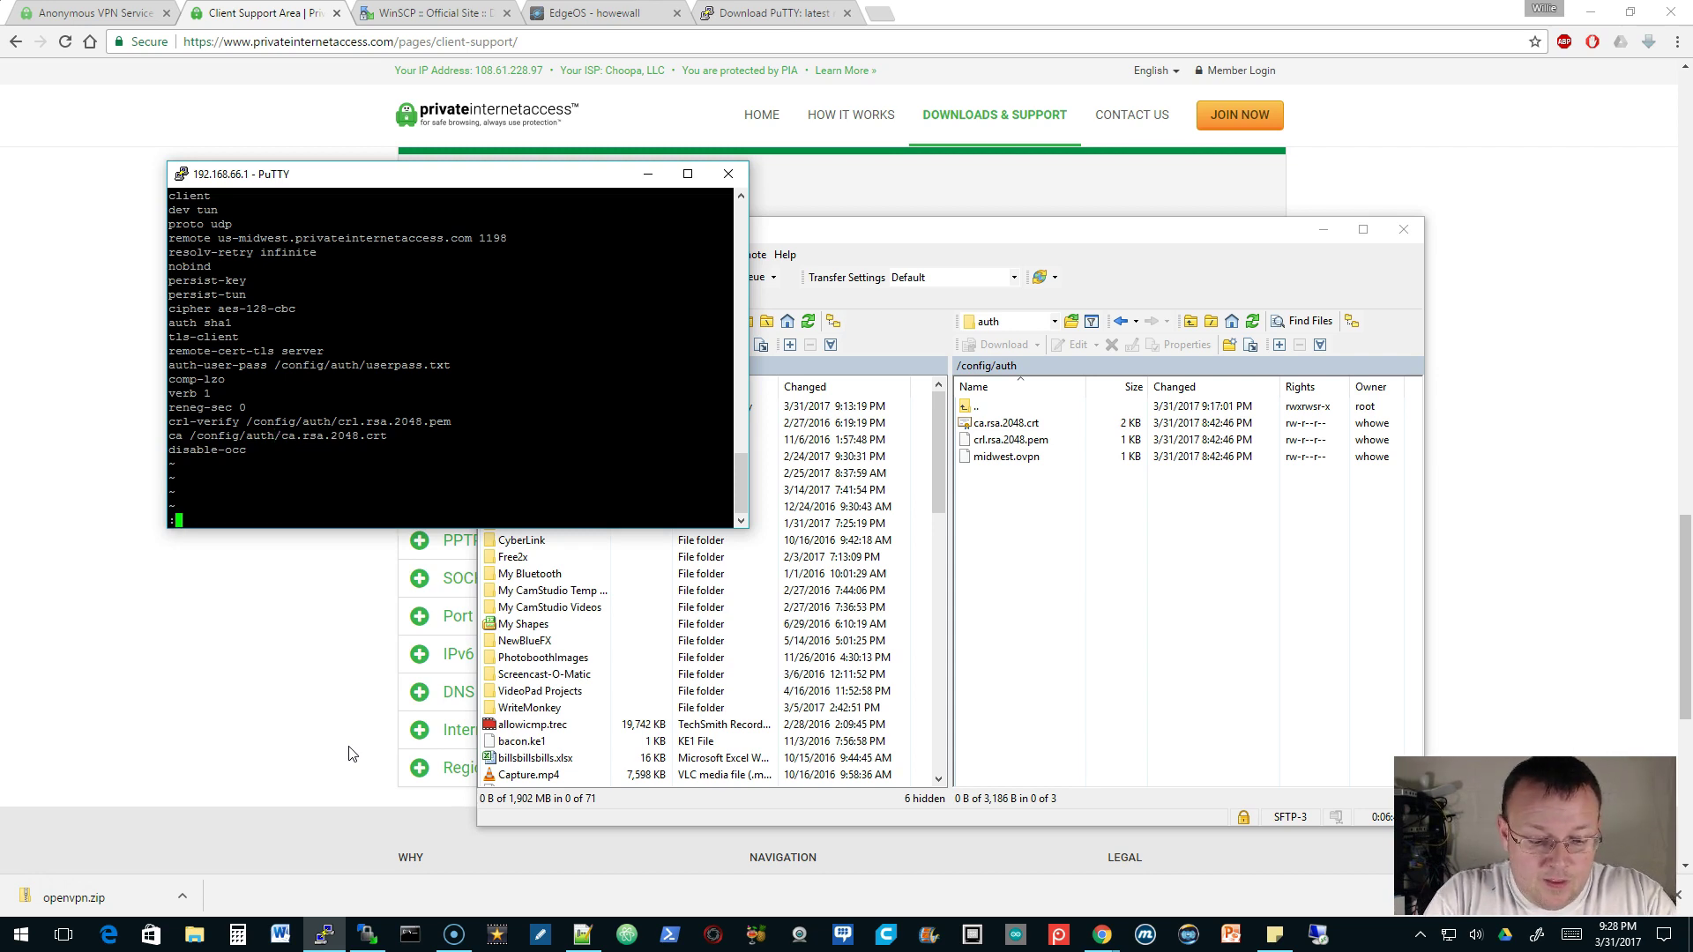
type("w!")
Step: Write the file with :w!, quit vi, and close WinSCP
key("Return")
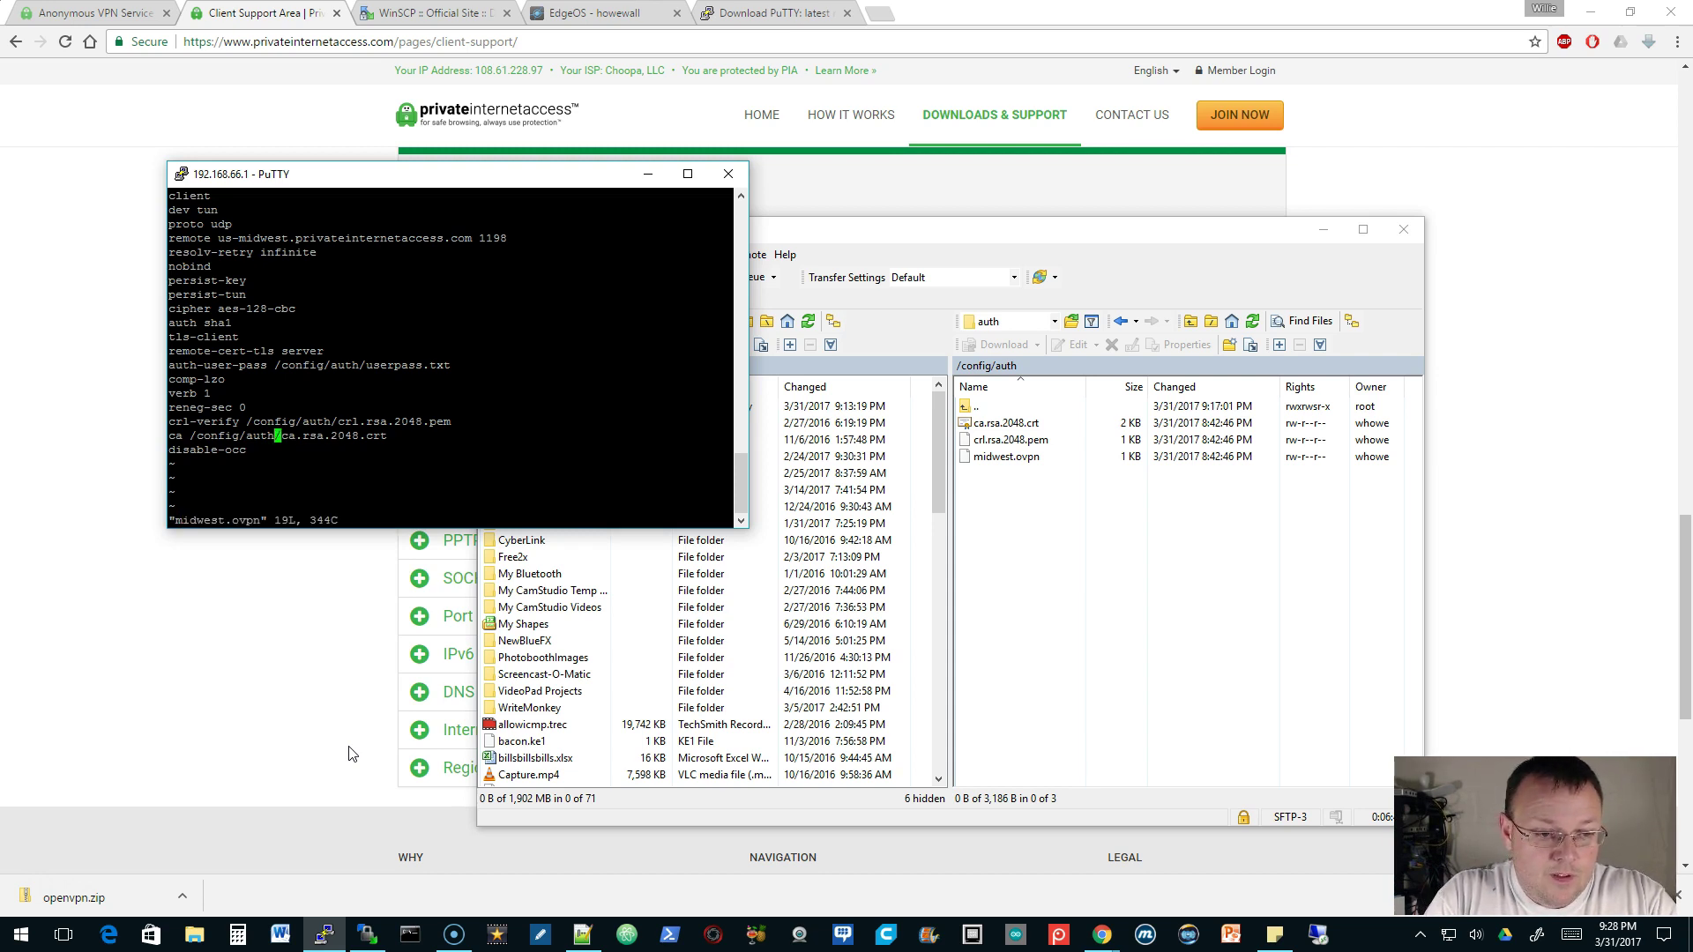
type(":q")
key("Return")
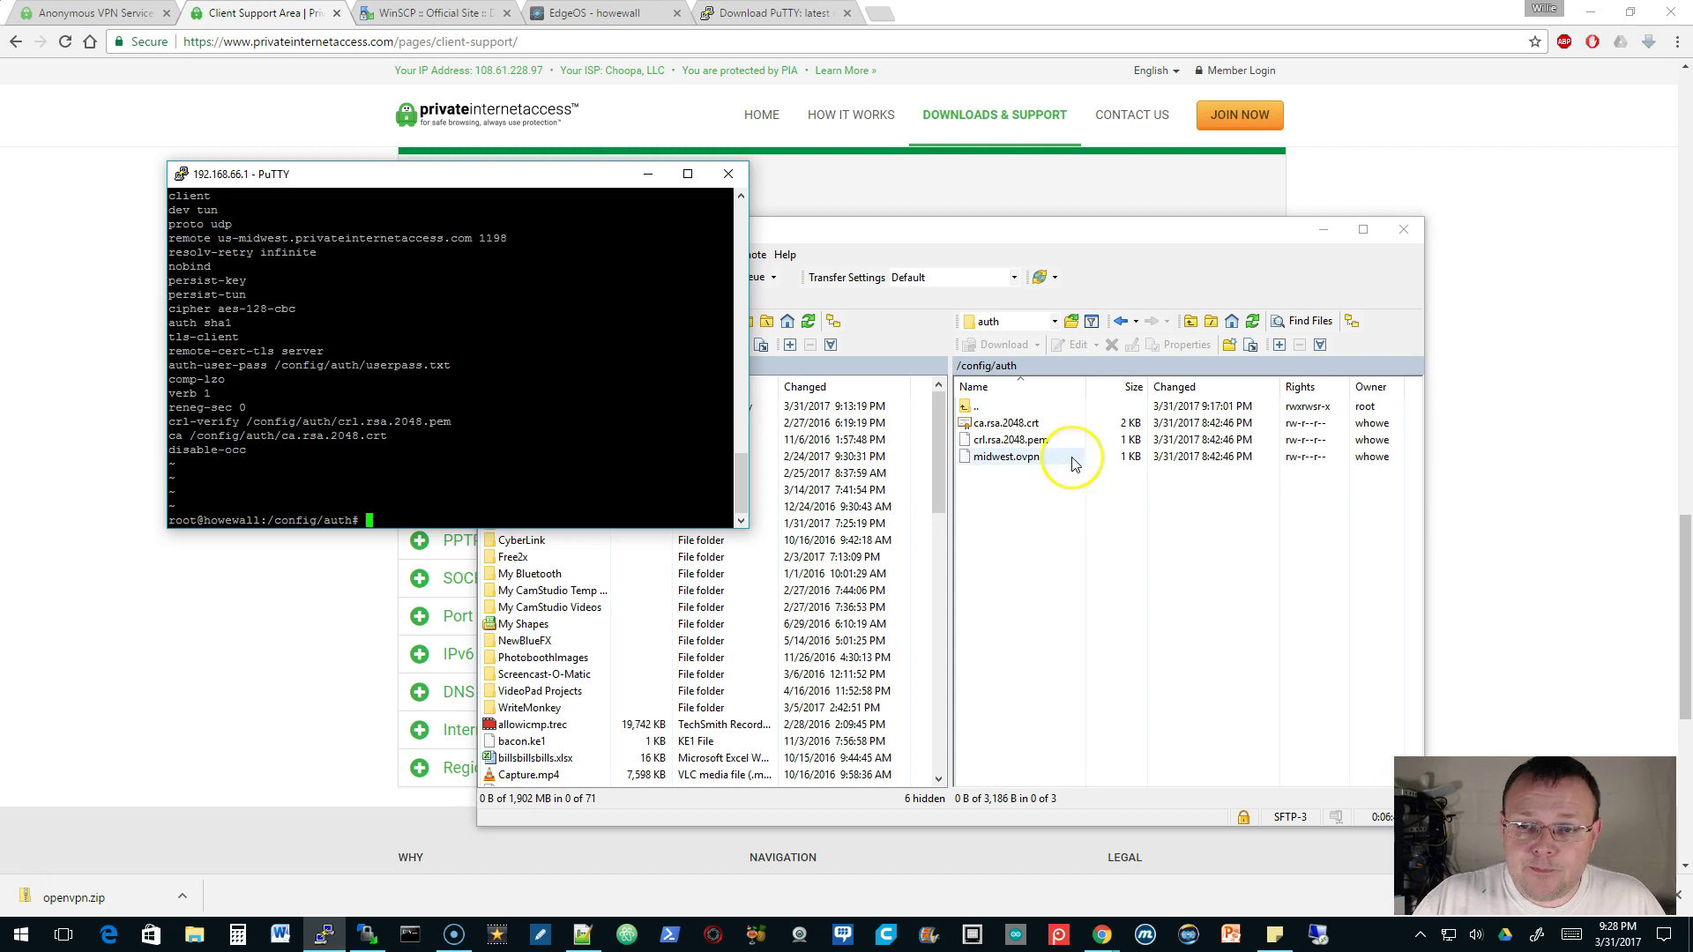
left_click(1410, 230)
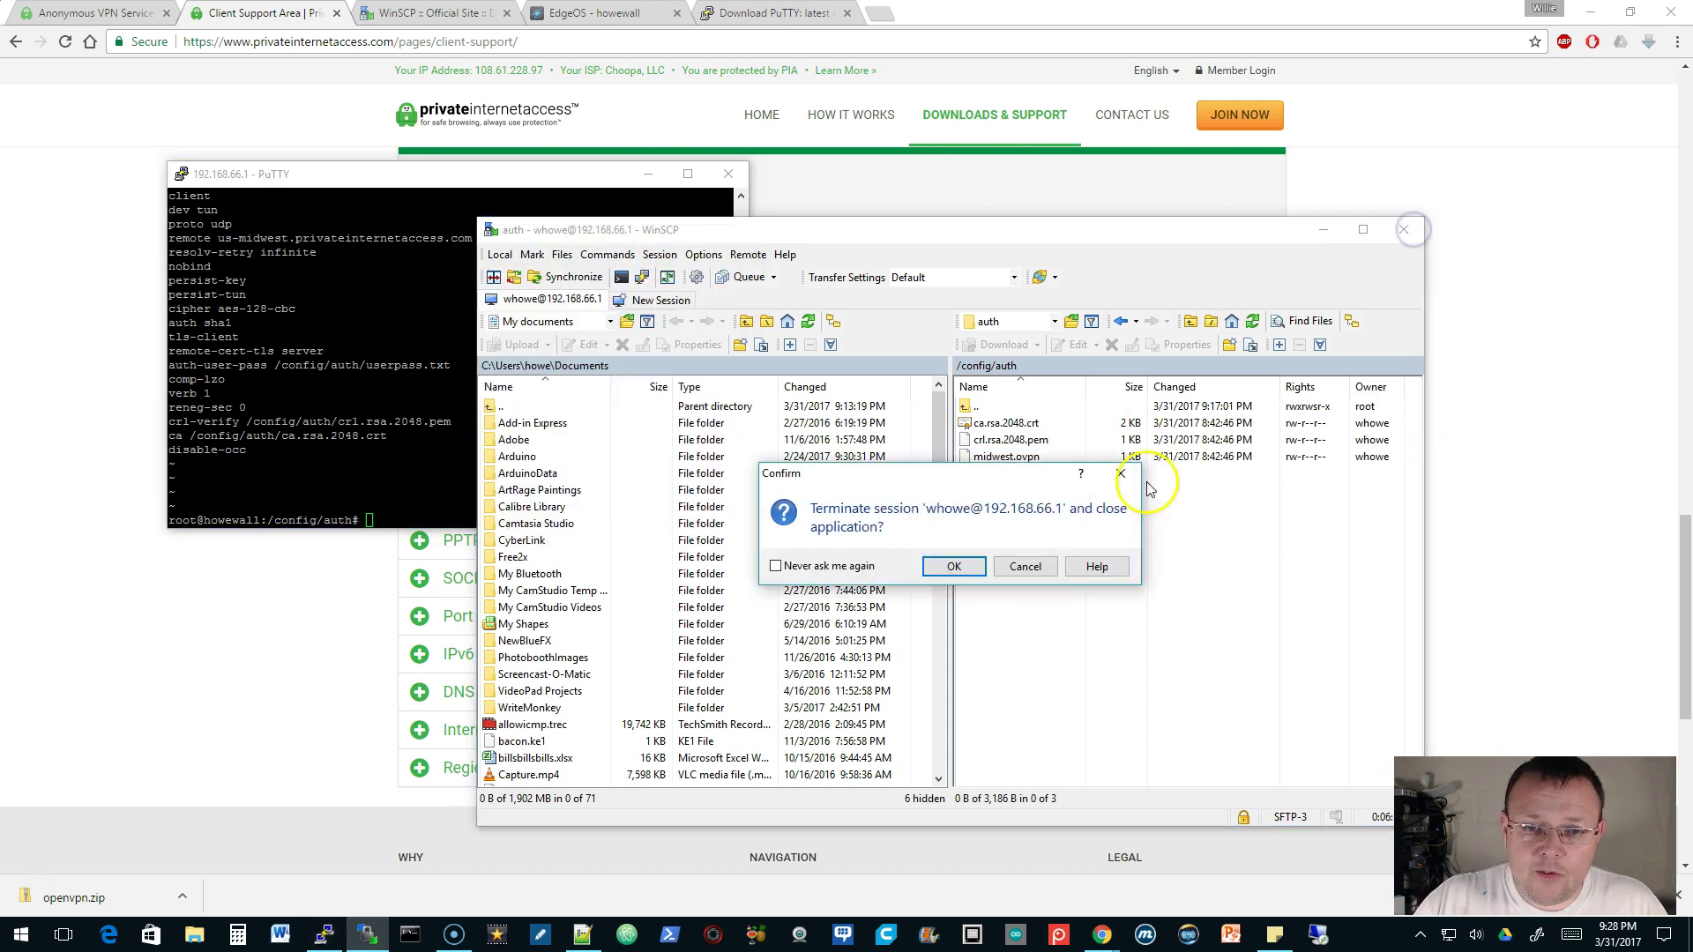
Step: Confirm ending the WinSCP session and bring piavpn.txt in Notepad++ forward
left_click(955, 565)
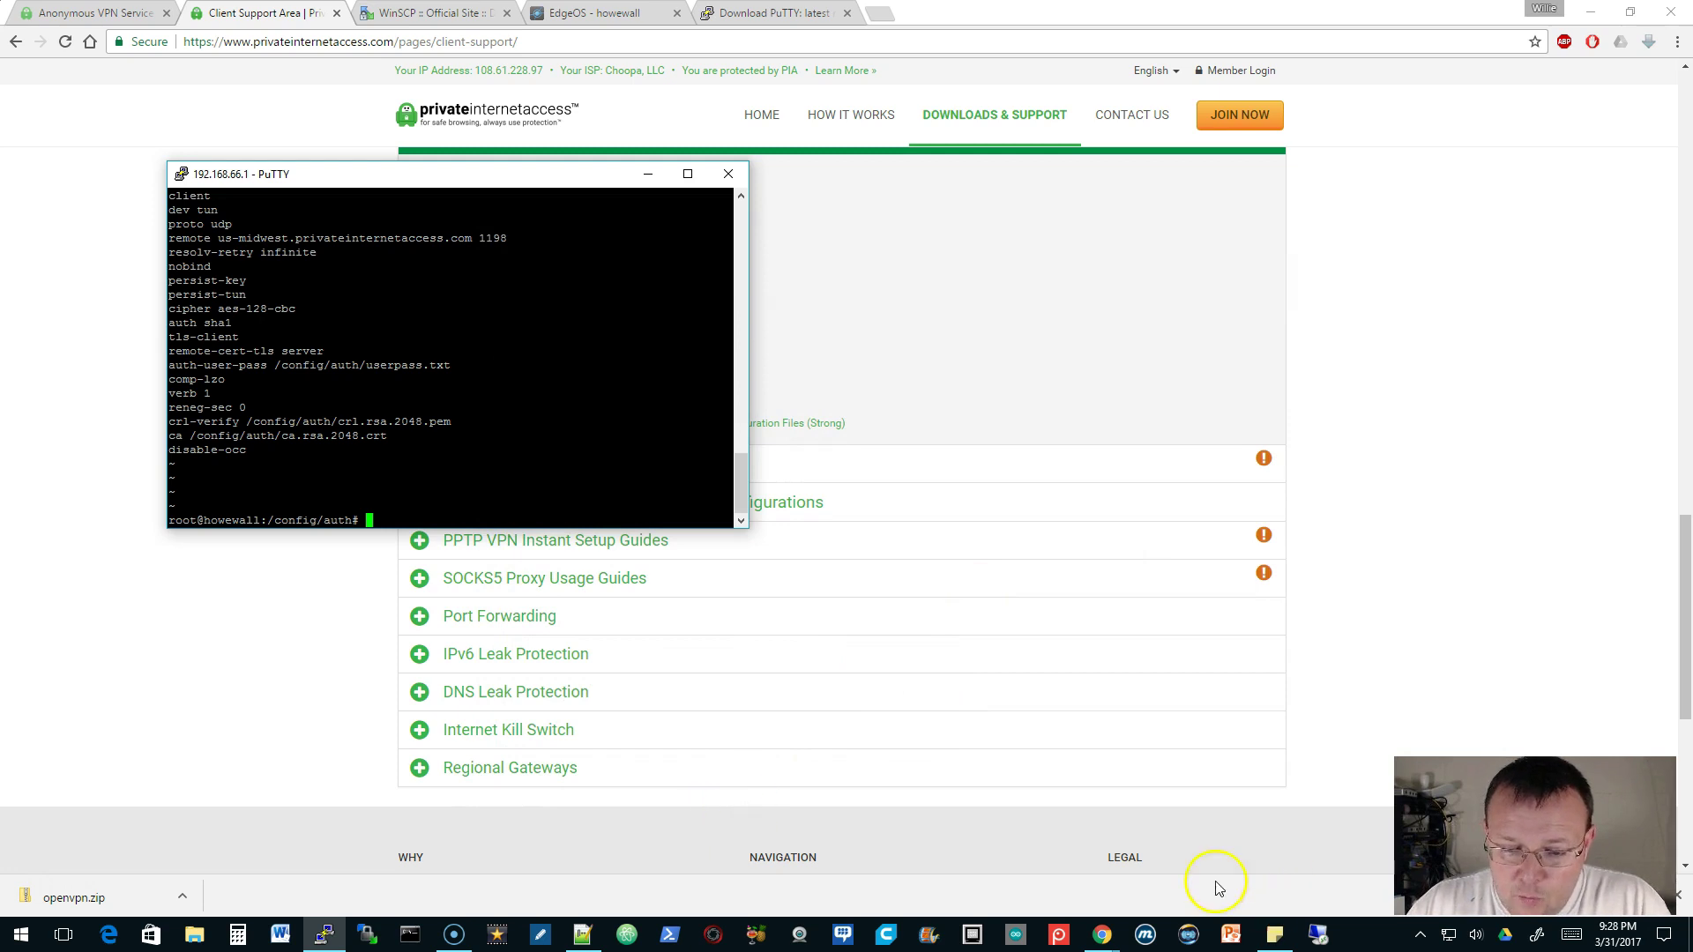
left_click(581, 932)
Step: Review piavpn.txt's commands: the 192.168.66.0/24 source, vtun0 entries and line 17's static route
left_click(827, 295)
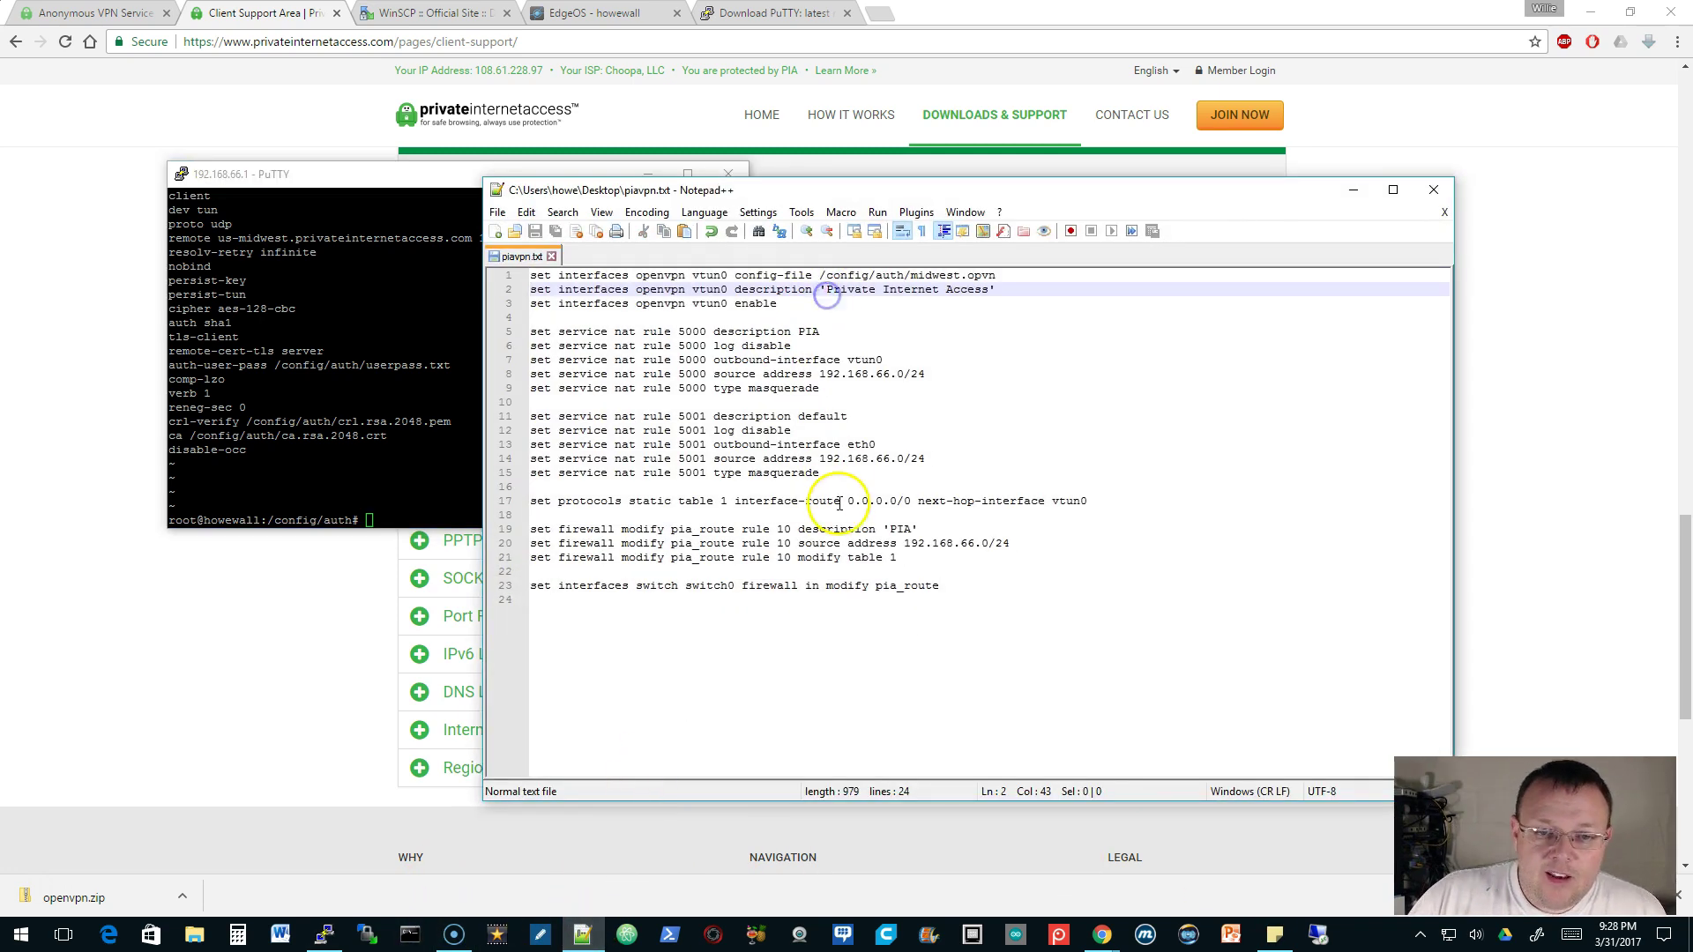
left_click_drag(714, 196, 1043, 164)
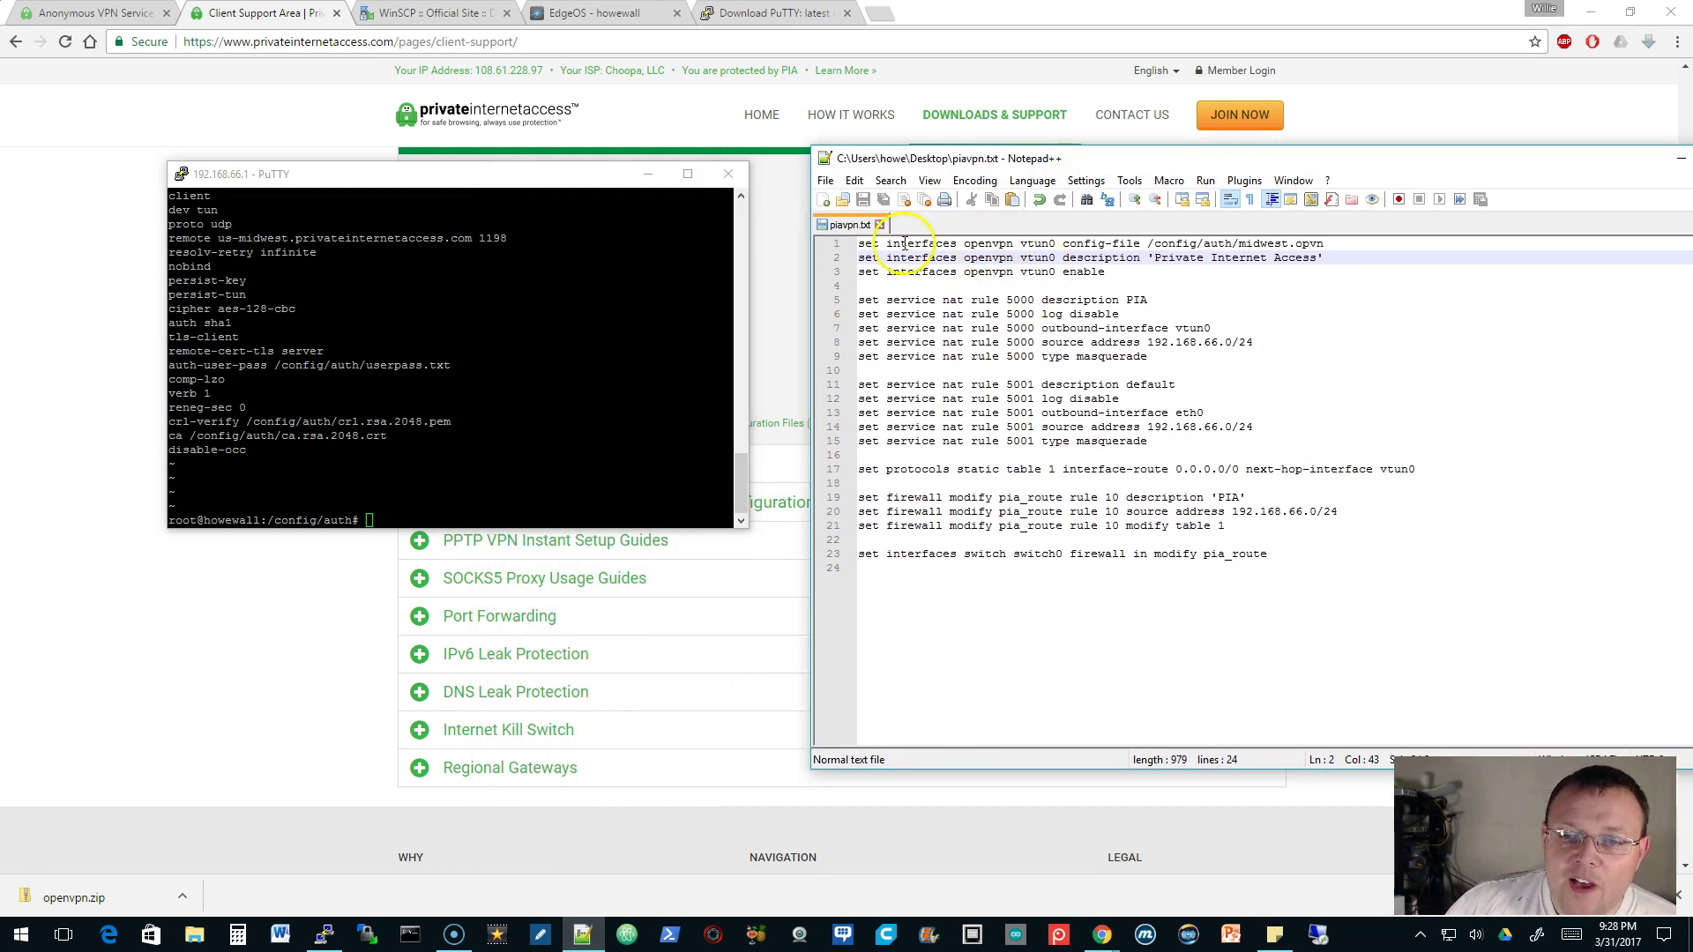
left_click_drag(855, 243, 1324, 236)
left_click(1258, 236)
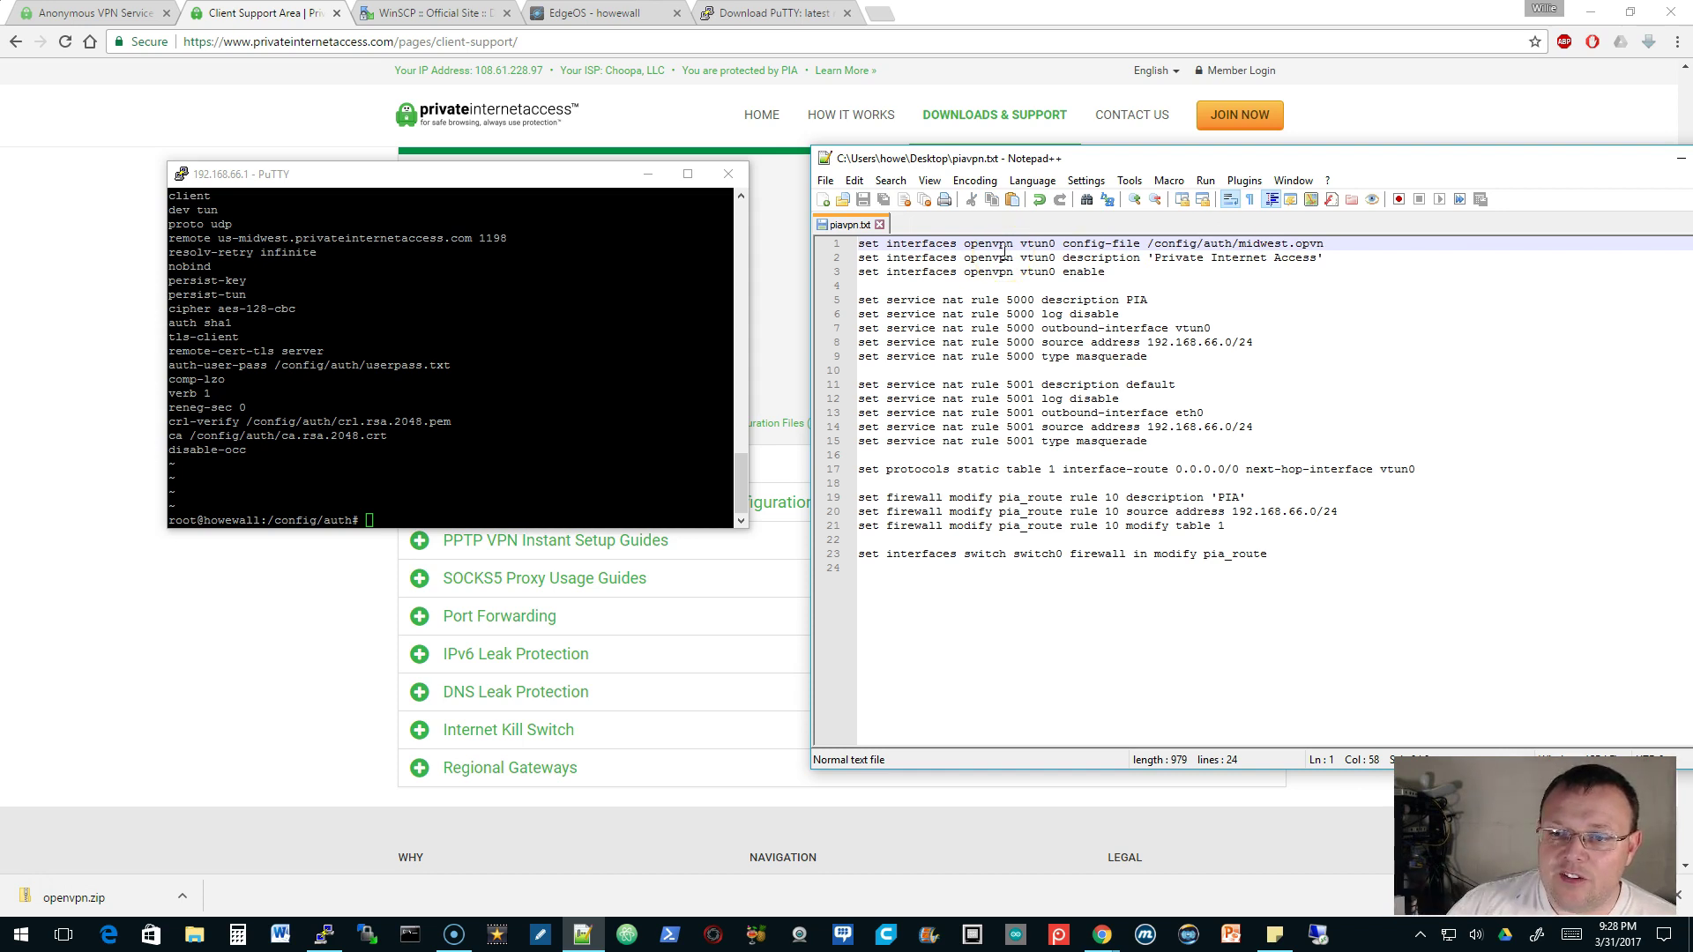
left_click(1015, 258)
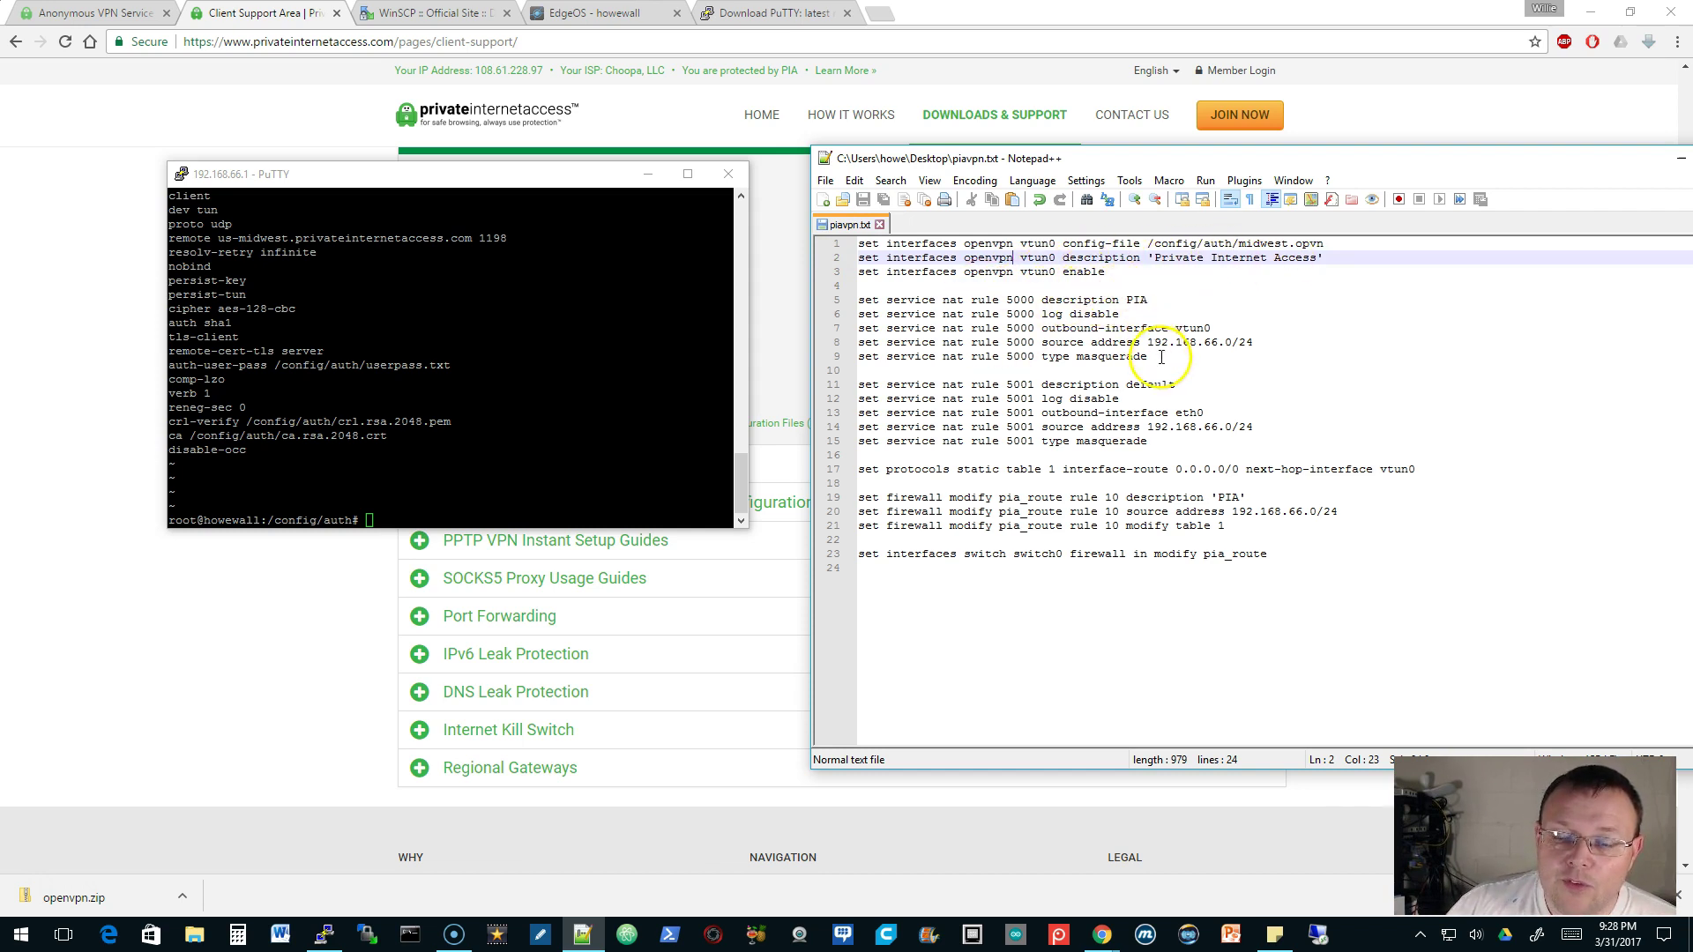
left_click_drag(1147, 342, 1250, 342)
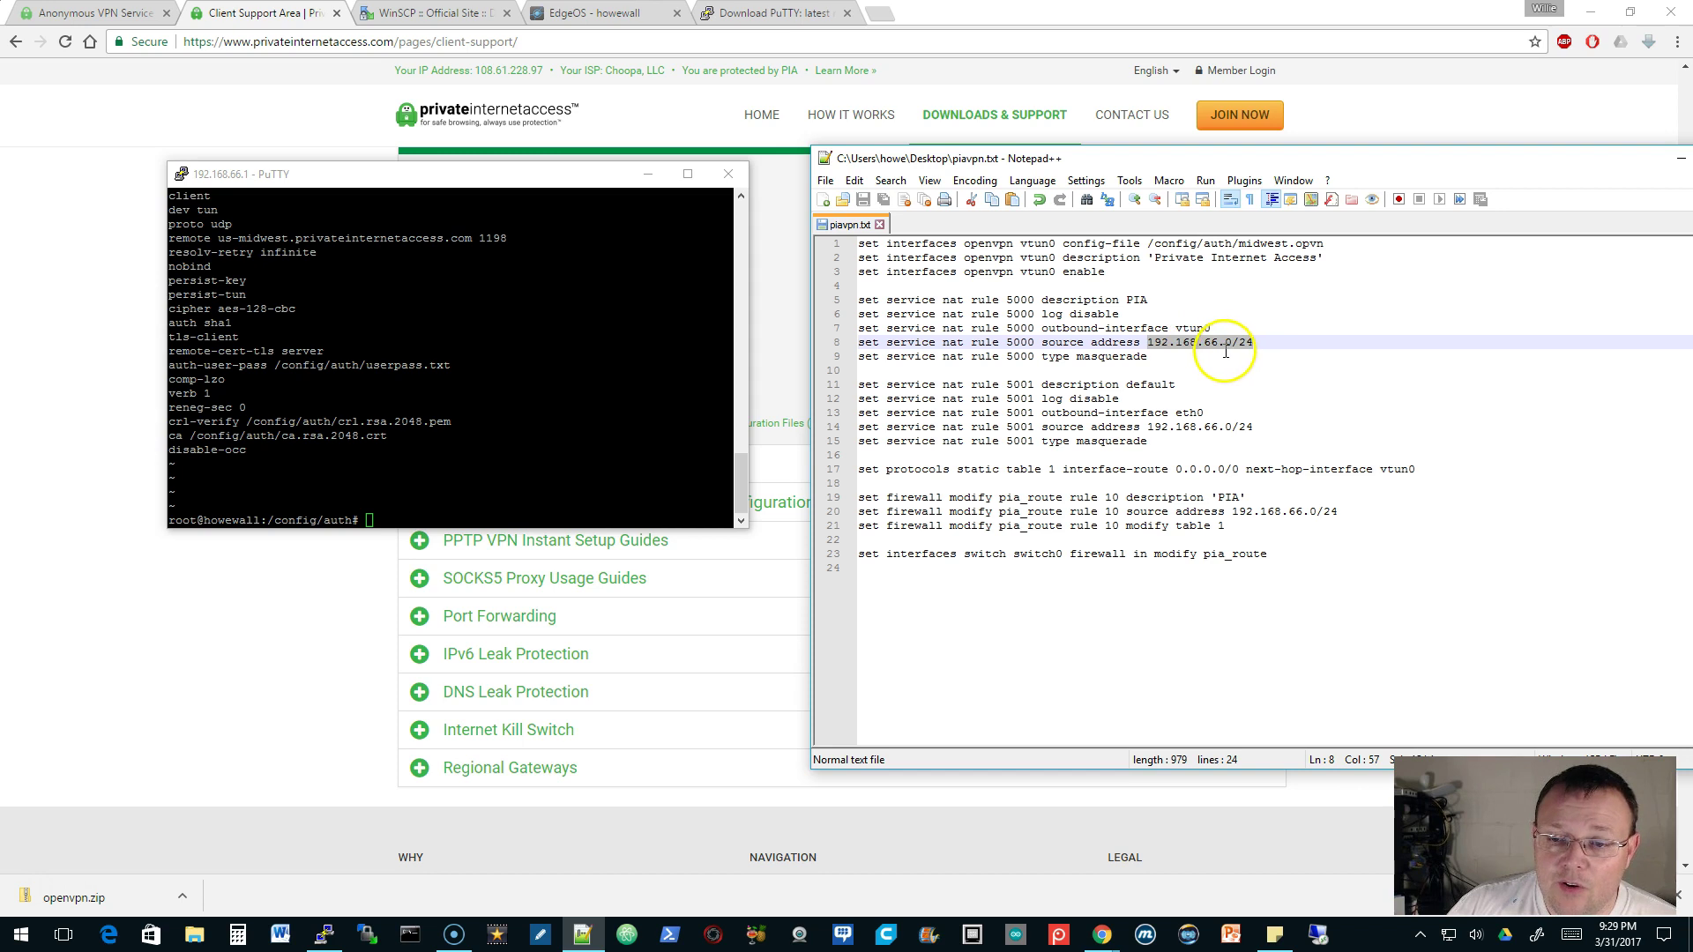
double_click(1186, 327)
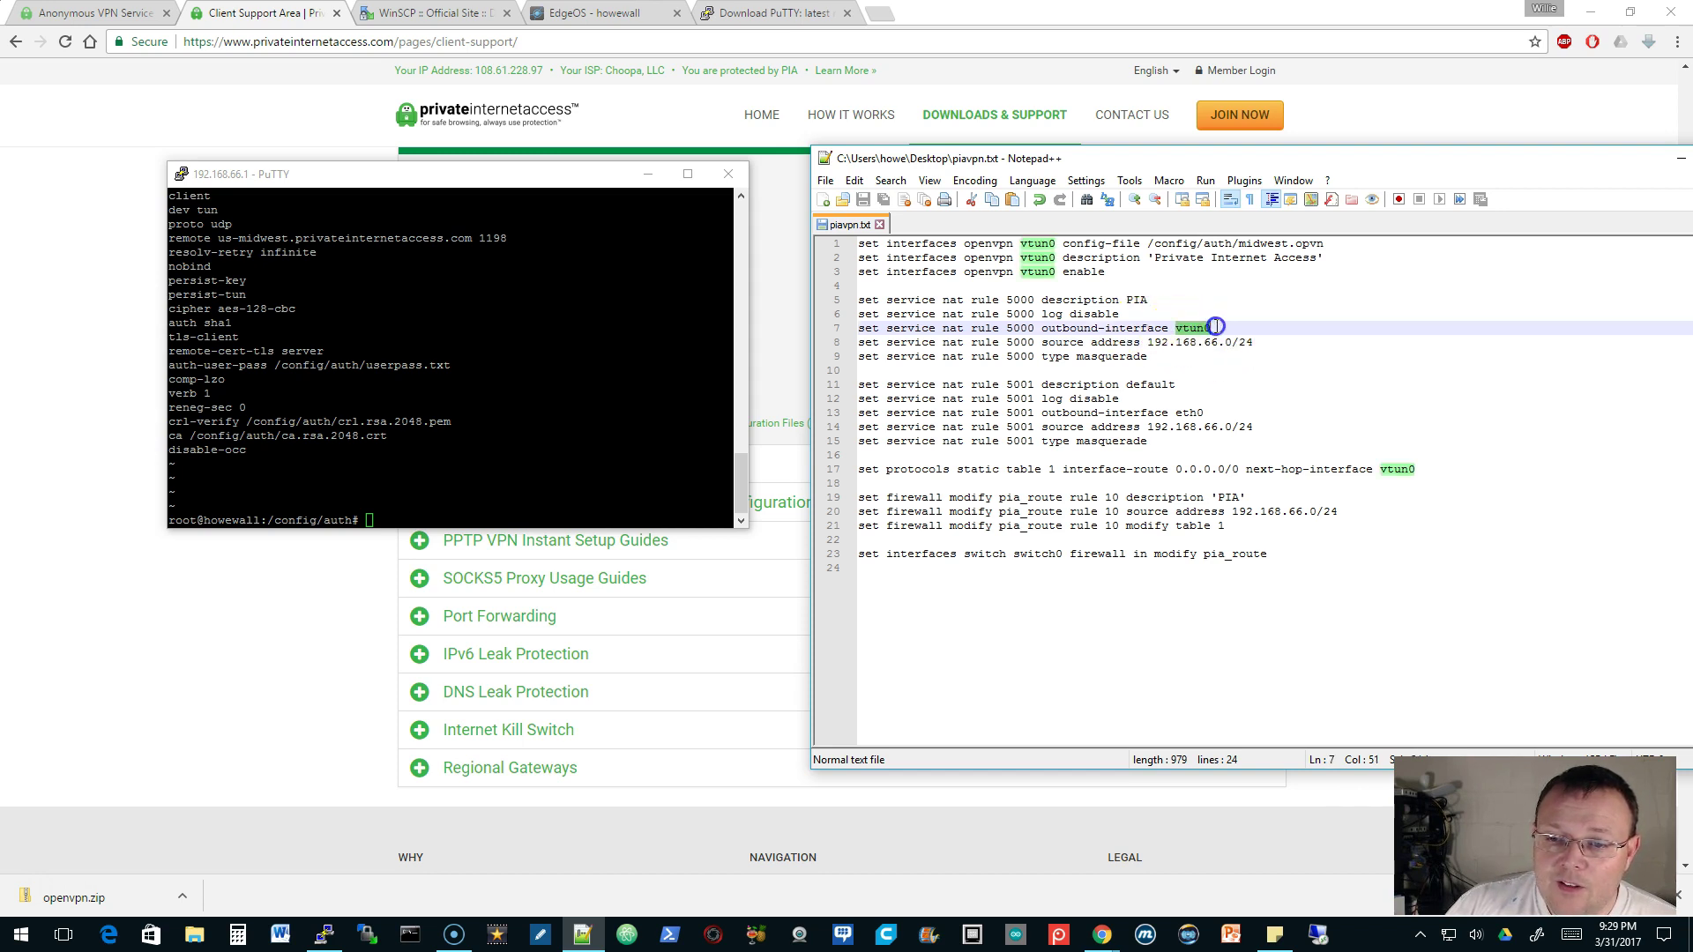
left_click(1209, 328)
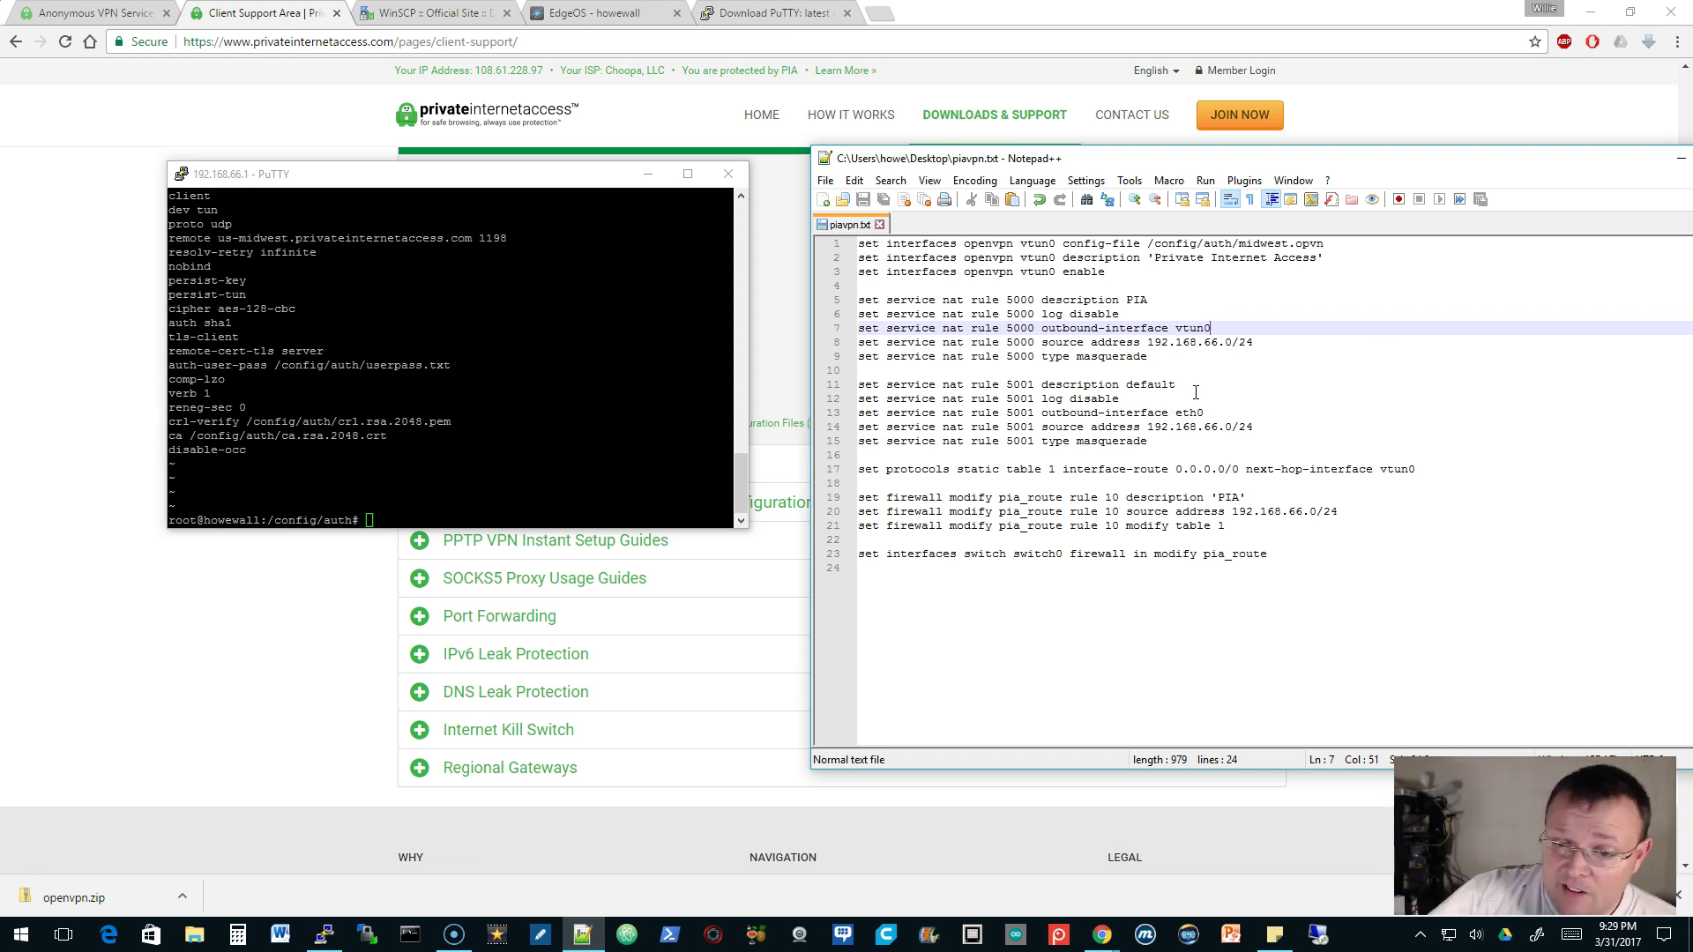
left_click_drag(860, 470, 1411, 463)
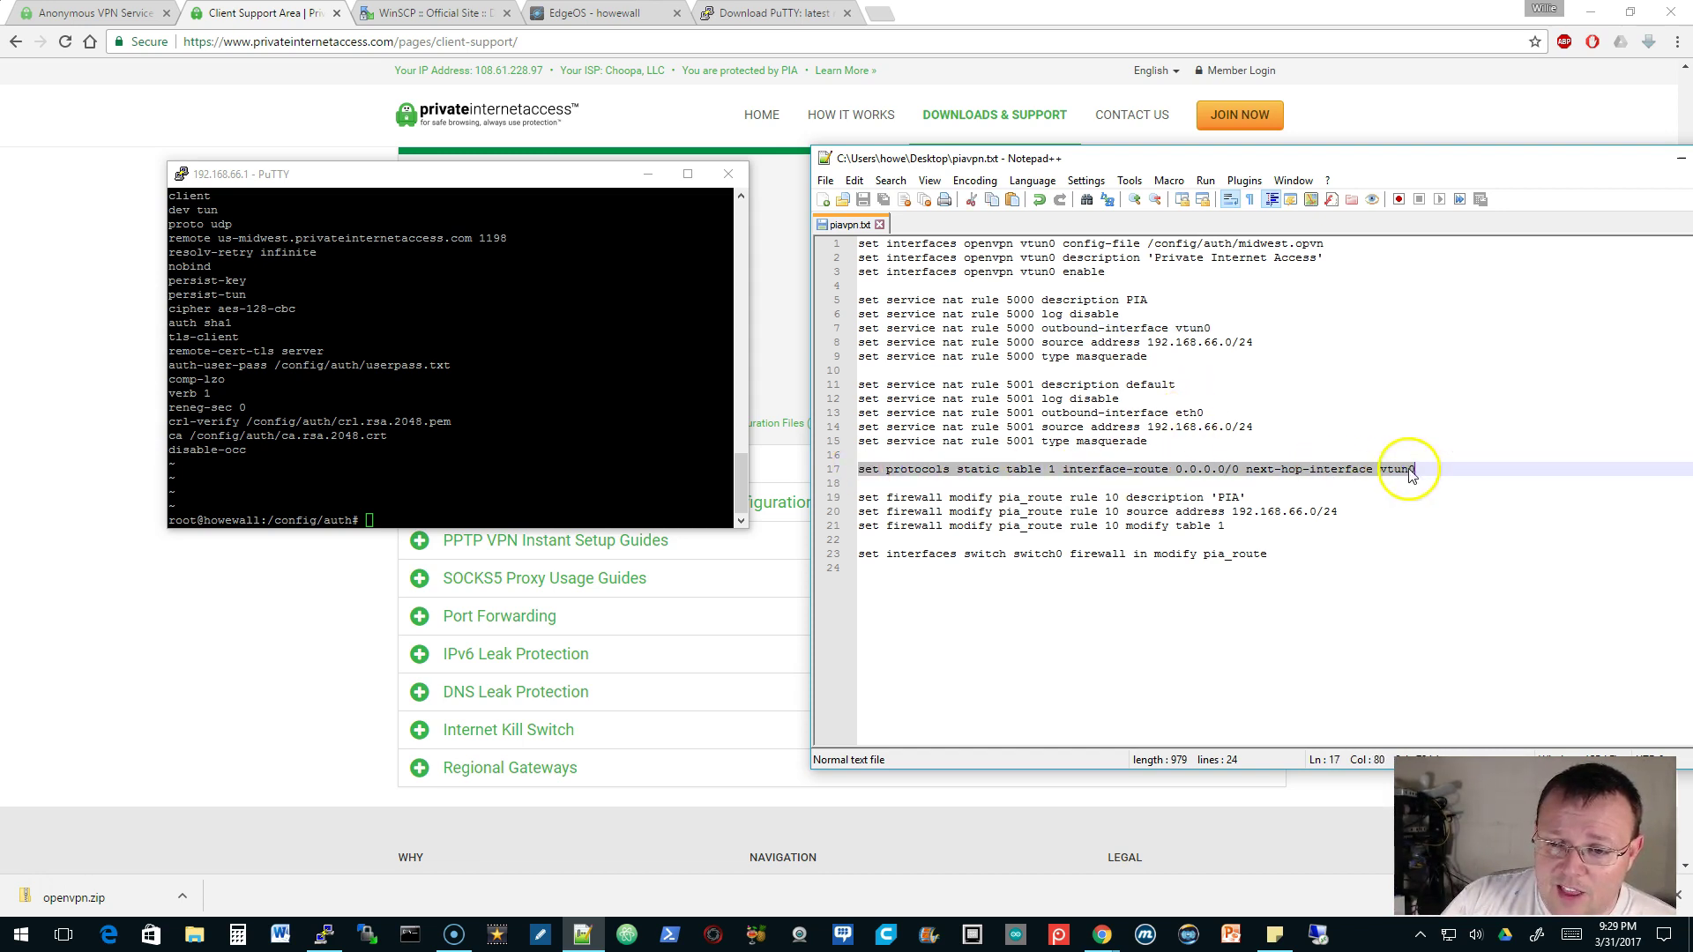
left_click(1408, 468)
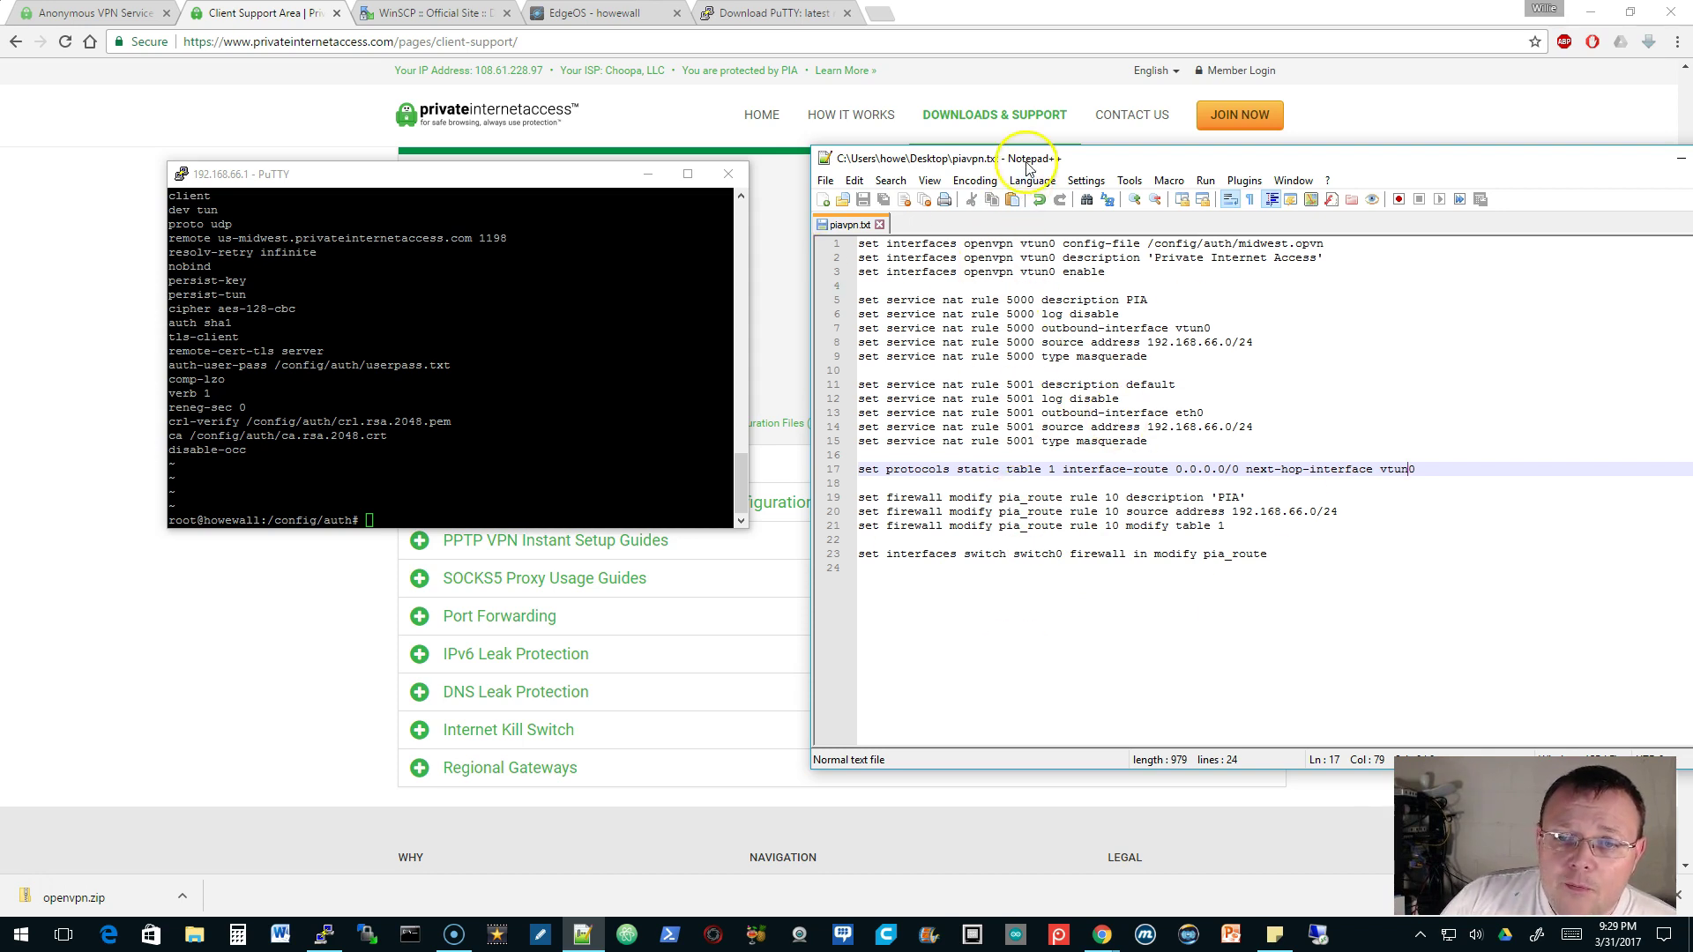
left_click_drag(1026, 159, 986, 152)
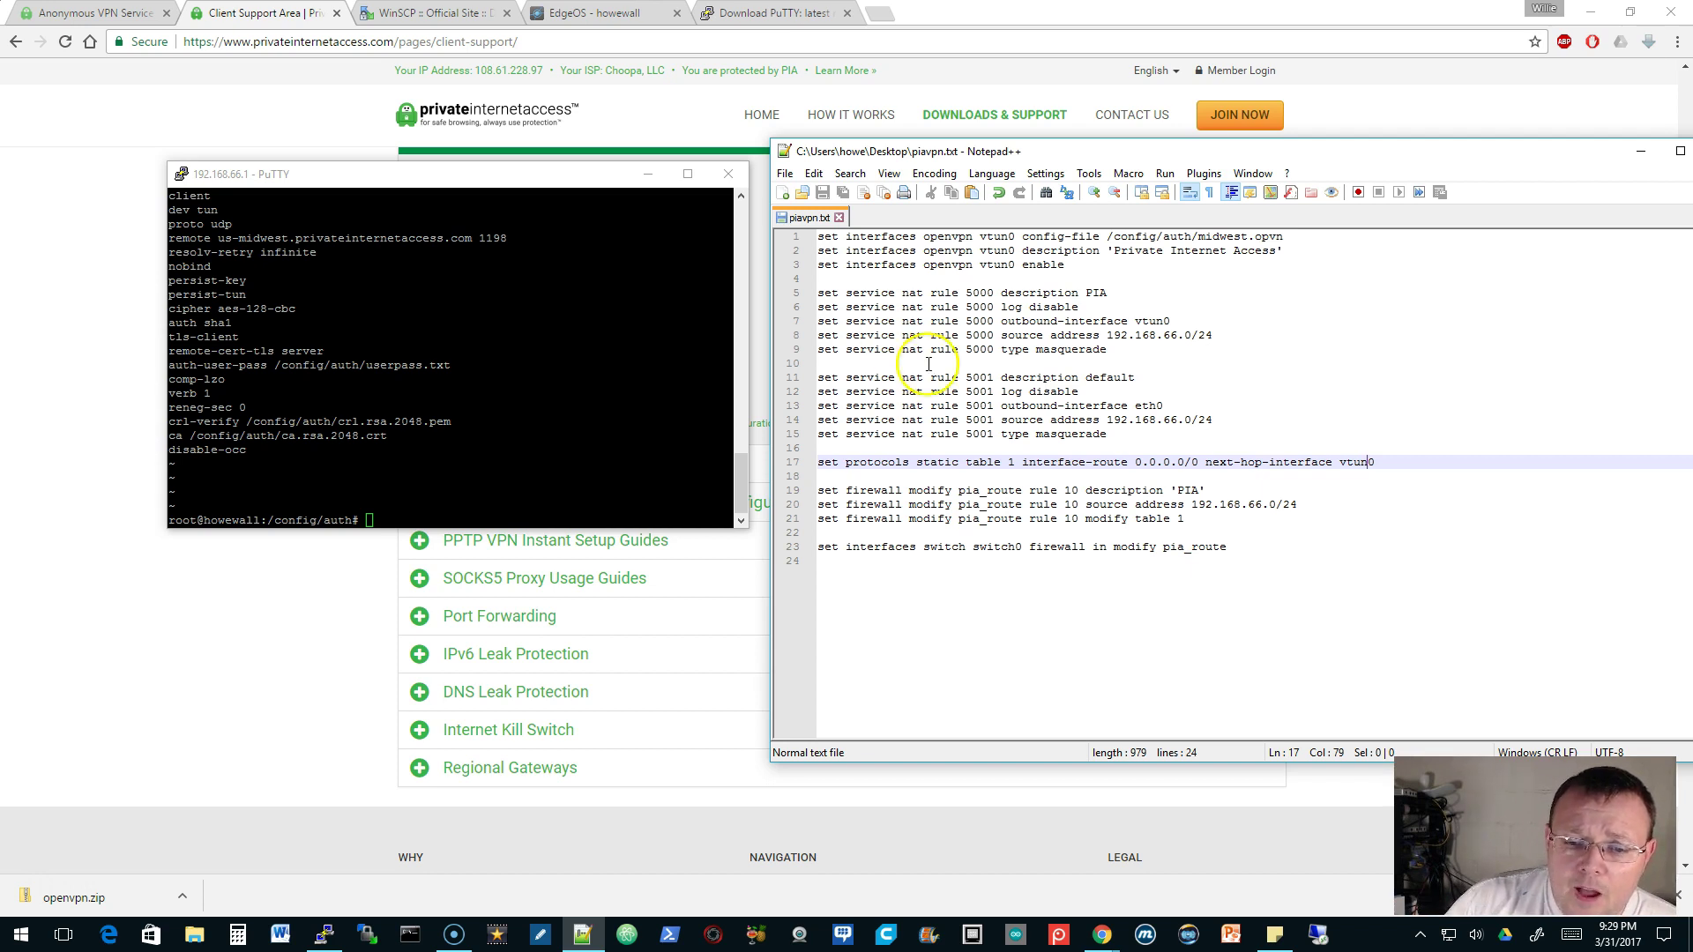
Step: Copy all the set commands and switch to the PuTTY terminal
left_click_drag(815, 234, 1270, 545)
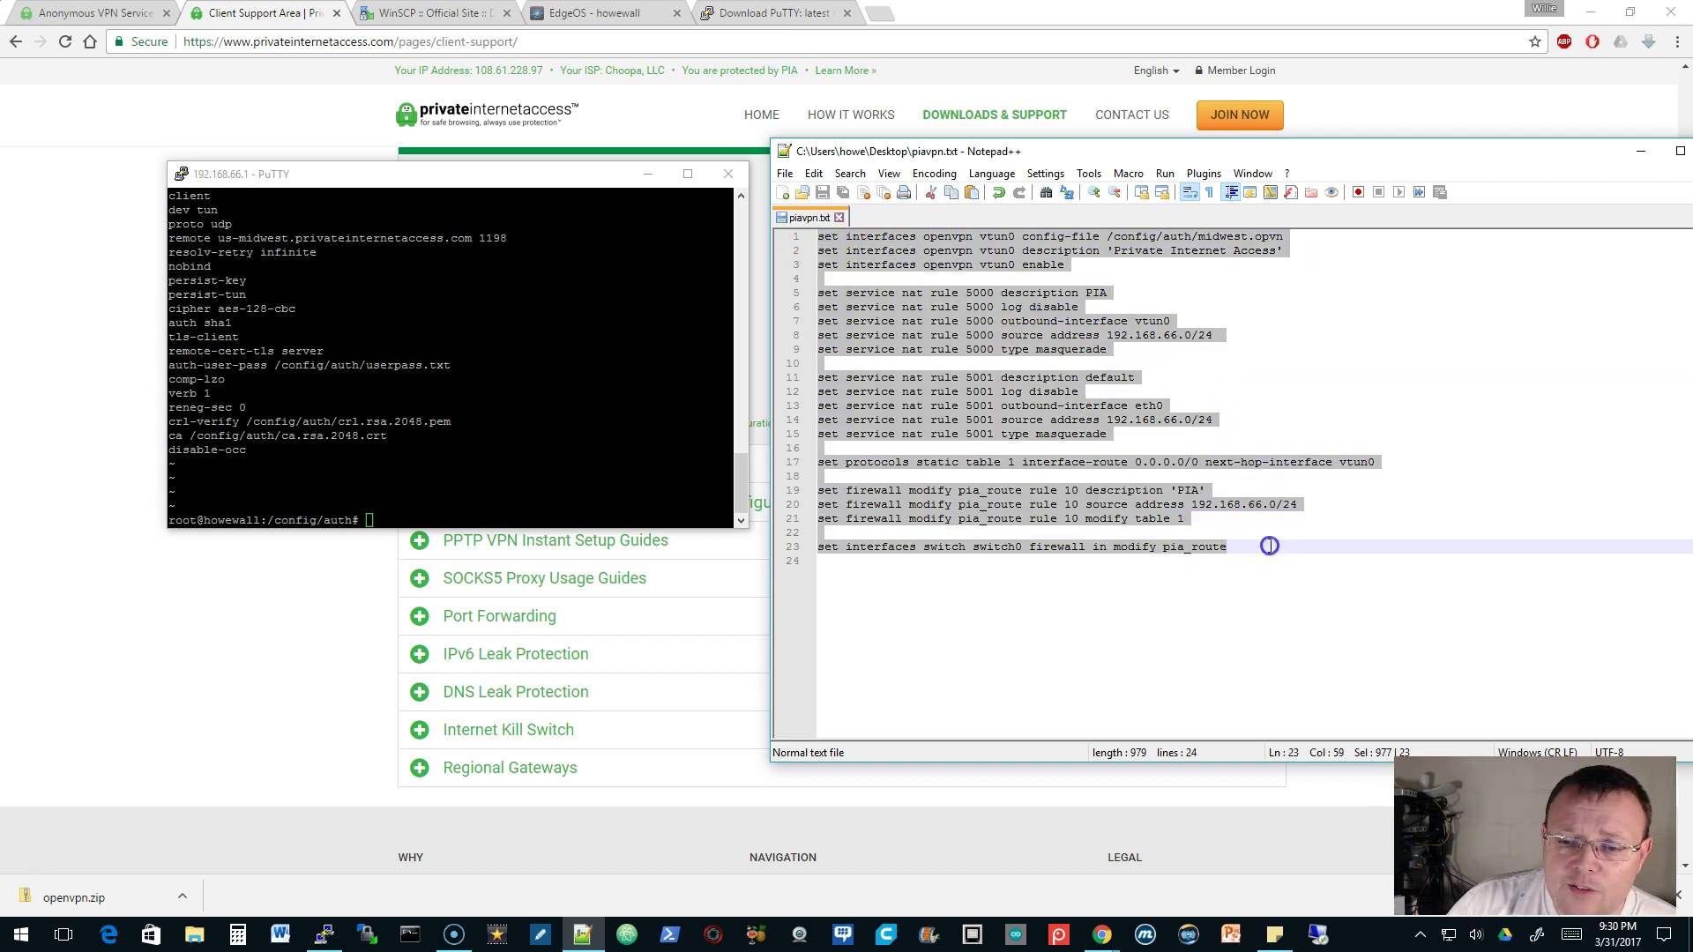
right_click(955, 315)
left_click(978, 333)
left_click(529, 335)
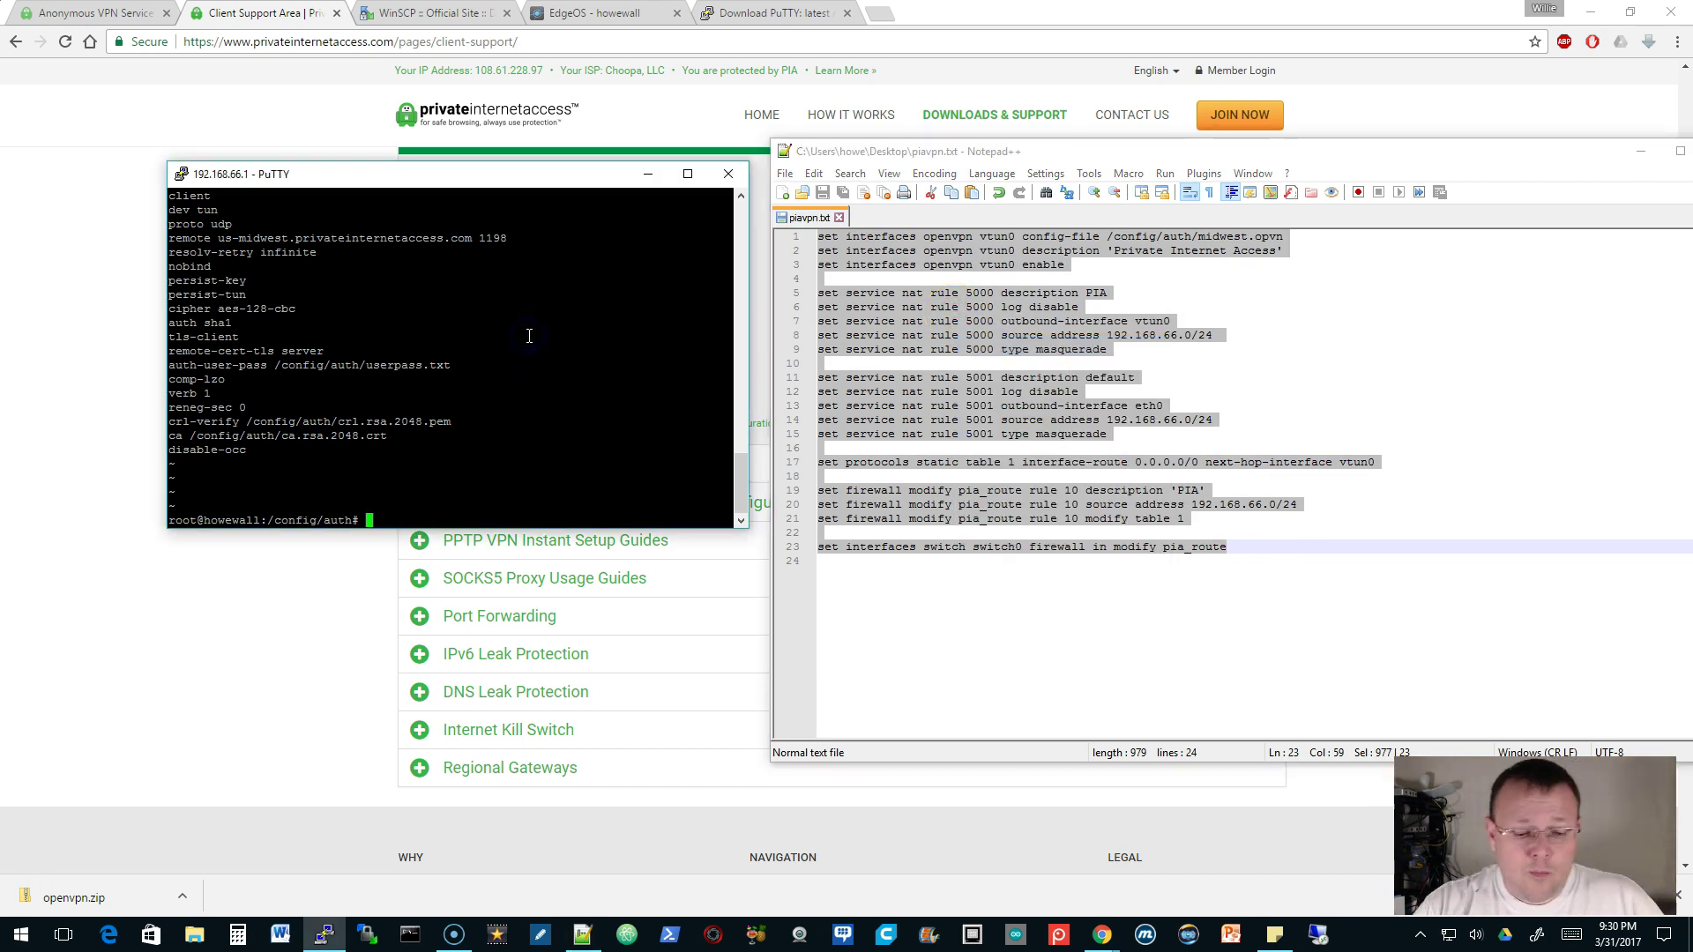
Step: Leave the root shell and enter configuration mode with configure
type("exit")
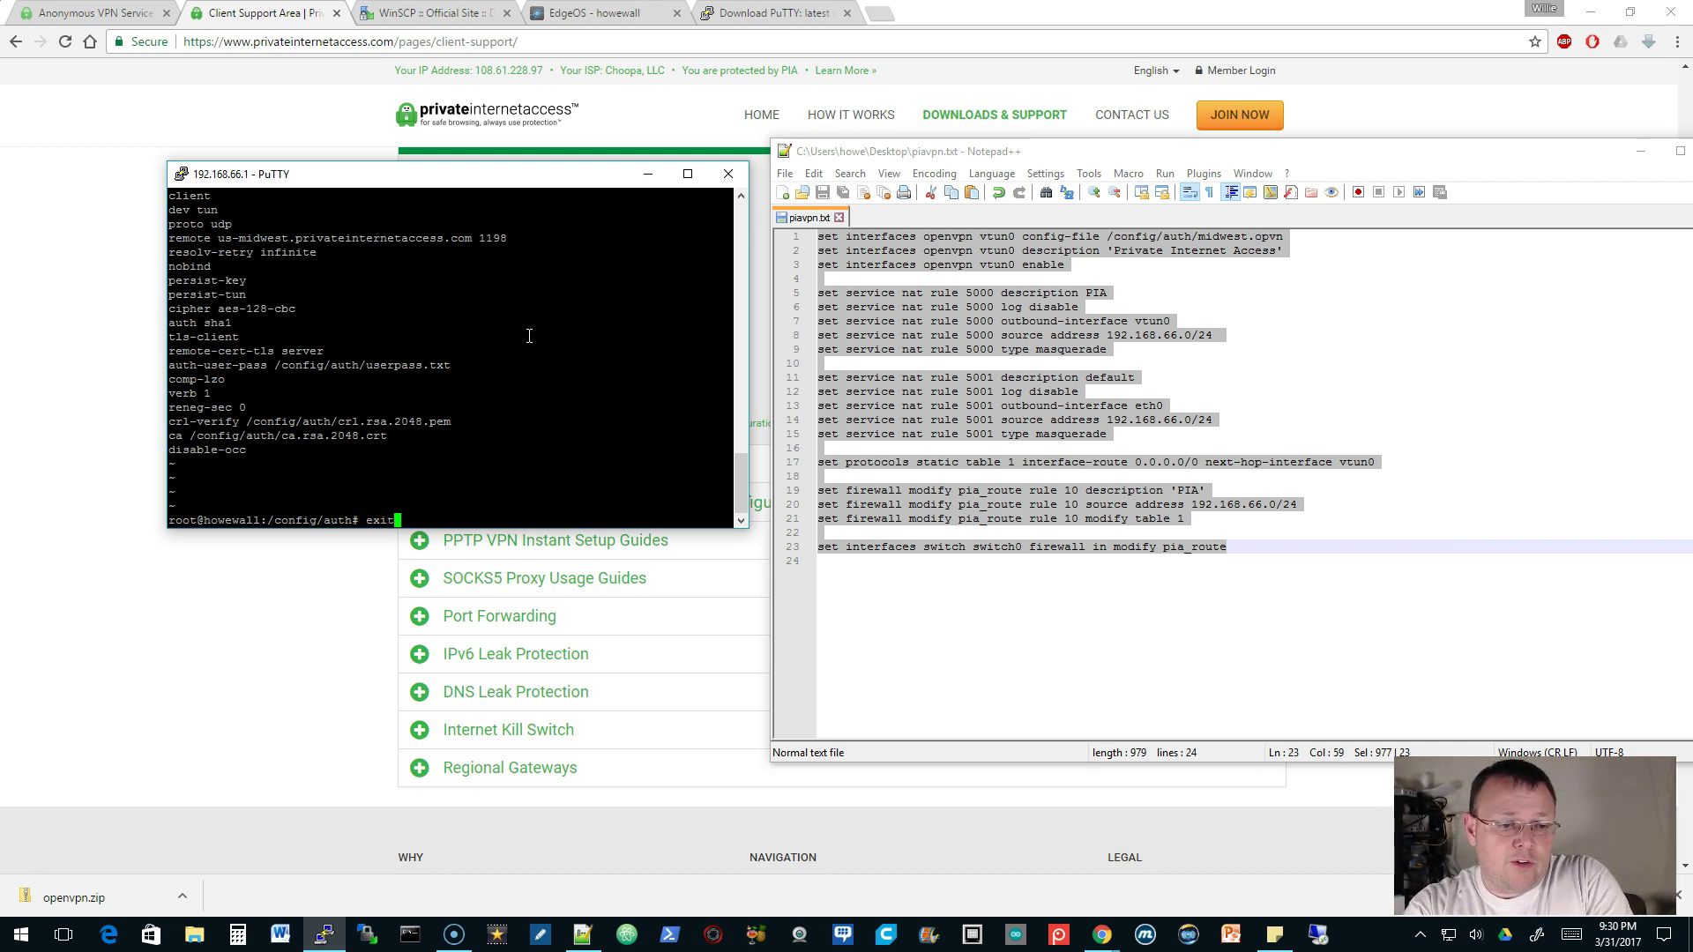
key("Return")
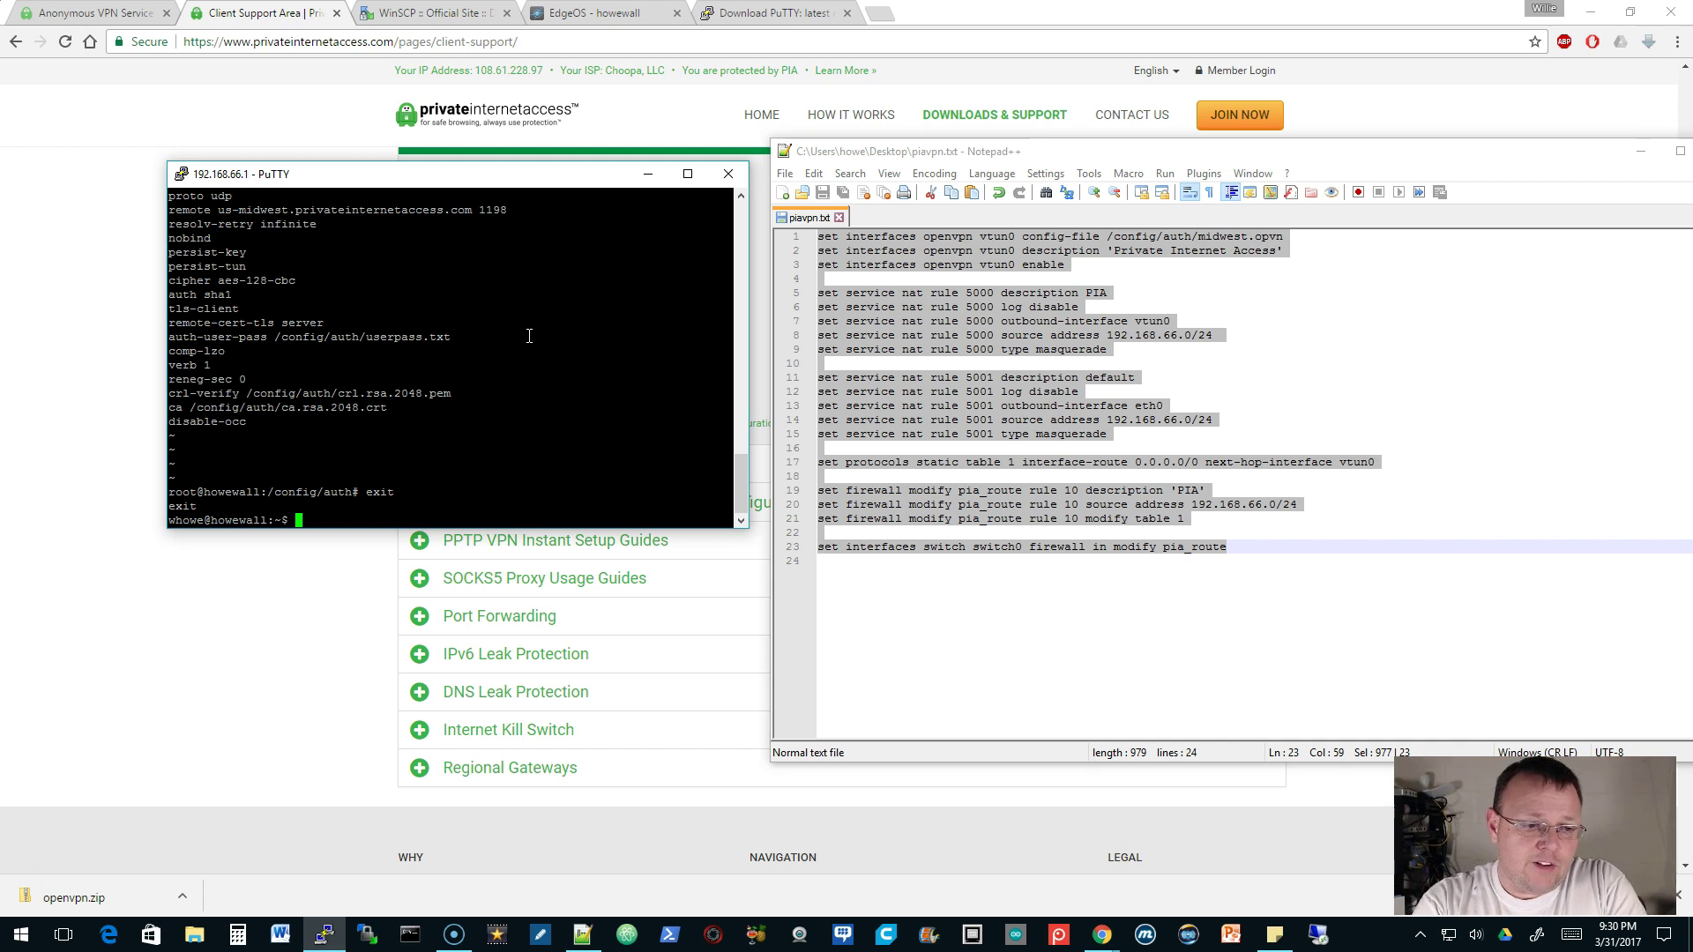
type("configure")
key("Return")
Step: Paste the VPN, NAT, route and firewall commands and commit; it fails on midwest.opvn
right_click(426, 511)
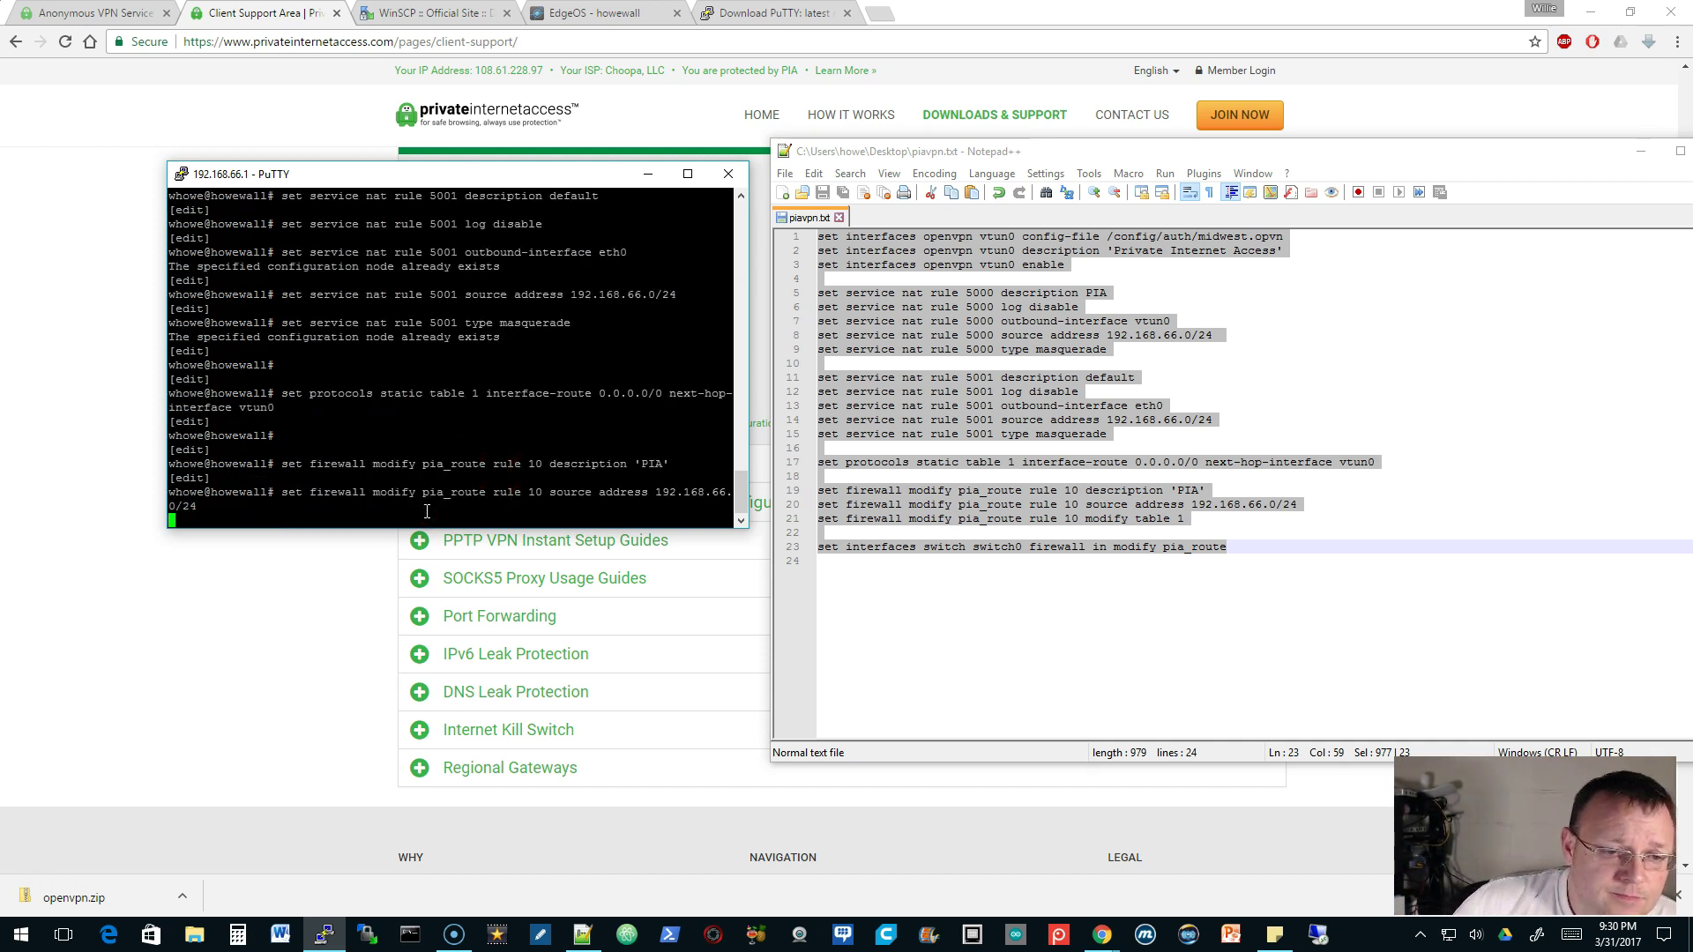
key("Return")
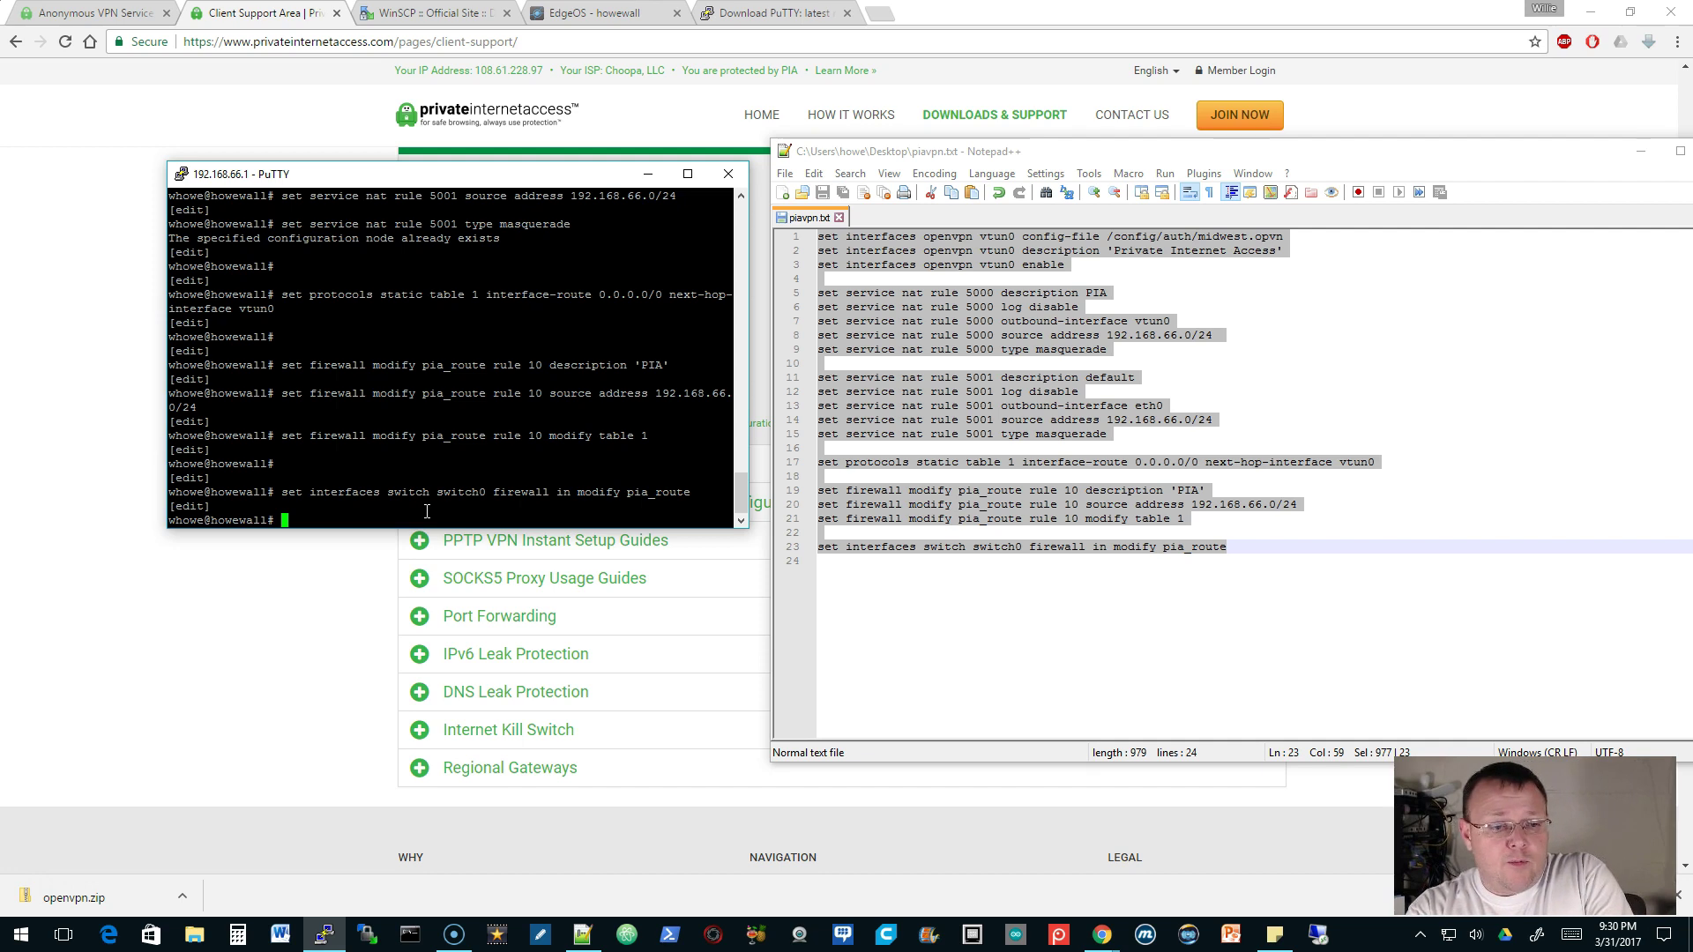
type("commit")
key("Return")
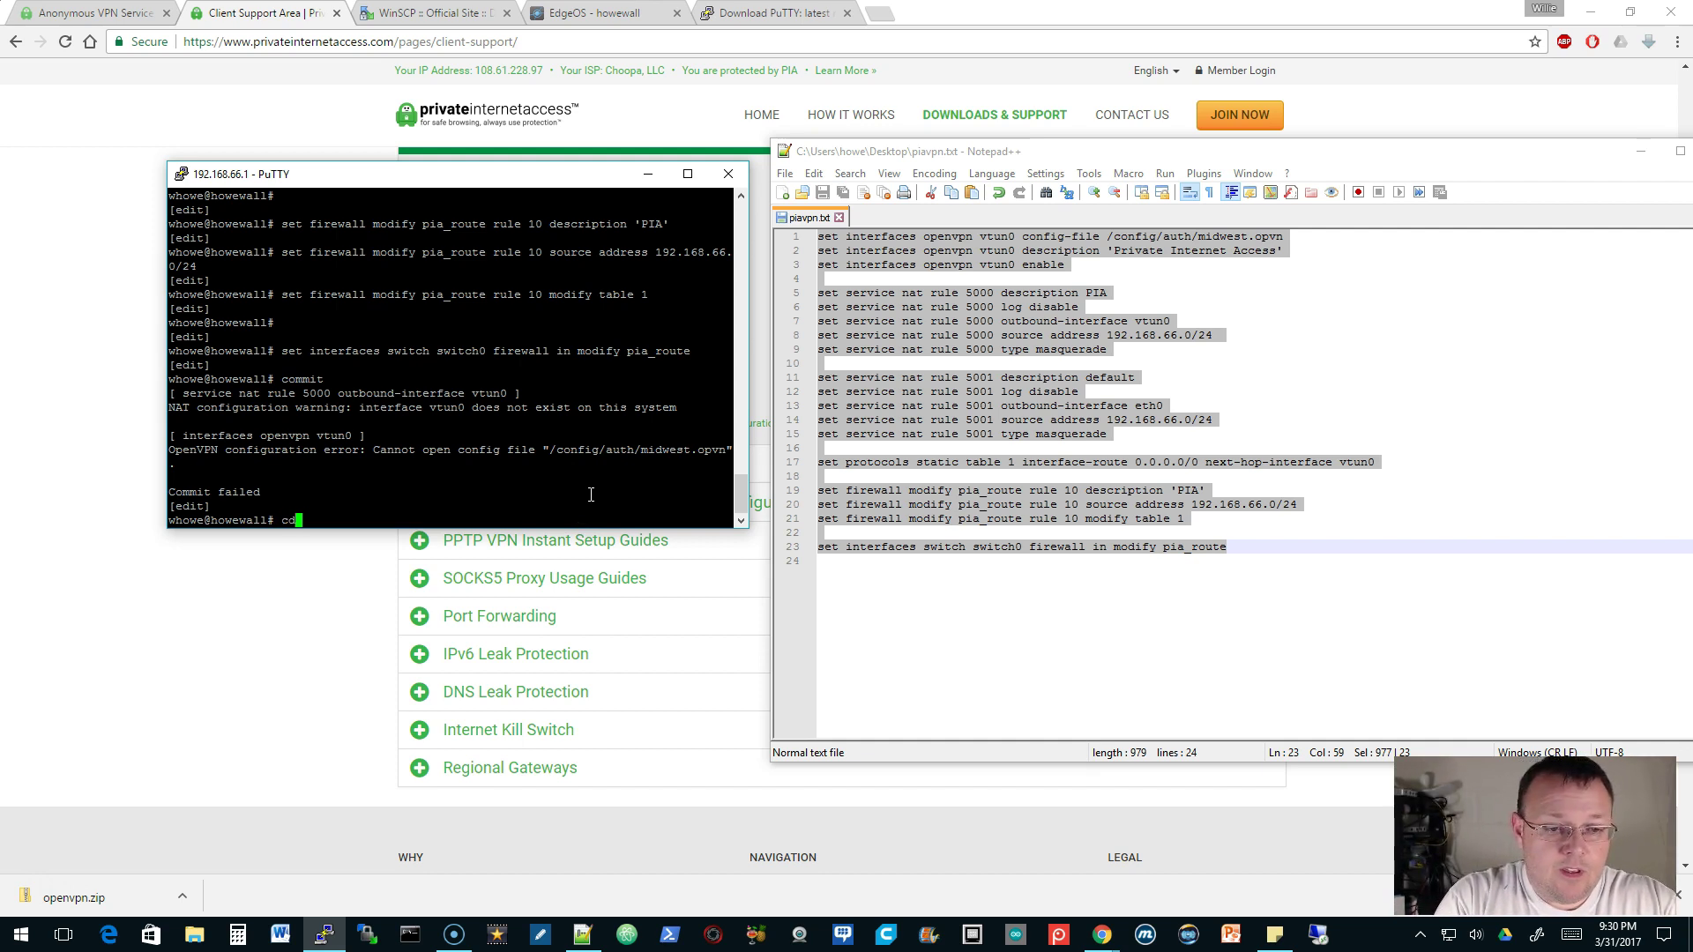
key("Return")
Step: List /config/auth and fix line 1's .opvn typo to midwest.ovpn in piavpn.txt
type("ls")
key("Return")
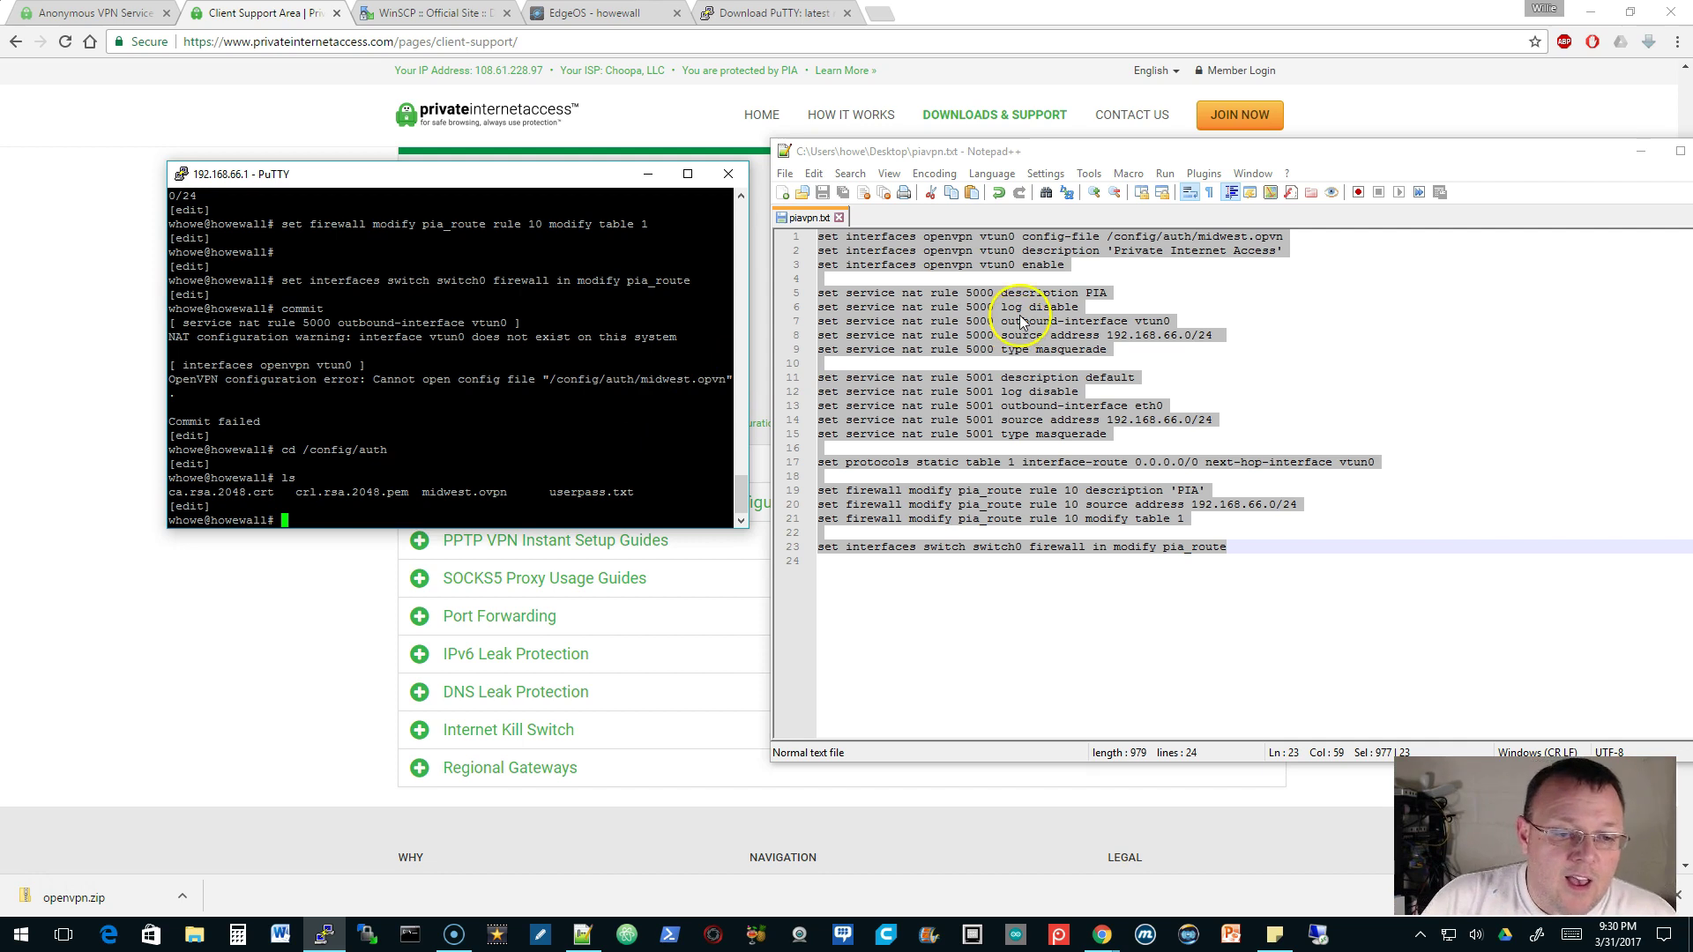
left_click(1270, 242)
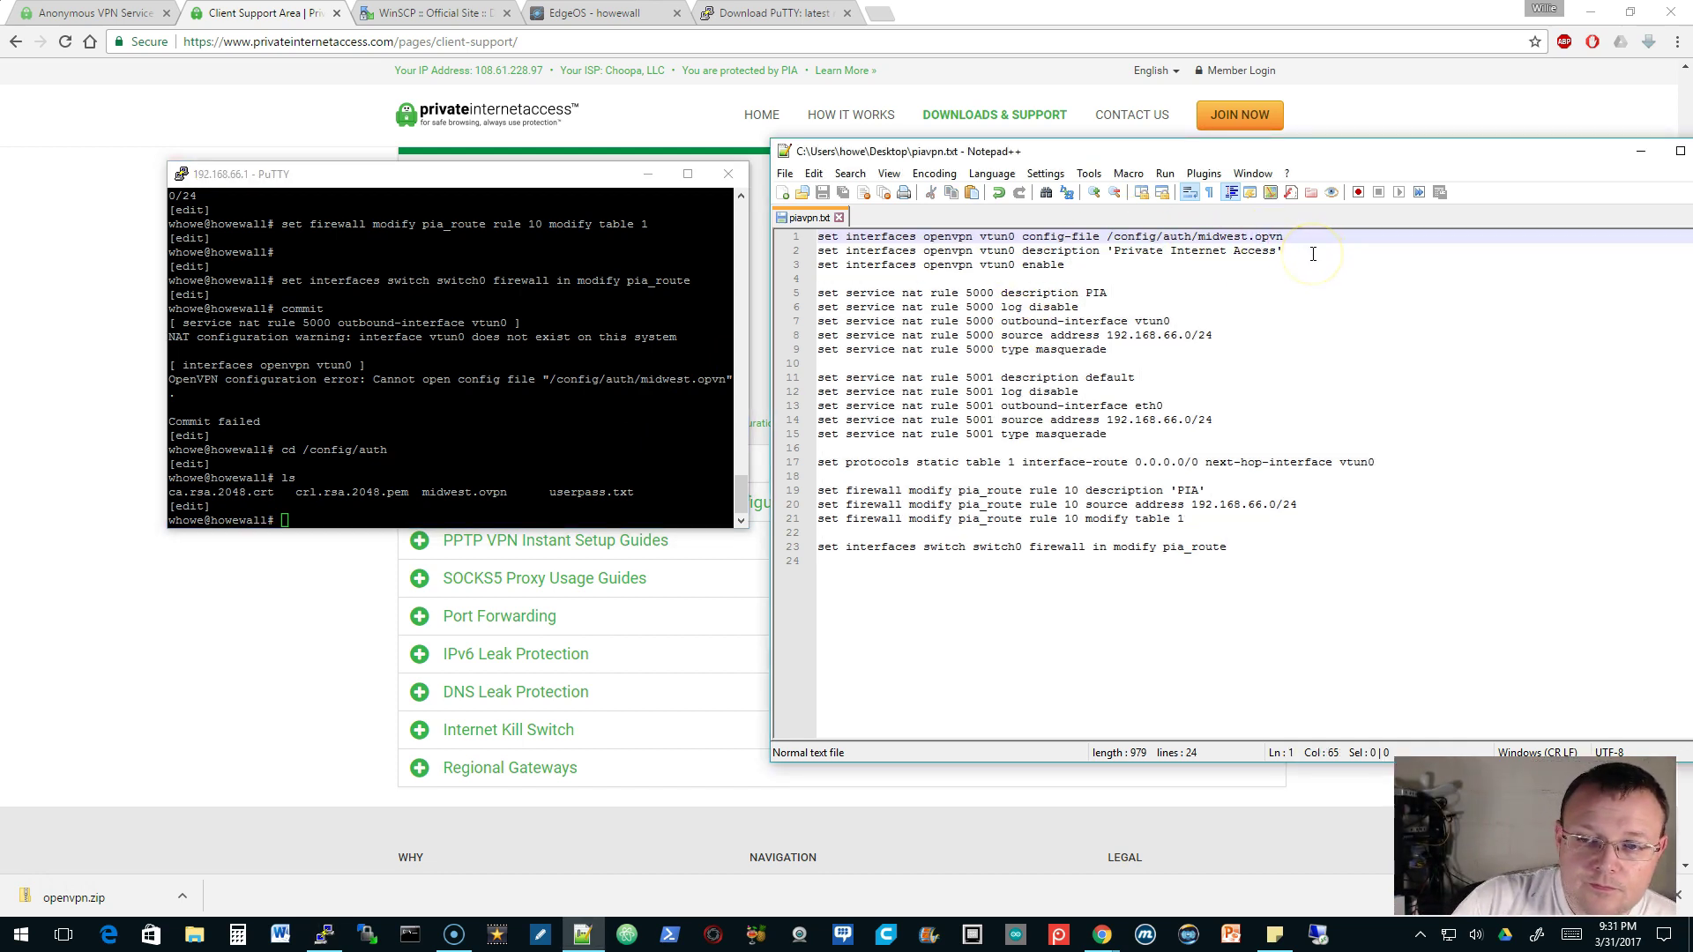
key("BackSpace")
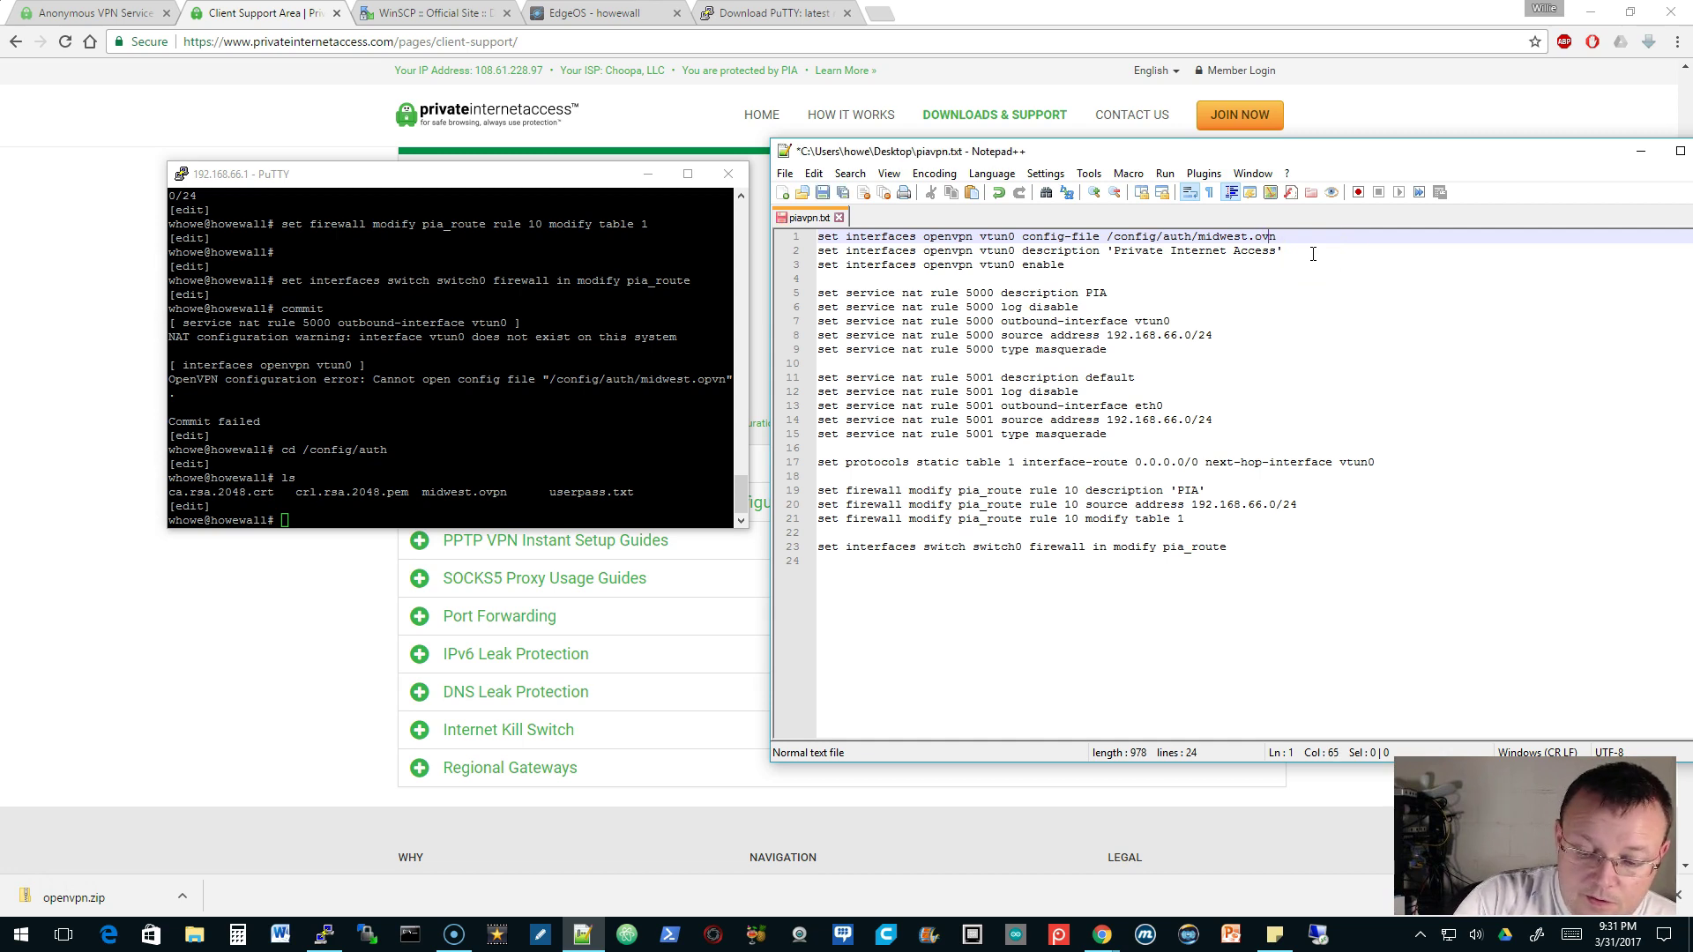
left_click(1289, 307)
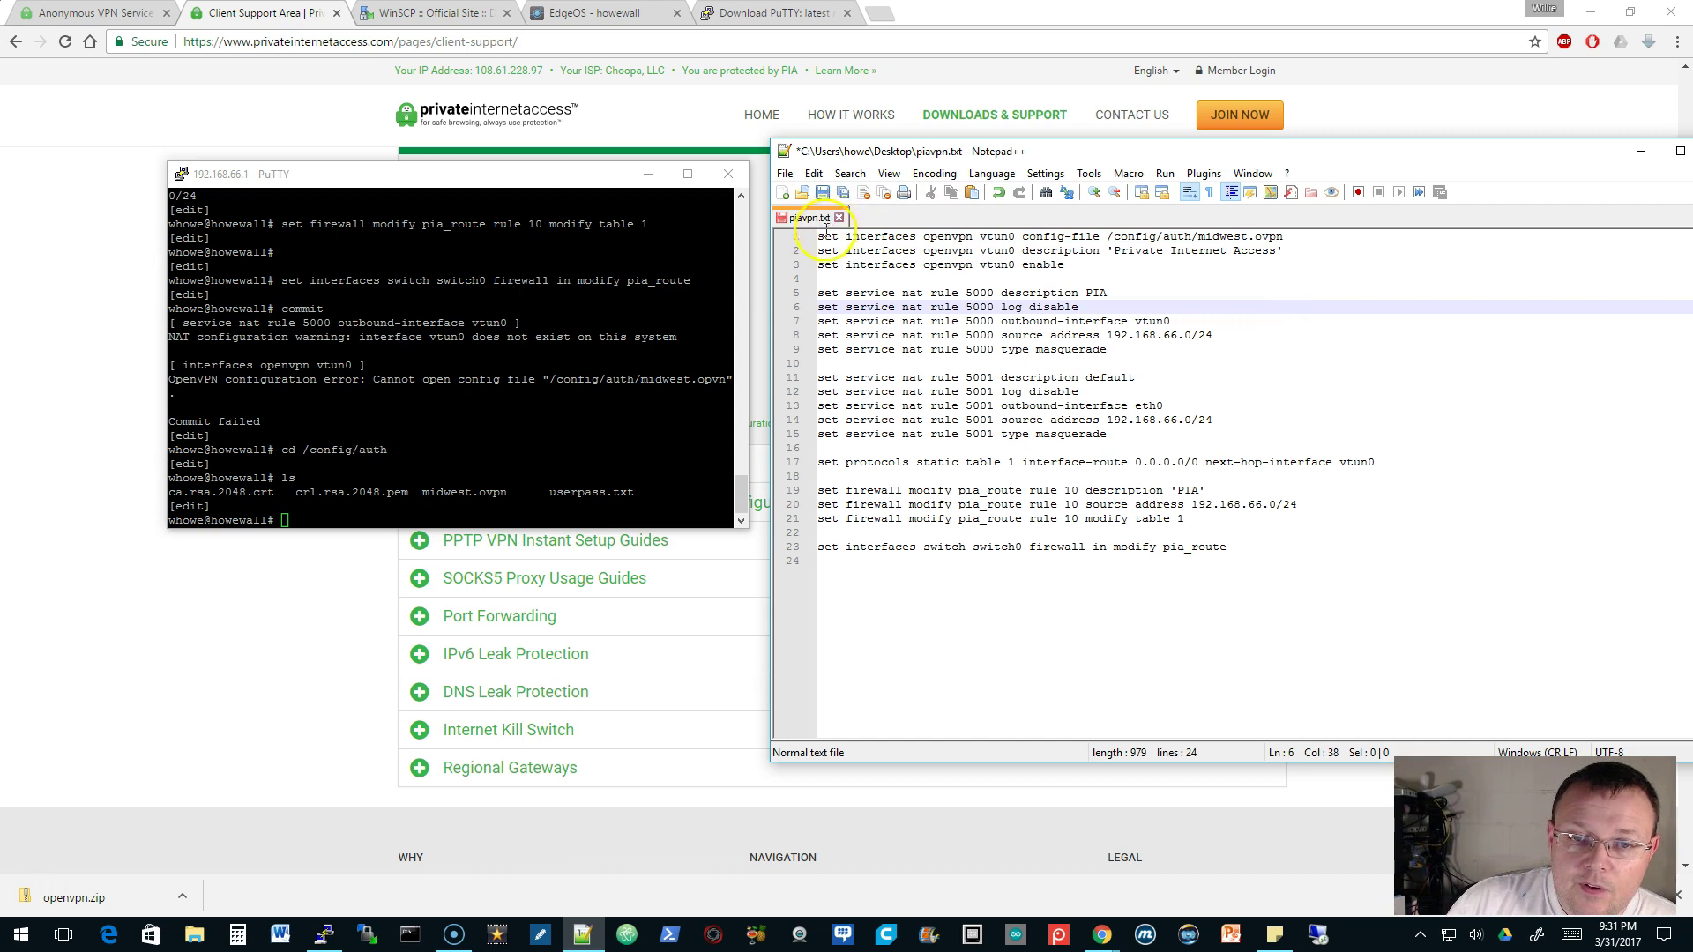
Step: Copy all 23 corrected command lines and paste them into PuTTY
left_click_drag(820, 238, 1224, 547)
right_click(979, 384)
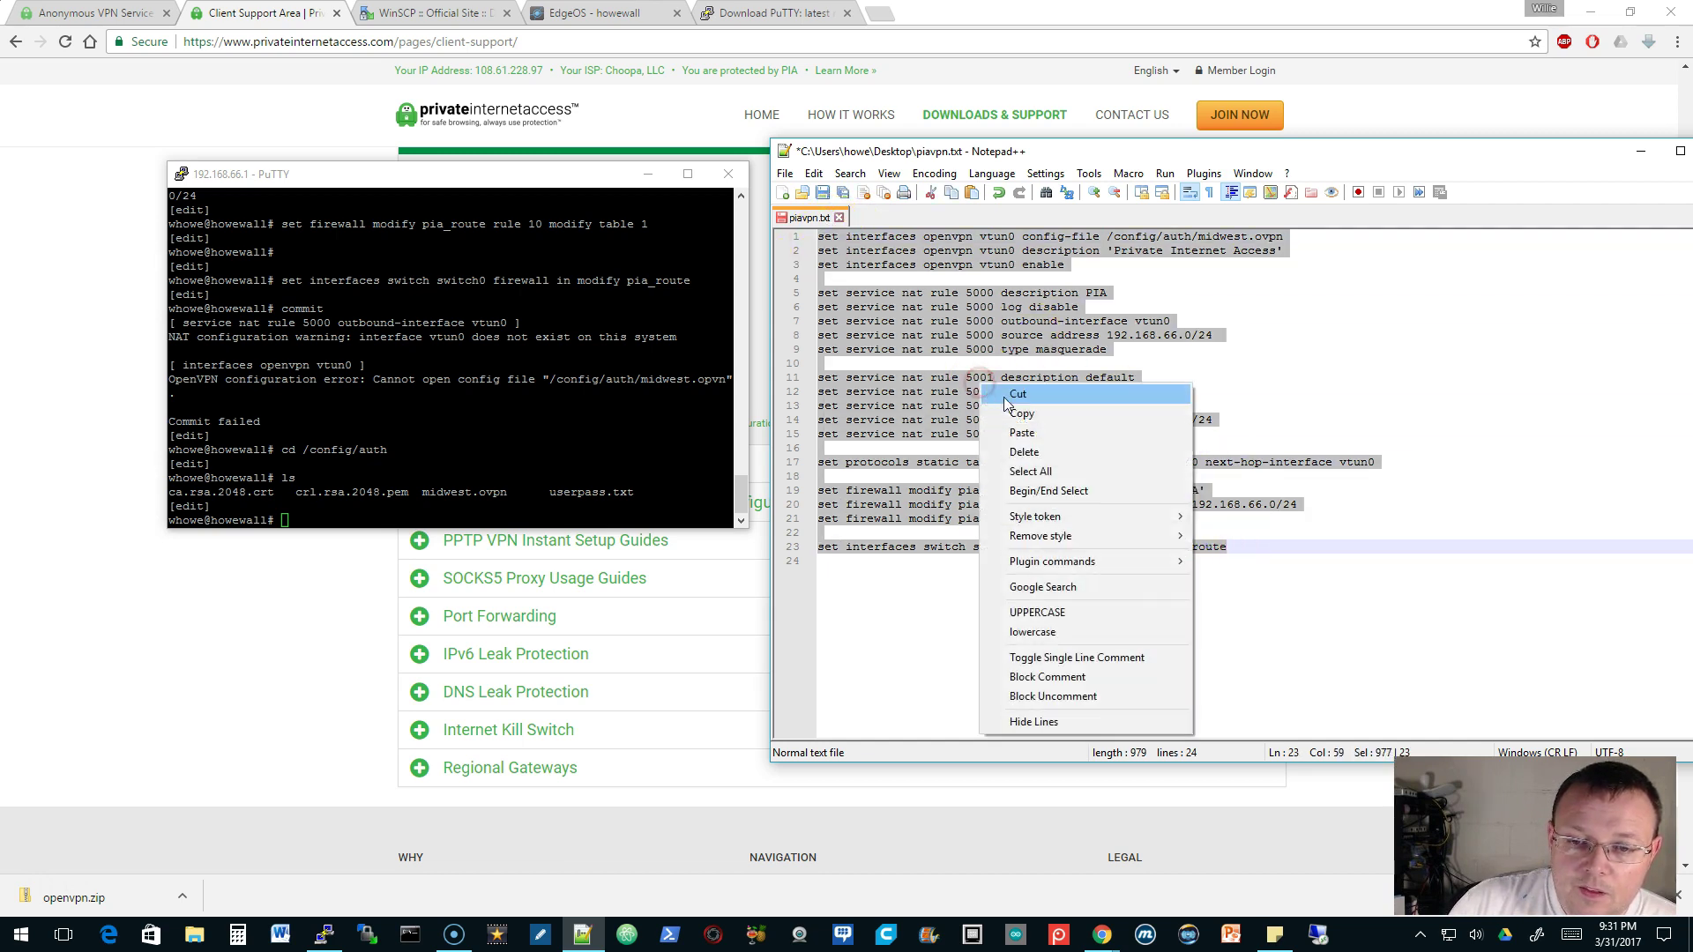
left_click(1022, 414)
left_click(378, 506)
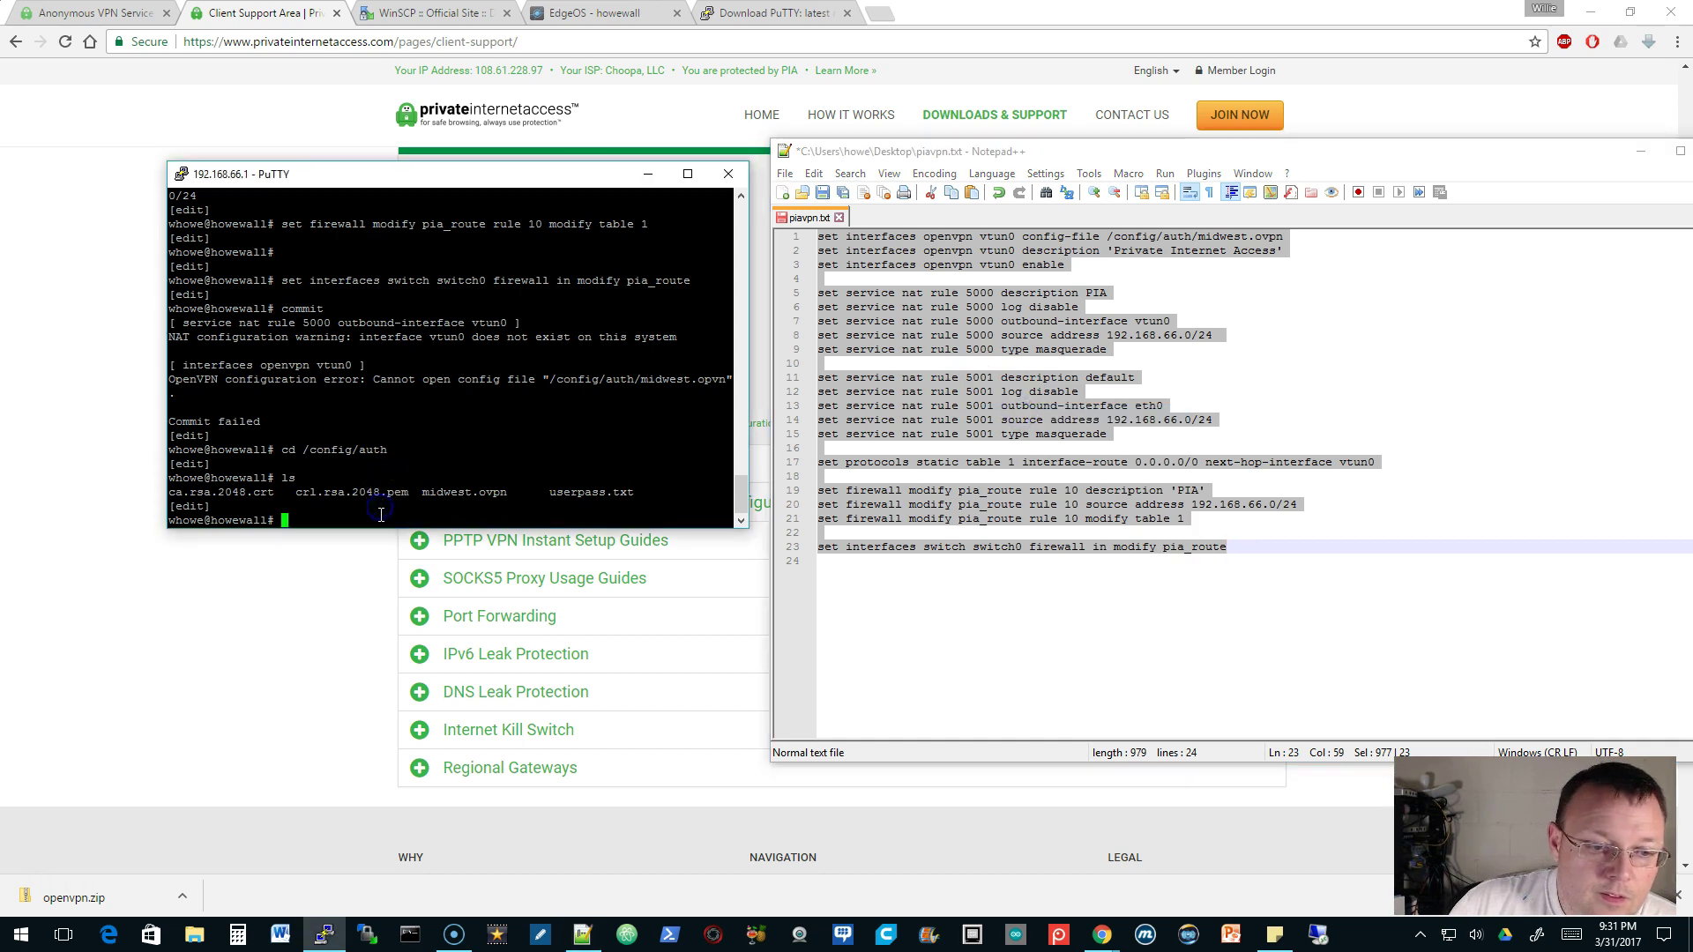
right_click(384, 508)
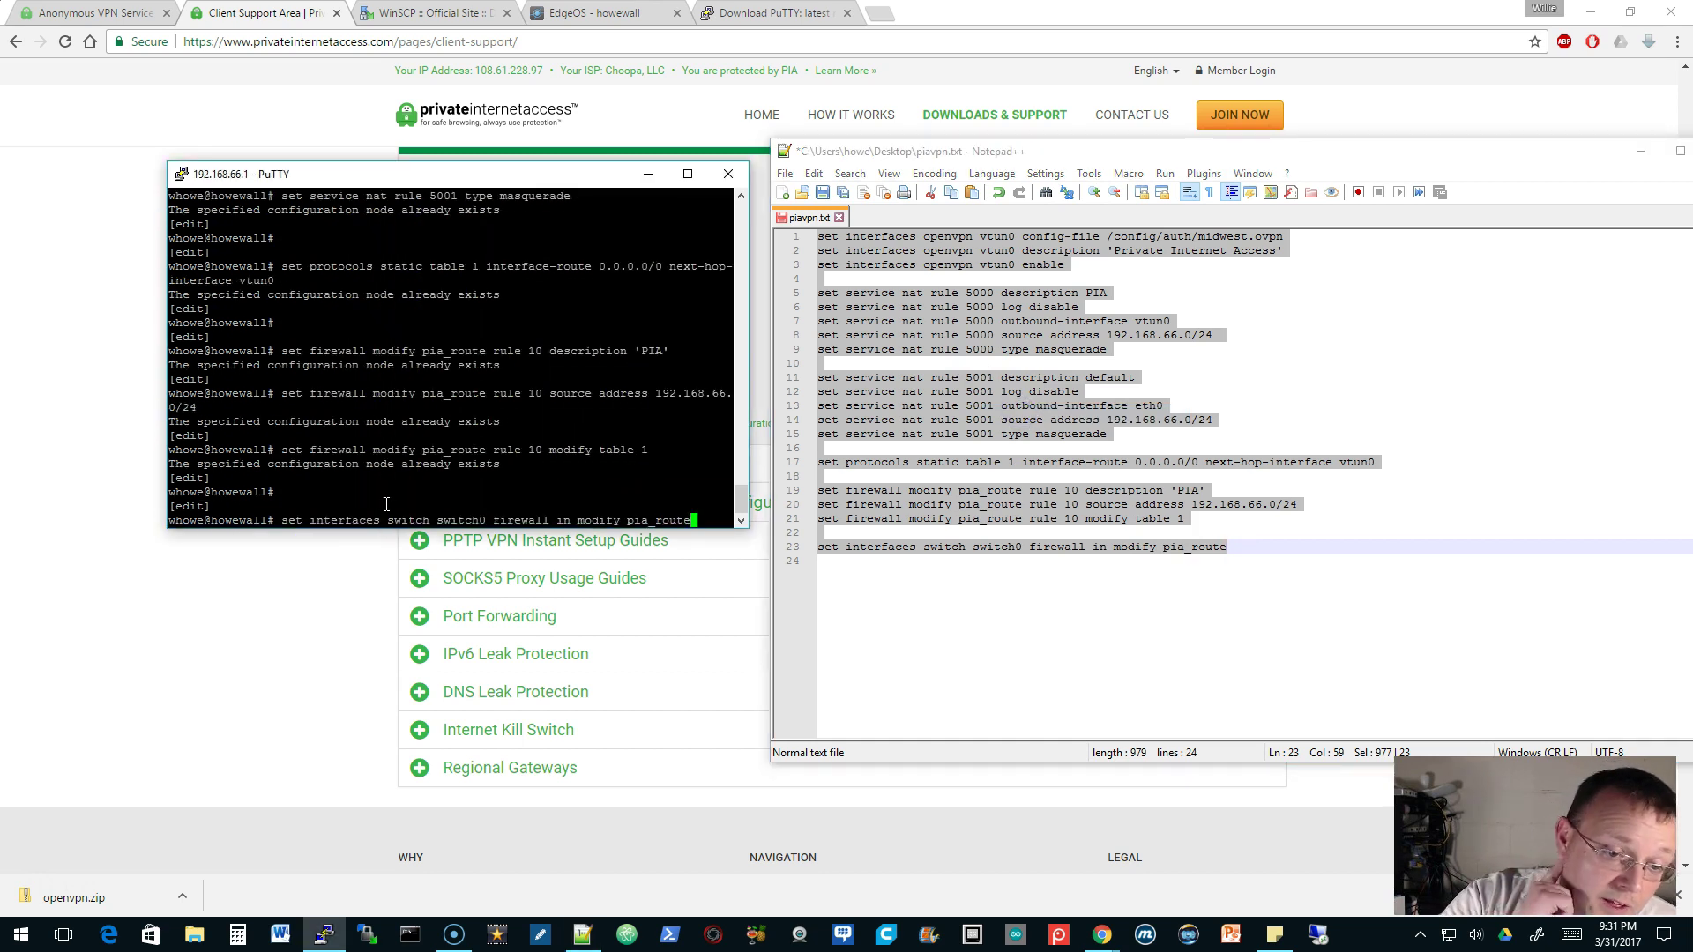
Step: Run the final switch0 firewall command, commit without errors, then save to config.boot
key("Return")
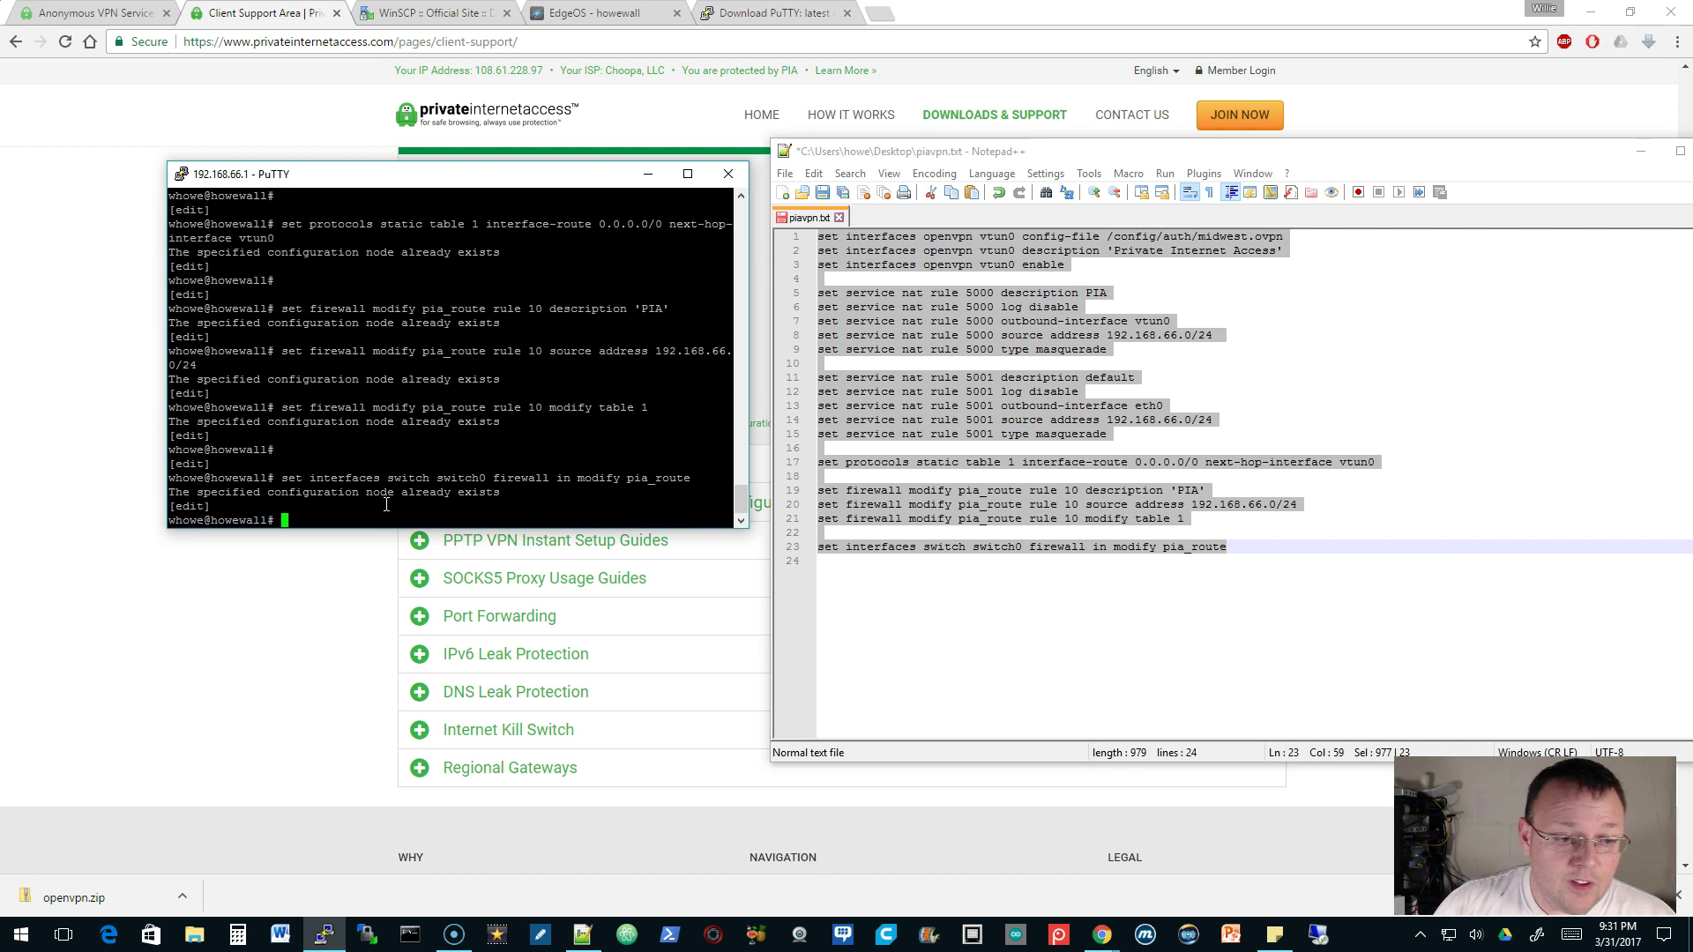
type("commit")
key("Return")
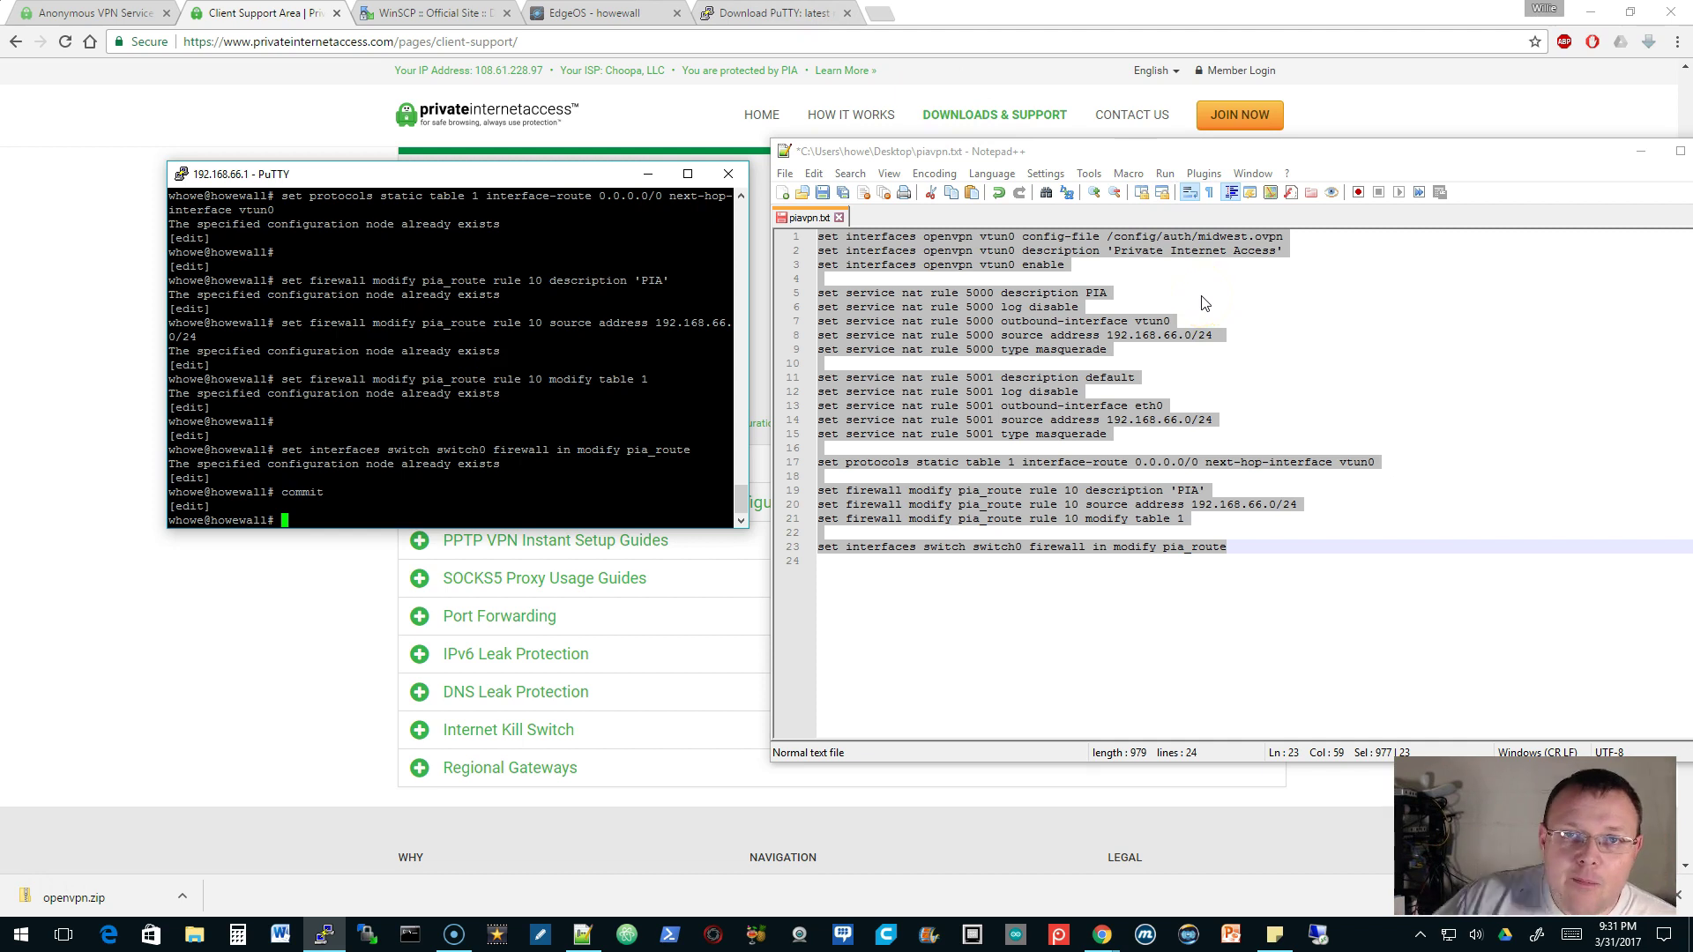
left_click(1271, 238)
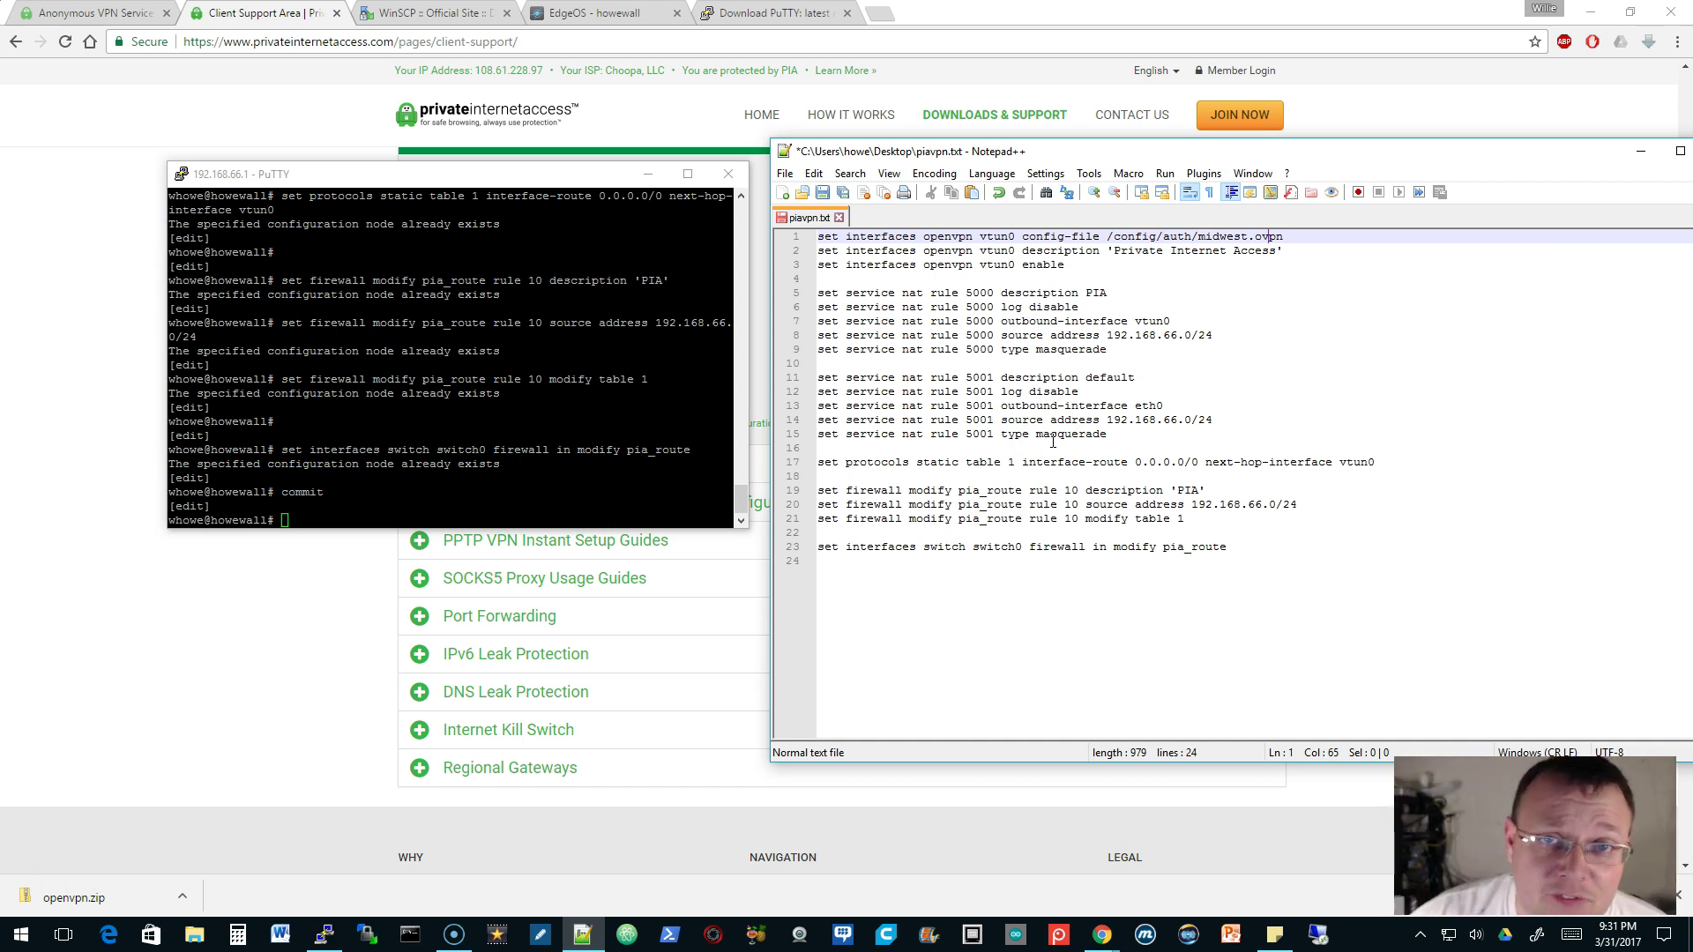
left_click(573, 405)
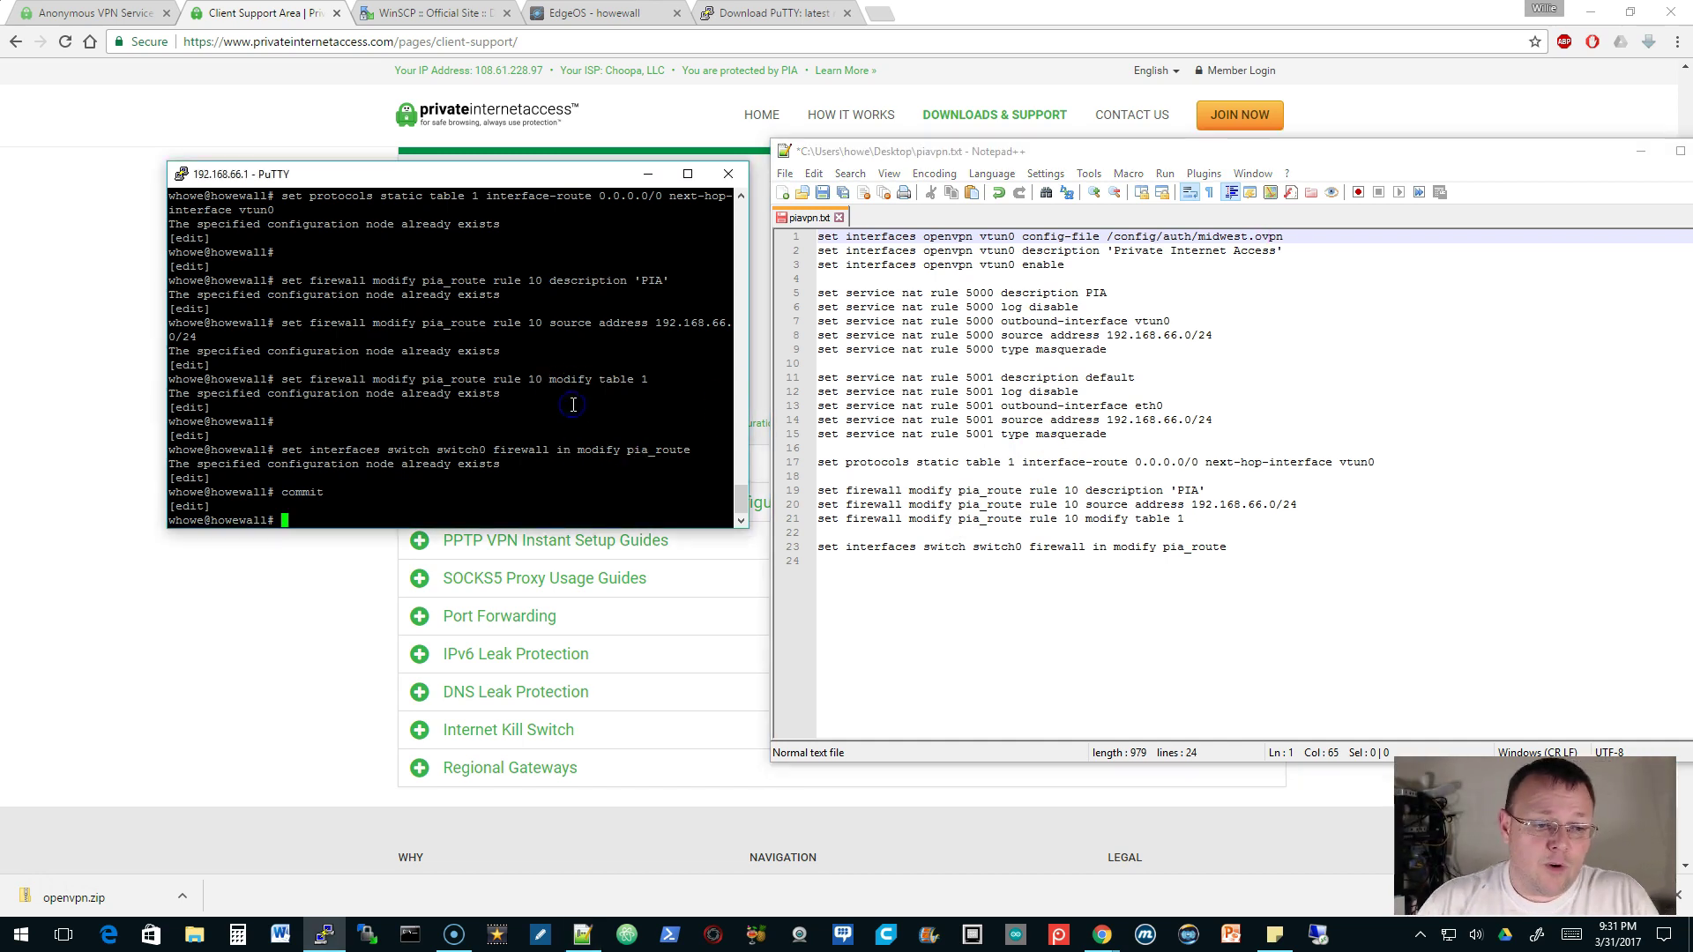
type("save")
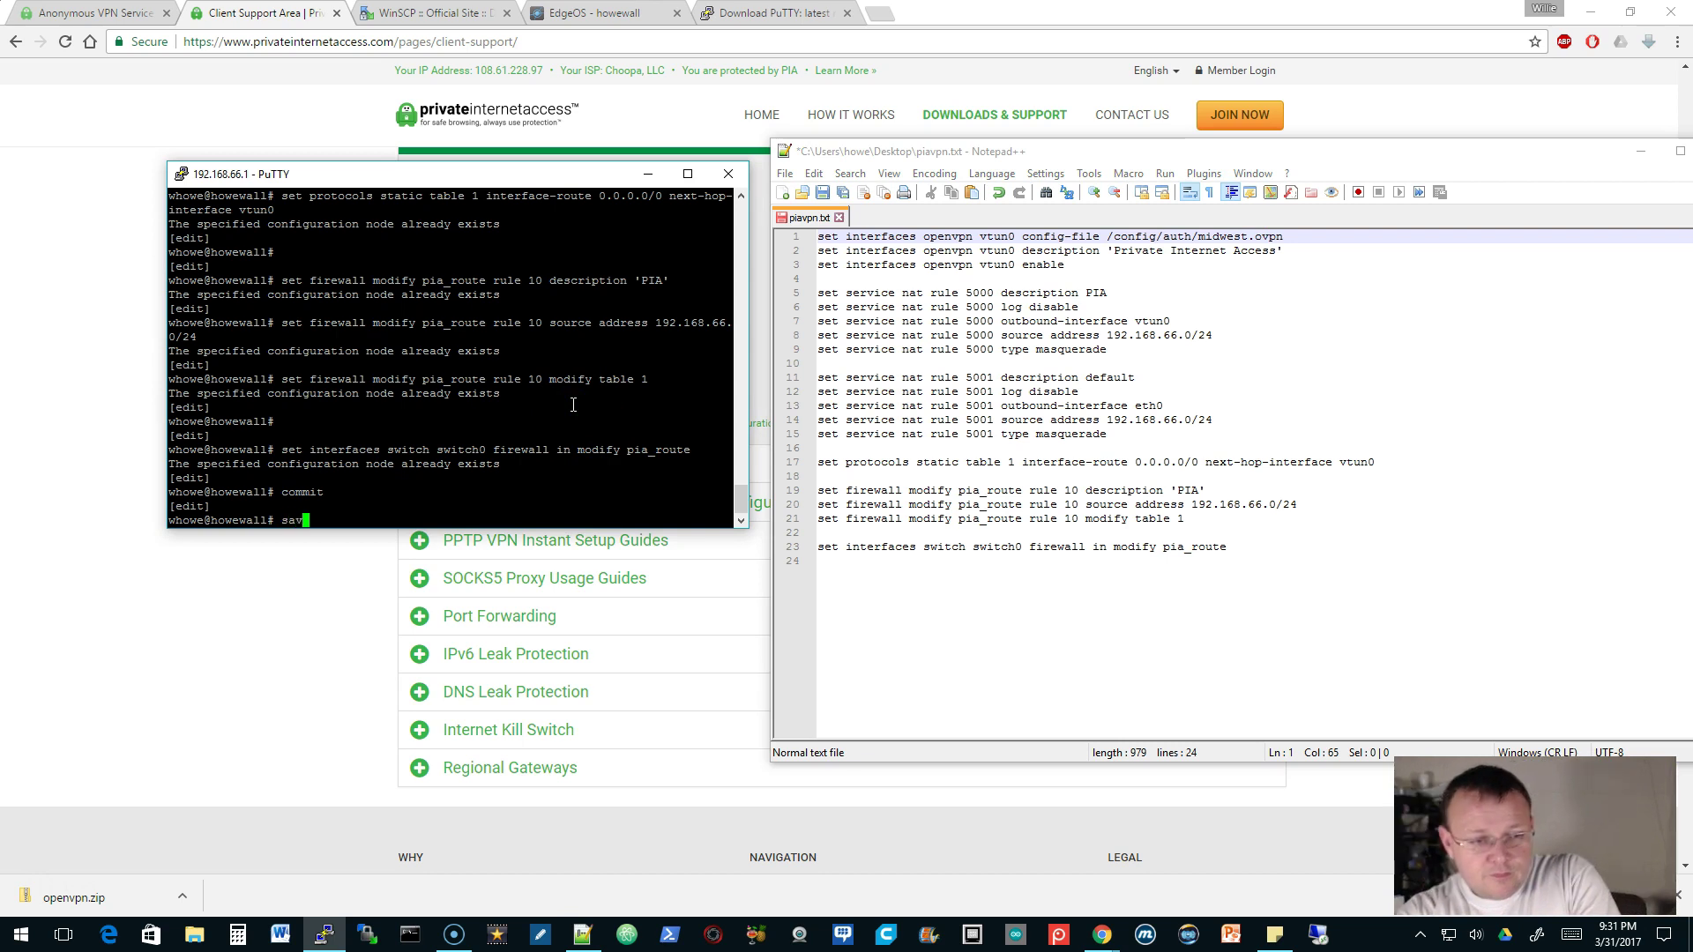
key("Return")
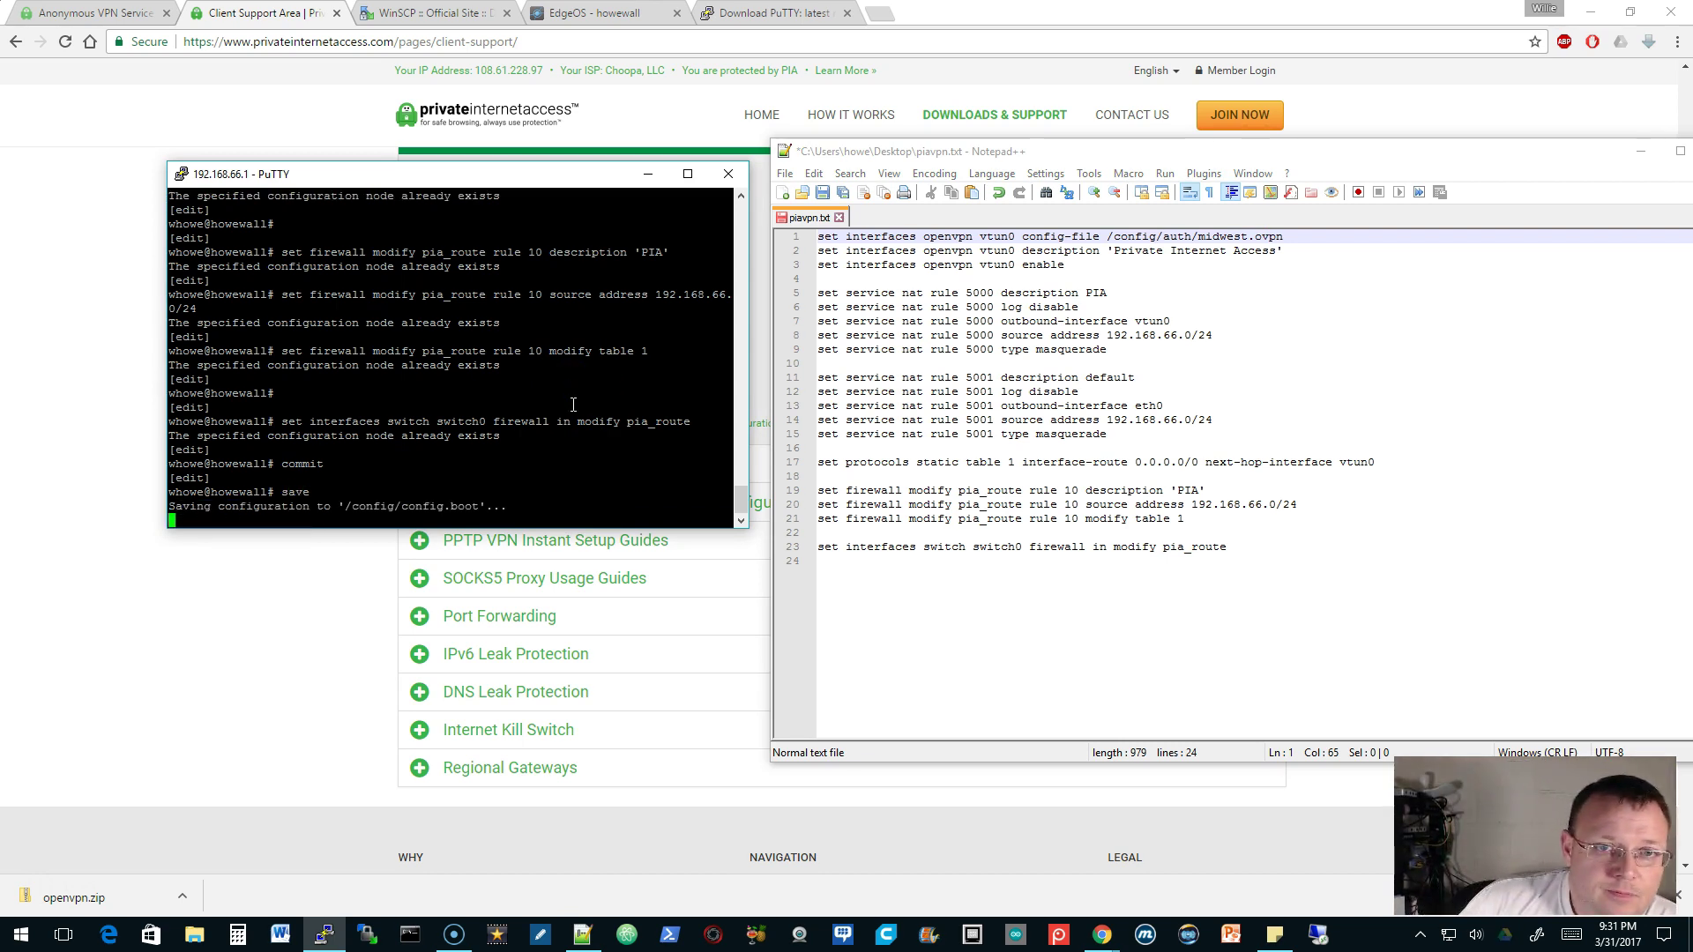
Step: Refresh the EdgeOS dashboard and confirm vtun0 is connected at 10.8.10.6/32 with traffic
left_click(595, 14)
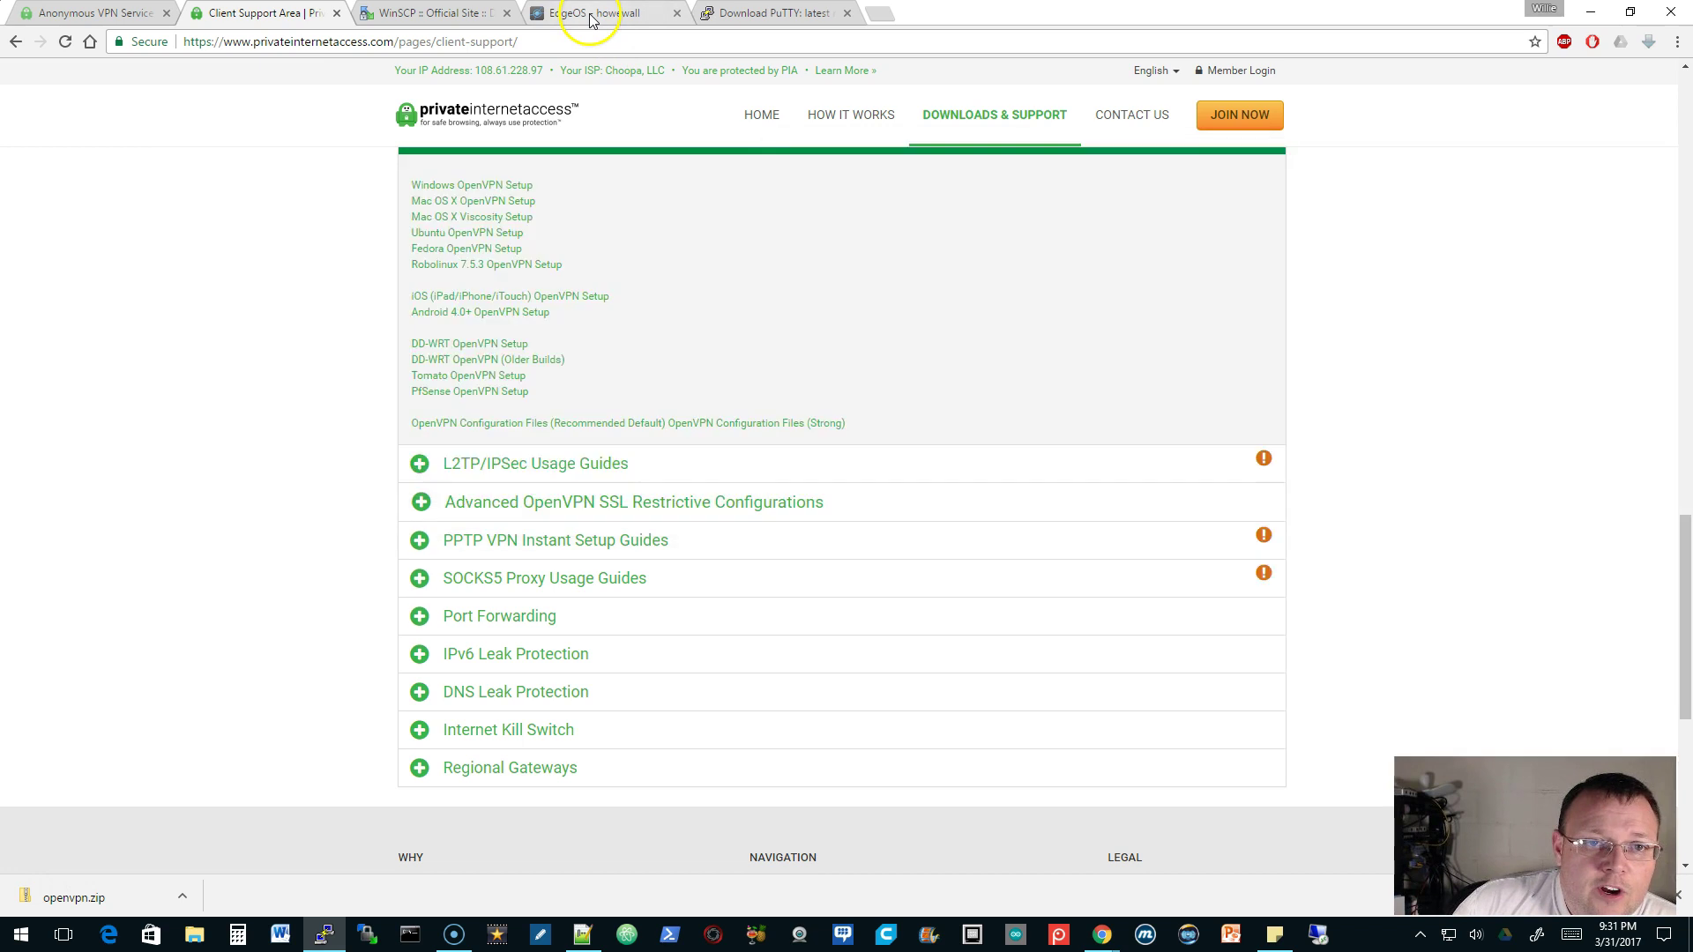
left_click(761, 430)
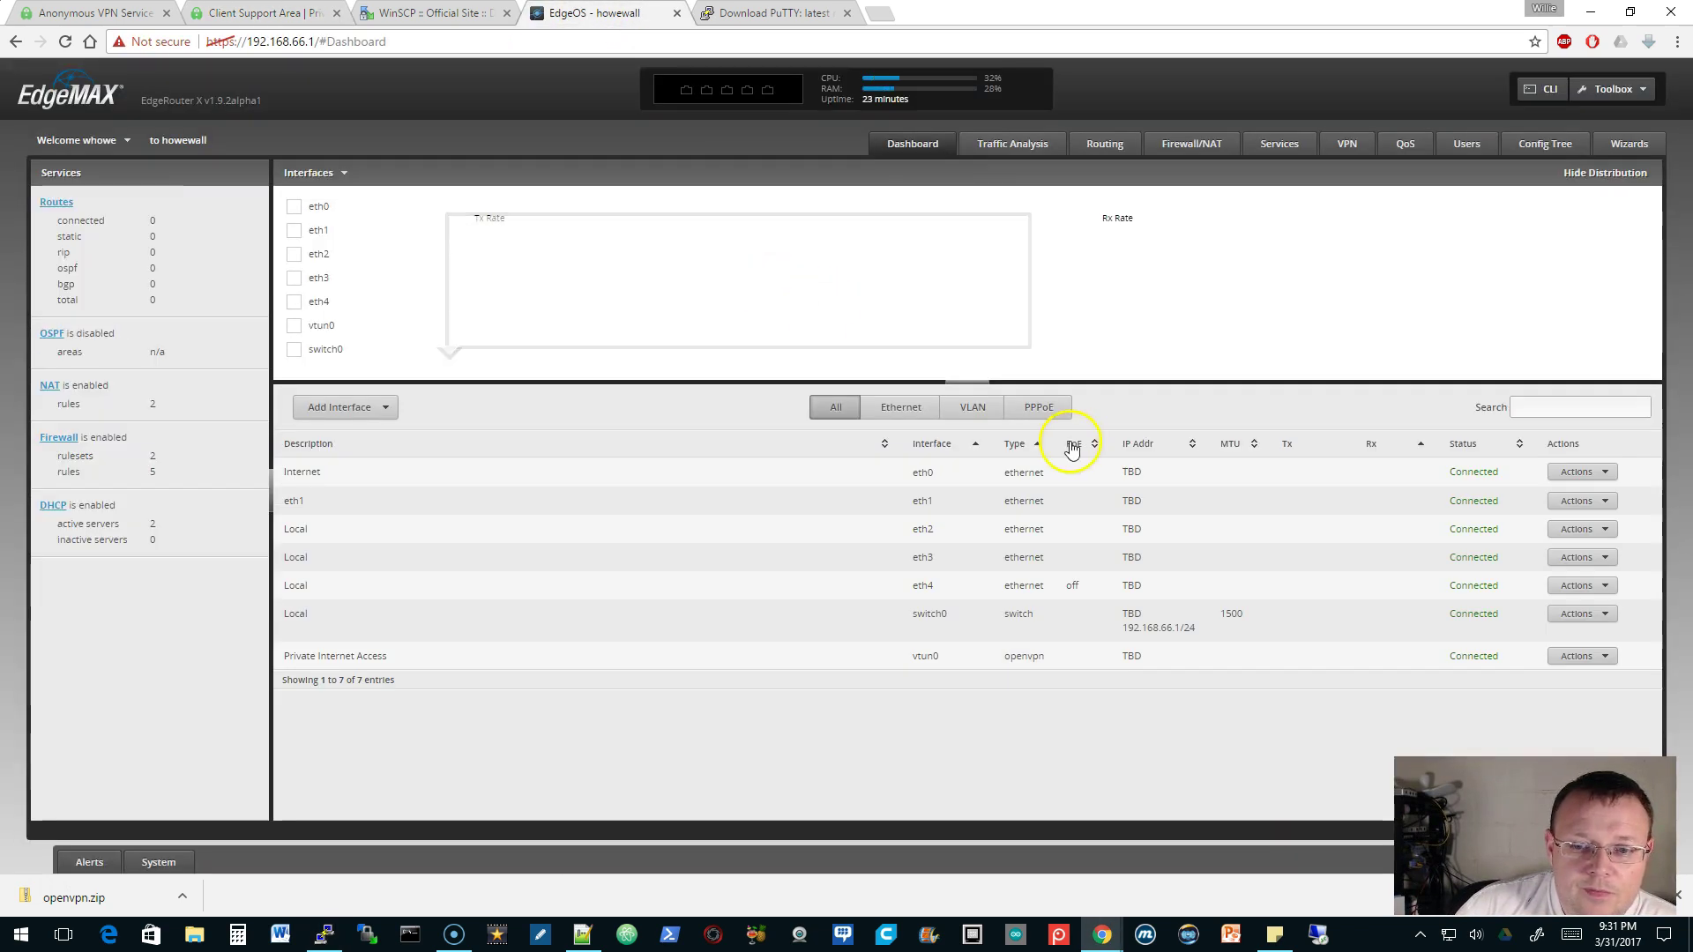
left_click(985, 145)
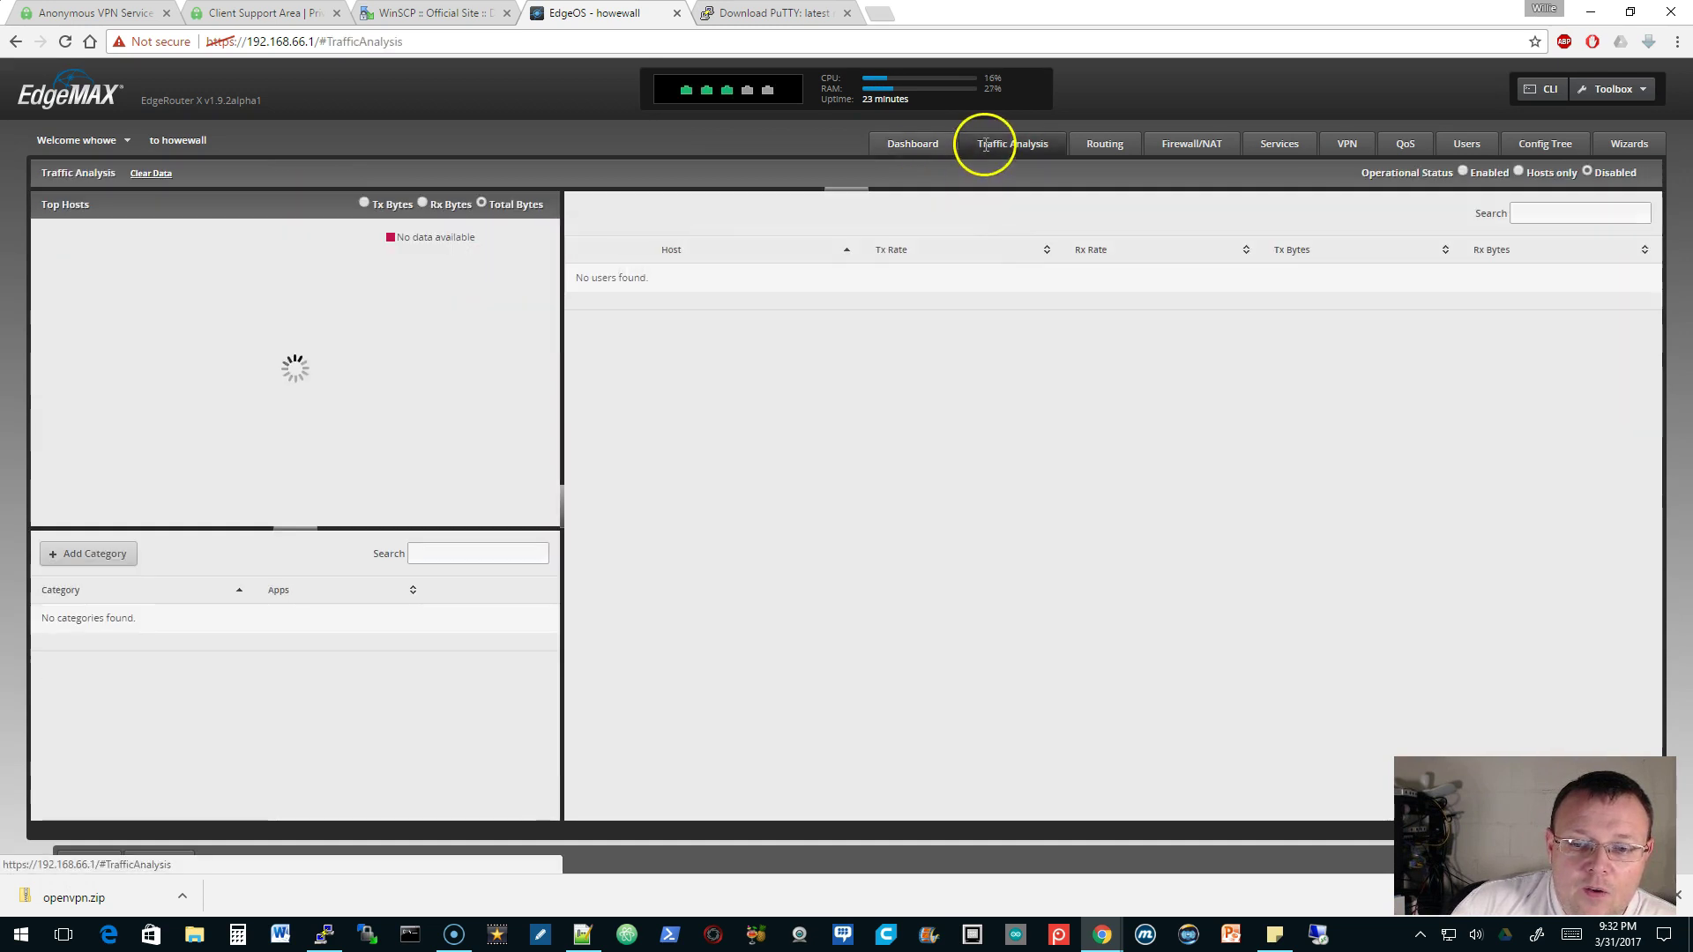
left_click(901, 150)
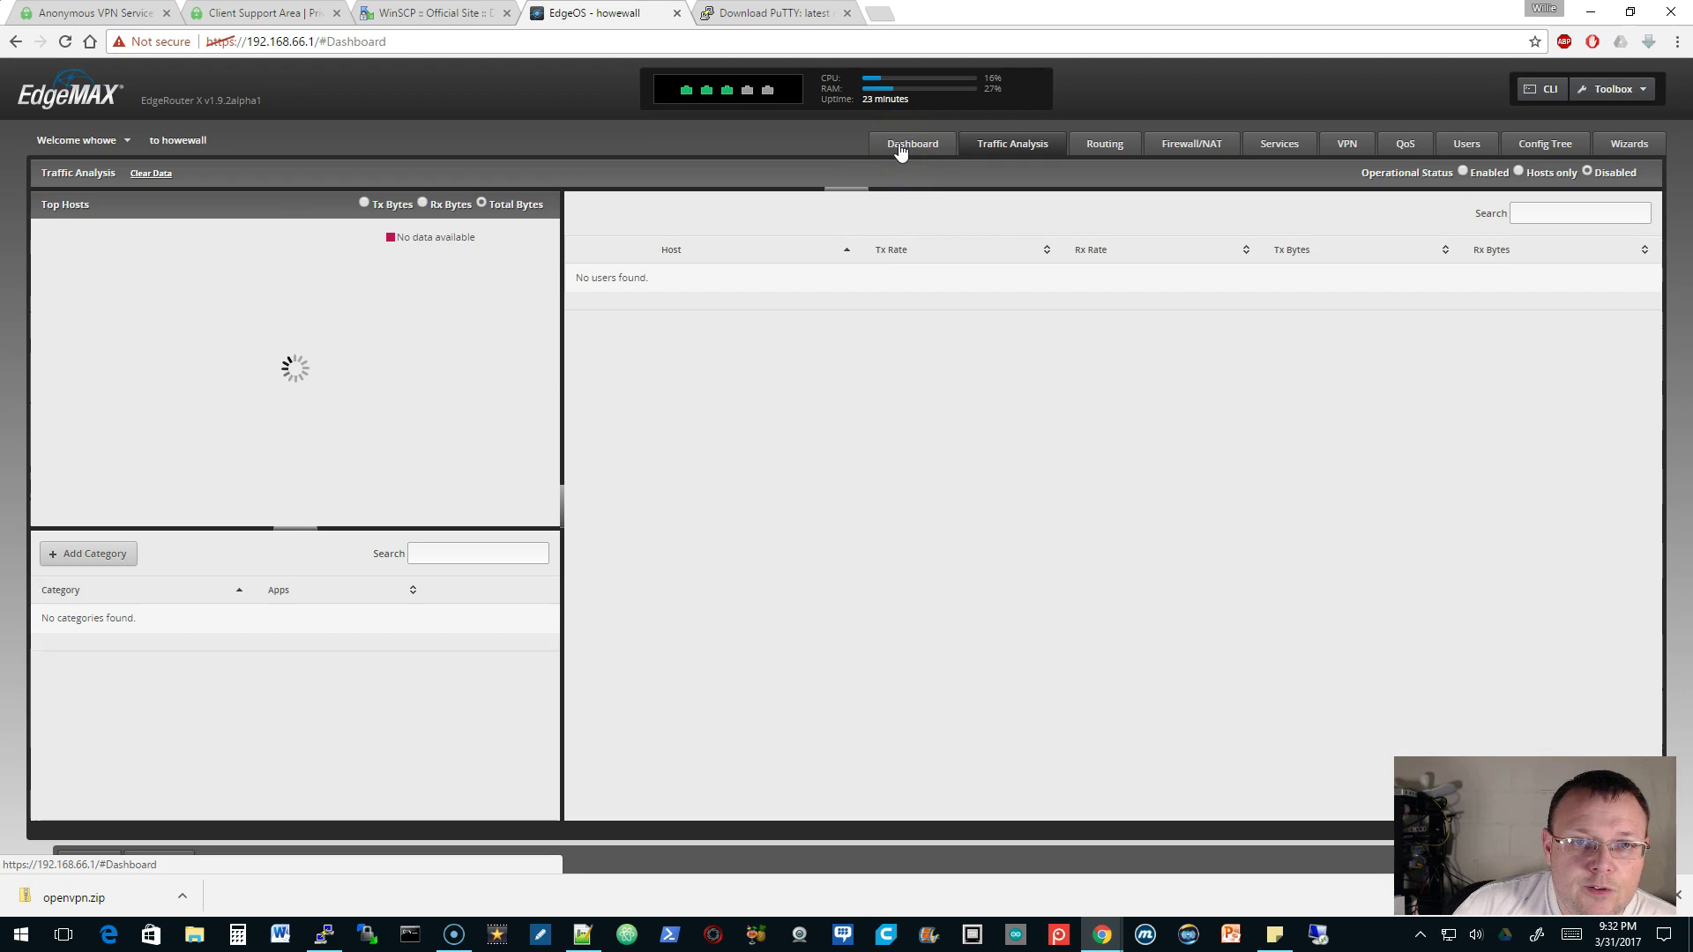
left_click(1012, 421)
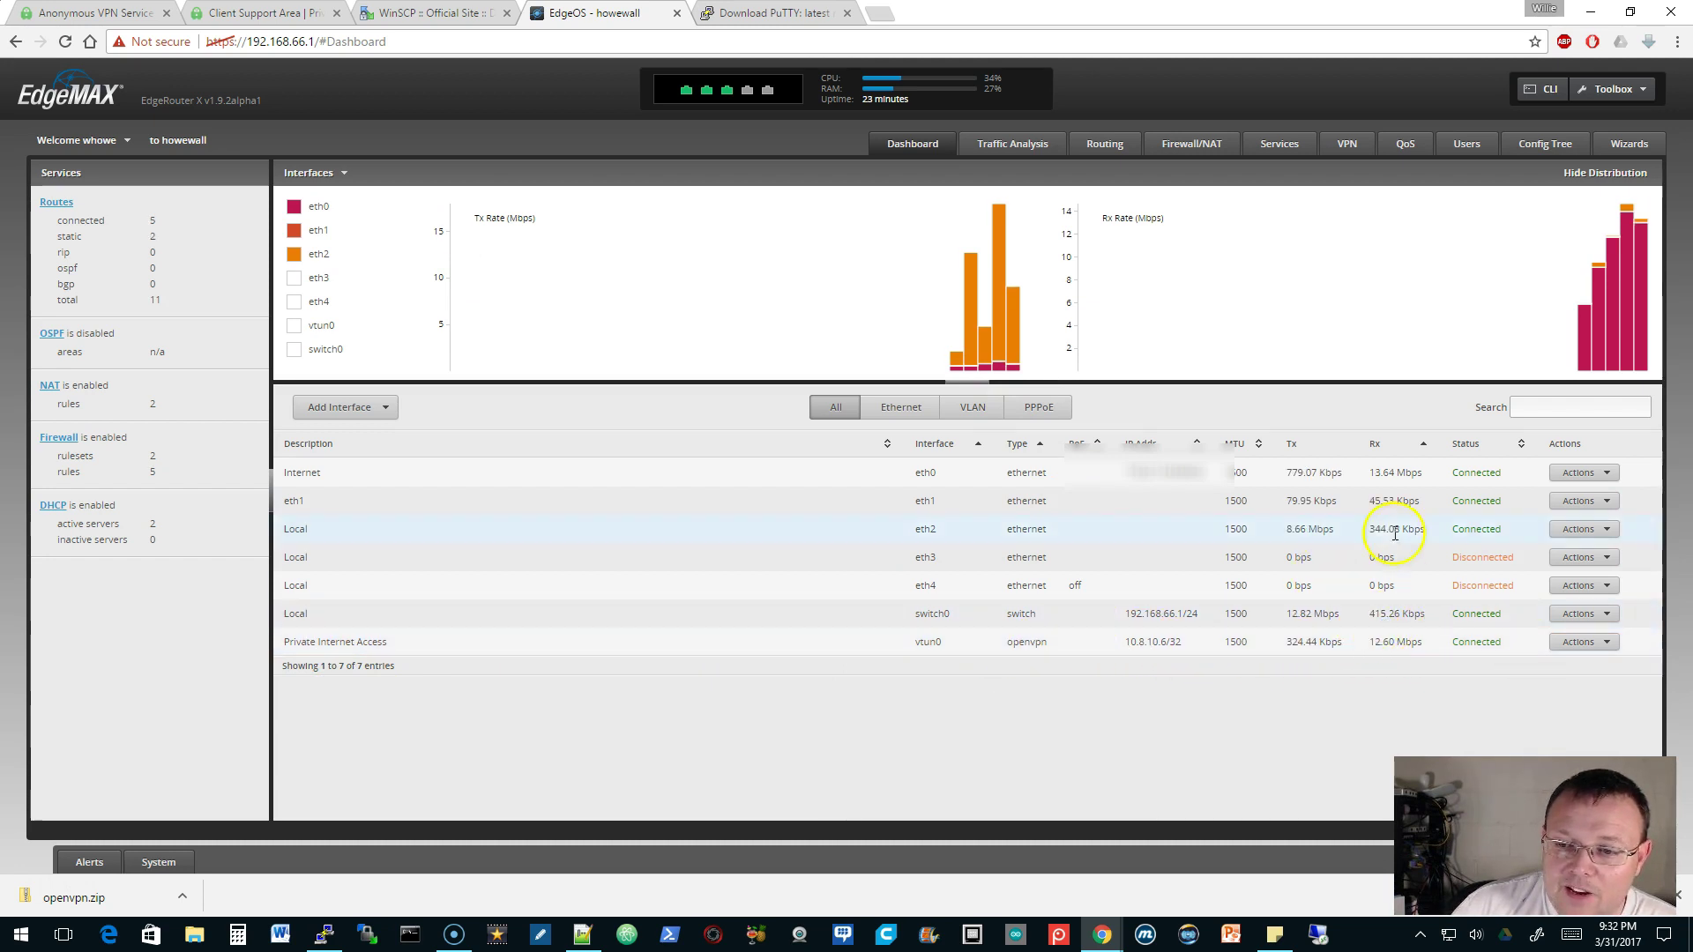
Step: Reload the PIA Client Support page to check the new public IP, then open a blank tab
left_click(264, 13)
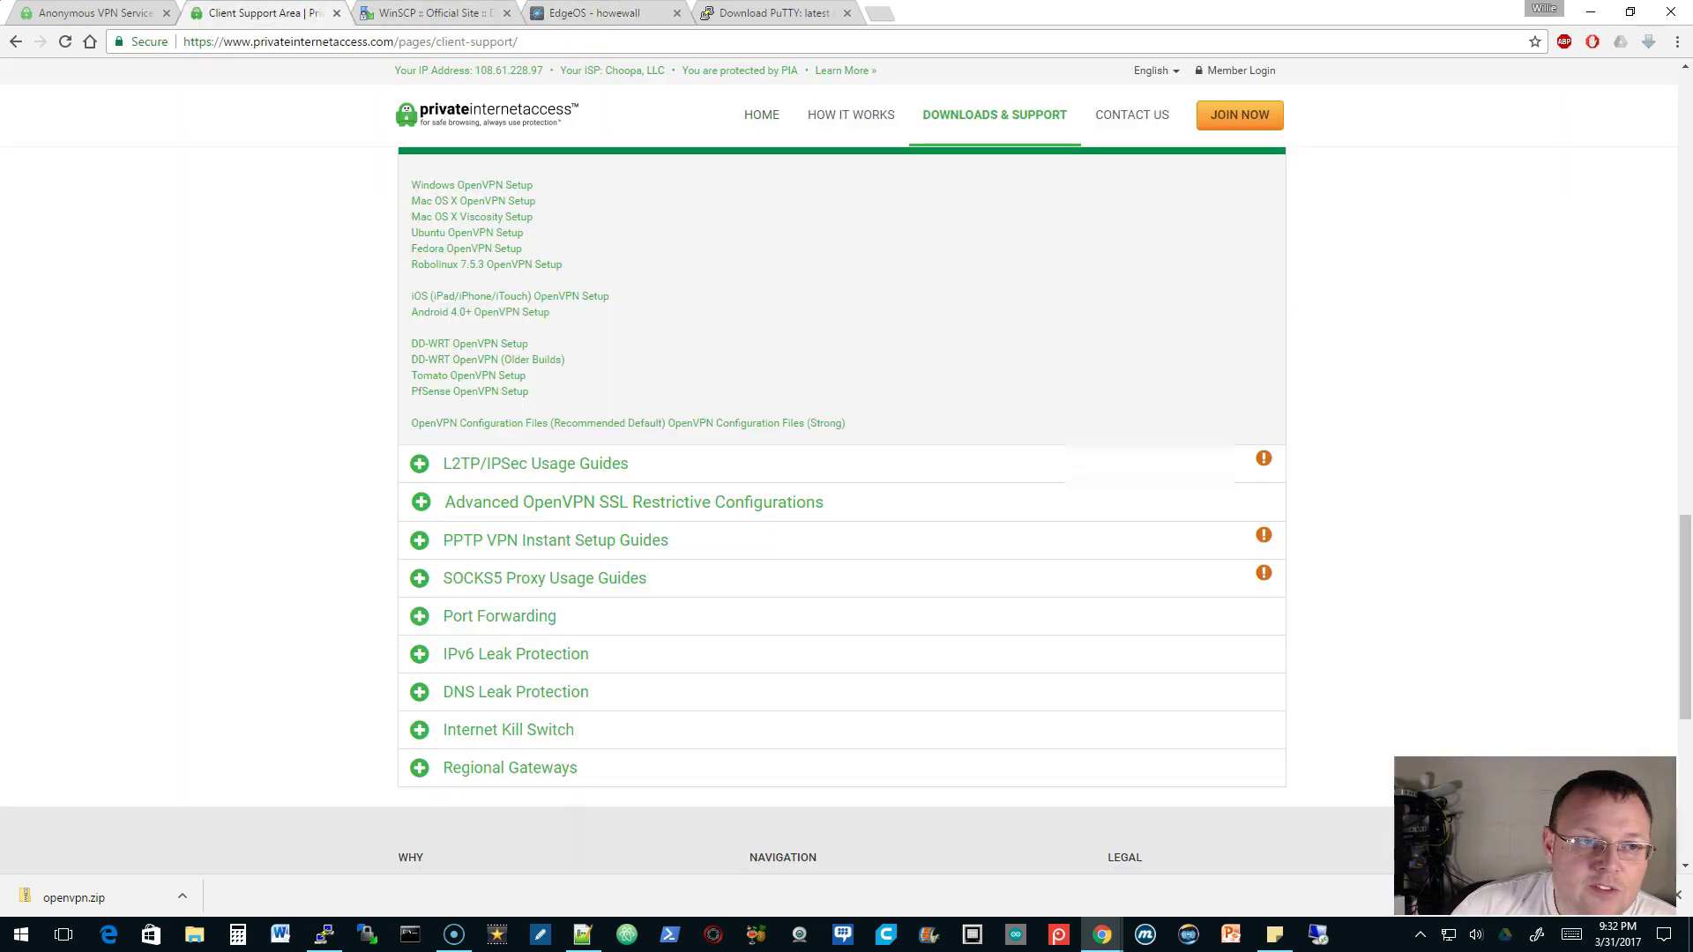
scroll(548, 303, "up", 3)
scroll(498, 117, "up", 3)
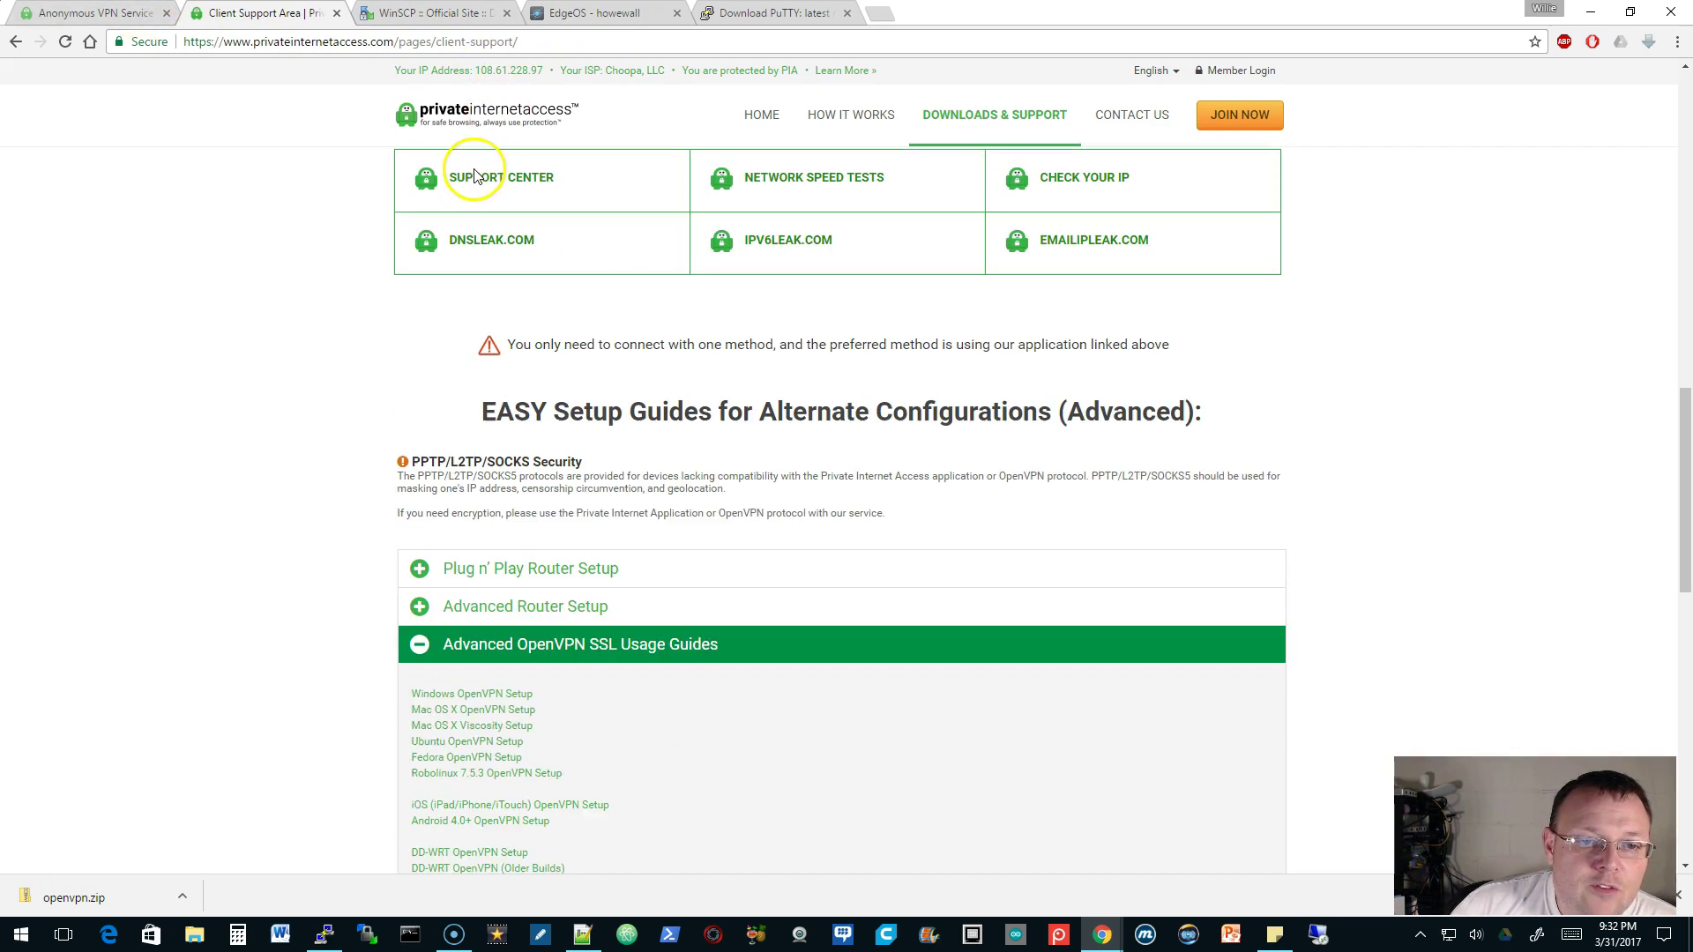
left_click(65, 42)
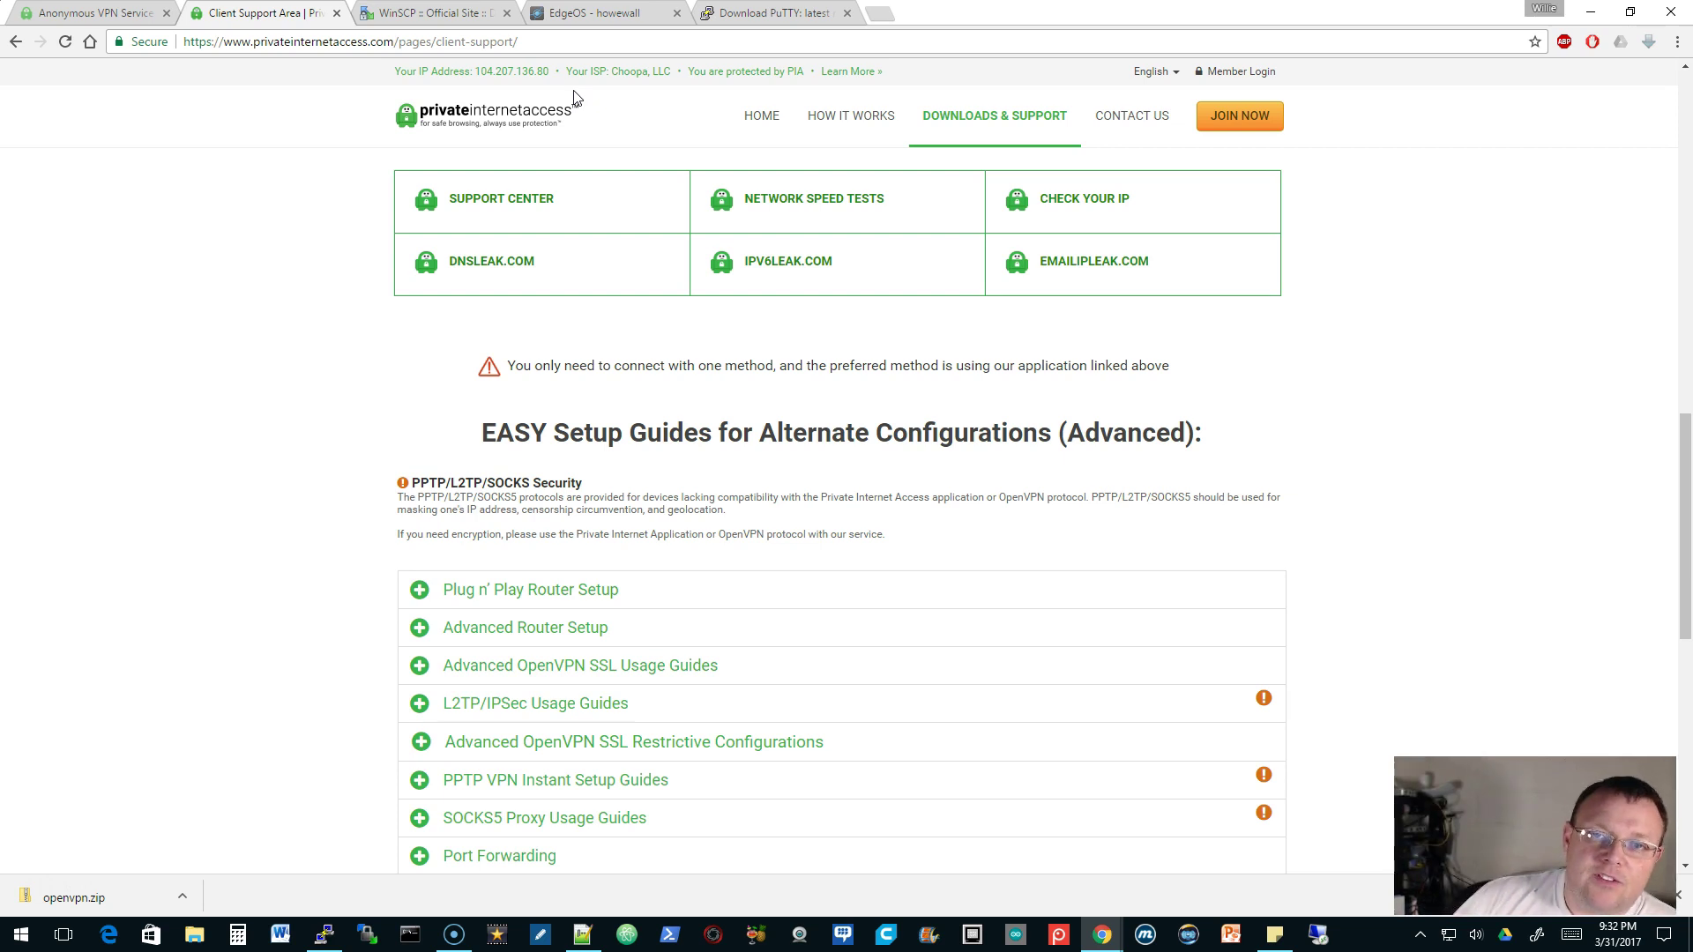
left_click(879, 13)
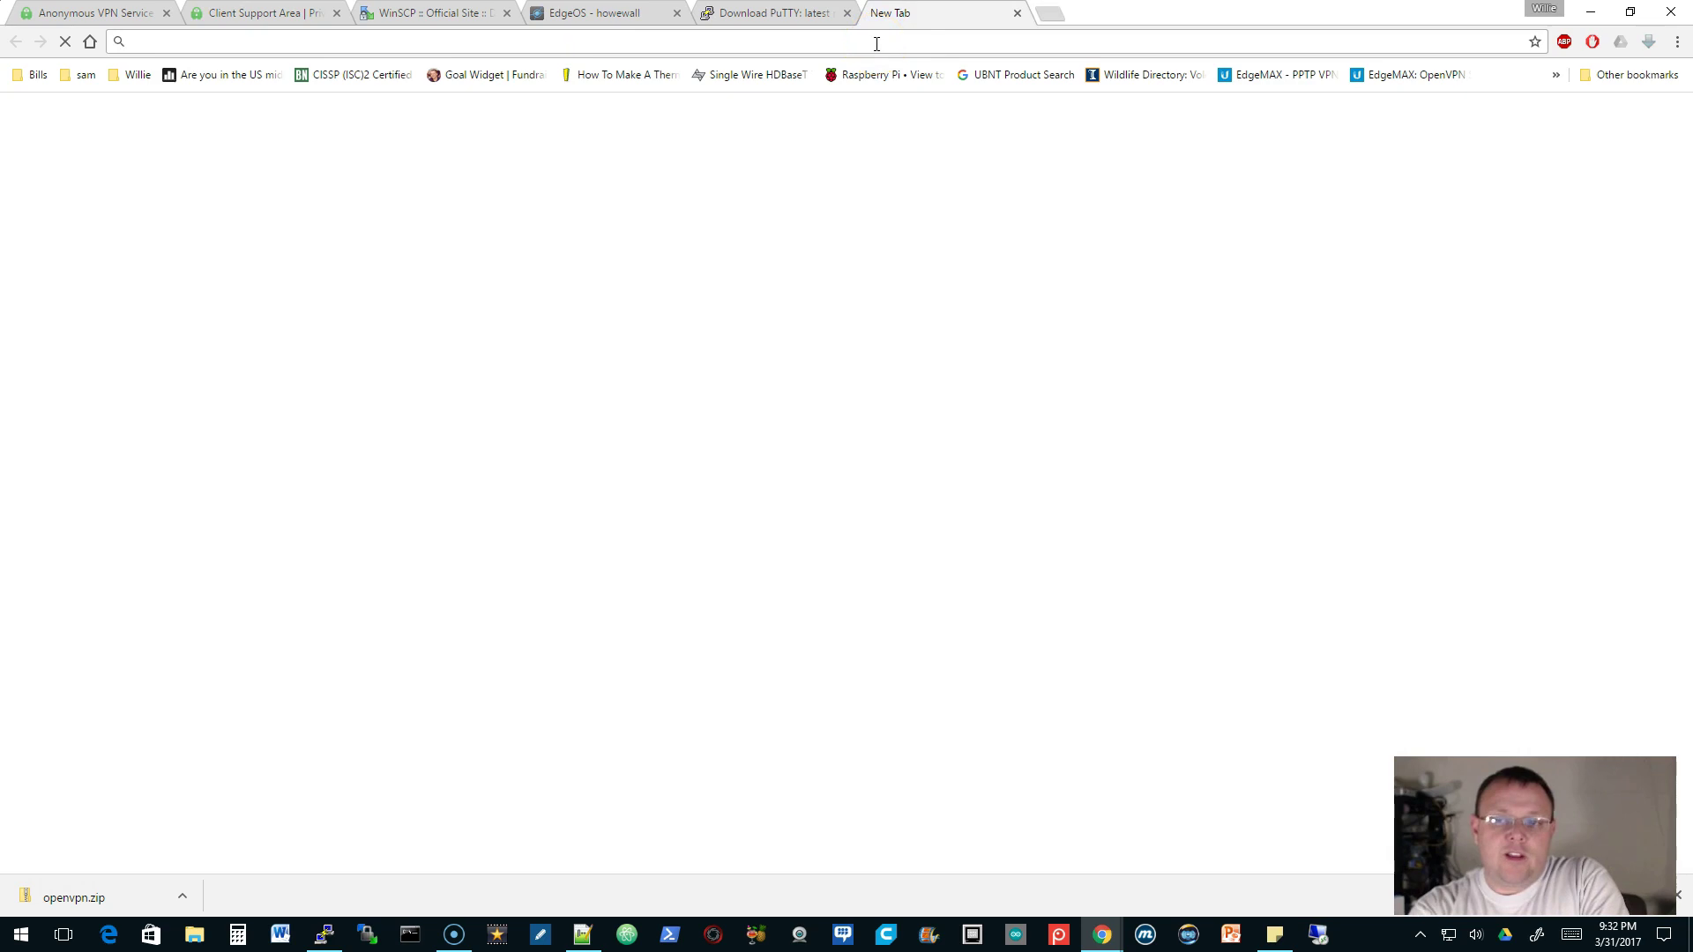
type("www.speedtest.net")
key("Return")
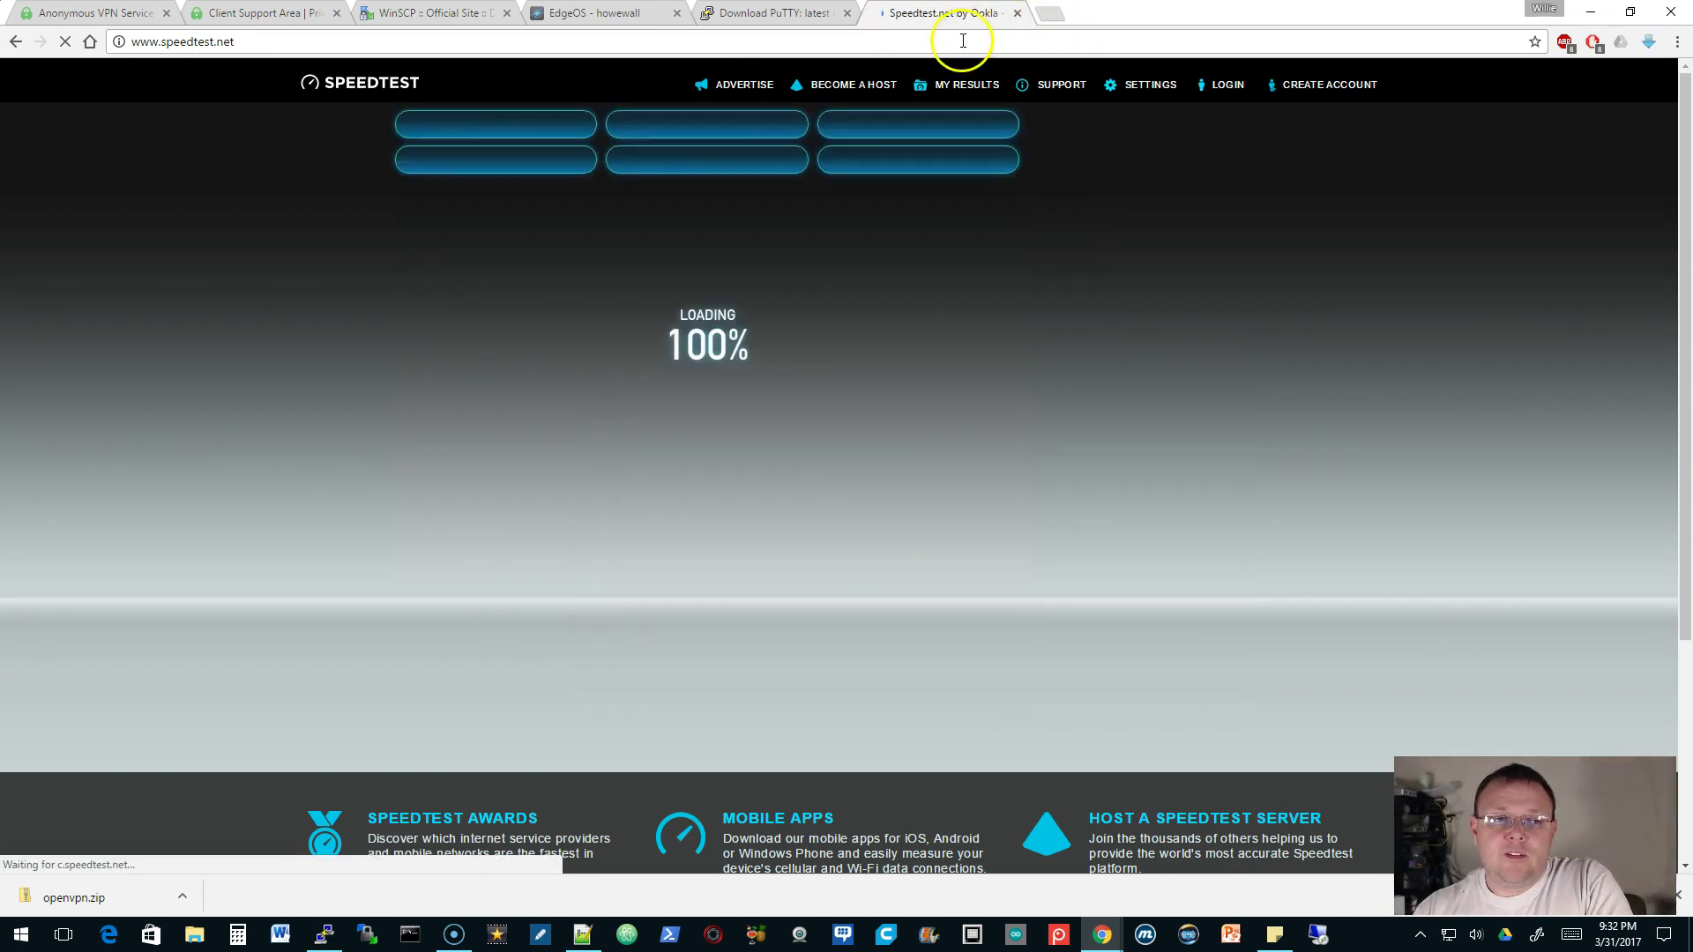
left_click(1048, 16)
type("speakeasy.net")
key("Return")
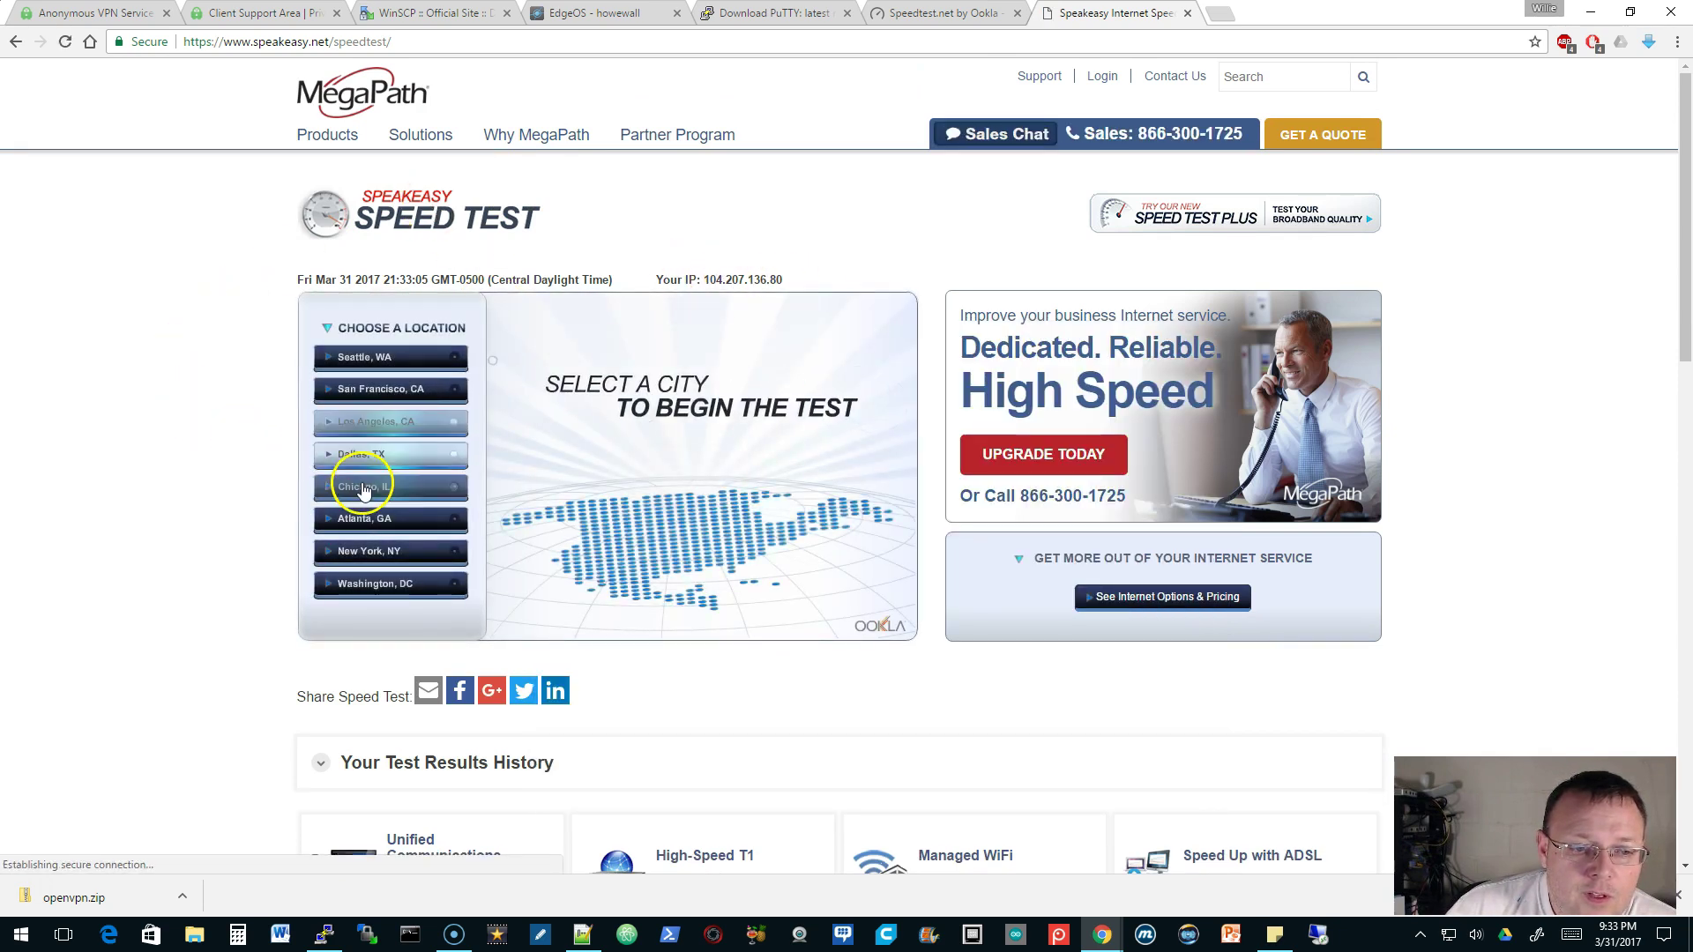
left_click(362, 494)
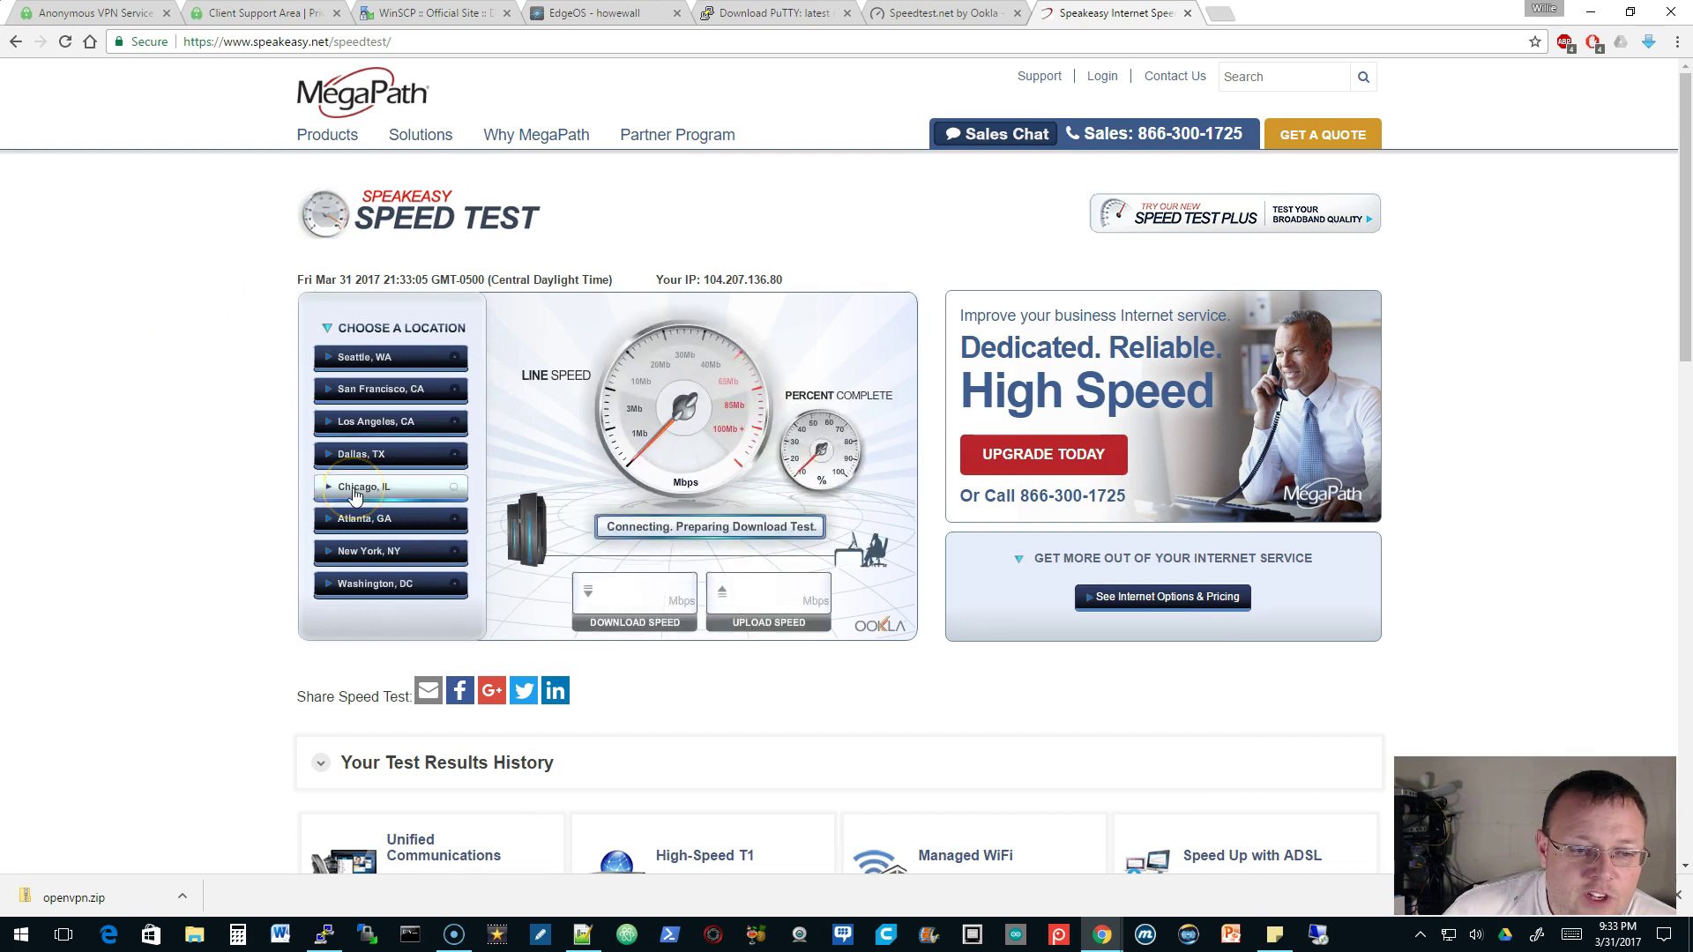